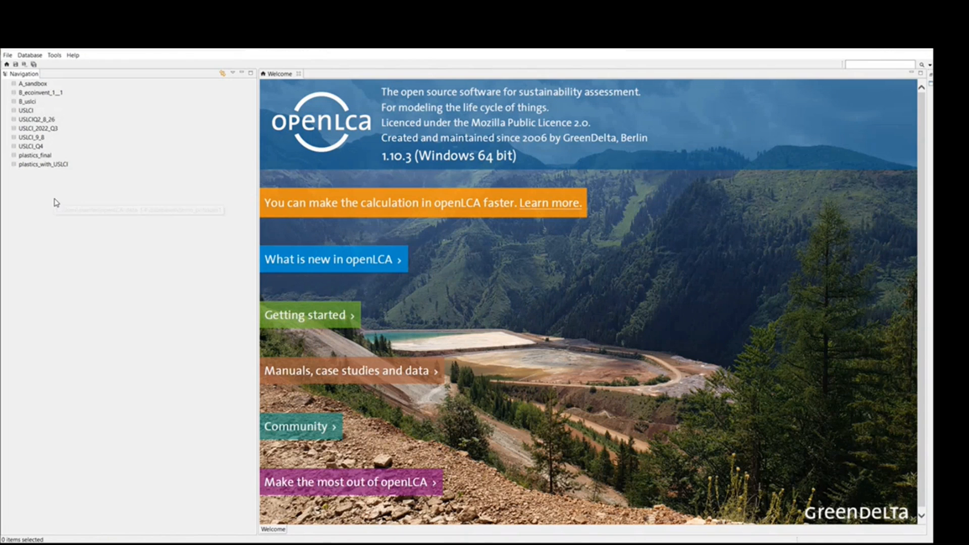
Restore the demo_potatoes1.zolca database from the Downloads folder and select it in the database list
right_click(54, 199)
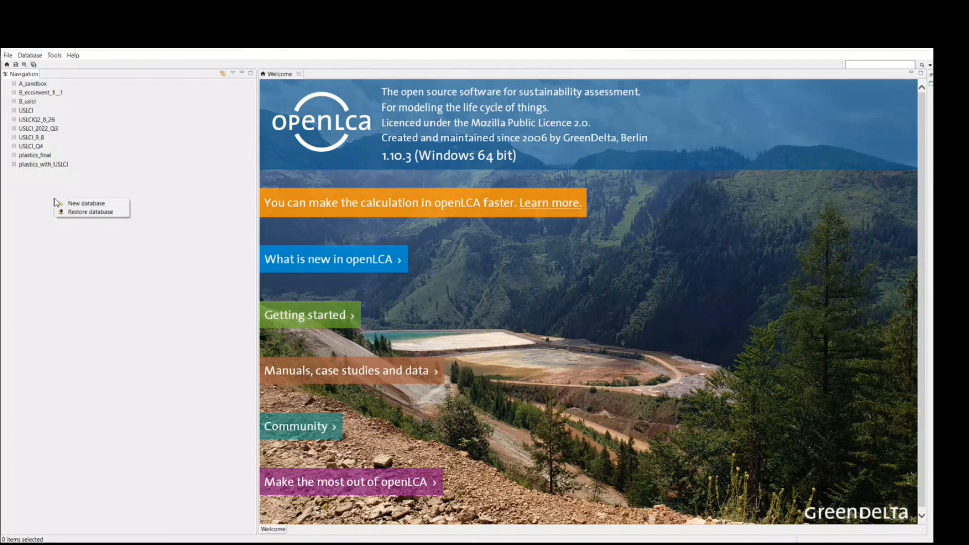
click(45, 197)
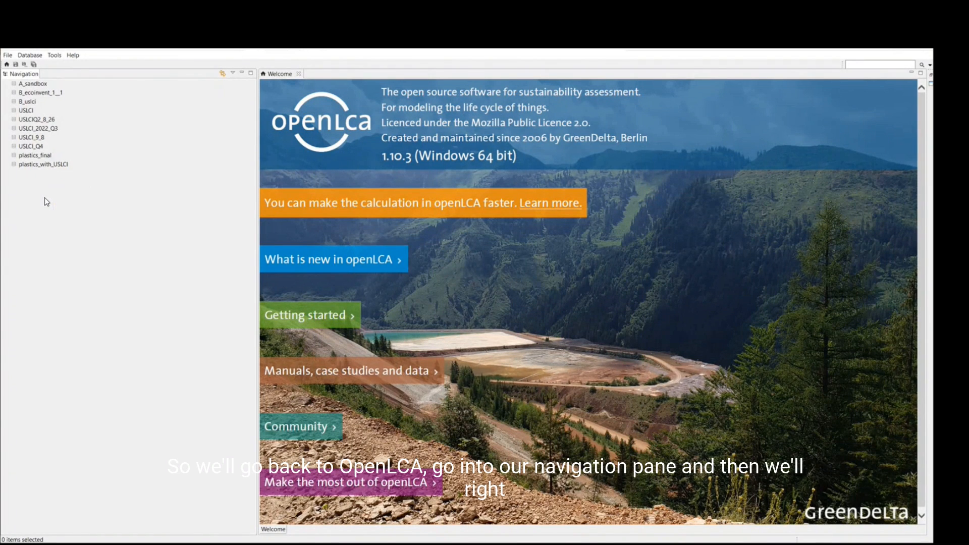
right_click(127, 230)
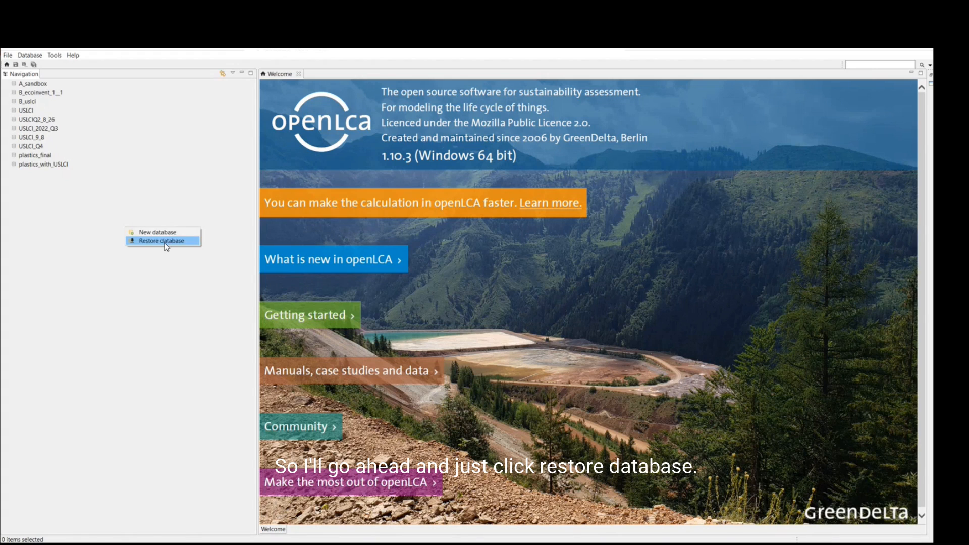
click(163, 242)
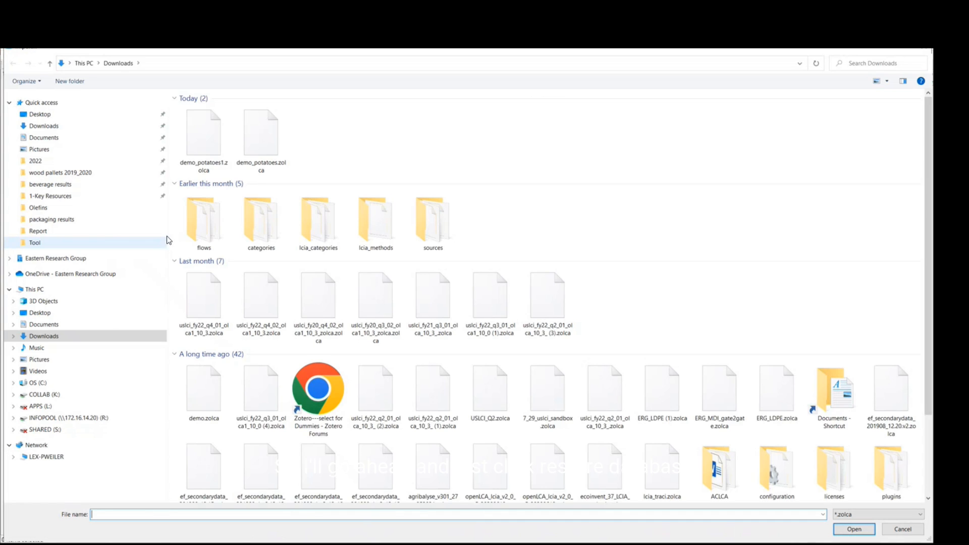
click(186, 166)
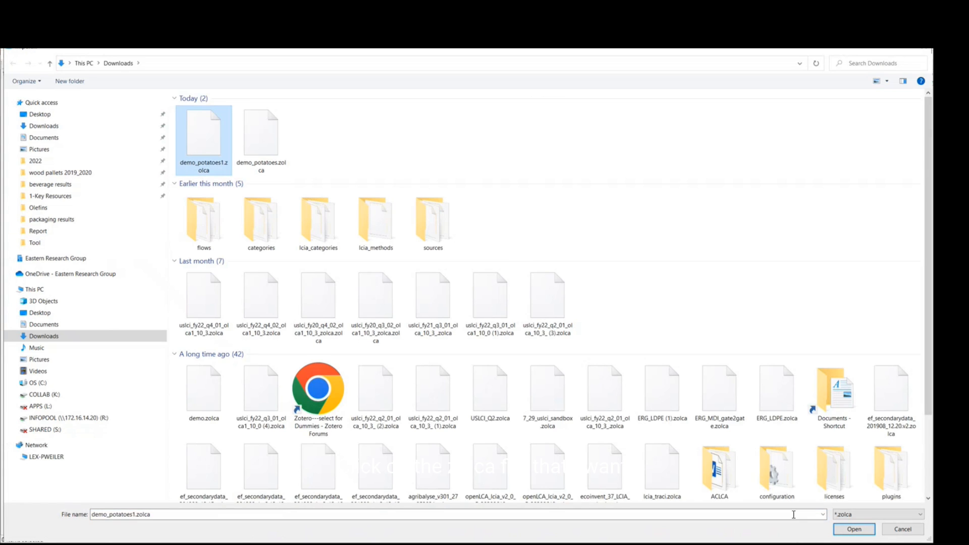
click(852, 529)
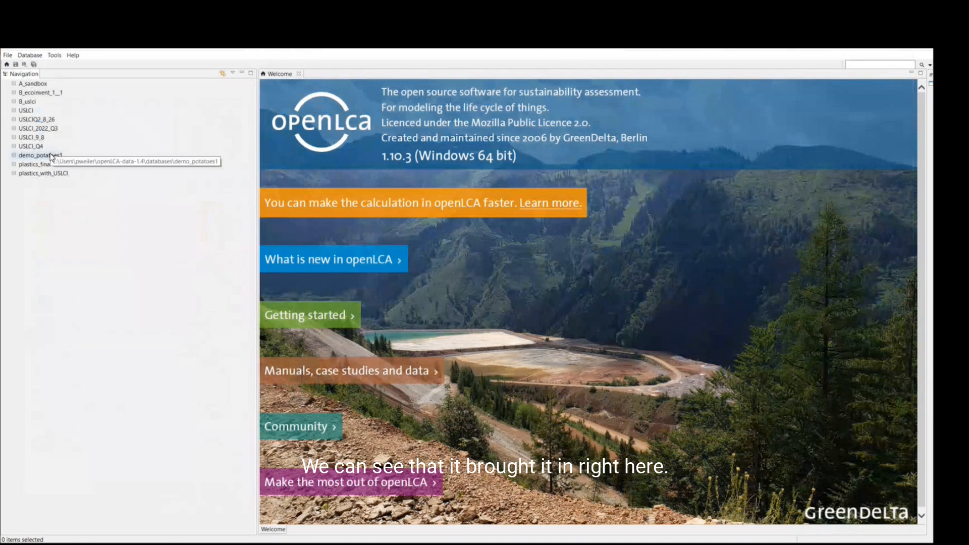
click(51, 156)
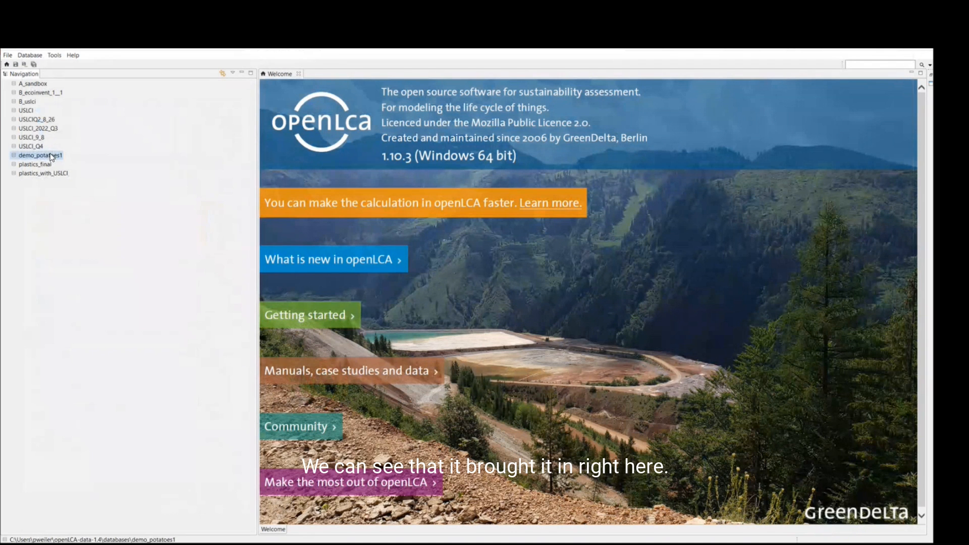
Create a new local database named demo with empty database content
right_click(71, 208)
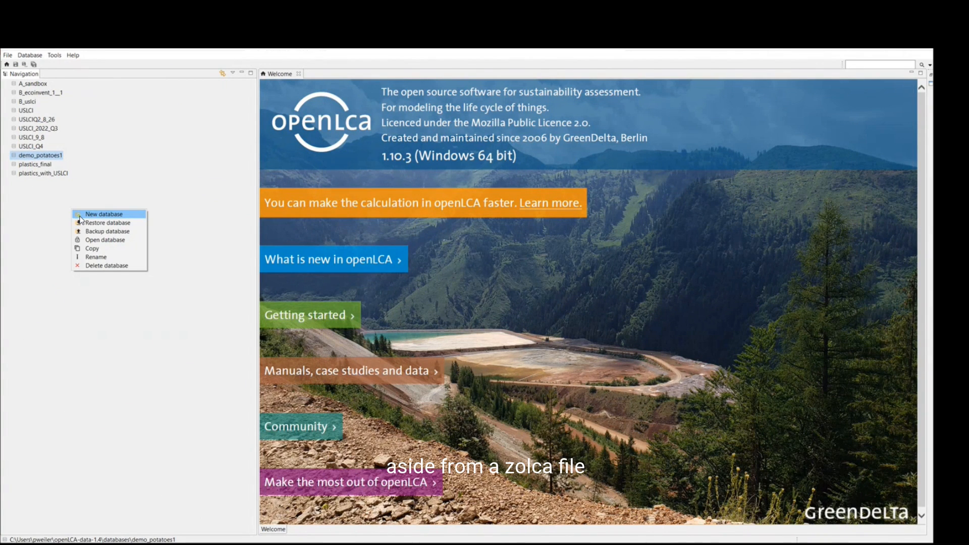
click(80, 218)
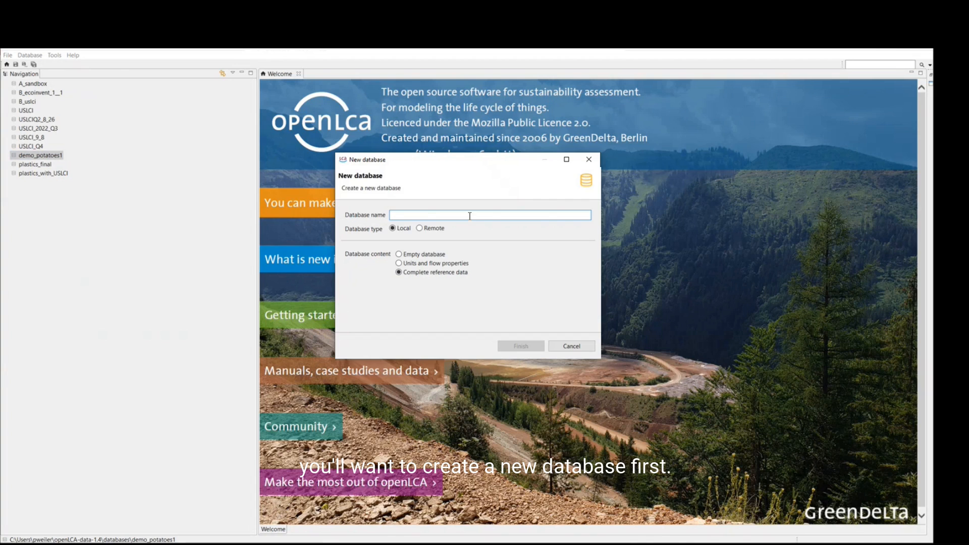
text(demo)
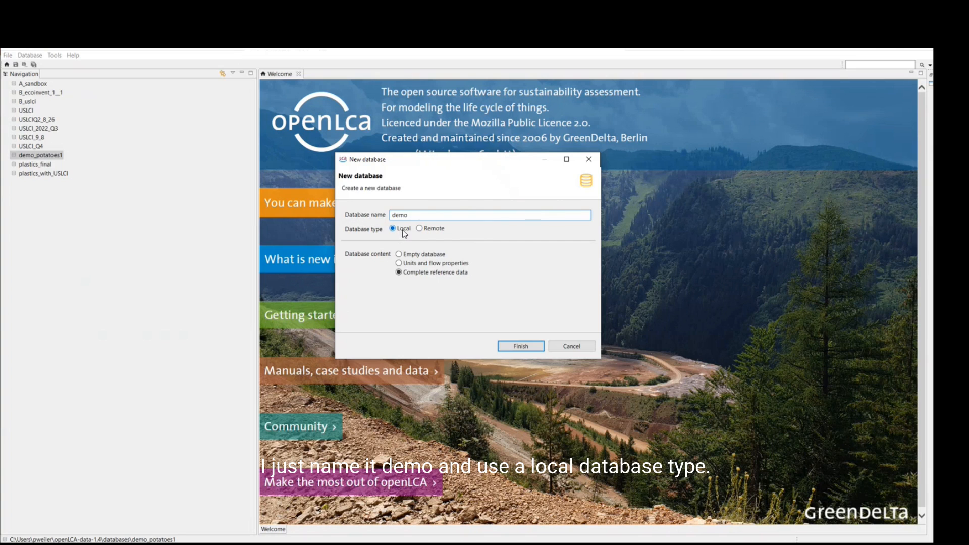
click(399, 253)
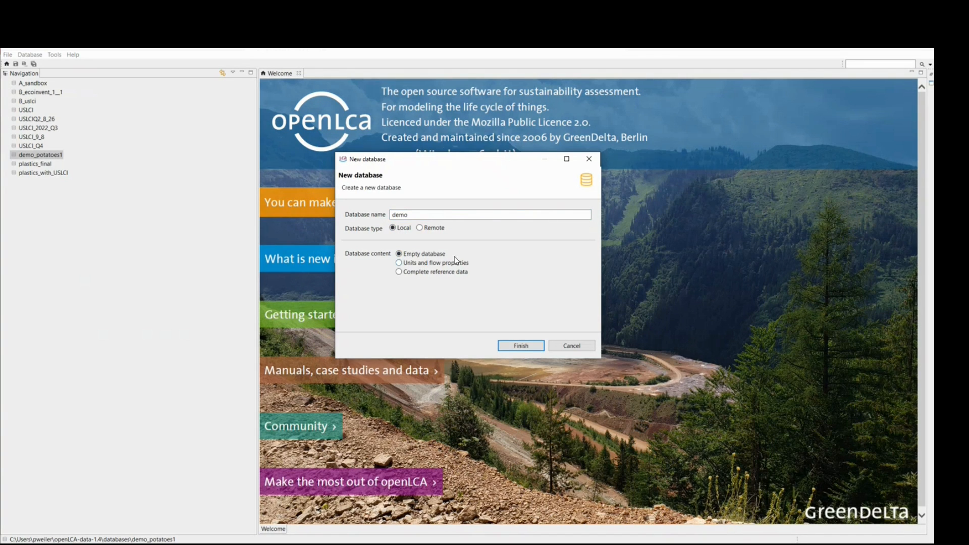
click(521, 345)
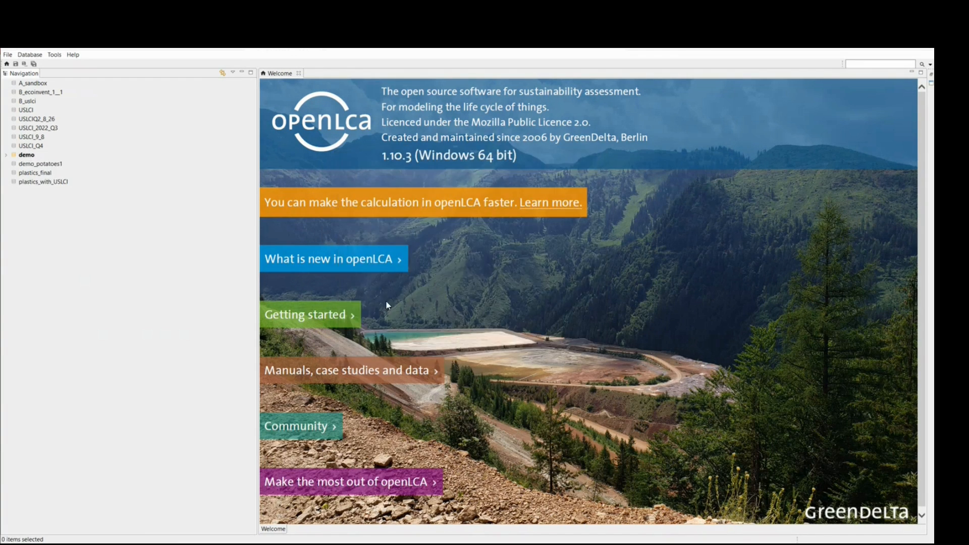
Examine the import formats offered for the demo database, select Import entire database, and cancel the import
click(31, 156)
right_click(32, 157)
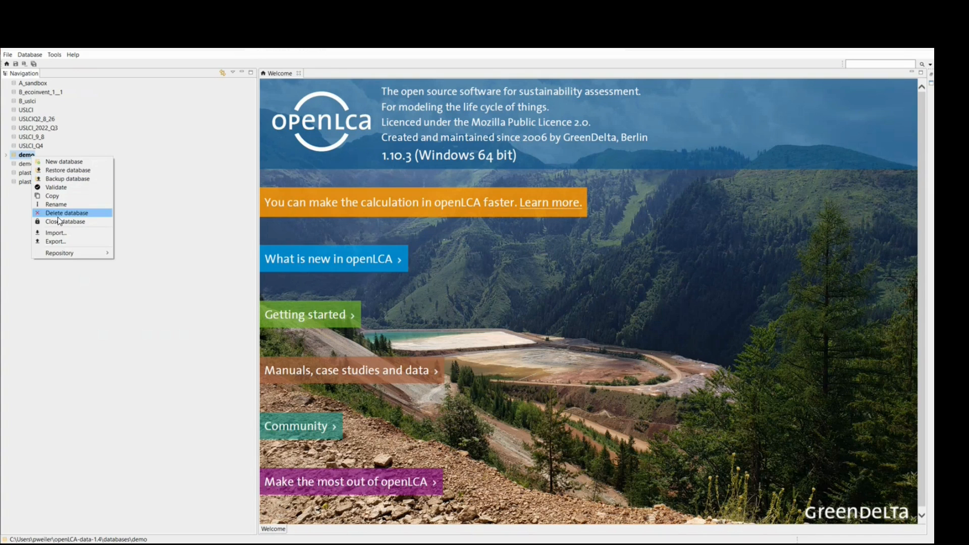
click(60, 233)
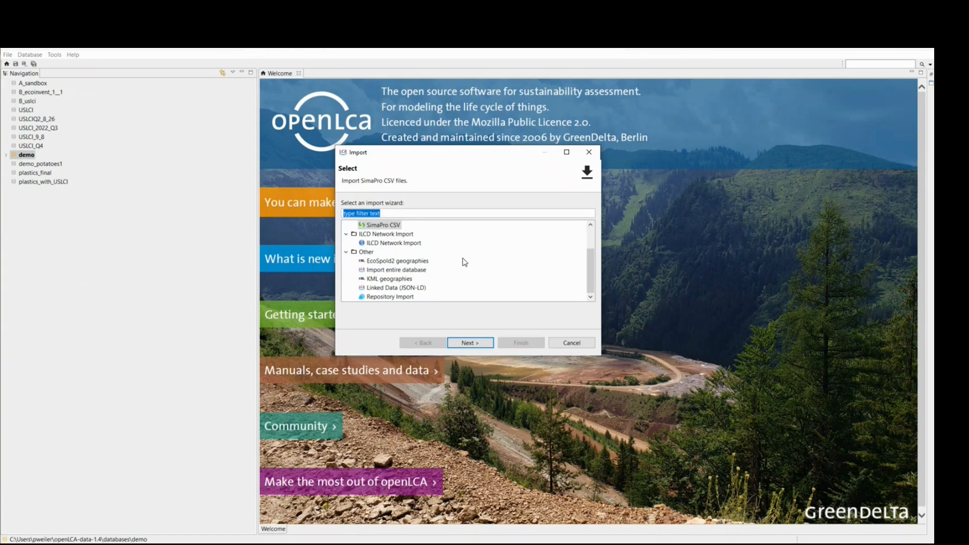
scroll(462, 260, up, 2)
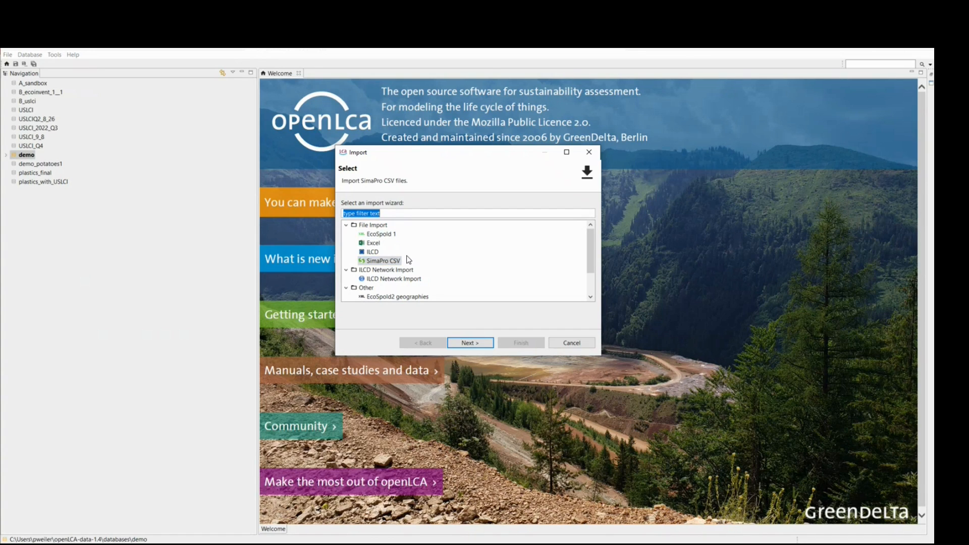
scroll(408, 260, down, 2)
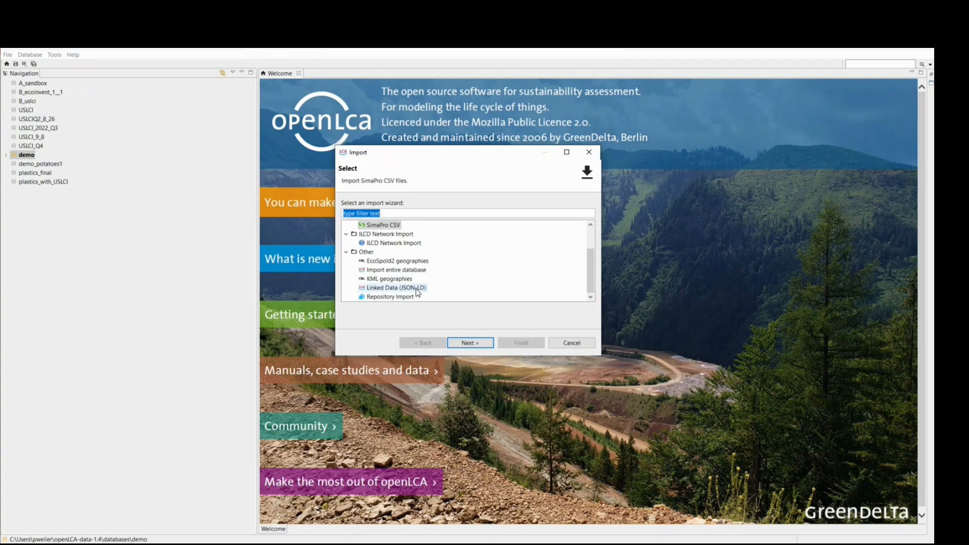
click(410, 270)
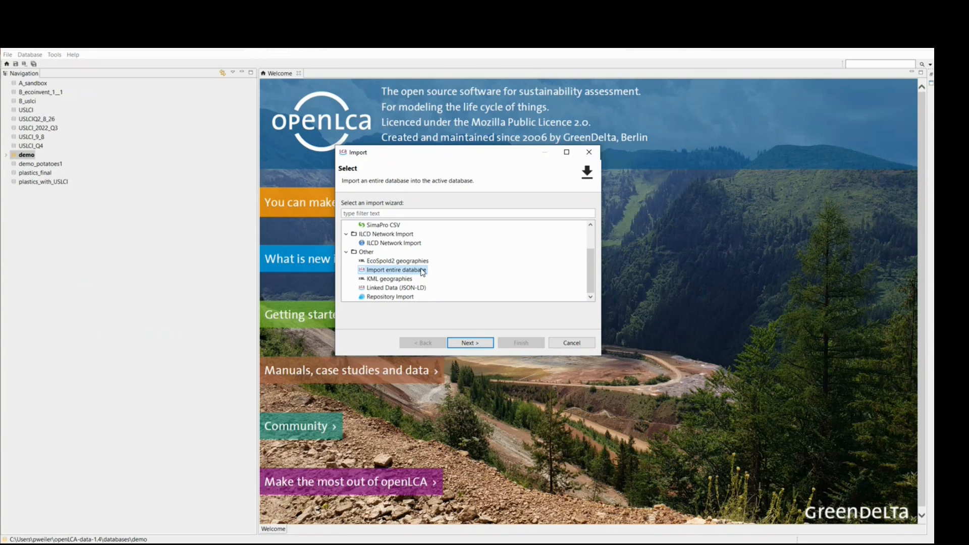
click(575, 342)
Delete the demo database and confirm the deletion
key(Delete)
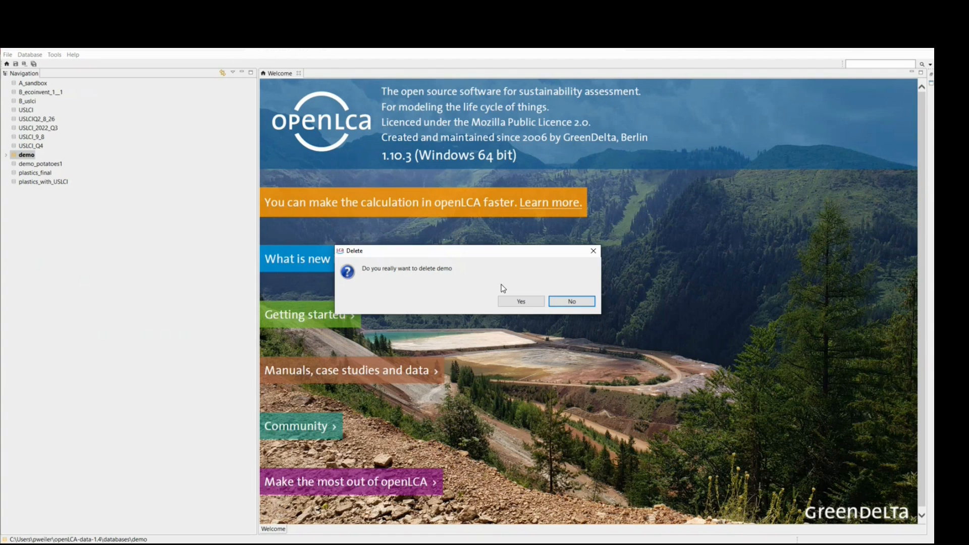
click(521, 302)
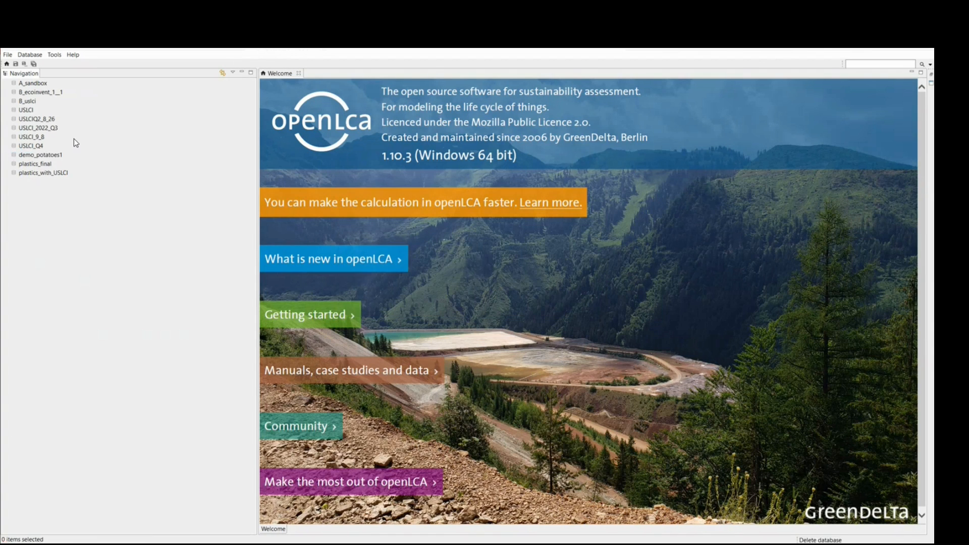
Open the demo_potatoes1 database and expand its processes through Agricultural and Plant production to Roots and Tubers
double_click(32, 155)
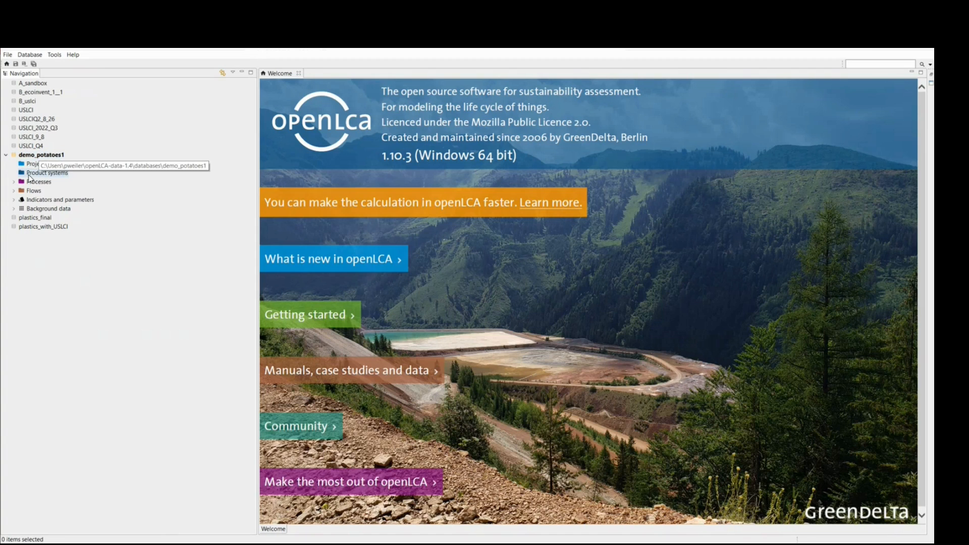
click(14, 182)
click(21, 191)
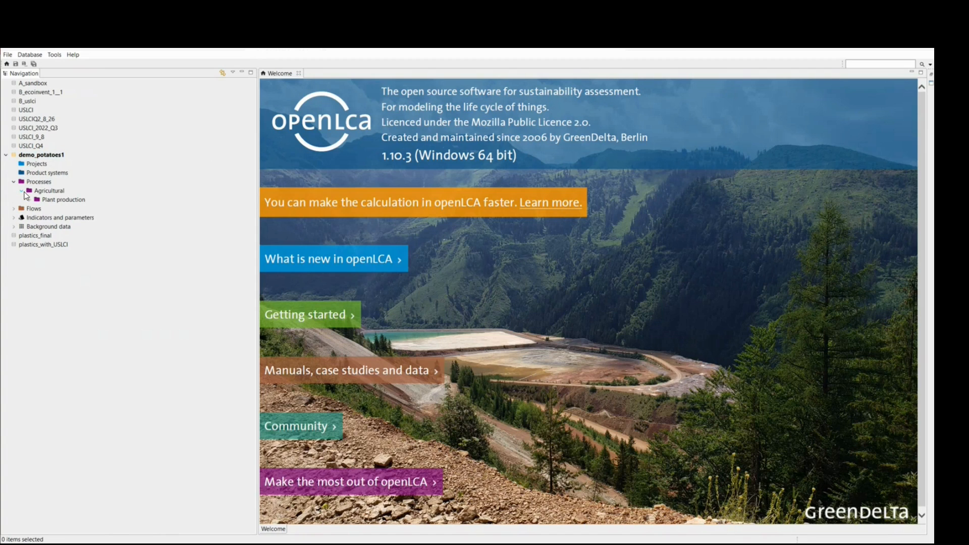
click(29, 199)
click(38, 209)
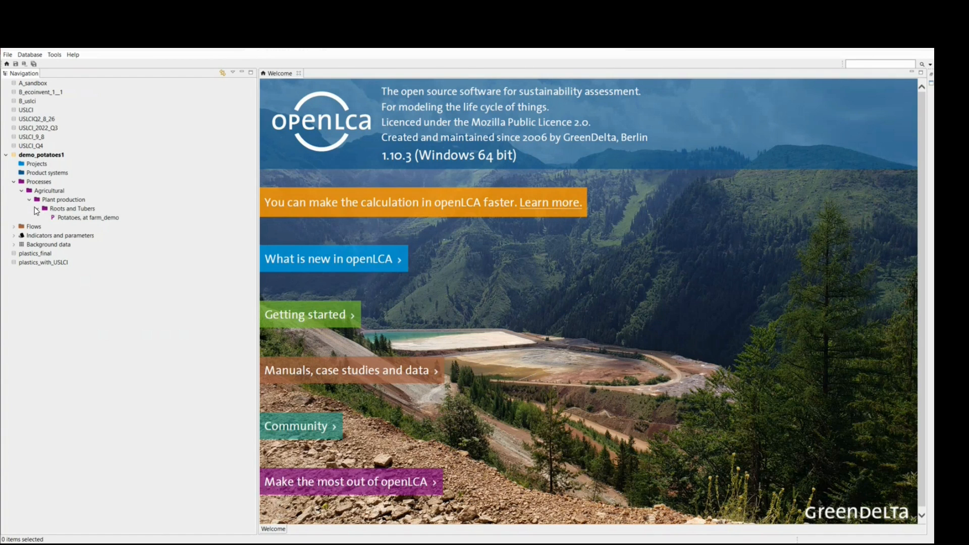
Open the Potatoes, at farm_demo process and show its inputs and outputs
click(71, 220)
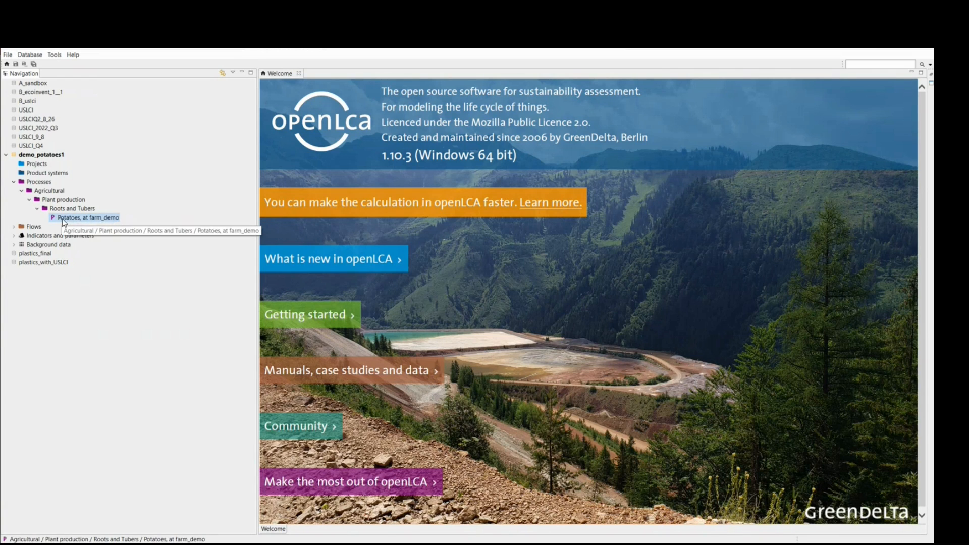
double_click(61, 217)
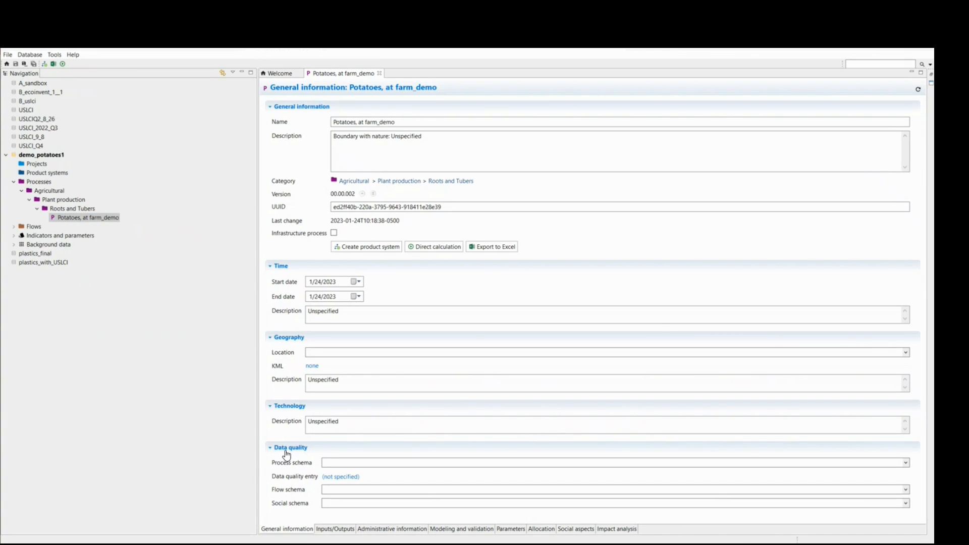
click(332, 529)
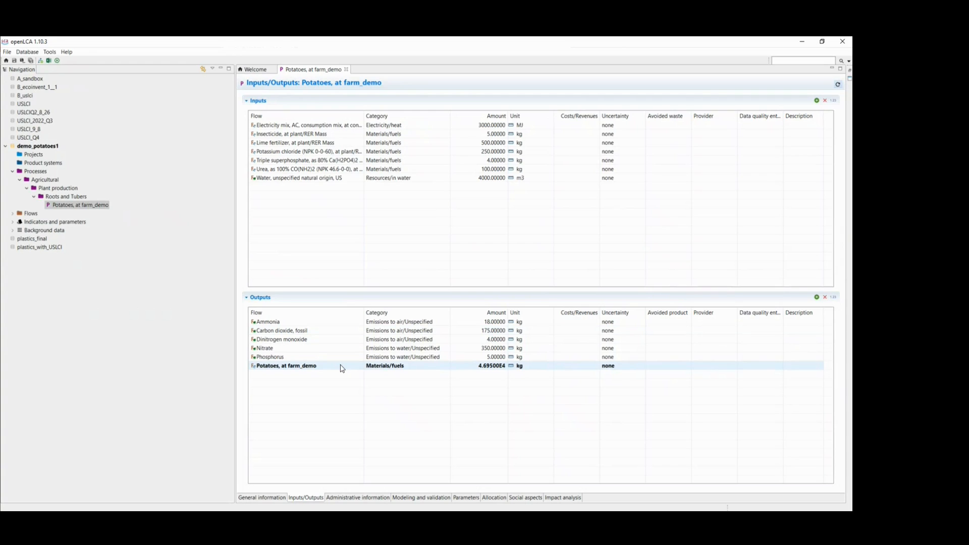
double_click(342, 368)
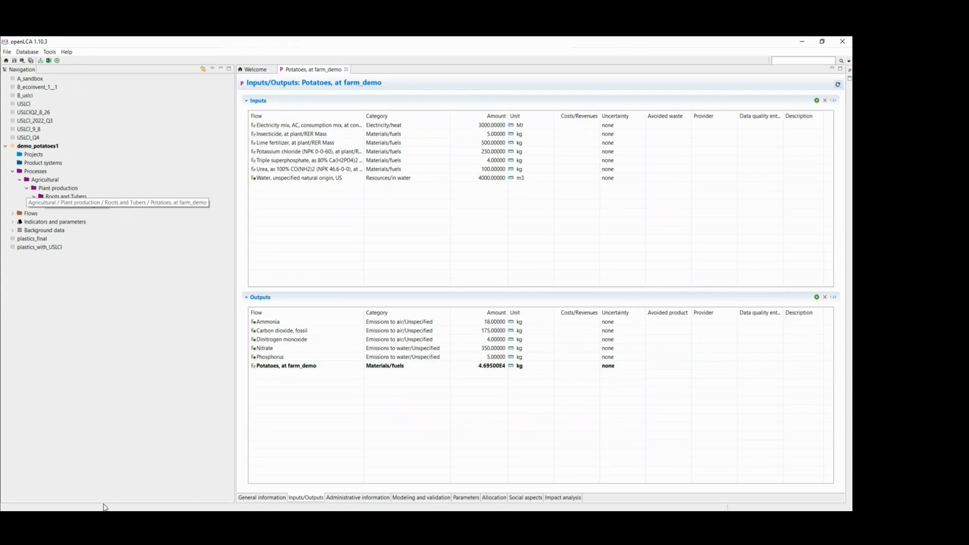
Switch to Chrome and open lcacommons.gov in a new tab
mouse_move(104, 519)
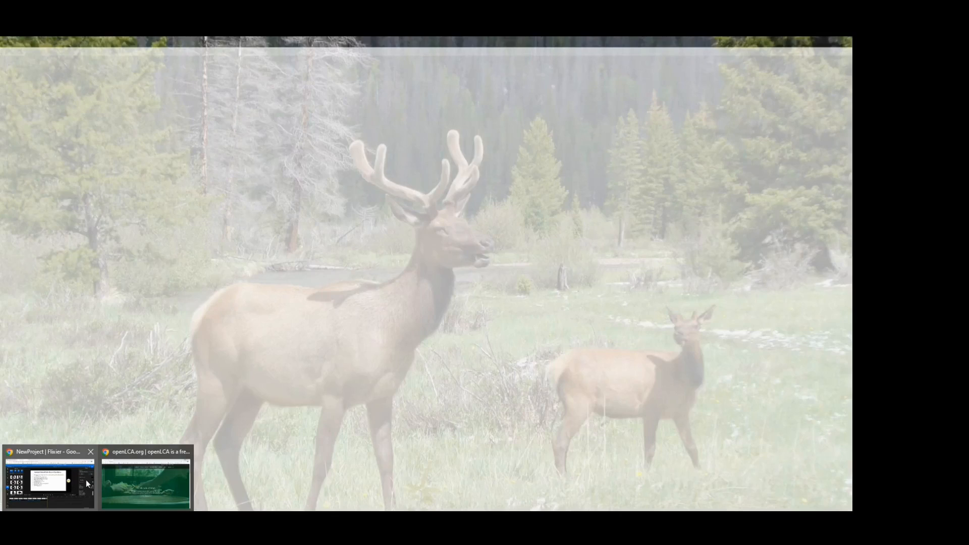
click(121, 479)
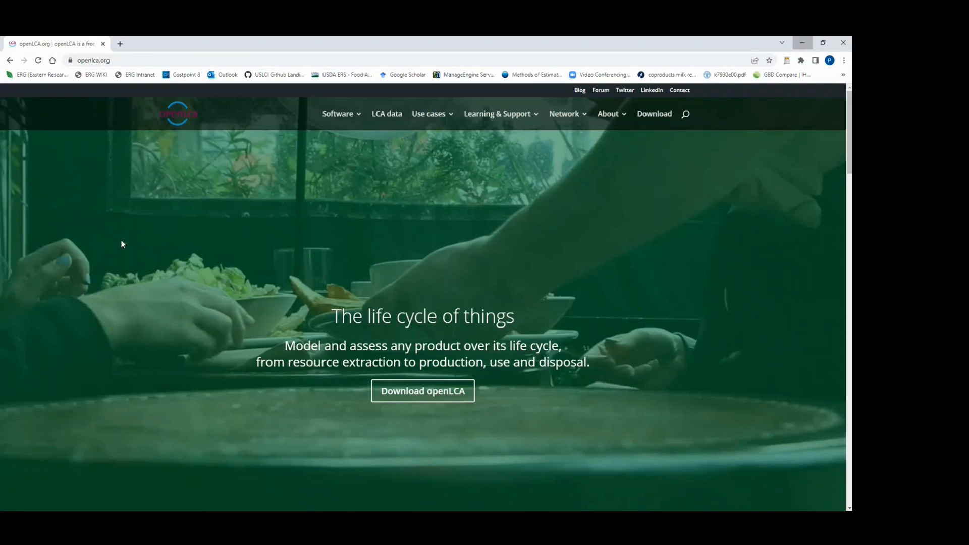
click(120, 45)
text(lca)
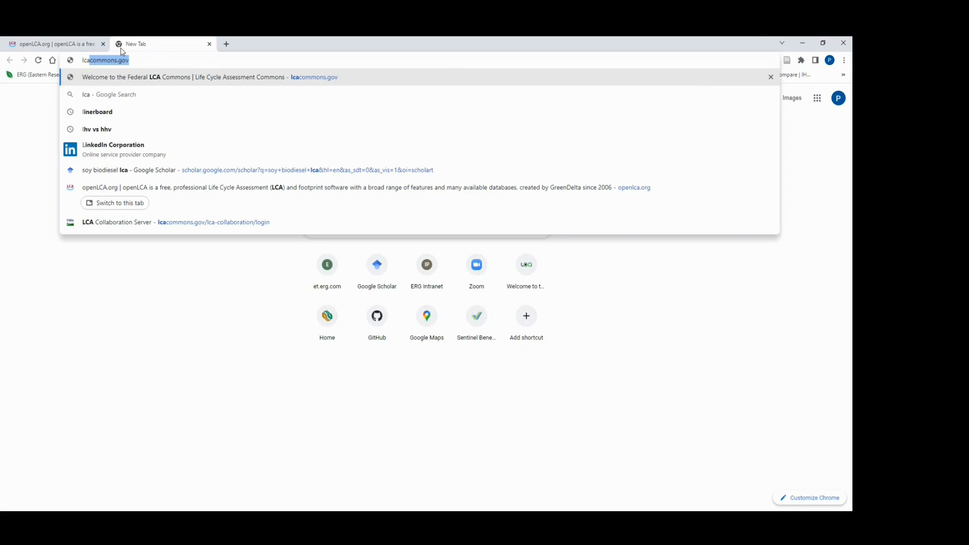
text(comm)
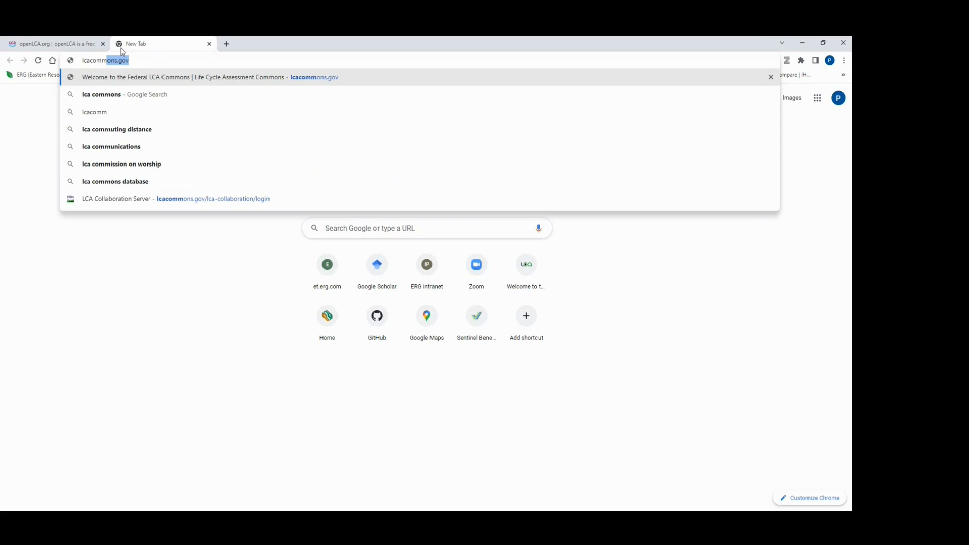
key(Return)
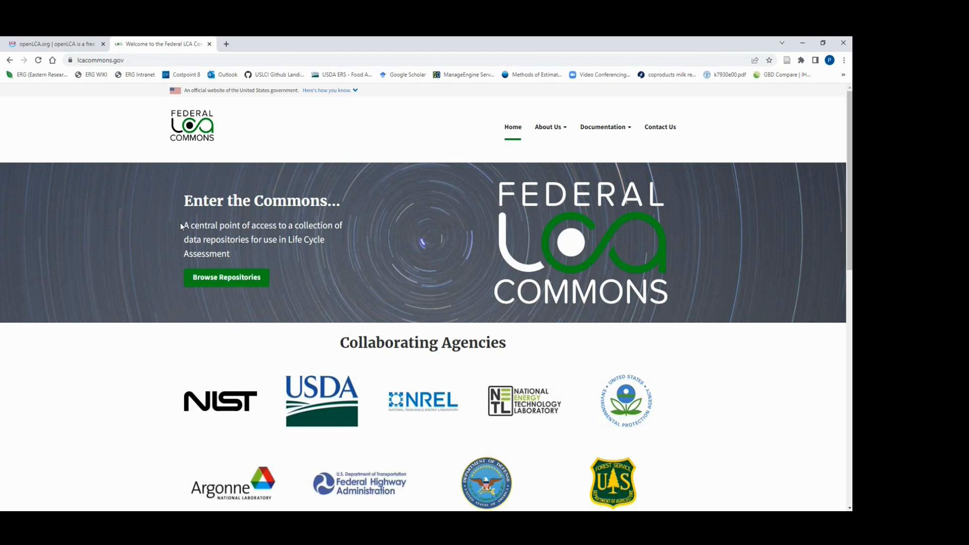
Browse the Commons repositories and download the Elementary flow list and the Federal LCA Commons core database as JSON-LD
click(234, 278)
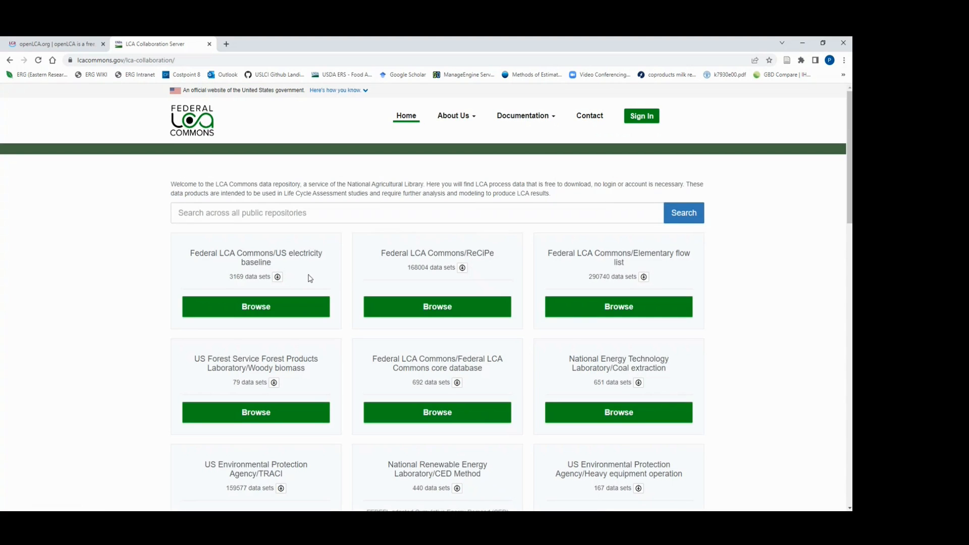
scroll(346, 279, down, 1)
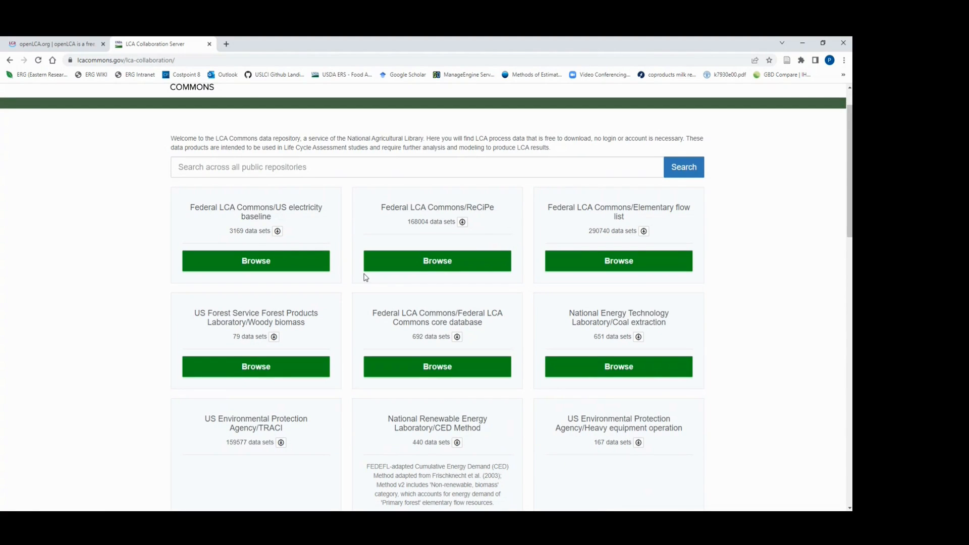
click(644, 231)
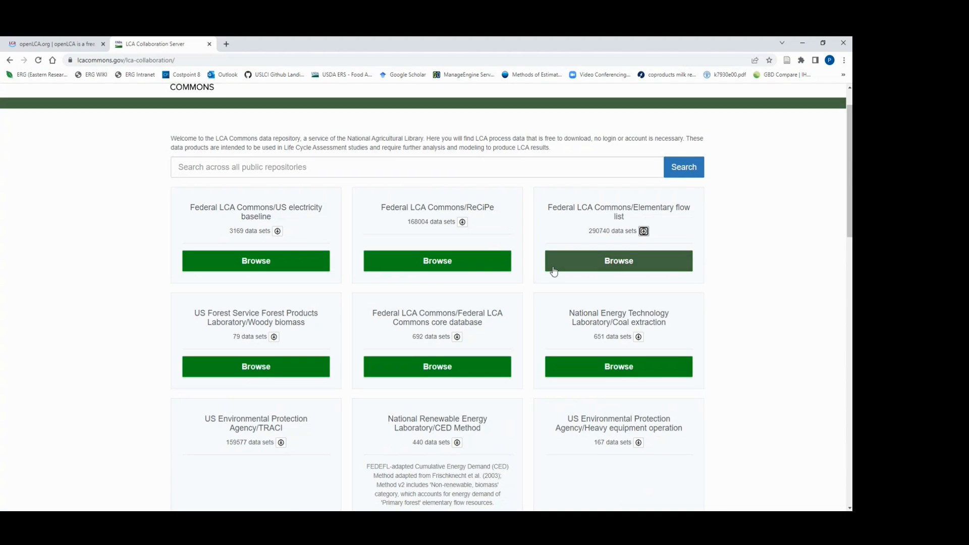
click(457, 337)
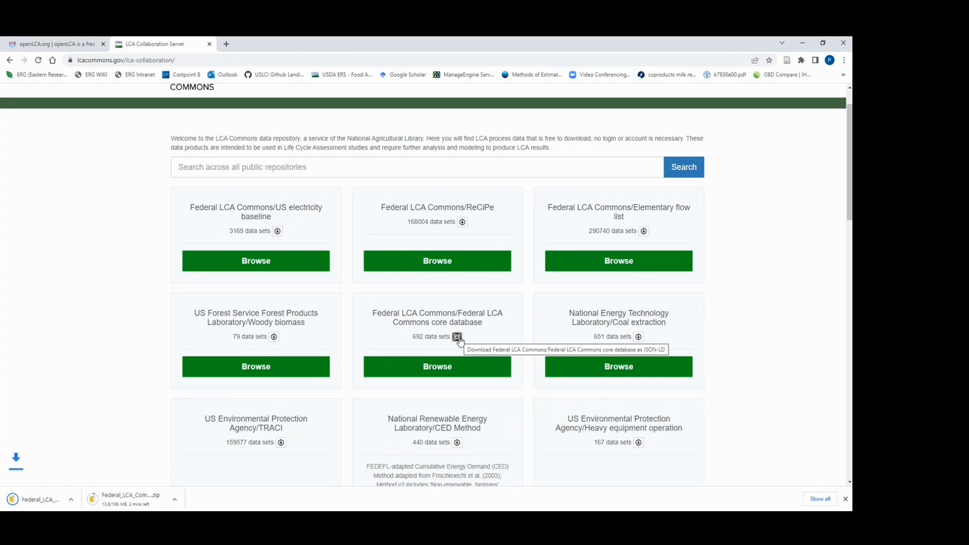
Download the National Renewable Energy Laboratory/USLCI Public repository as JSON-LD
scroll(531, 338, down, 1)
scroll(532, 338, down, 10)
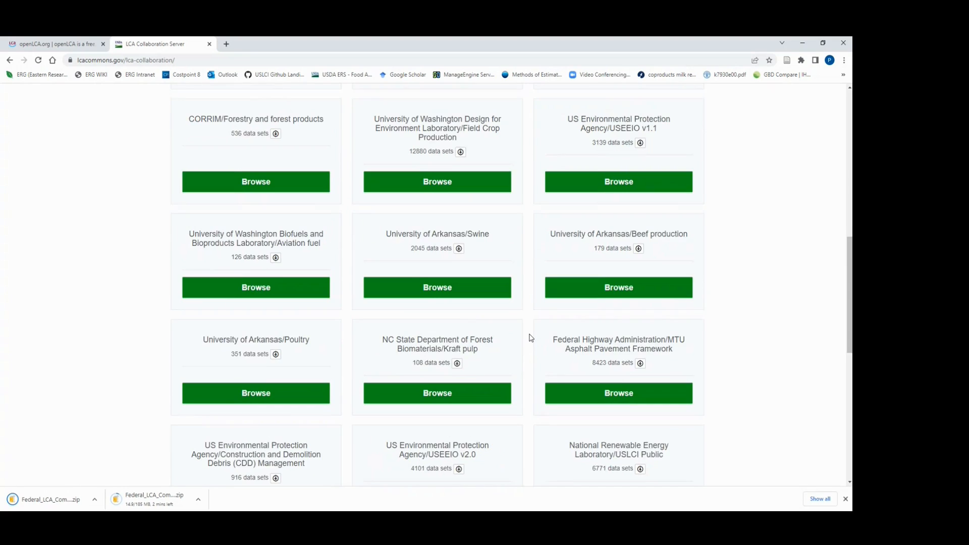
scroll(532, 338, up, 2)
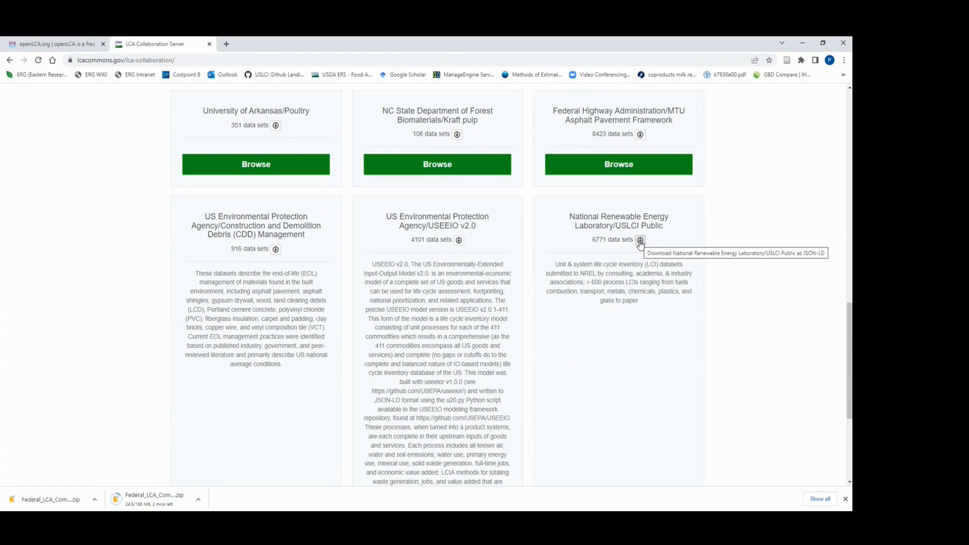
click(640, 240)
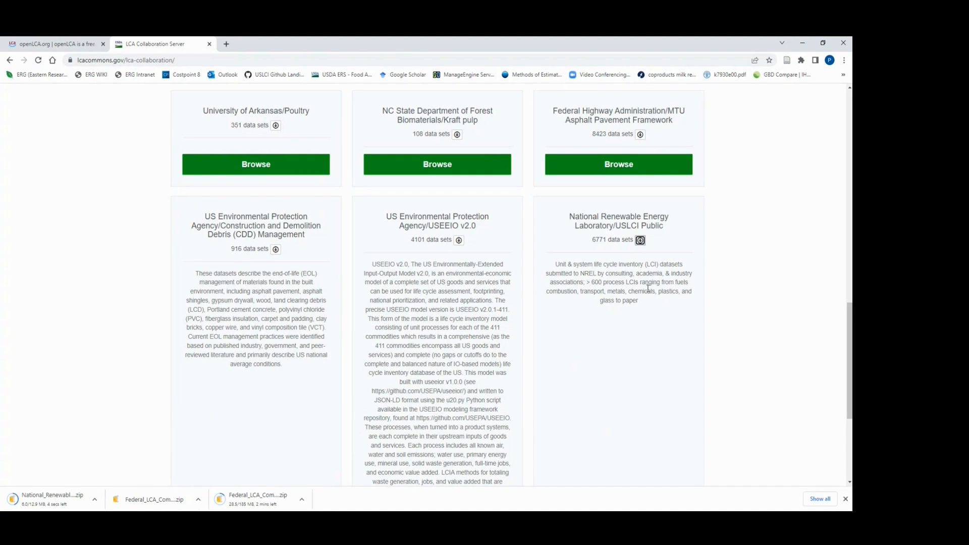
Browse the USLCI Public repository and open the 31-33: Manufacturing category of its processes
scroll(648, 289, down, 2)
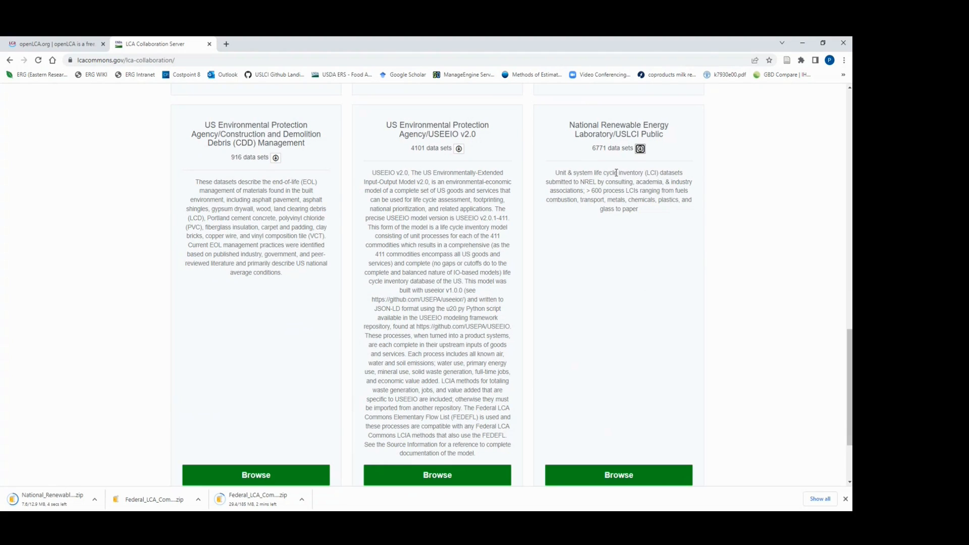
scroll(569, 422, down, 1)
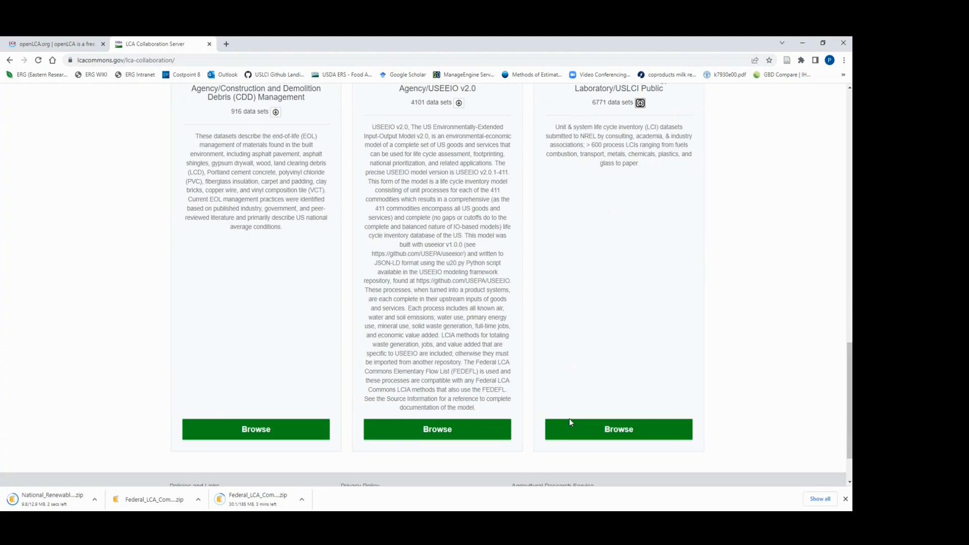
click(566, 432)
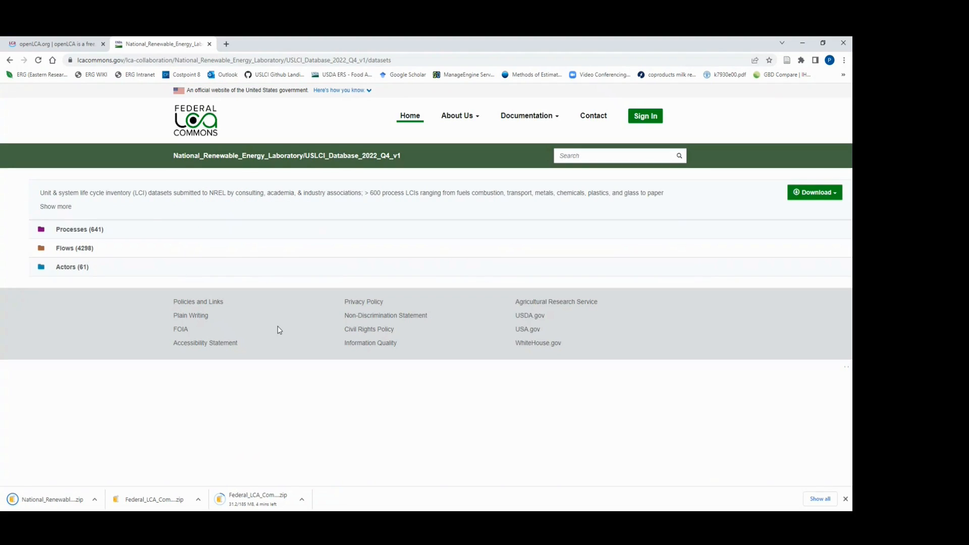
click(92, 229)
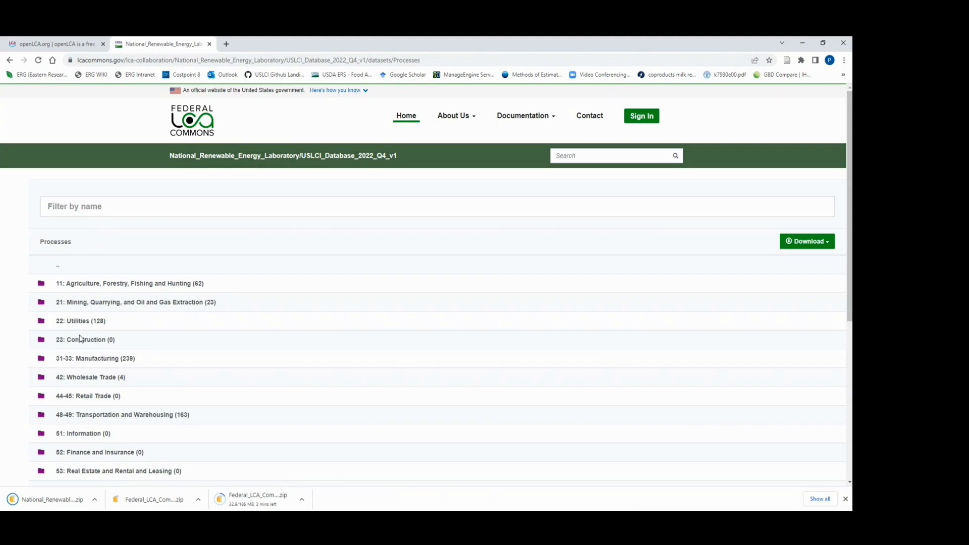
click(96, 362)
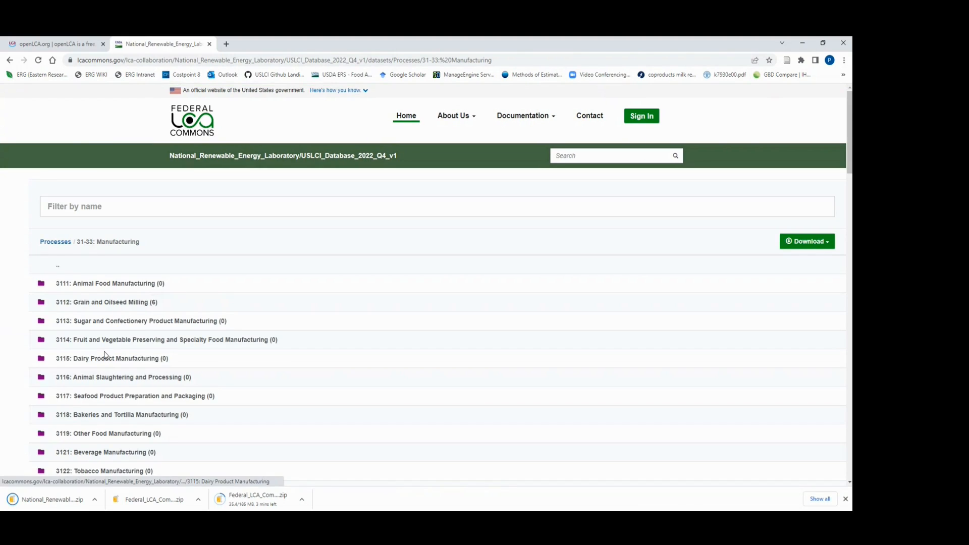
Look through the manufacturing subcategories and open 3252: Resin, Synthetic Rubber, and Artificial and Synthetic Fibers and Filaments Manufacturing
scroll(105, 355, down, 1)
scroll(105, 354, down, 1)
scroll(105, 353, down, 6)
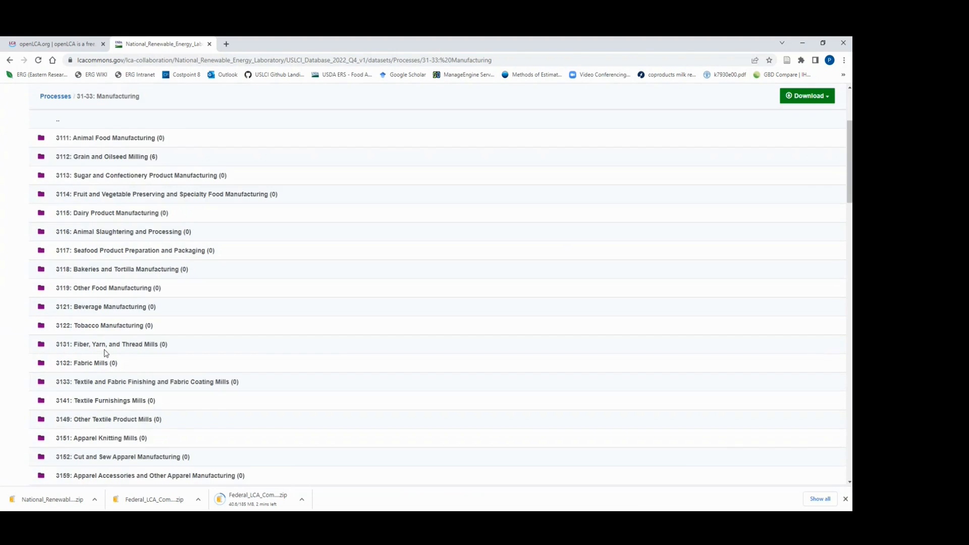
scroll(105, 353, down, 5)
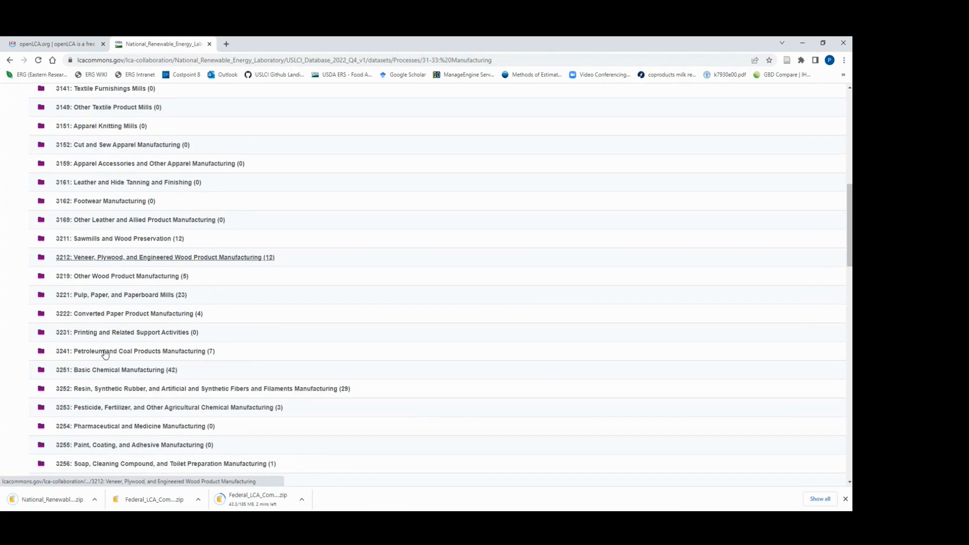
click(147, 254)
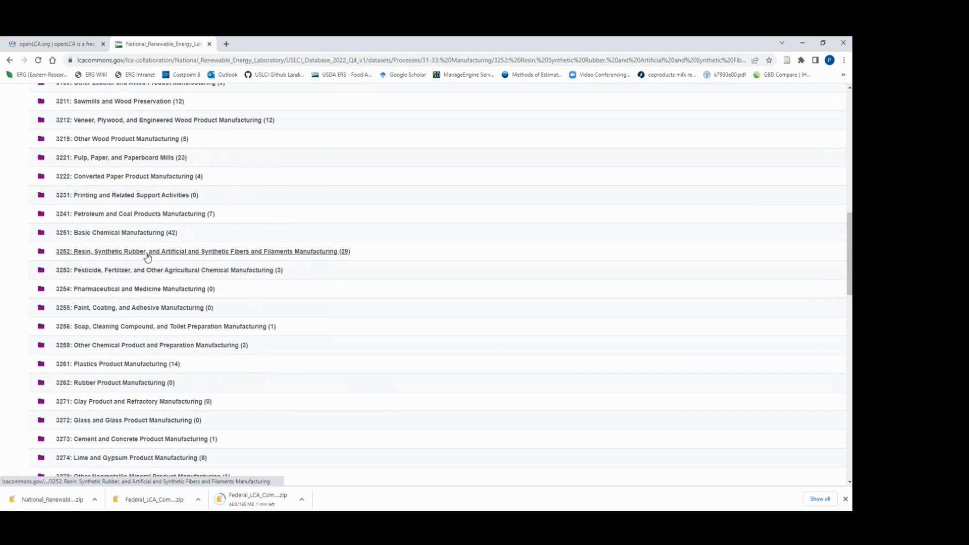
scroll(191, 303, down, 1)
scroll(192, 303, down, 4)
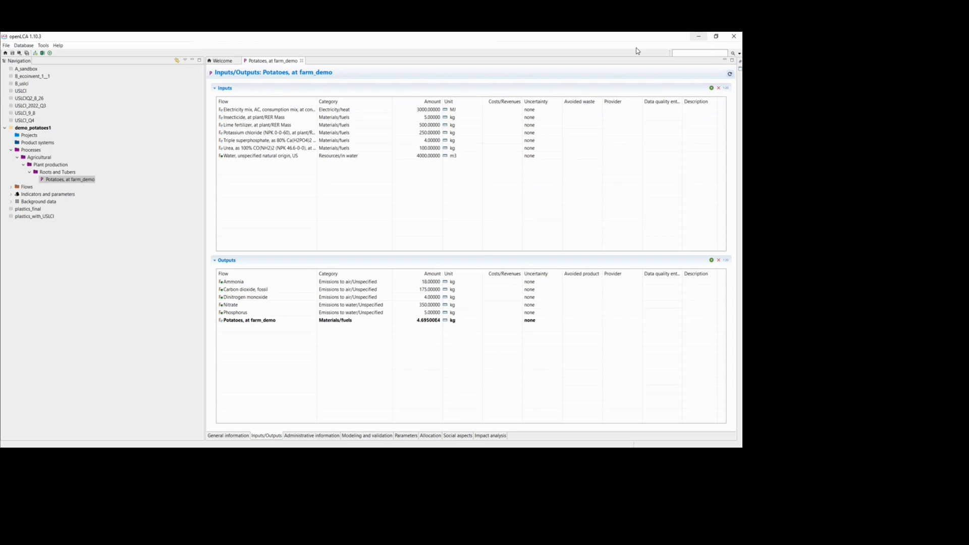
Switch to openLCA and start a Linked Data (JSON-LD) import into the demo_potatoes1 database
click(50, 130)
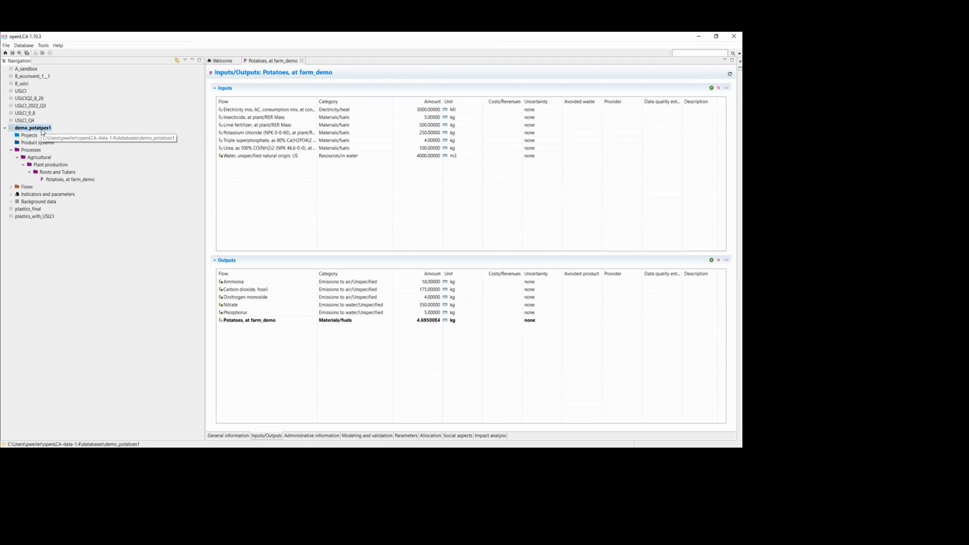
right_click(43, 132)
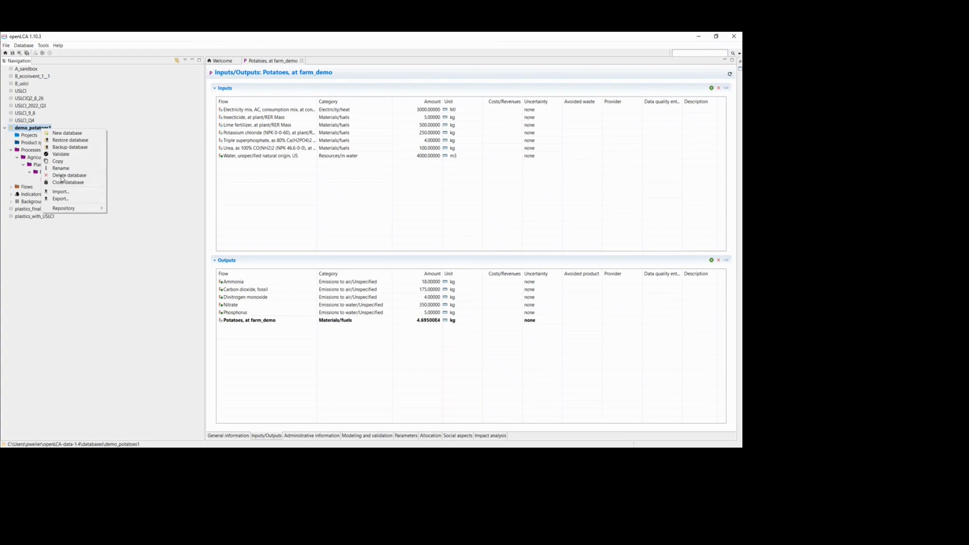
click(62, 192)
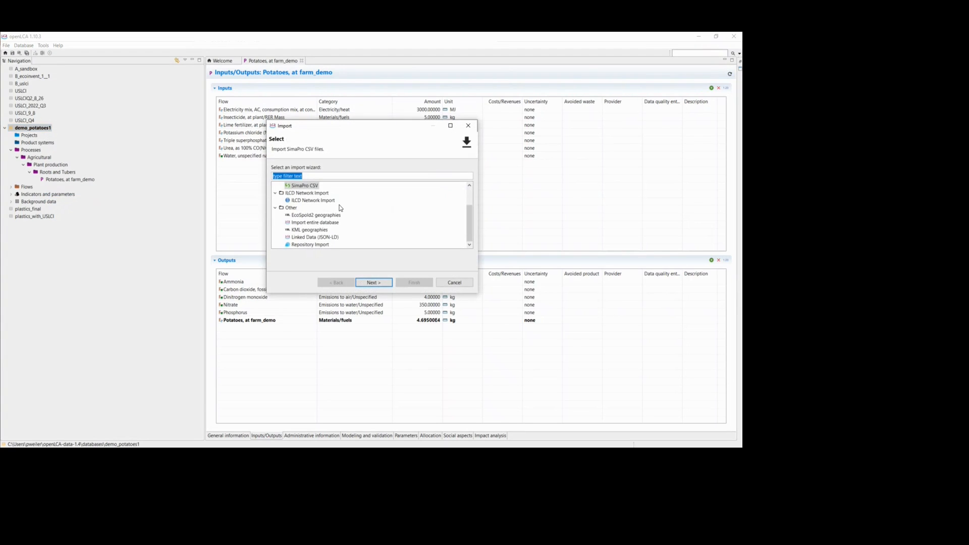
click(337, 240)
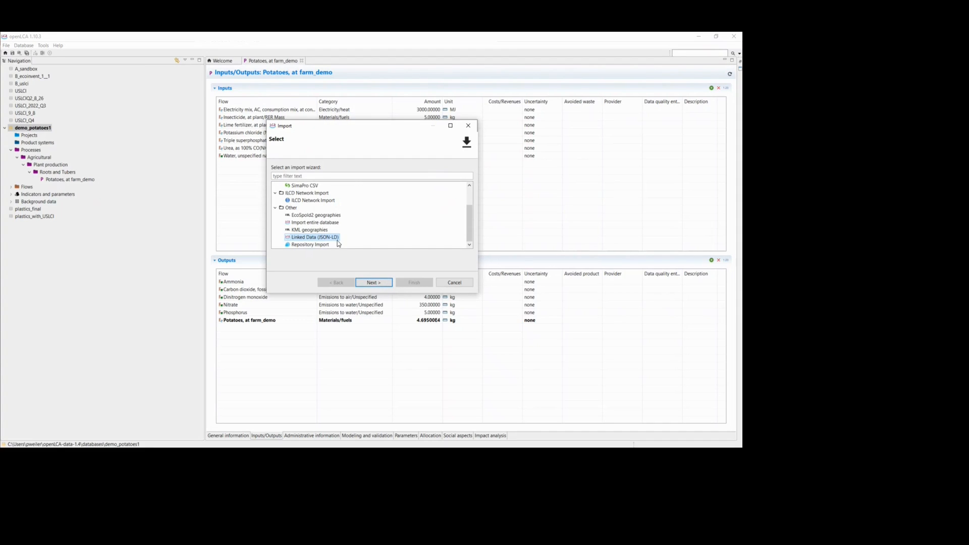
click(372, 283)
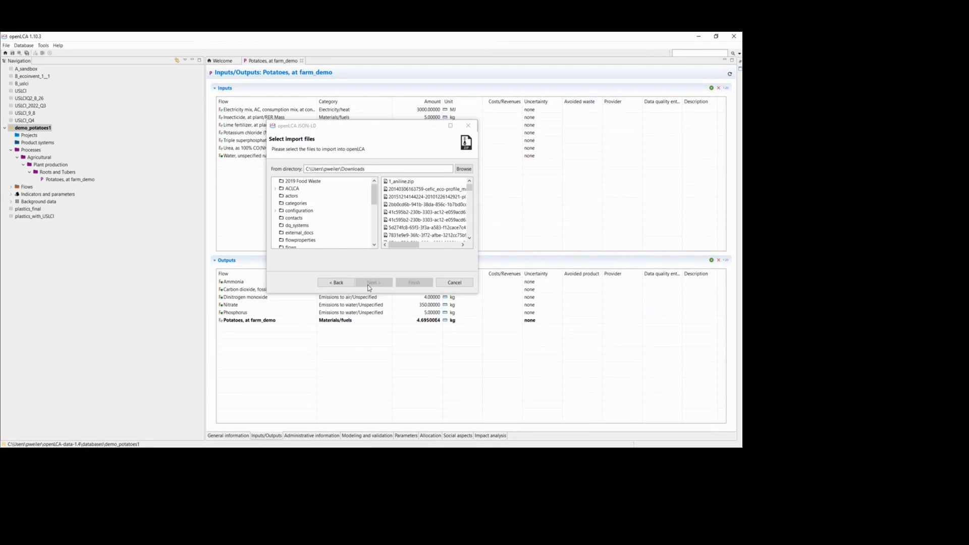
Enlarge the import dialog and import Federal_LCA_Commons-Fed_Commons_core_database (2).zip from the Downloads folder
drag(476, 295, 600, 333)
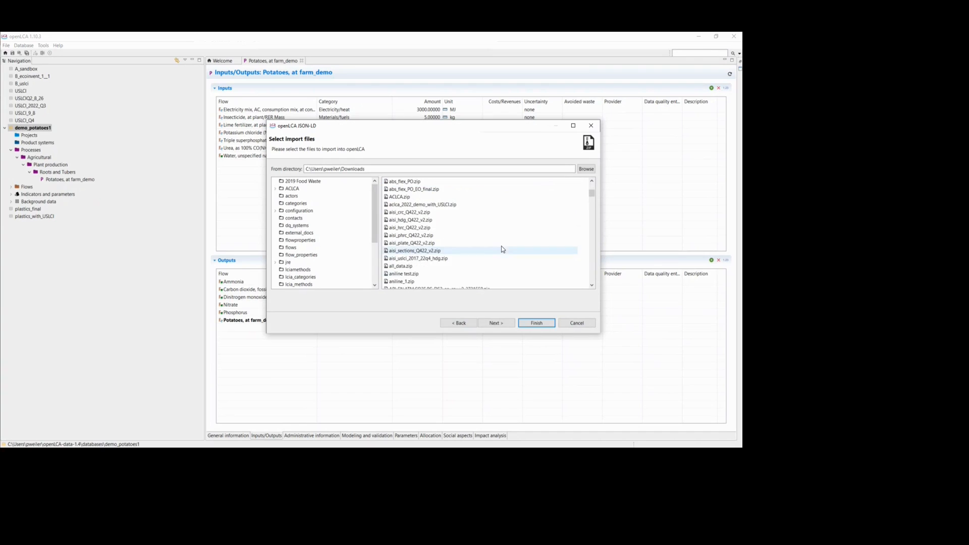
scroll(502, 250, down, 5)
click(519, 251)
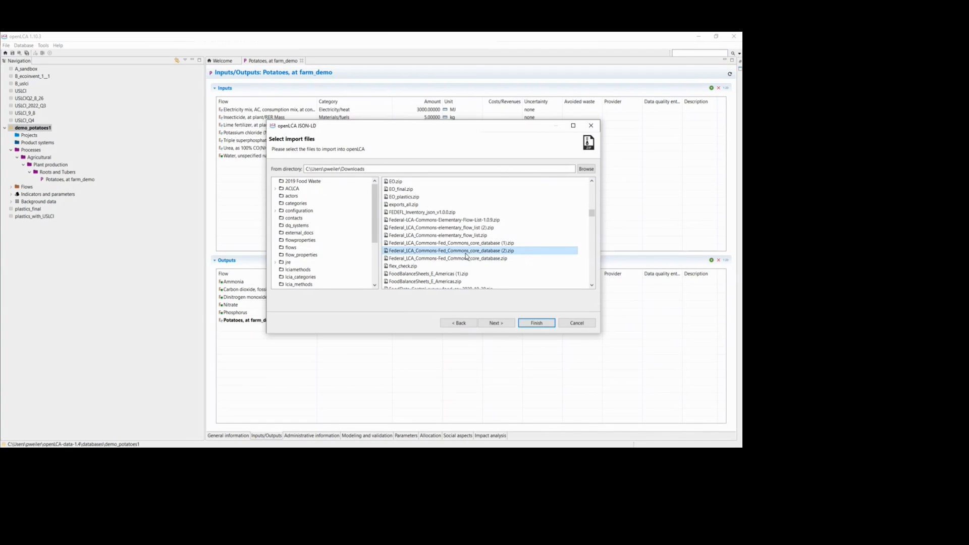
click(536, 326)
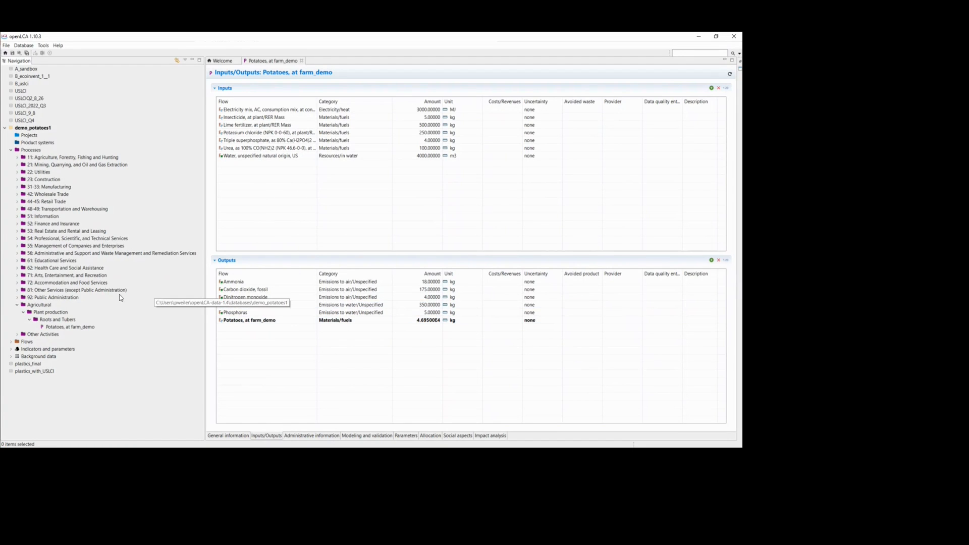
Review the imported process categories alongside the Agricultural, Plant production and Roots and Tubers folders holding Potatoes, at farm_demo
click(17, 158)
click(16, 157)
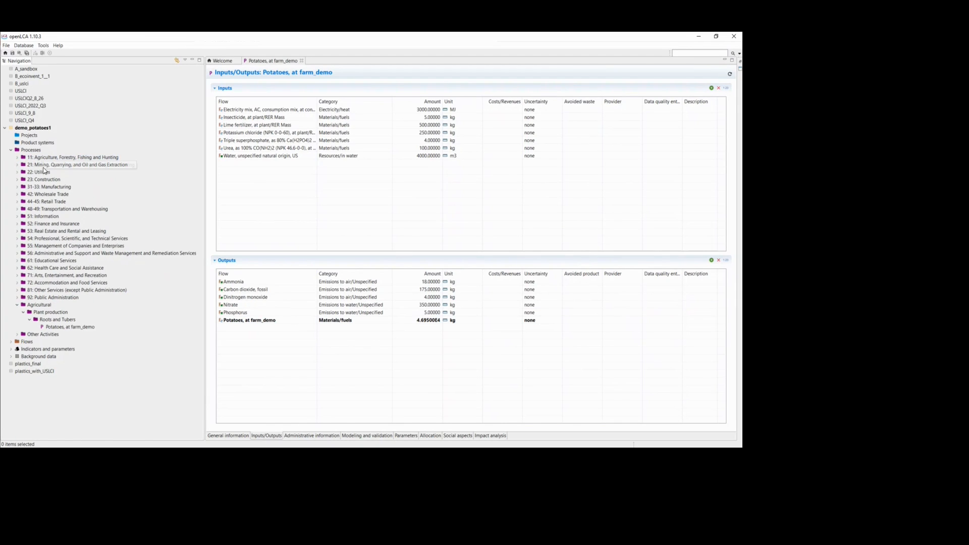
click(39, 304)
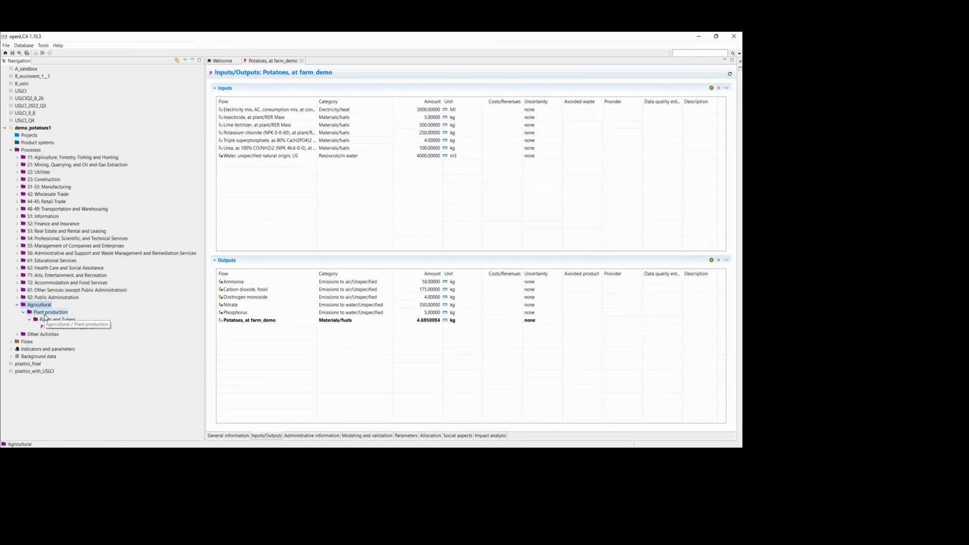
click(47, 312)
click(51, 319)
click(51, 327)
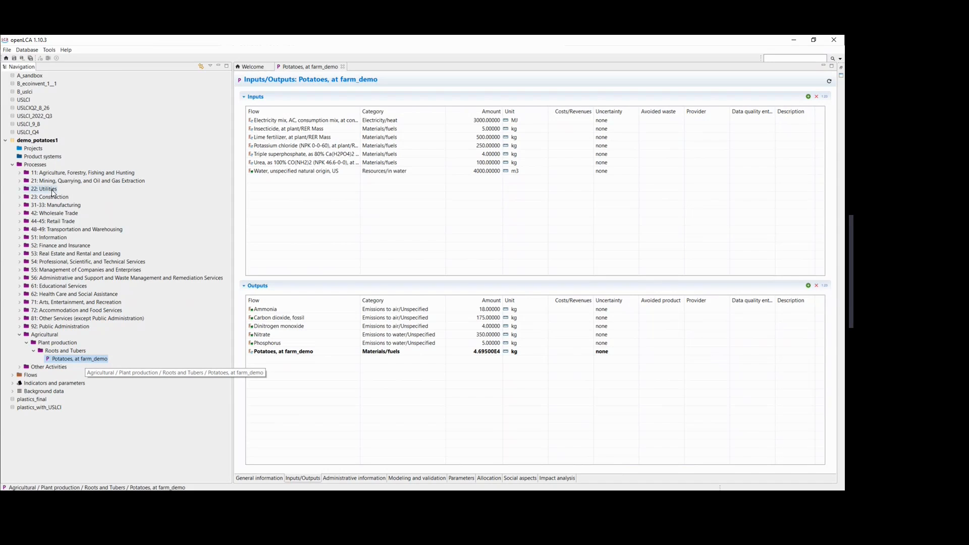
Switch to Chrome and open the Census Bureau's North American Industry Classification System page in a new tab
mouse_move(97, 500)
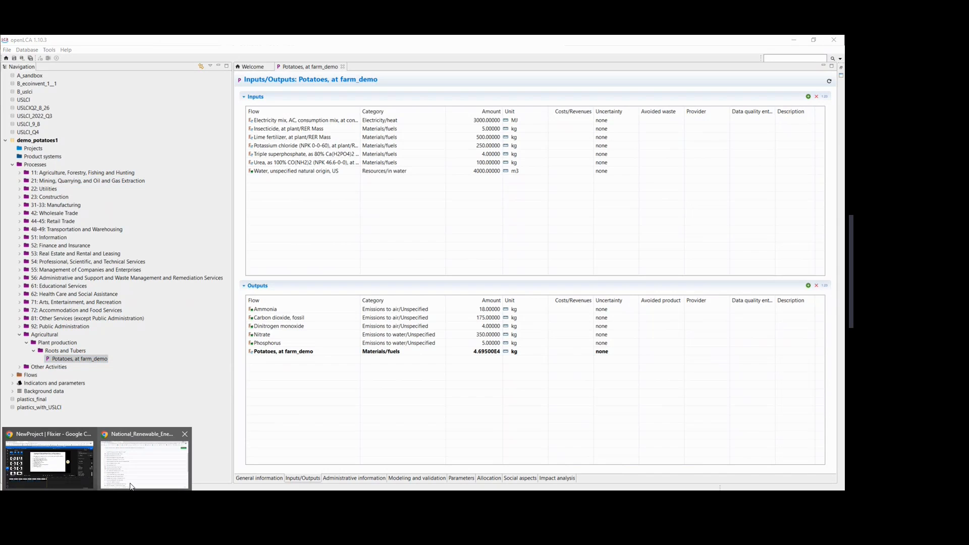
click(138, 475)
click(219, 43)
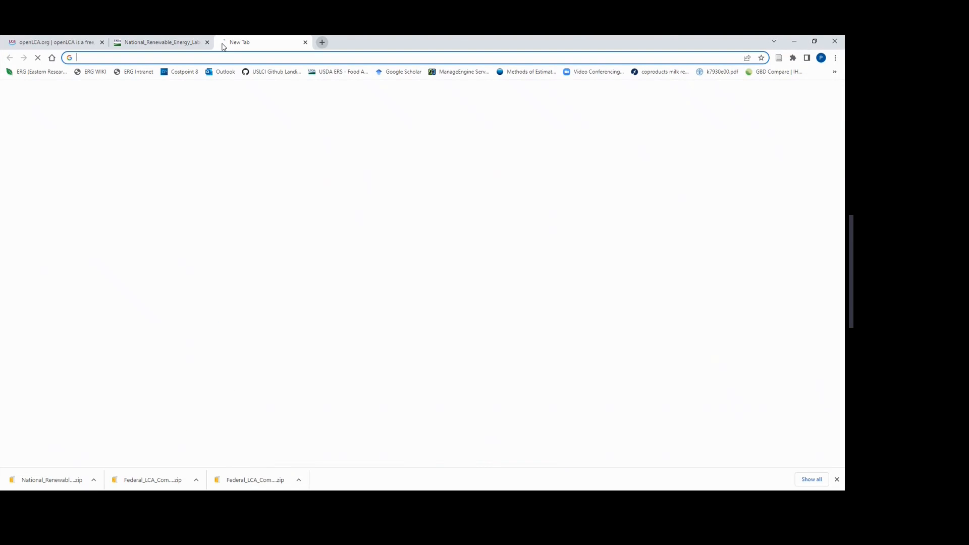
text(naic)
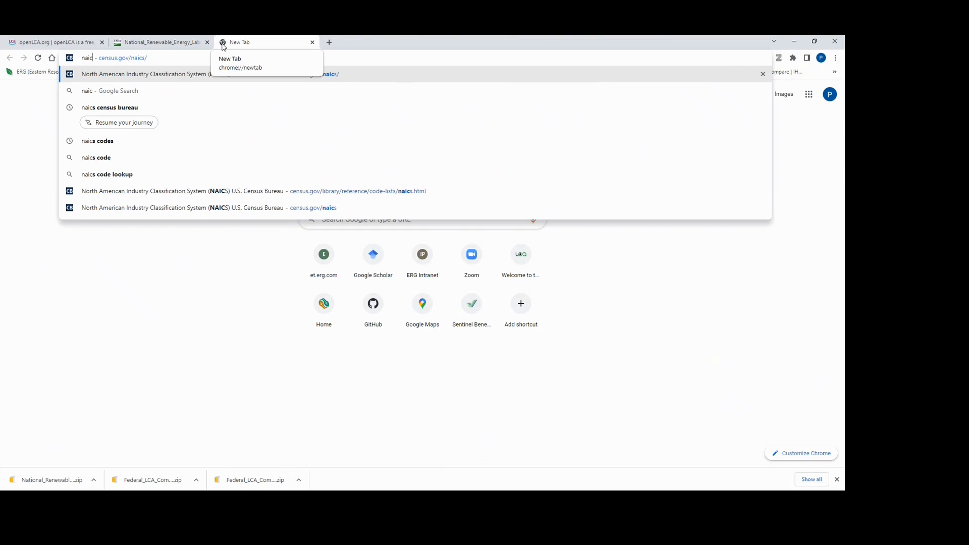
click(155, 73)
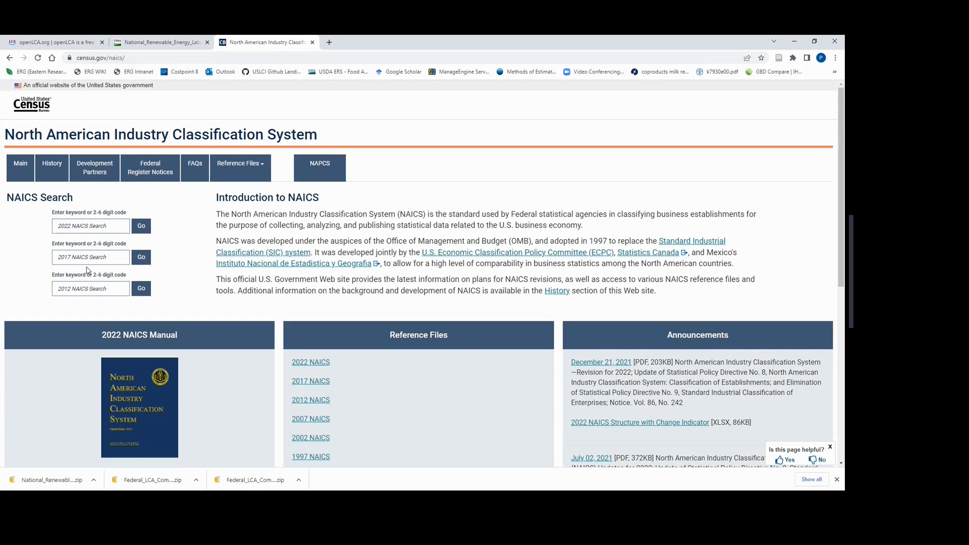
Search the 2017 NAICS codes for "potatoes" and again for "potato"
text(potatoes)
key(Return)
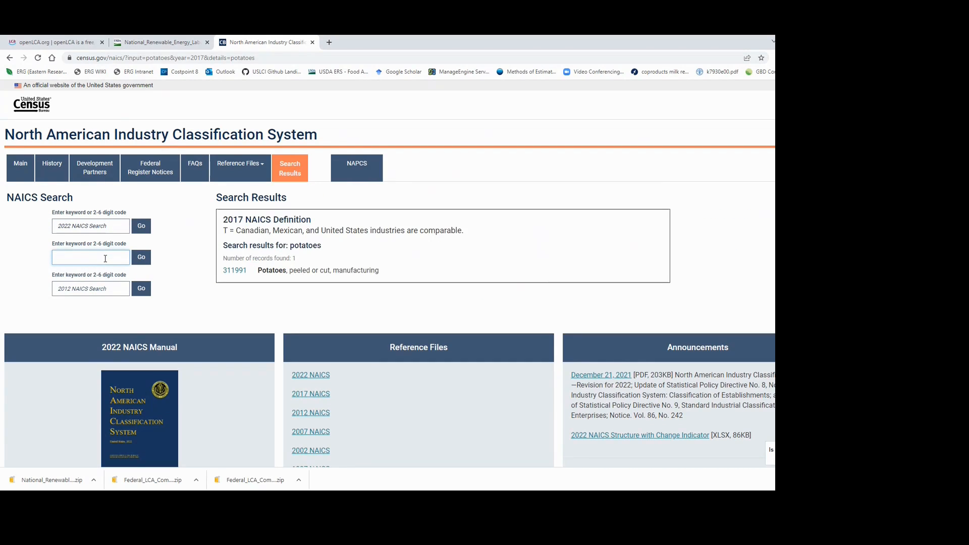
key(Return)
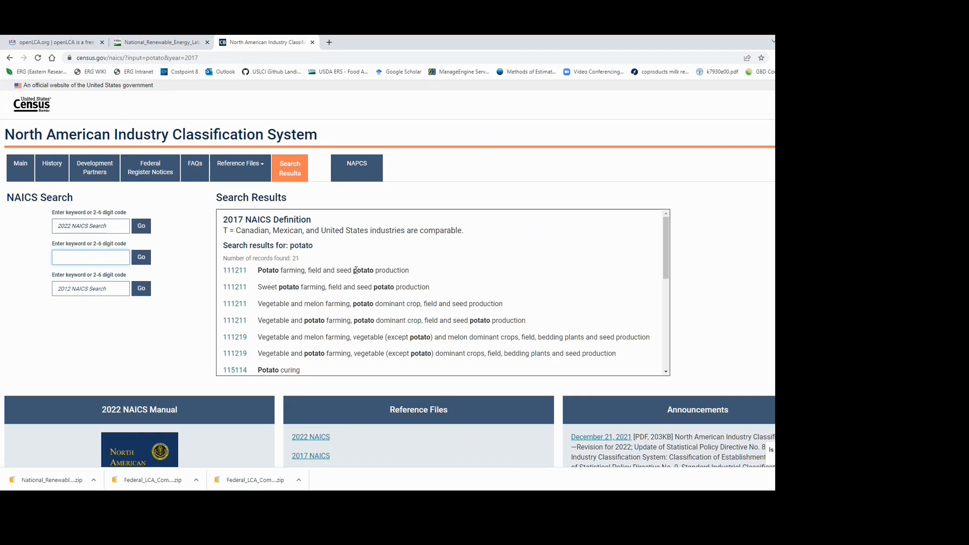
Look through the potato search results for the NAICS code that fits potato farming
scroll(355, 271, down, 3)
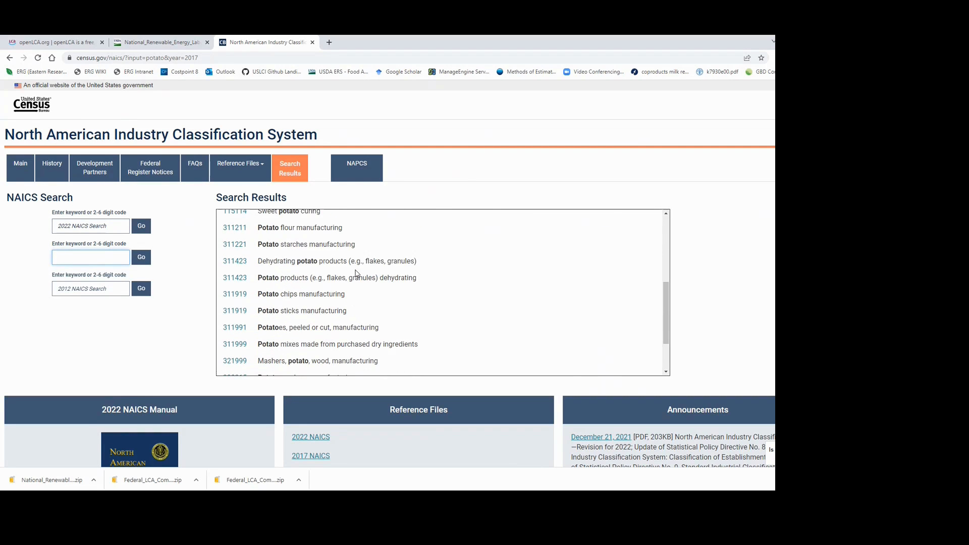
scroll(355, 273, down, 2)
scroll(329, 327, down, 1)
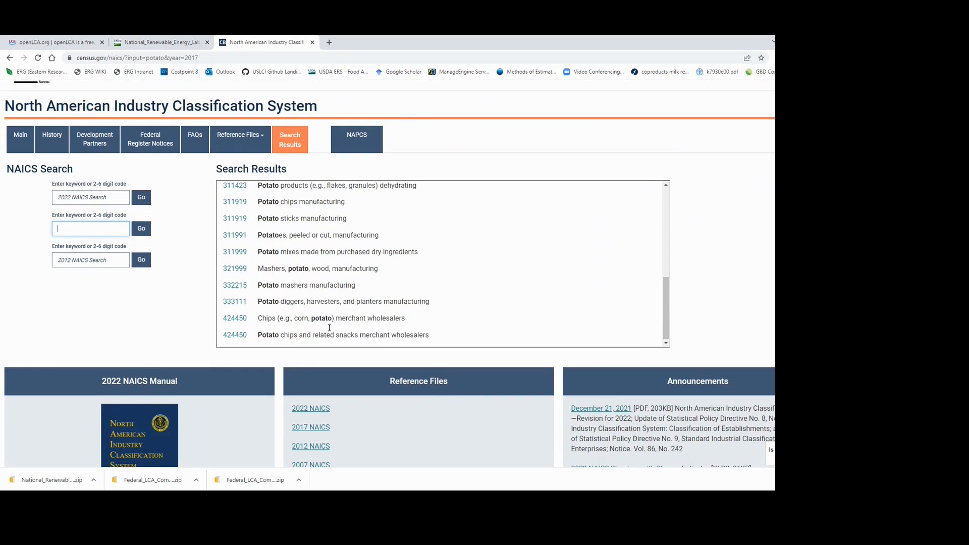
scroll(329, 327, down, 1)
scroll(277, 295, up, 3)
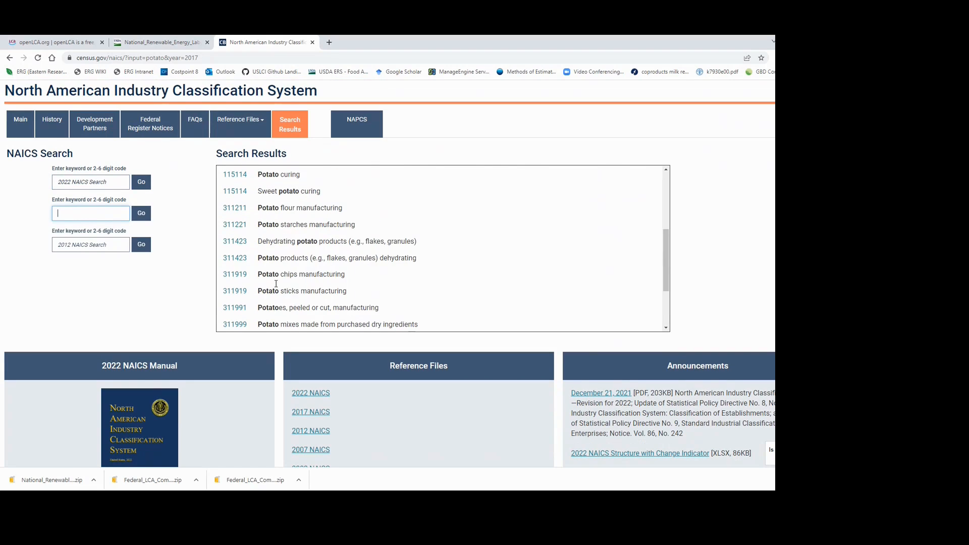
scroll(276, 285, up, 1)
scroll(272, 286, up, 2)
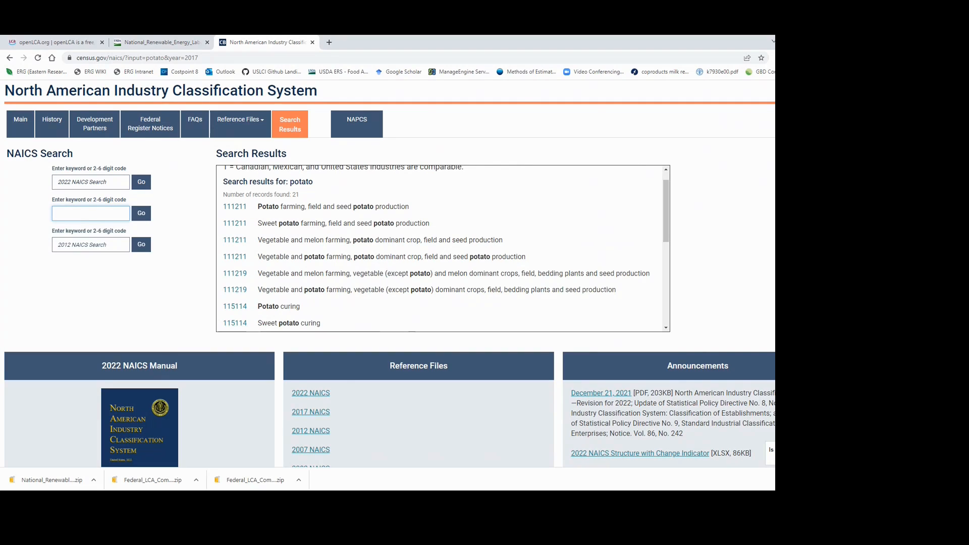
Switch back to openLCA and move Potatoes, at farm_demo into 1112: Vegetable and Melon Farming under category 11
key(alt+Tab)
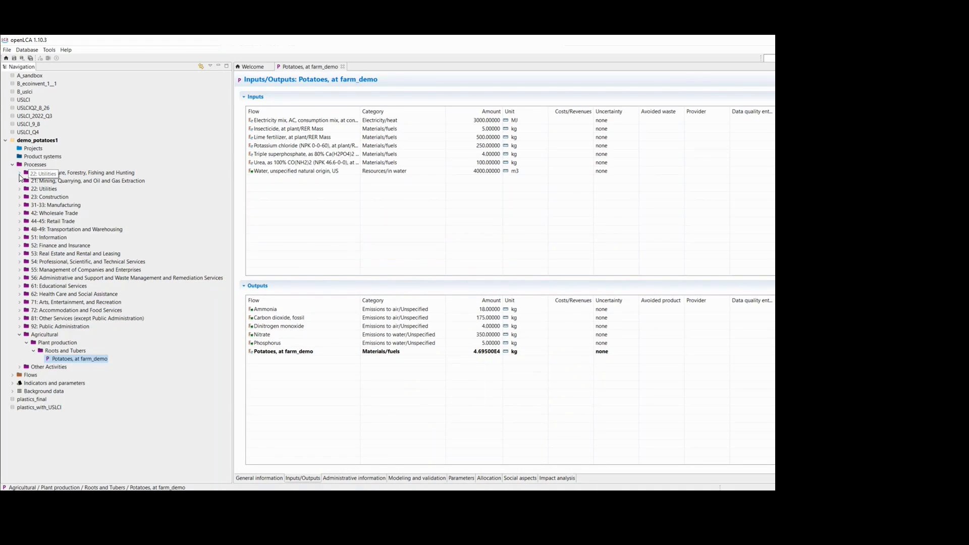
click(20, 173)
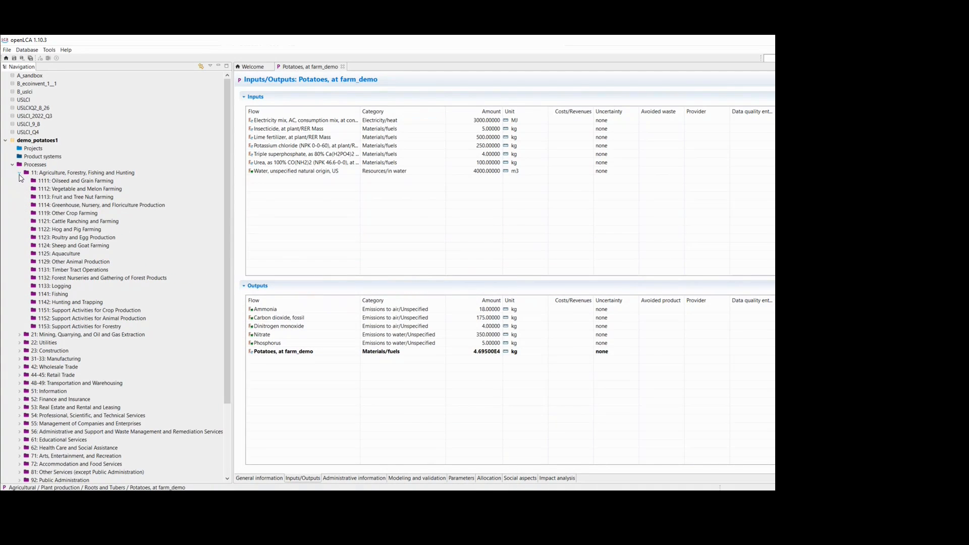
click(48, 189)
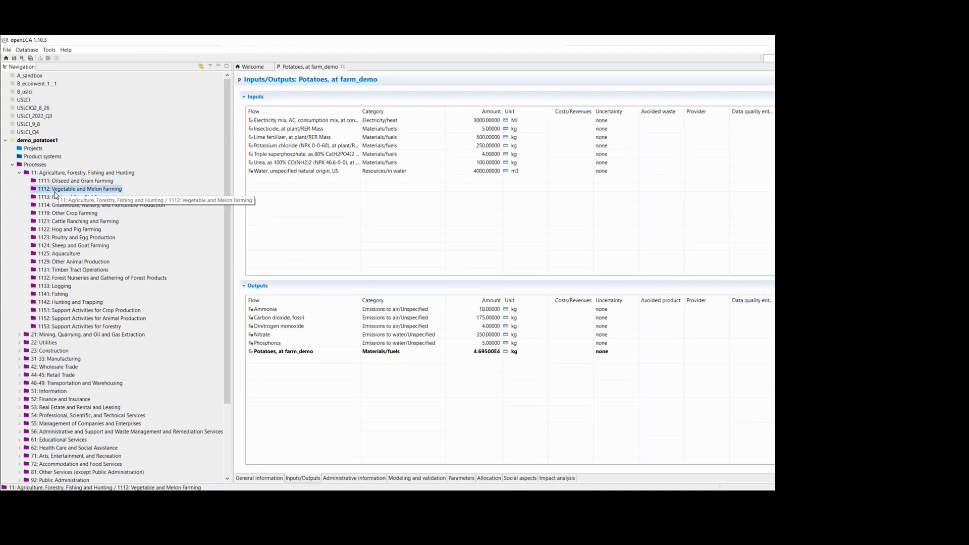
scroll(129, 253, down, 2)
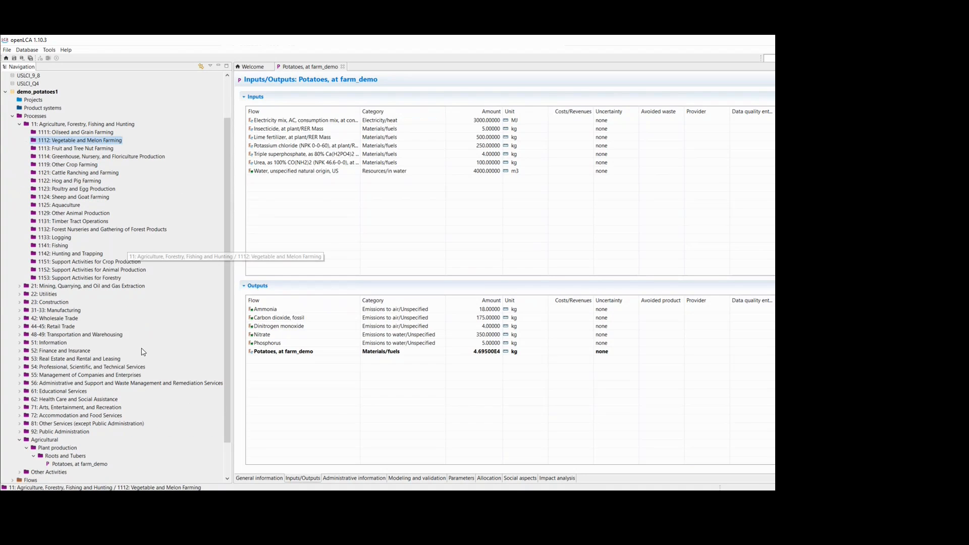
drag(93, 467, 109, 136)
Delete the old Agricultural process category together with its Plant production and Roots and Tubers subfolders
scroll(90, 223, down, 3)
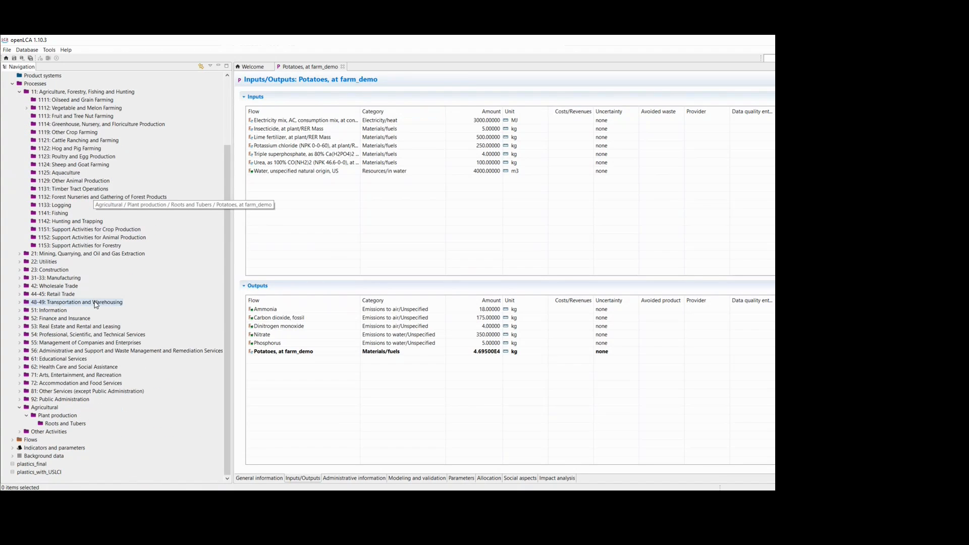
click(41, 407)
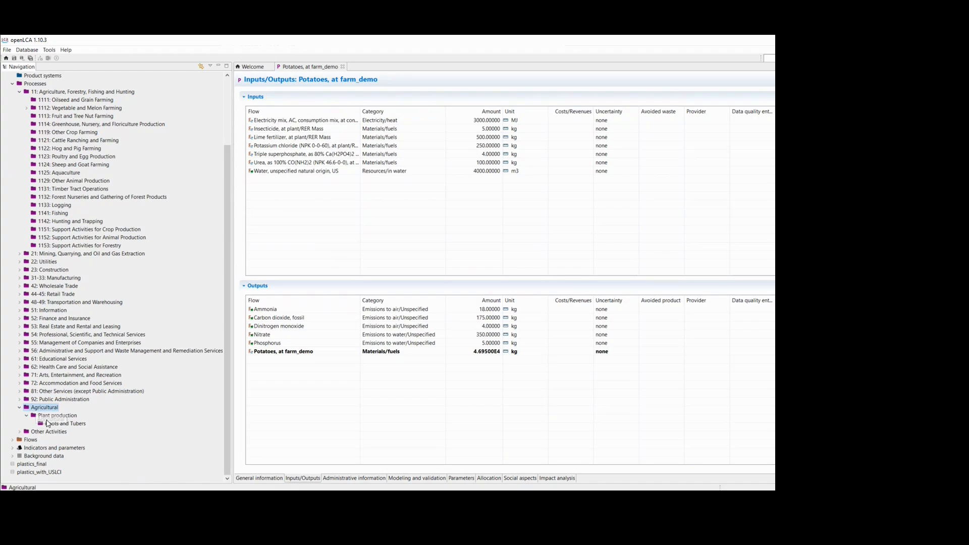
click(53, 424)
click(45, 411)
right_click(44, 410)
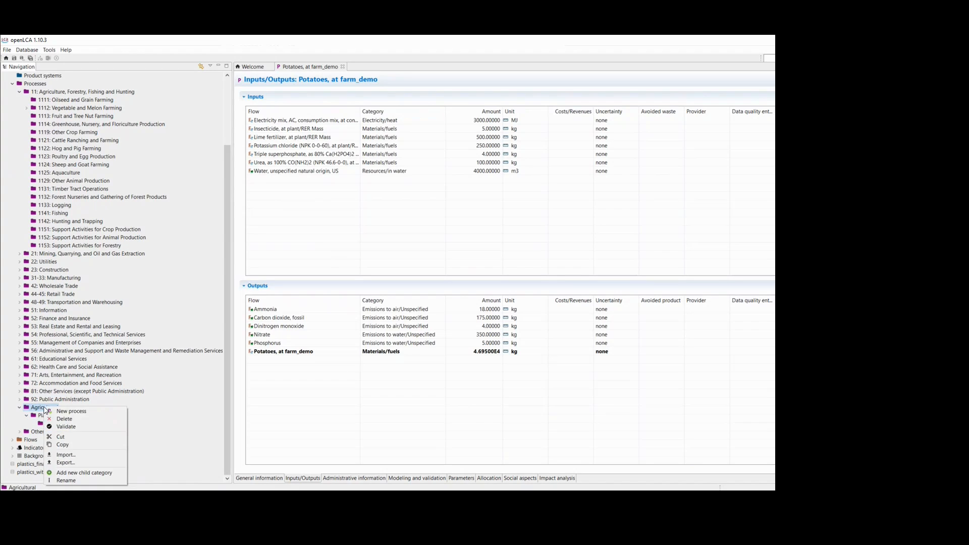
click(57, 425)
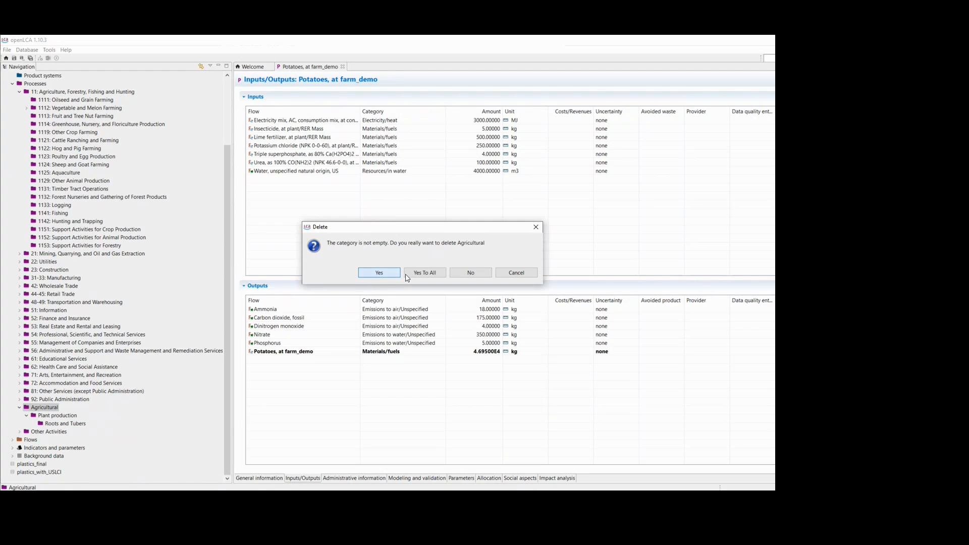
click(424, 273)
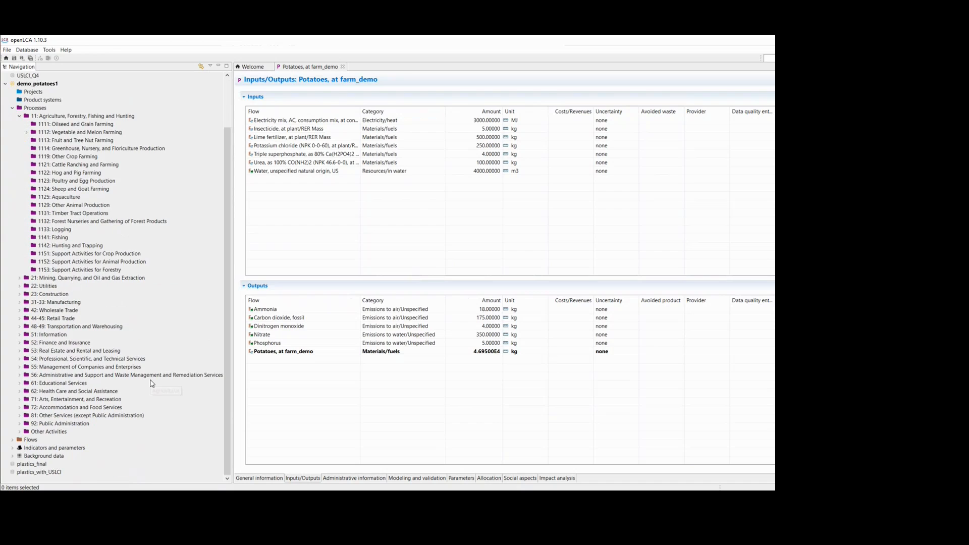
Open Potatoes, at farm_demo from the 1112: Vegetable and Melon Farming category and close the Welcome page
scroll(153, 381, down, 2)
scroll(151, 383, up, 2)
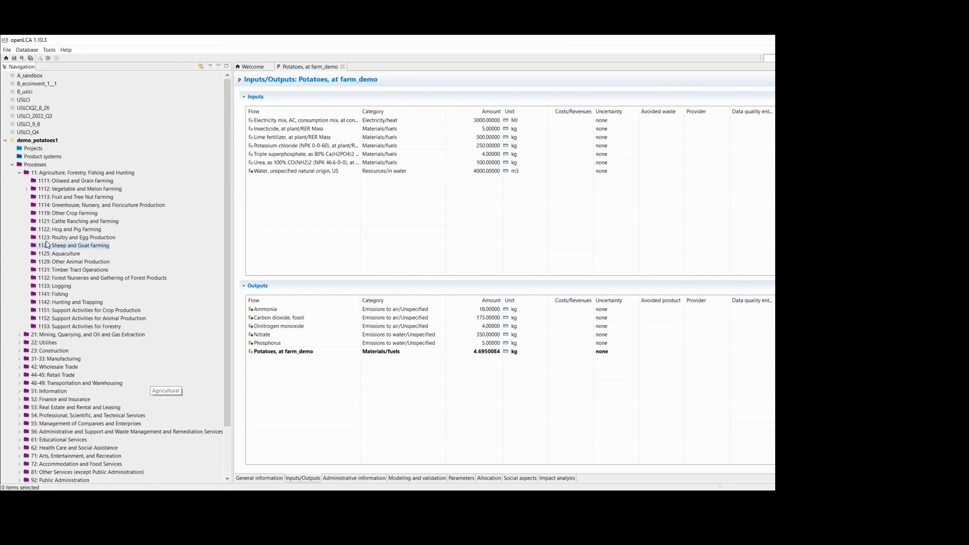
click(26, 189)
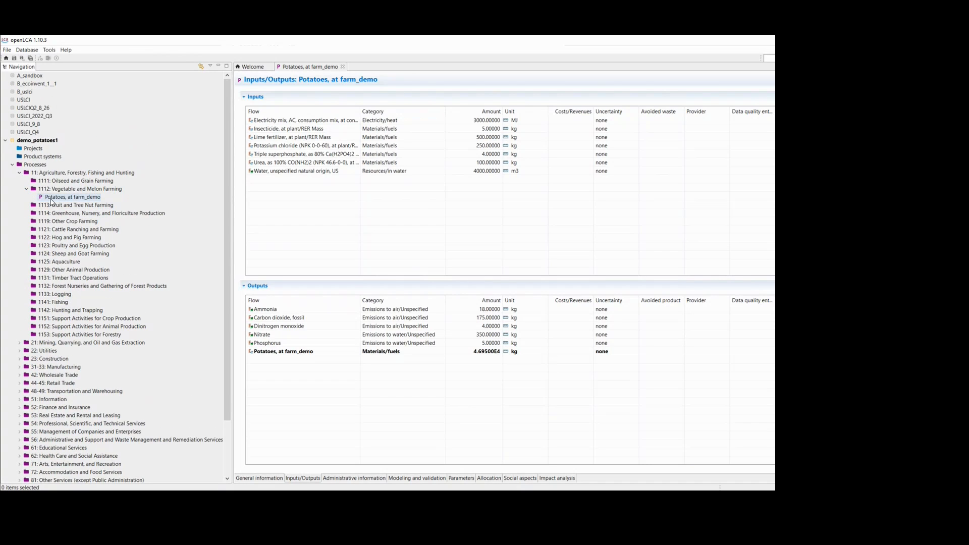
double_click(51, 197)
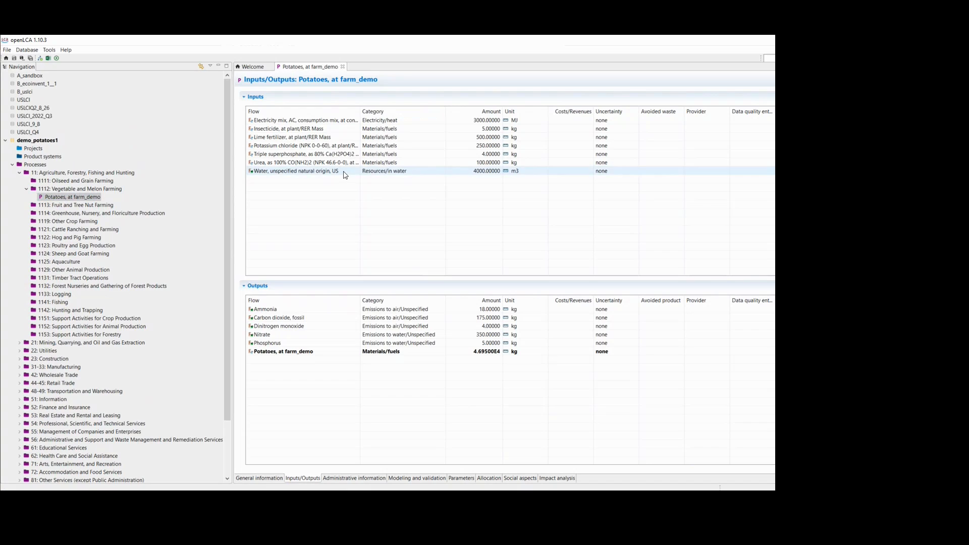
click(270, 67)
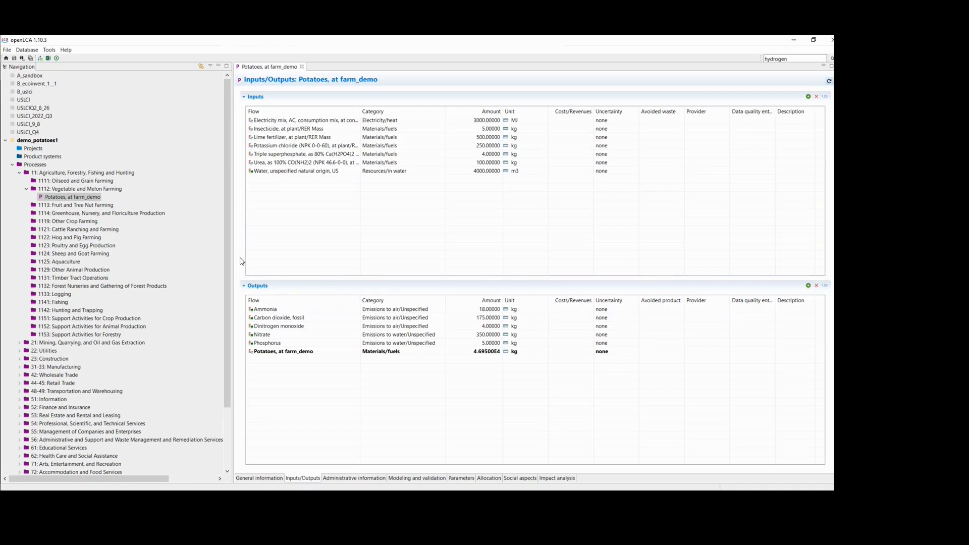
Create a new flow mapping and name it "elementary"
click(48, 50)
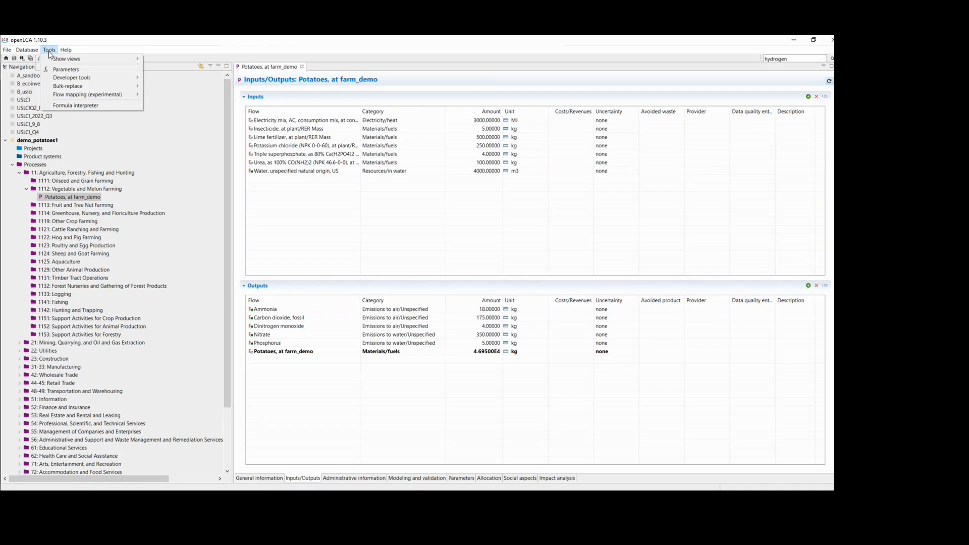
mouse_move(88, 95)
click(154, 94)
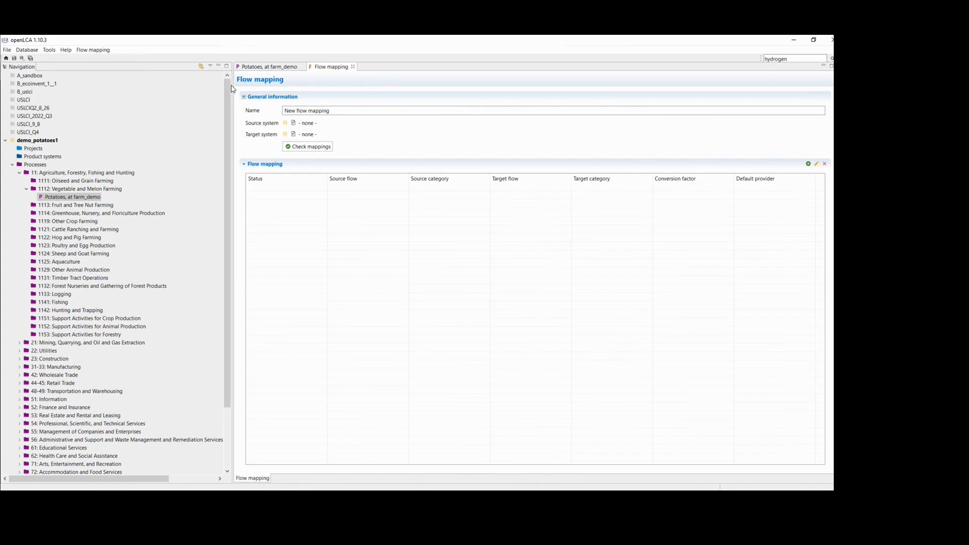
text(elementary)
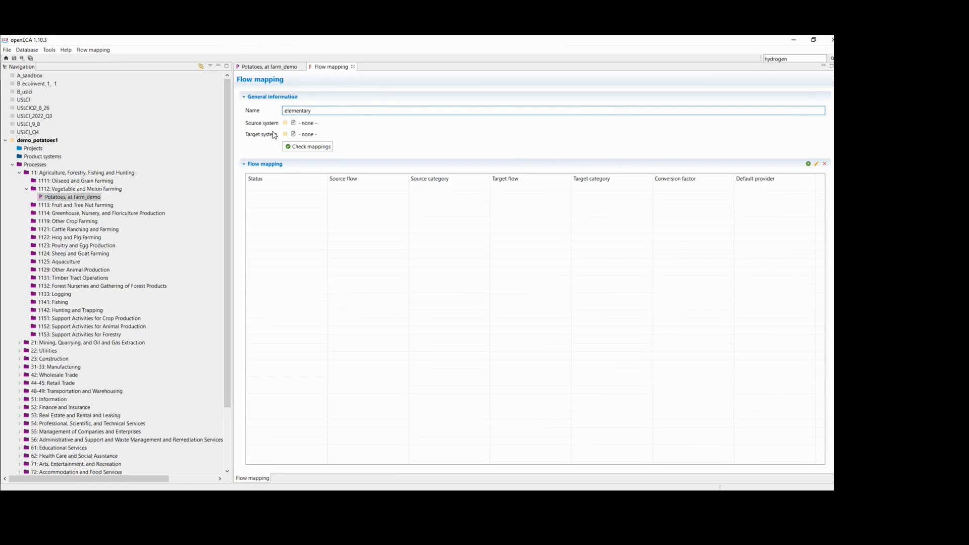
Set the mapping's source system to the demo_potatoes1 database and its target system to Federal_LCA_Commons-elementary_flow_list (1).zip
click(285, 123)
click(293, 135)
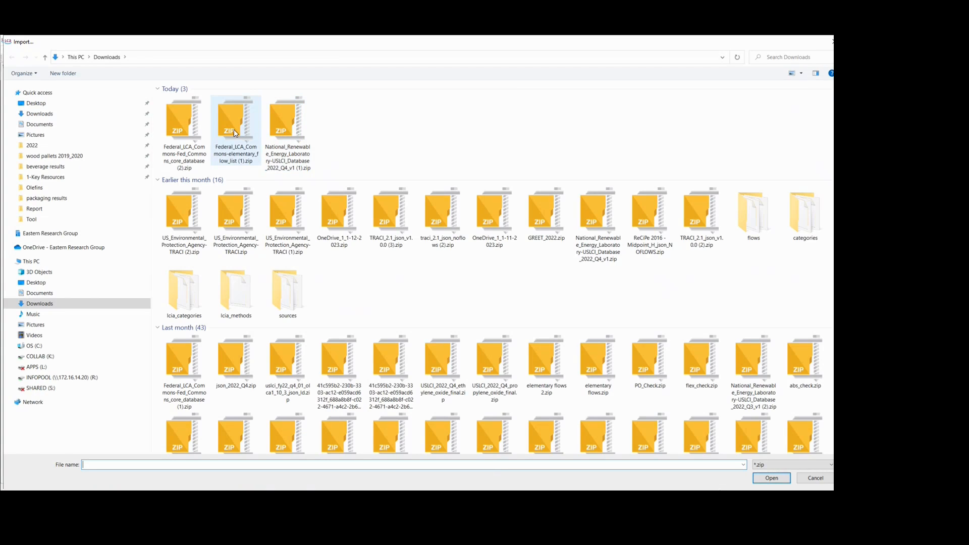
click(234, 130)
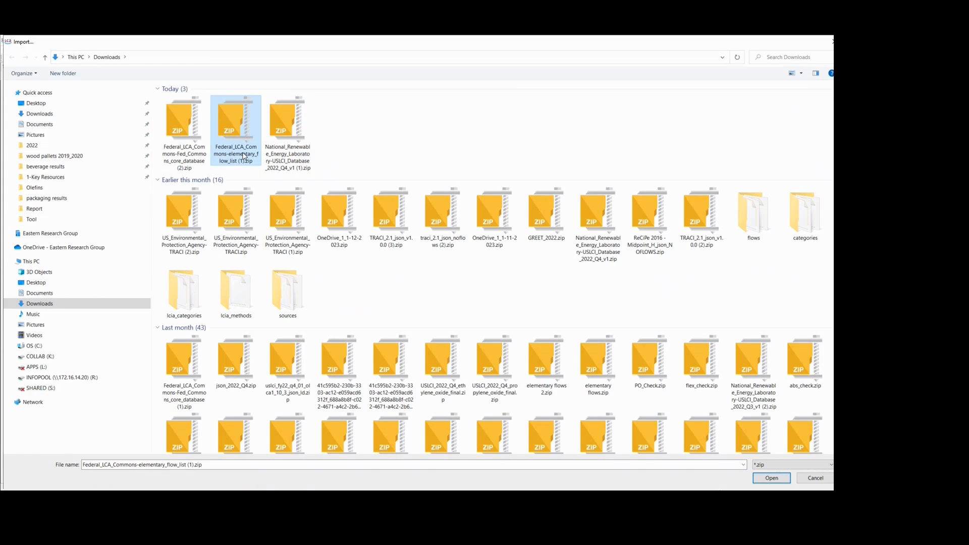
click(772, 479)
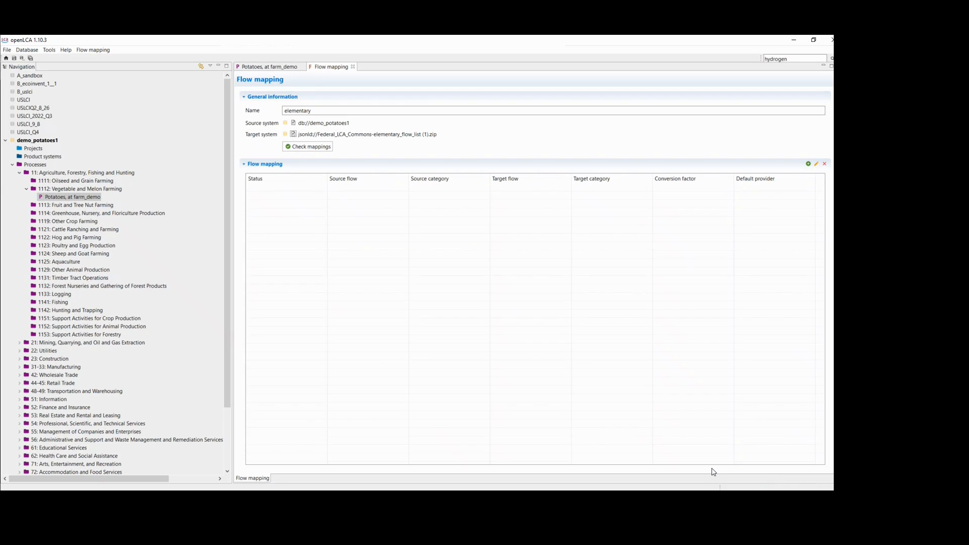
Generate mappings for all unmapped flows of the source system
click(85, 50)
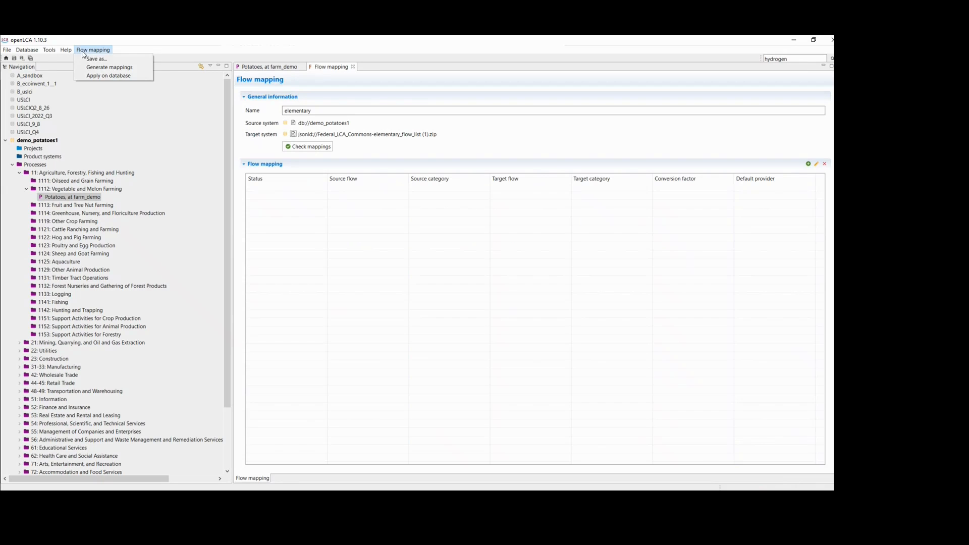
click(89, 68)
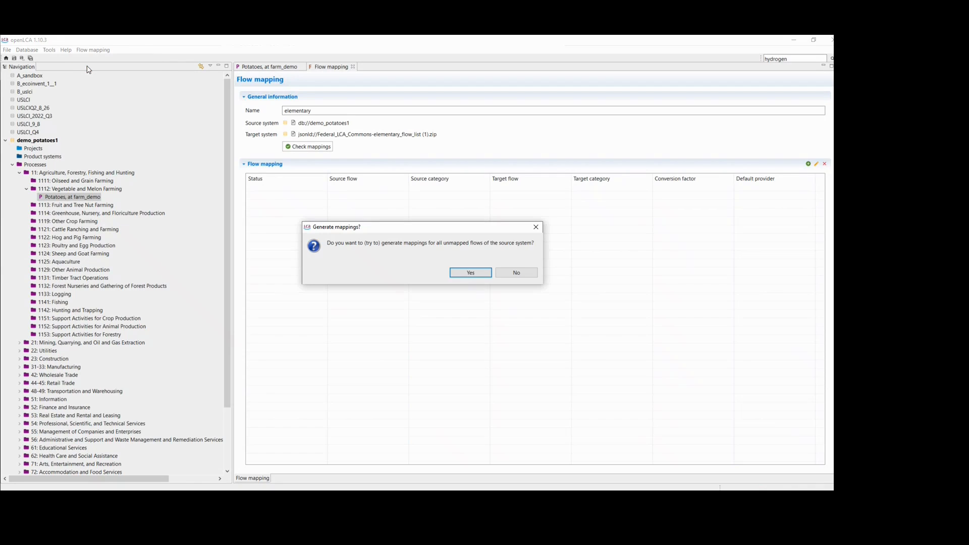
click(468, 273)
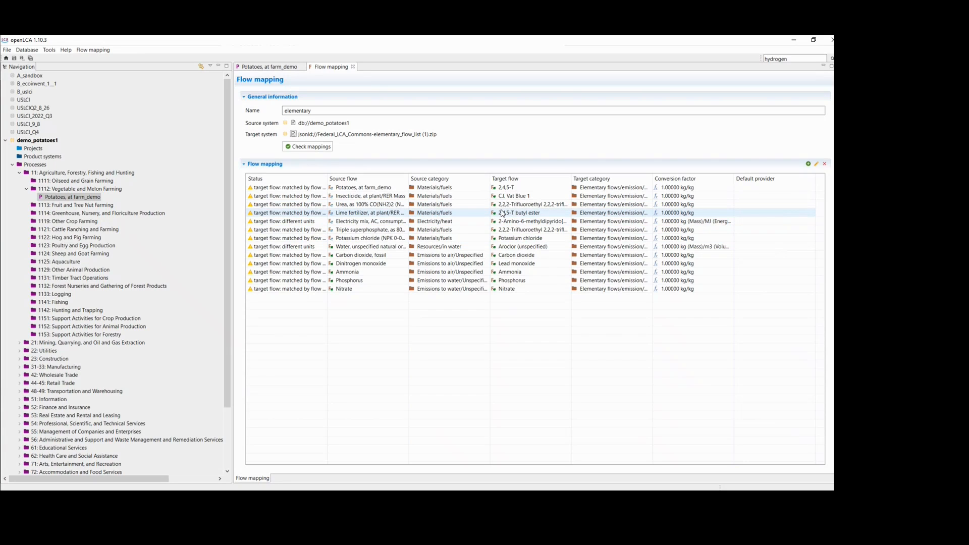
Remove the mappings of the product flows, from Potatoes, at farm_demo through Potassium chloride, keeping only the elementary flows
shift+click(326, 238)
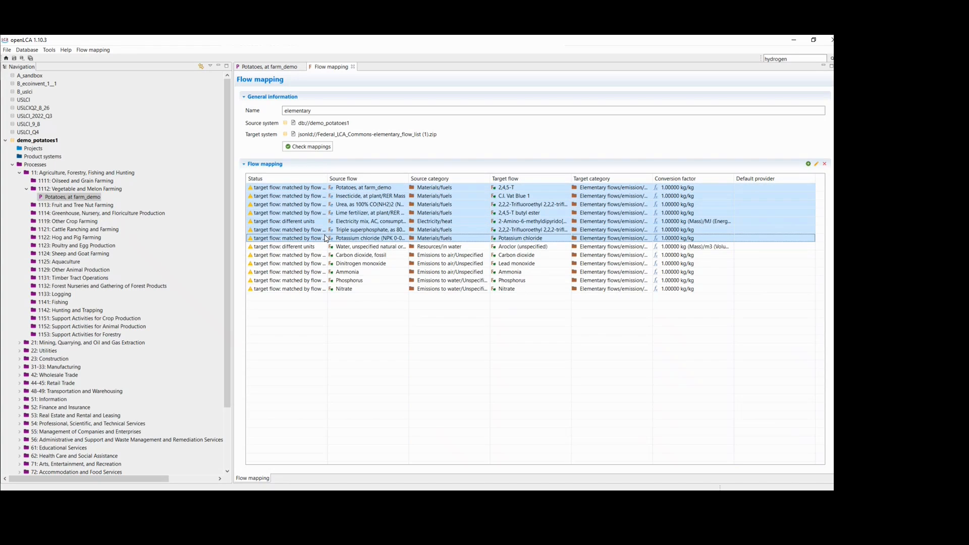
right_click(320, 216)
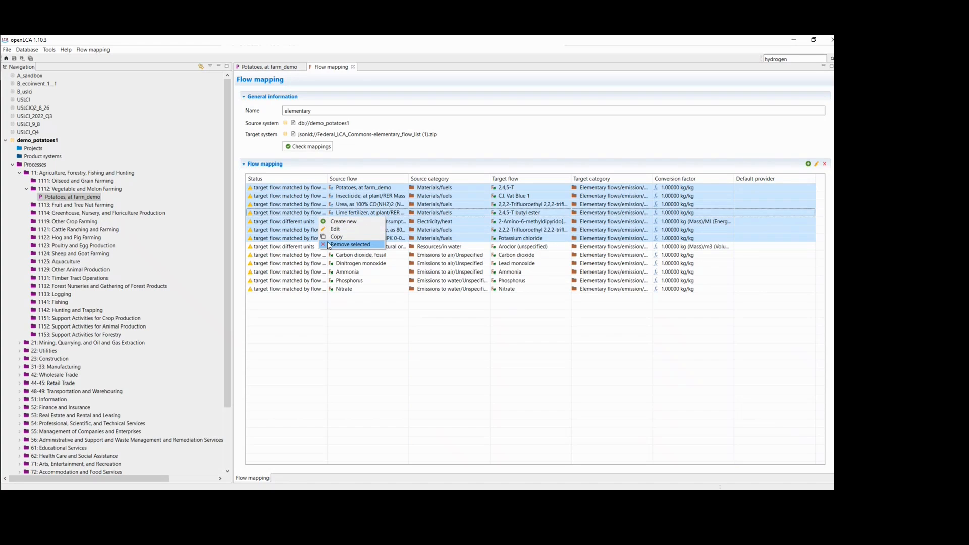
click(348, 244)
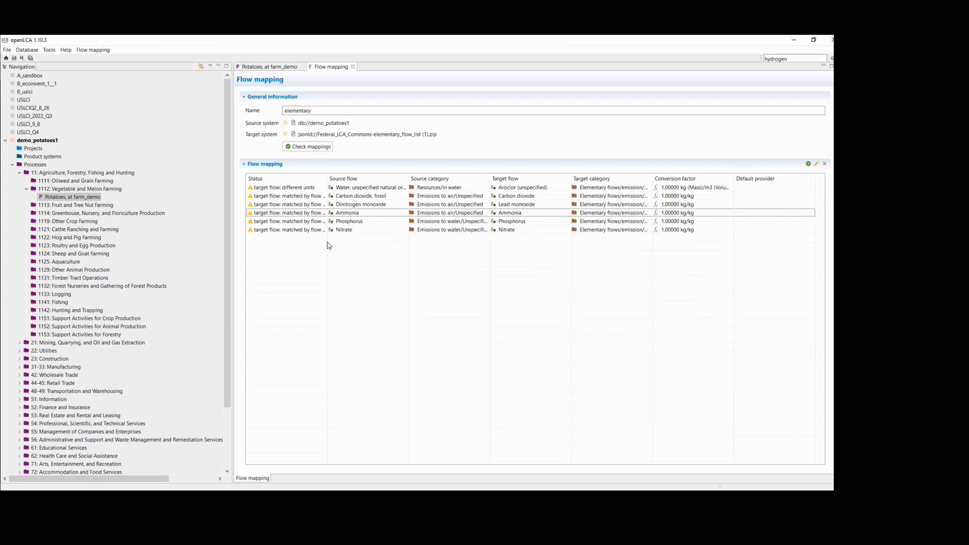
Widen the Status column of the mapping table and select the water flow's mapping
drag(328, 175, 333, 201)
click(330, 189)
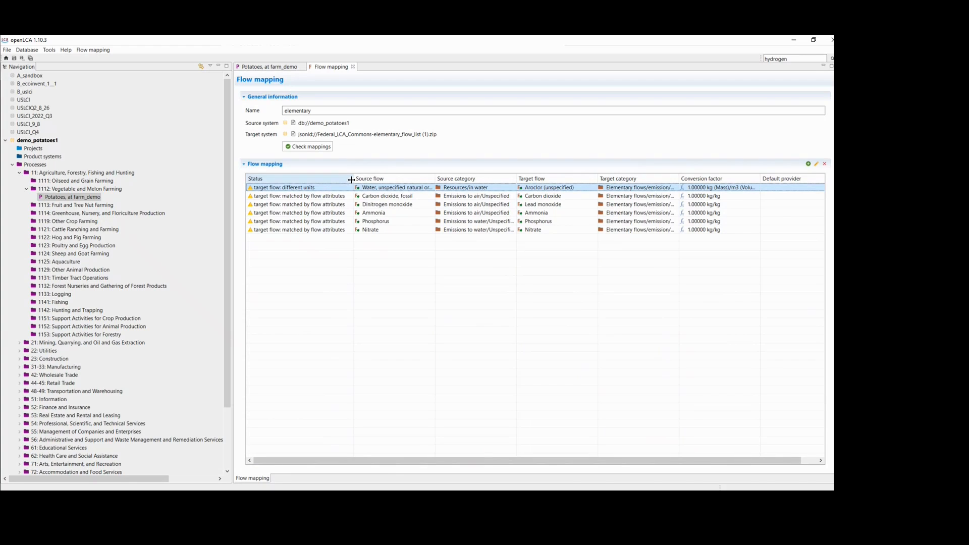
drag(352, 180, 340, 184)
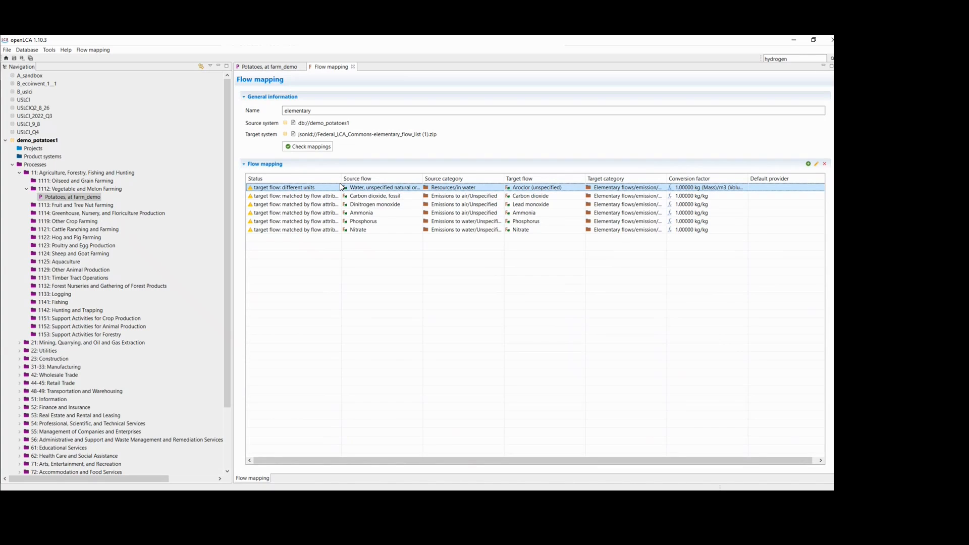
Edit the mapping of Water, unspecified natural origin, US and set its target flow to Water, fresh under resource/water
right_click(545, 191)
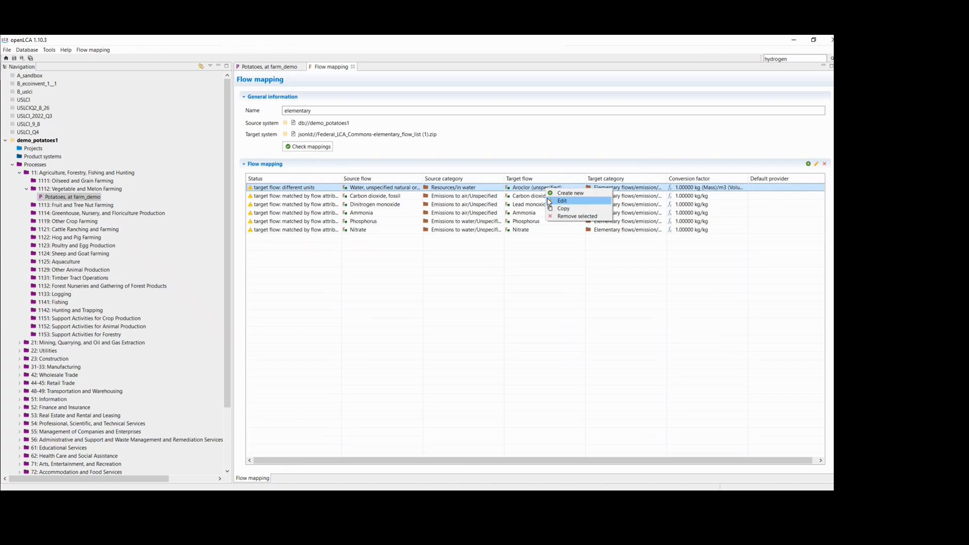
click(549, 201)
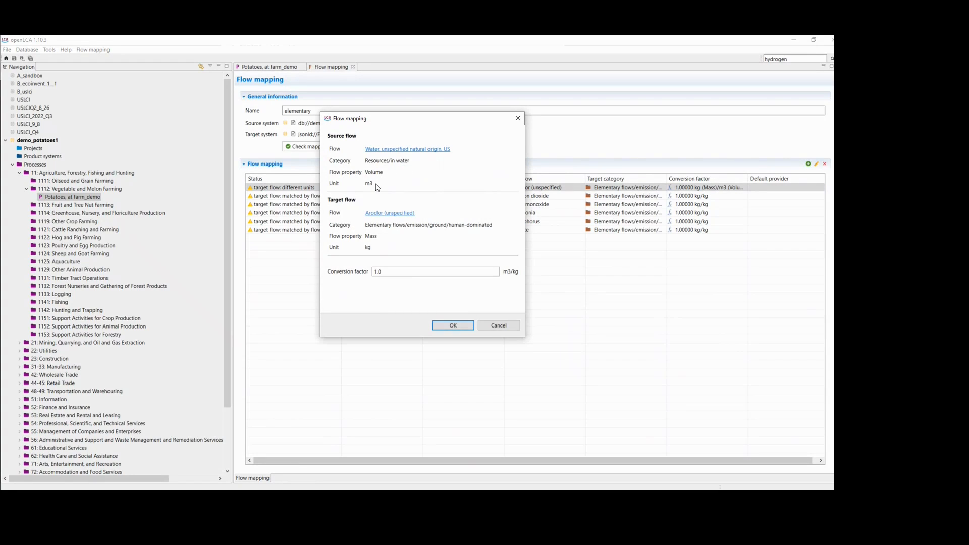
click(382, 212)
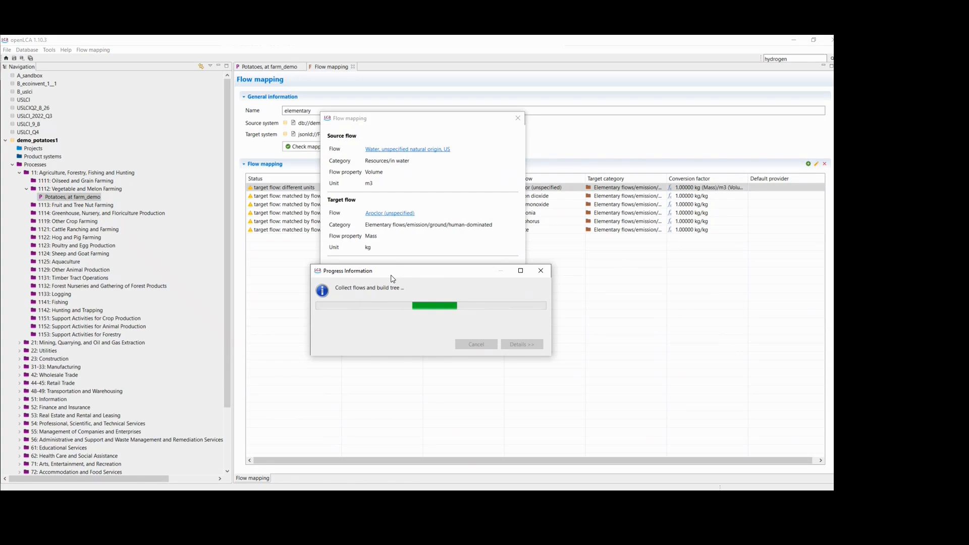
drag(393, 279, 444, 192)
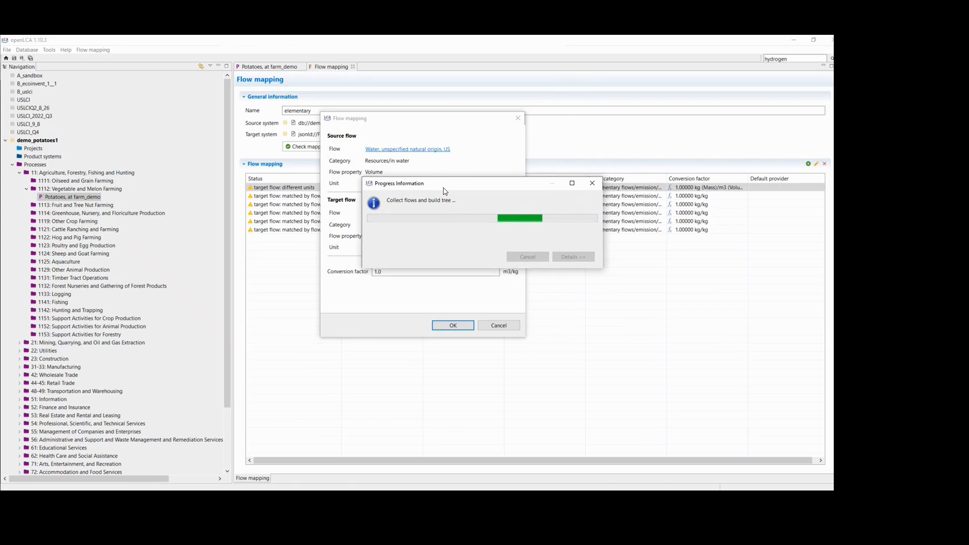
text(w)
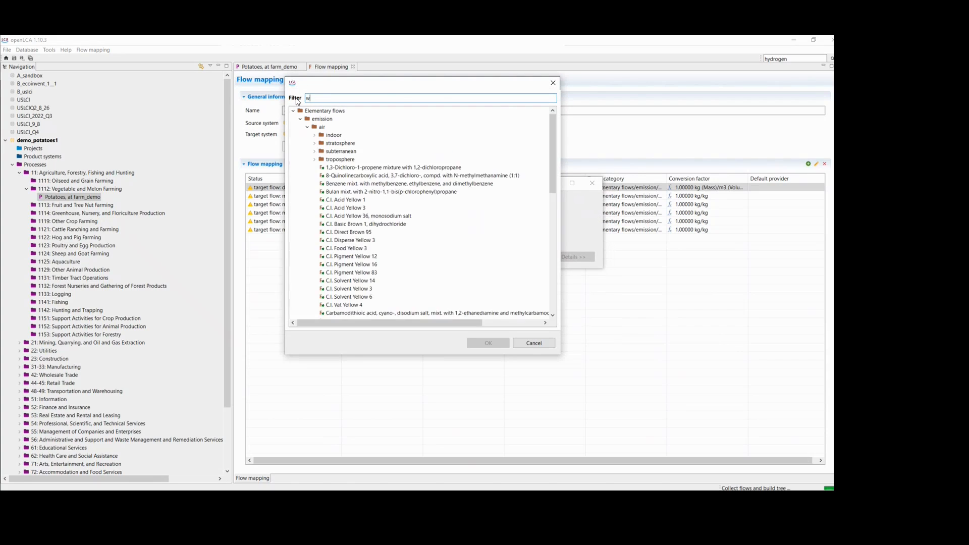
text(ater)
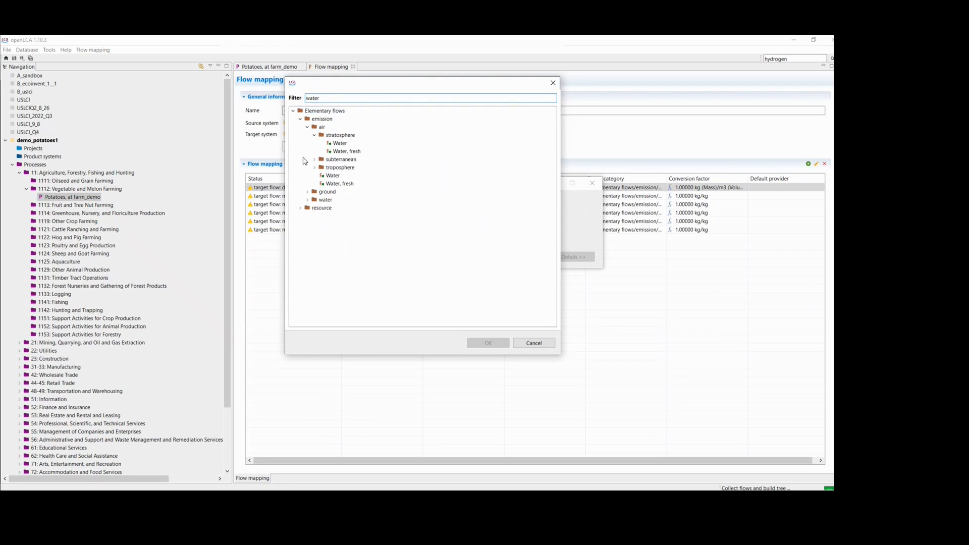
click(300, 208)
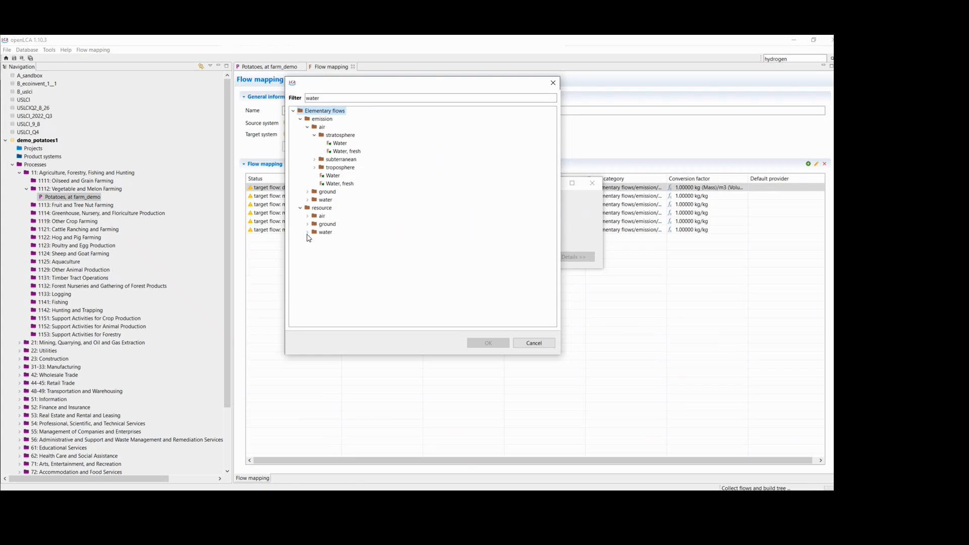
click(306, 233)
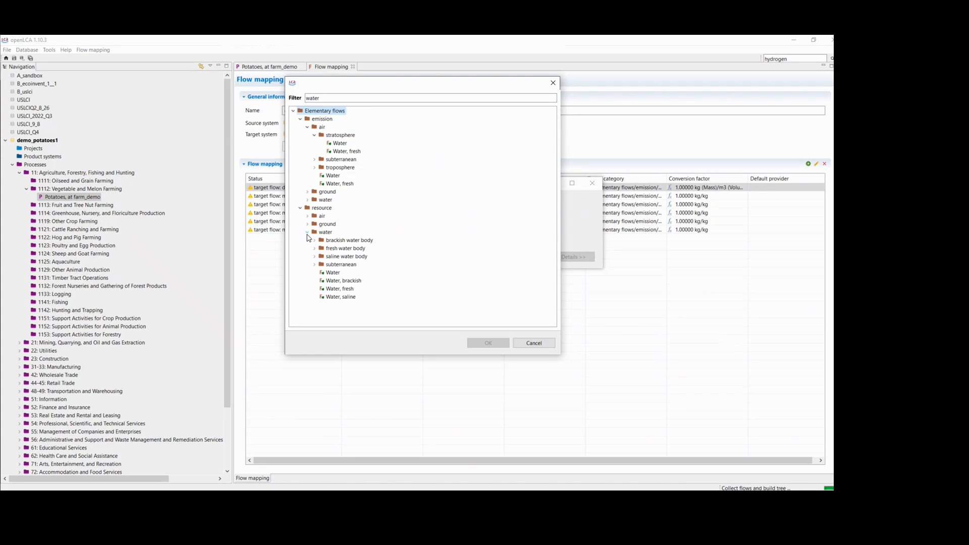
click(334, 291)
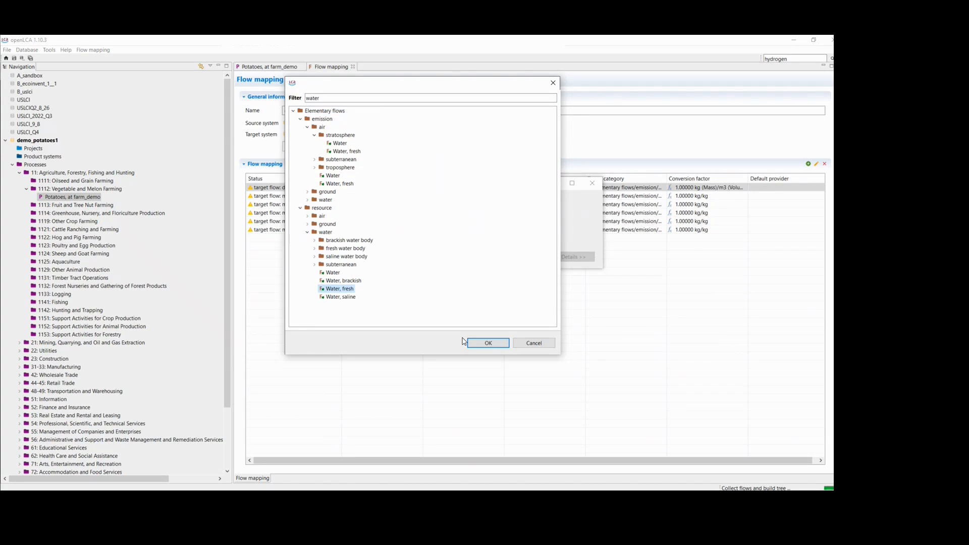
click(488, 343)
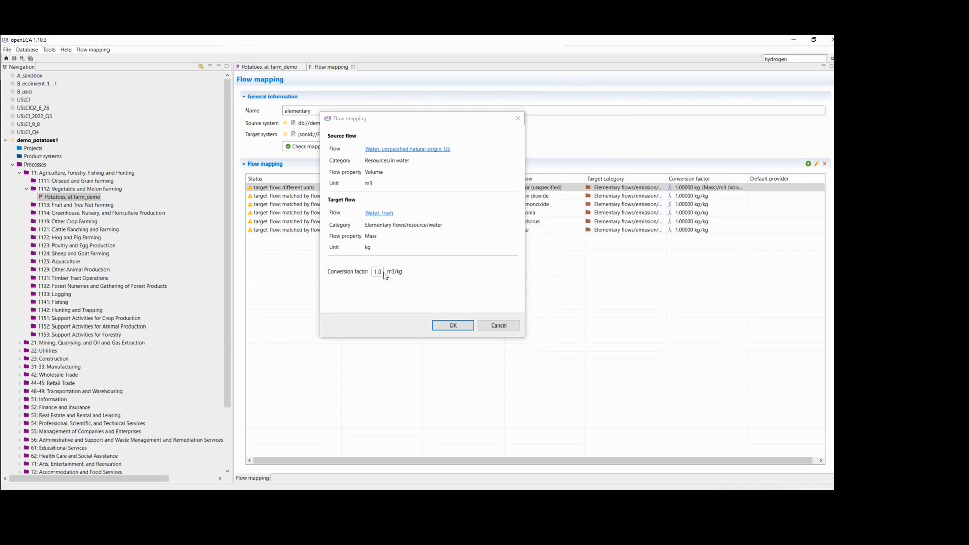
Set the water mapping's conversion factor to 0.001 and accept the edited mapping
drag(382, 272, 375, 273)
key(BackSpace)
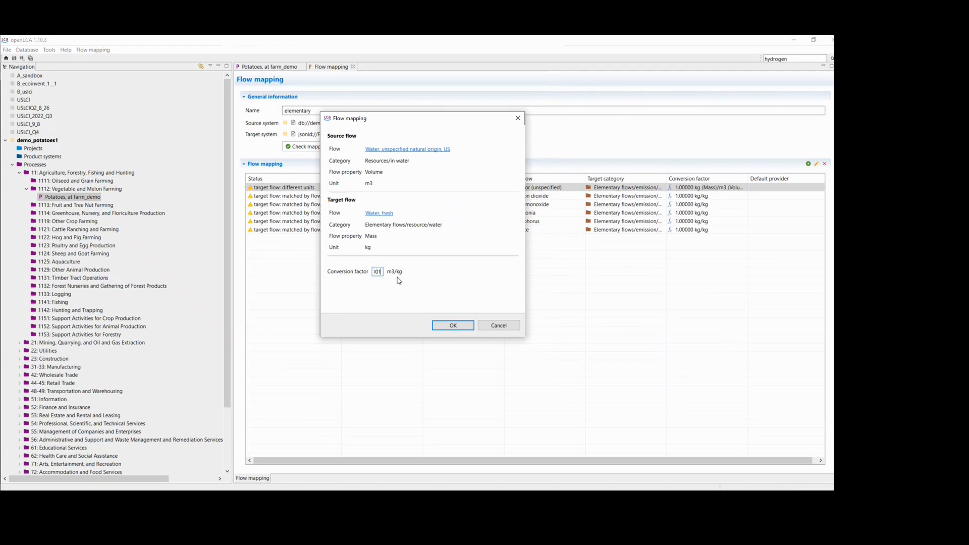
click(459, 326)
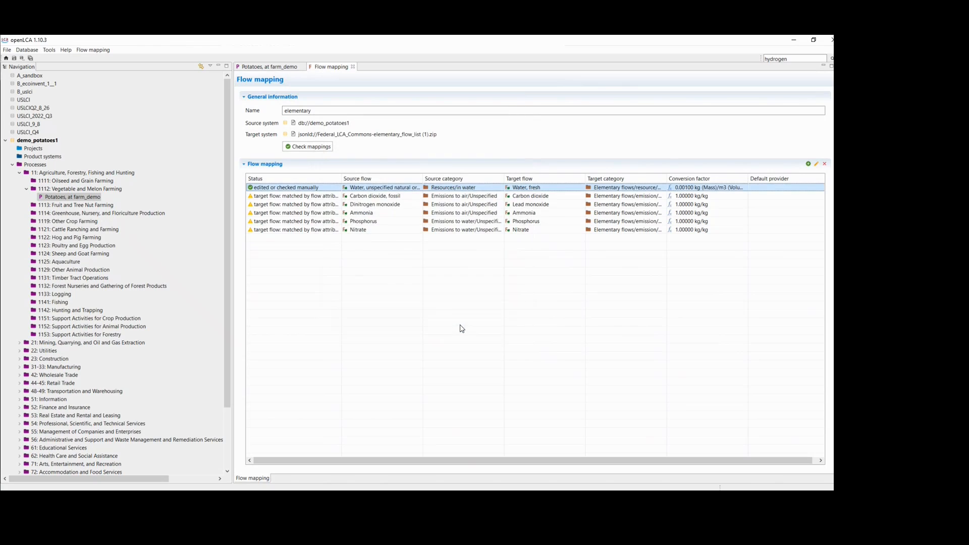
Edit the Dinitrogen monoxide mapping and set its target flow to Nitrous oxide directly under emission/air
click(376, 197)
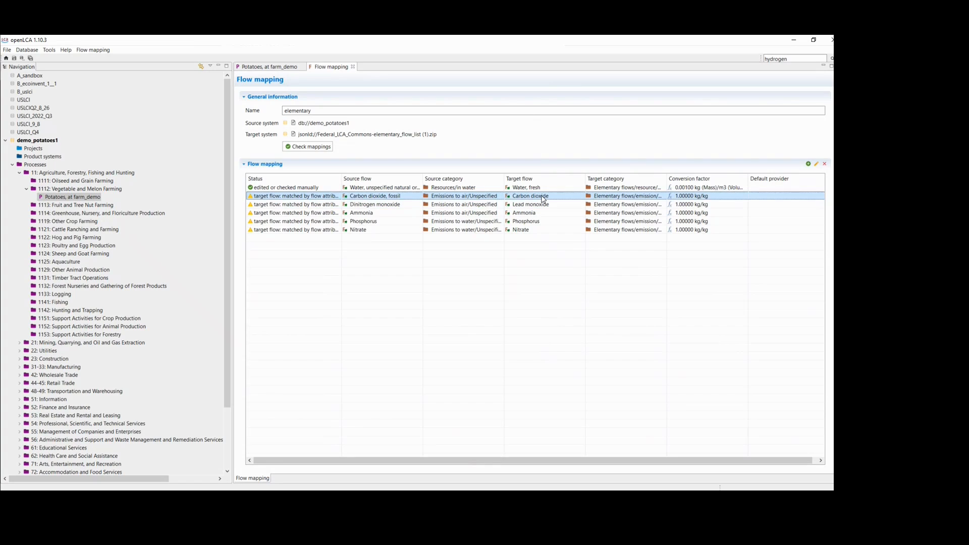
click(383, 208)
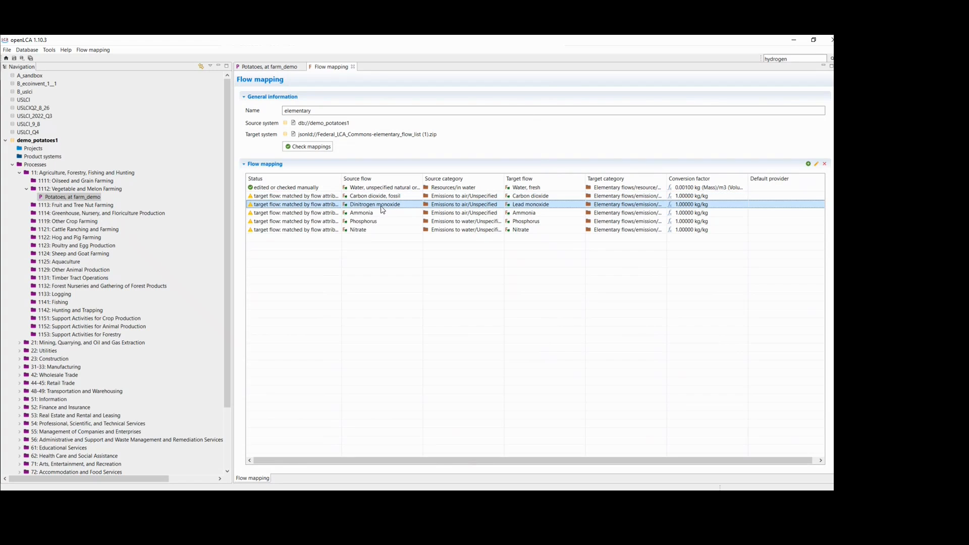
right_click(382, 207)
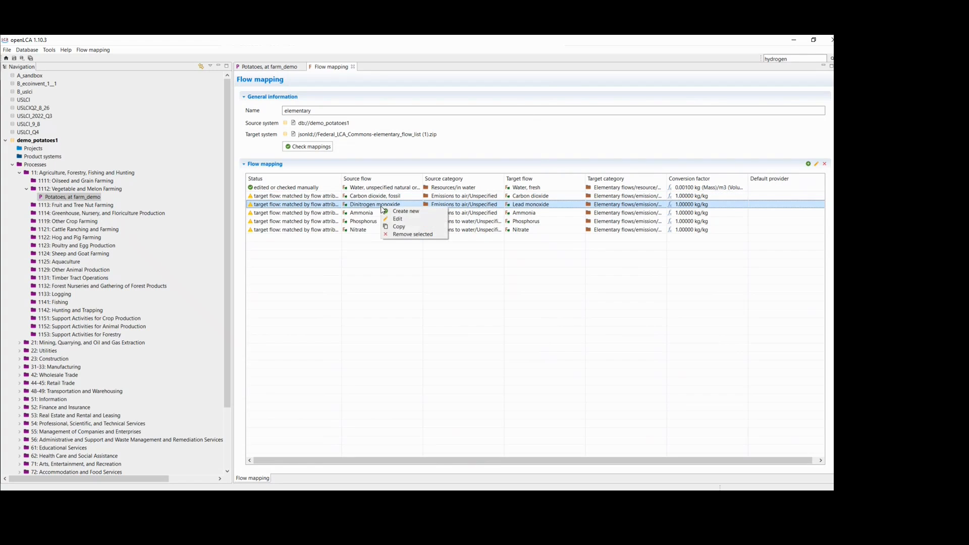
click(388, 220)
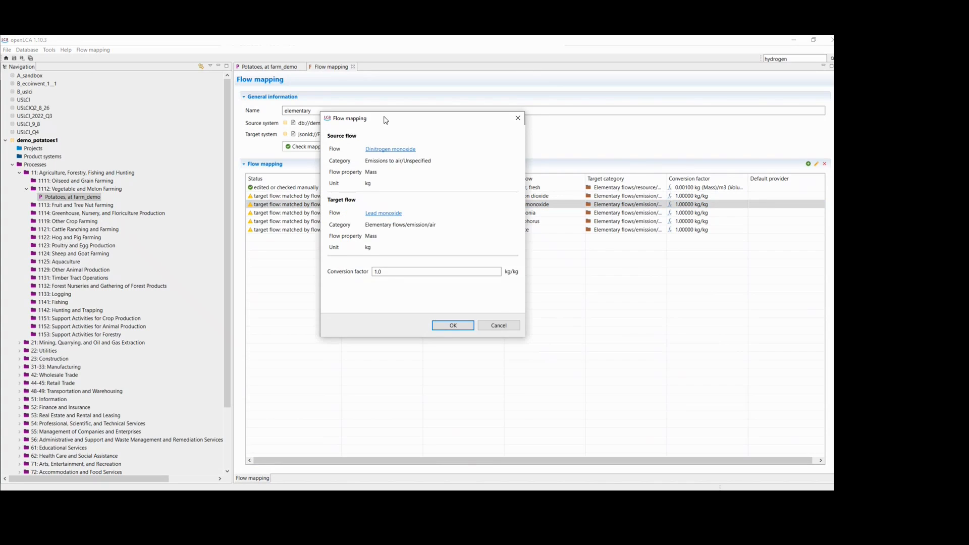
drag(383, 119, 380, 211)
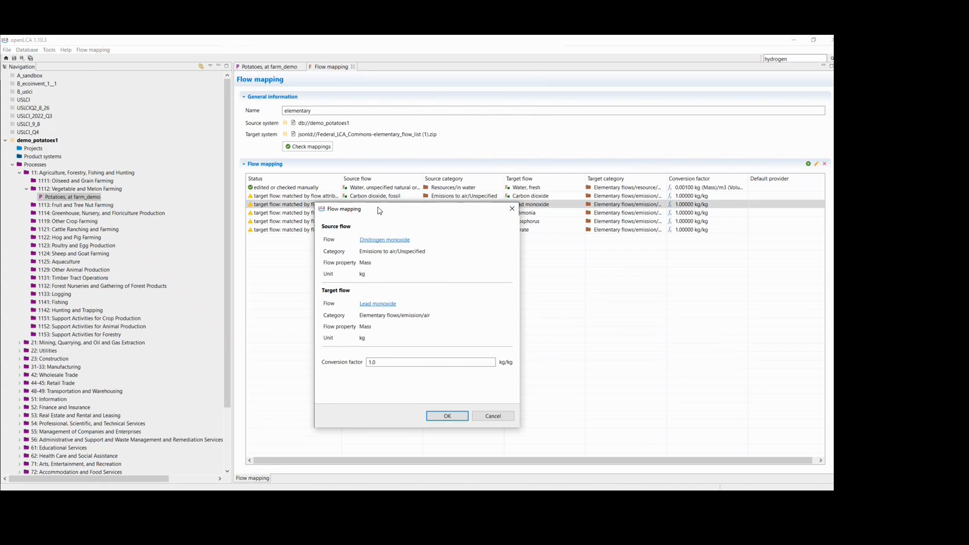
click(378, 304)
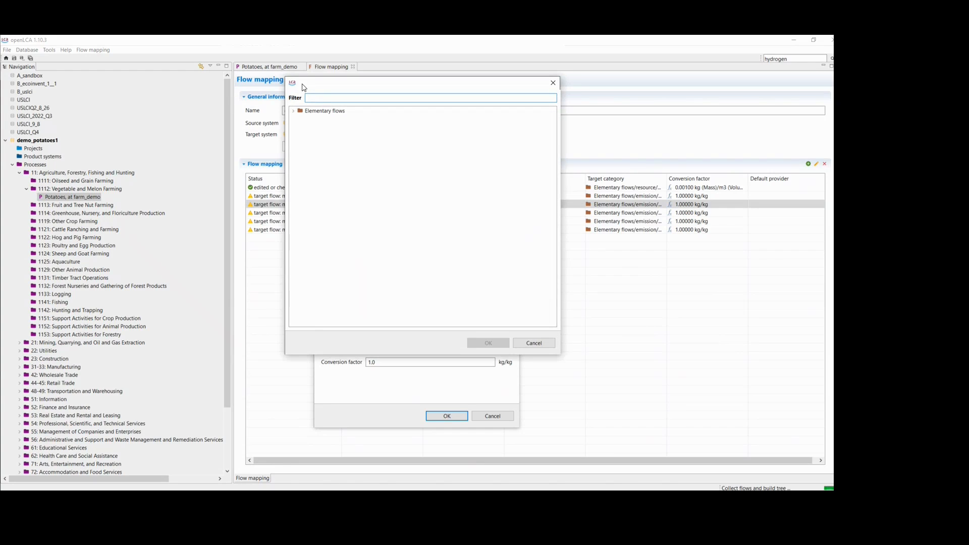
drag(303, 86, 304, 91)
text(h)
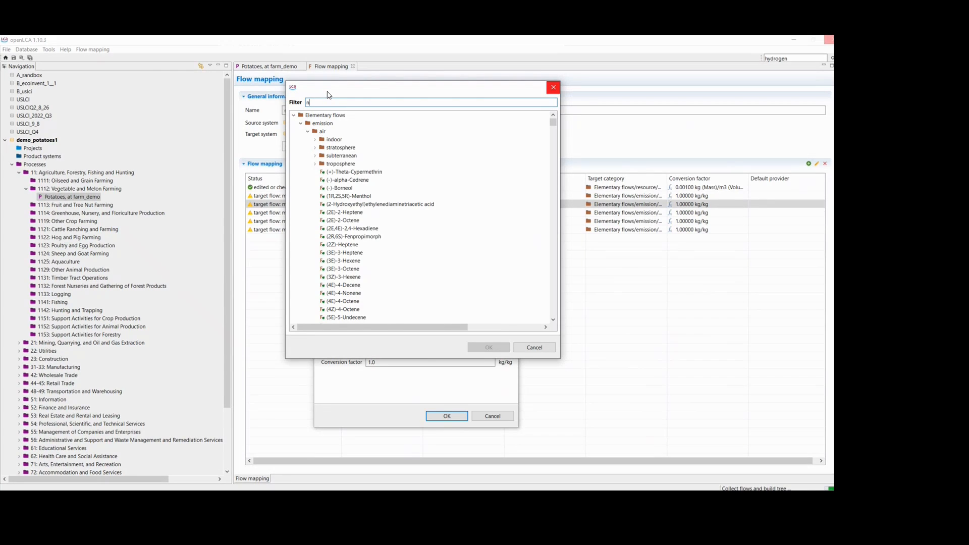
text(itrou)
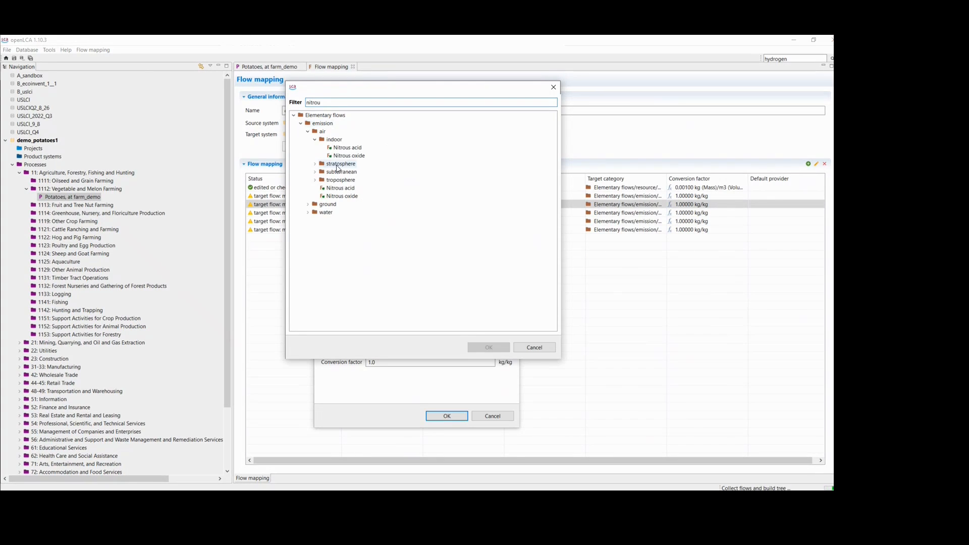
click(340, 196)
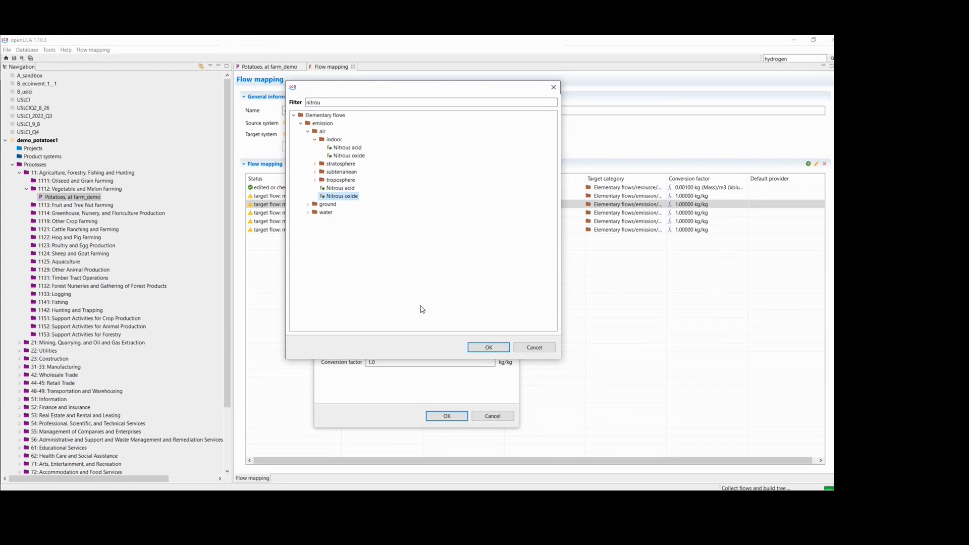
click(488, 349)
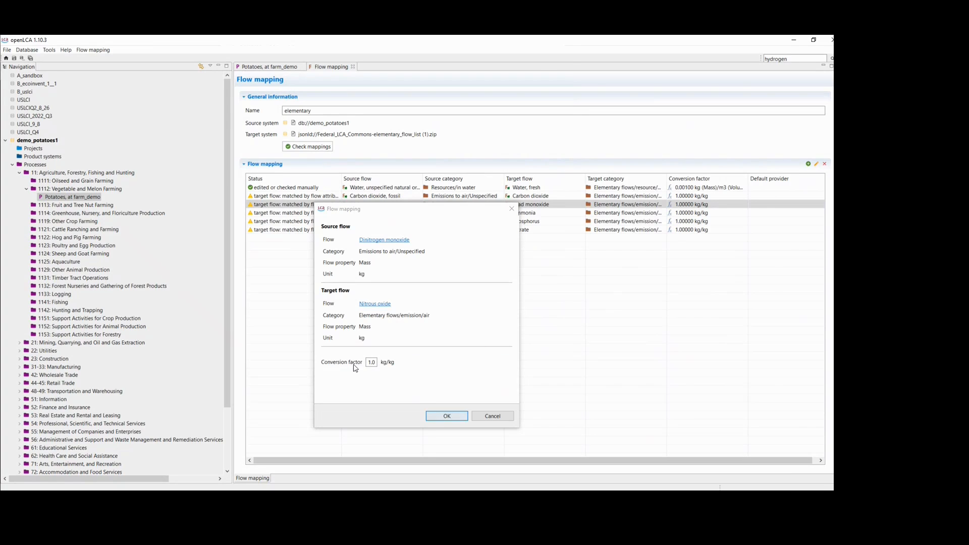
click(433, 413)
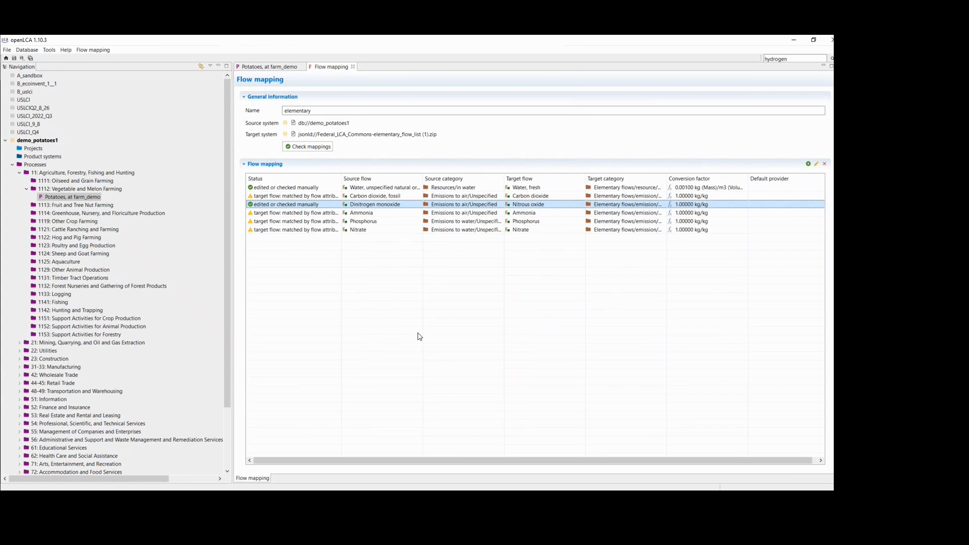
Widen the Target category and Source category columns to compare the remaining flows, and check the mappings
click(368, 212)
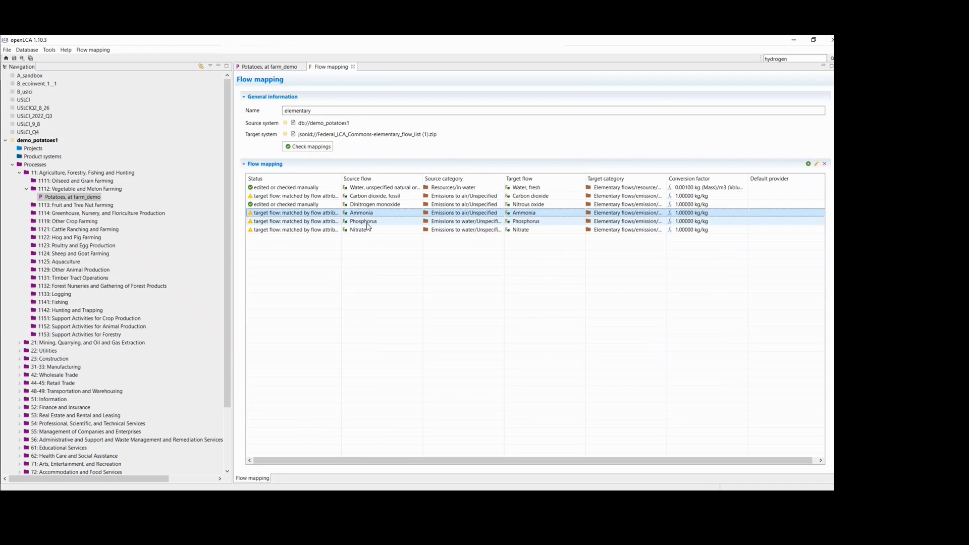
click(367, 222)
click(367, 230)
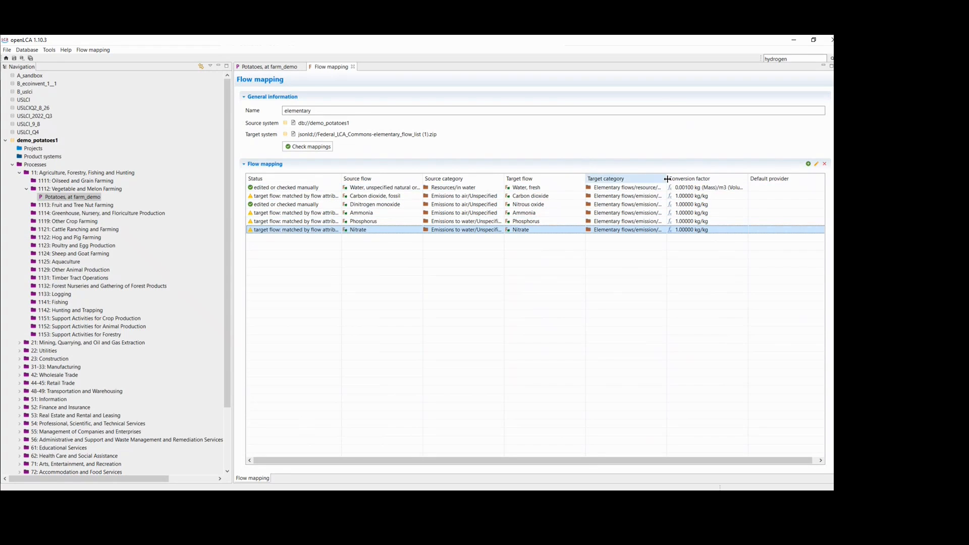
drag(667, 179, 702, 179)
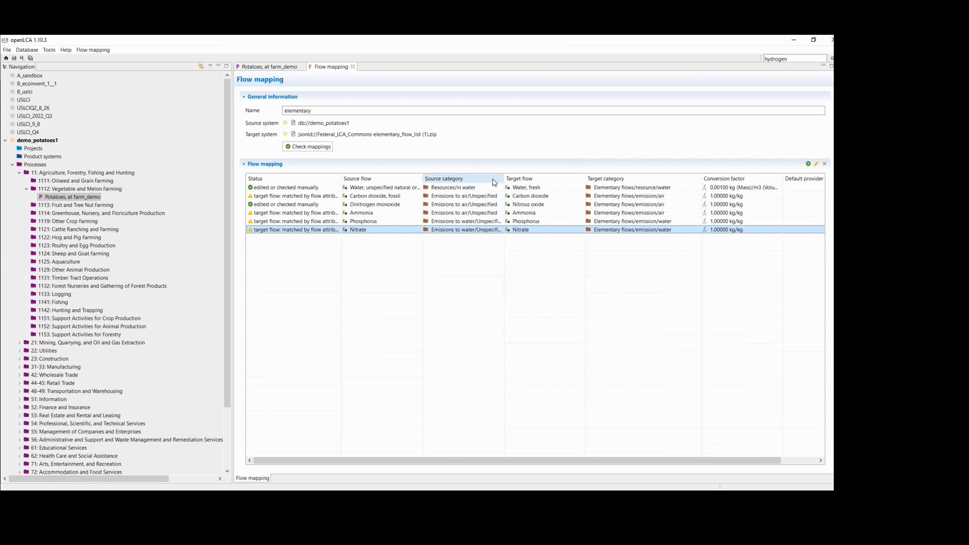
drag(504, 179, 528, 179)
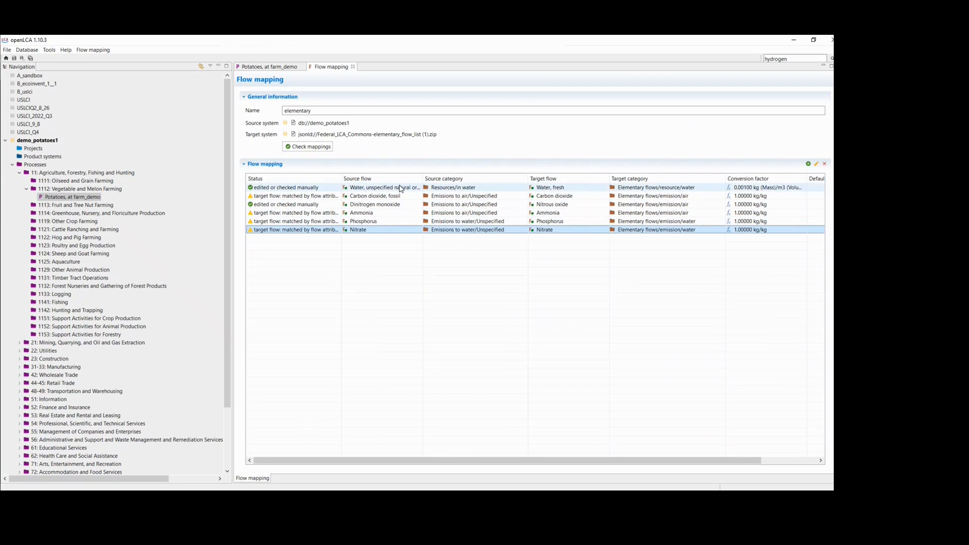
click(329, 147)
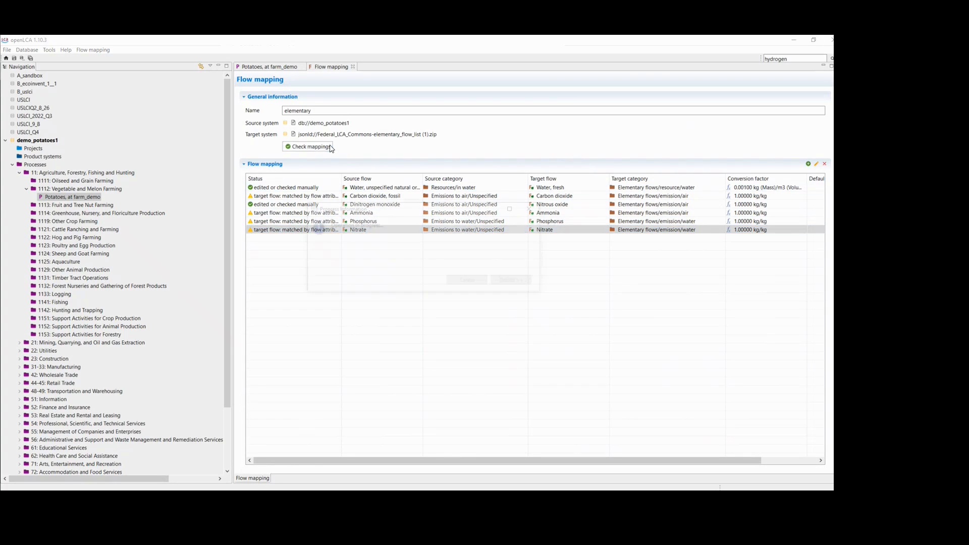
Apply the flow mapping on the database for all processes, deleting replaced and unused flows
click(92, 50)
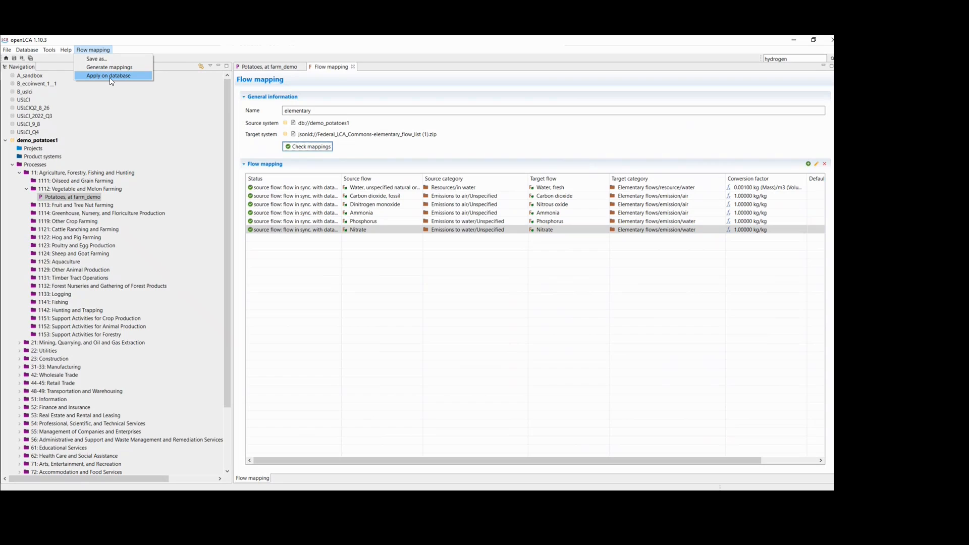
click(109, 76)
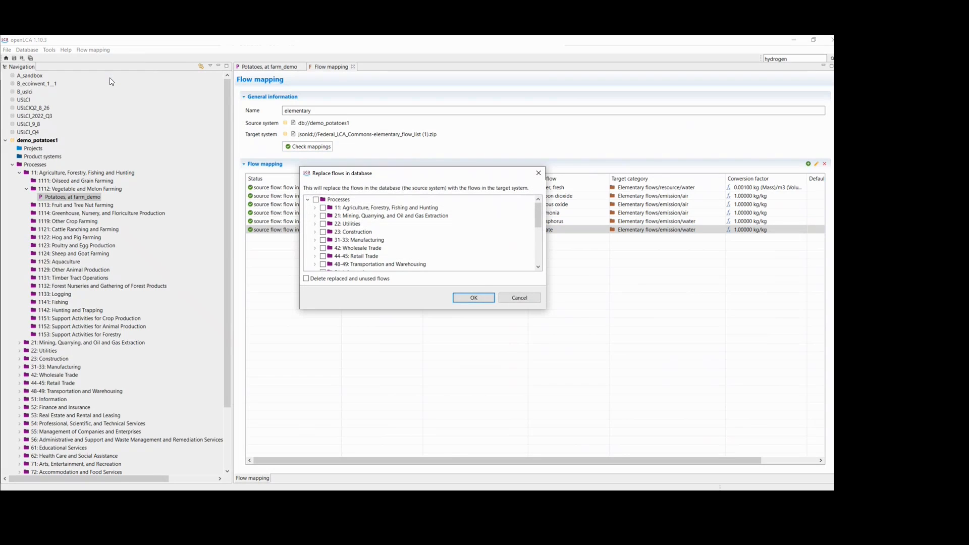
click(316, 200)
scroll(311, 242, down, 5)
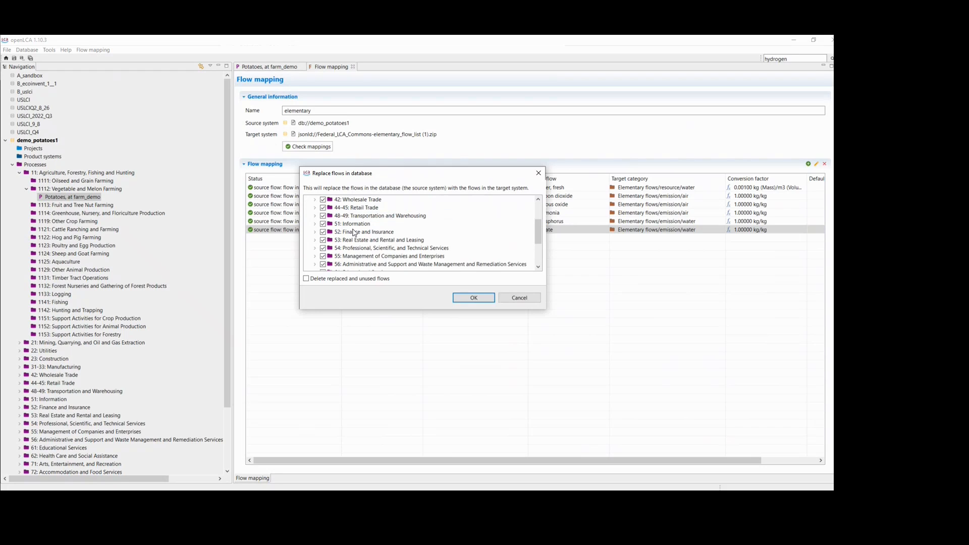
click(305, 279)
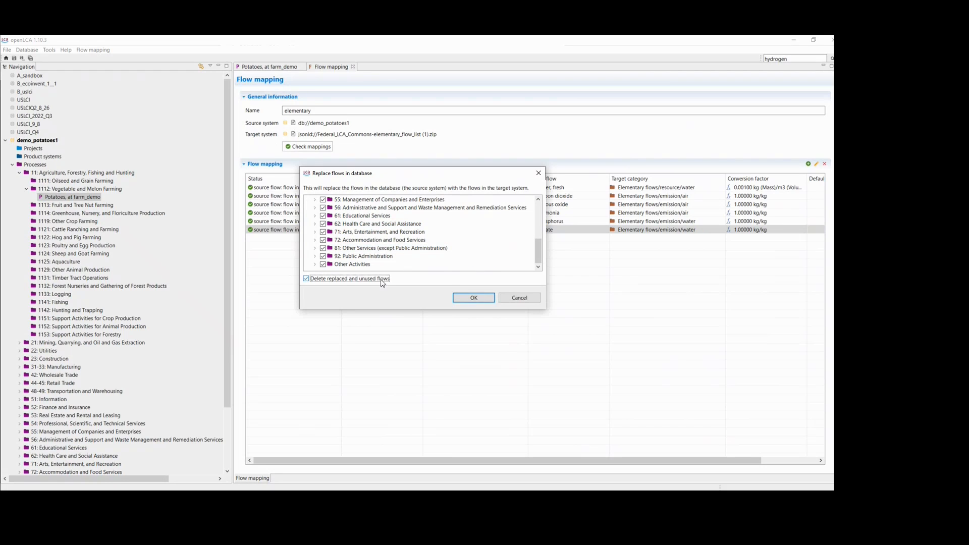
click(462, 300)
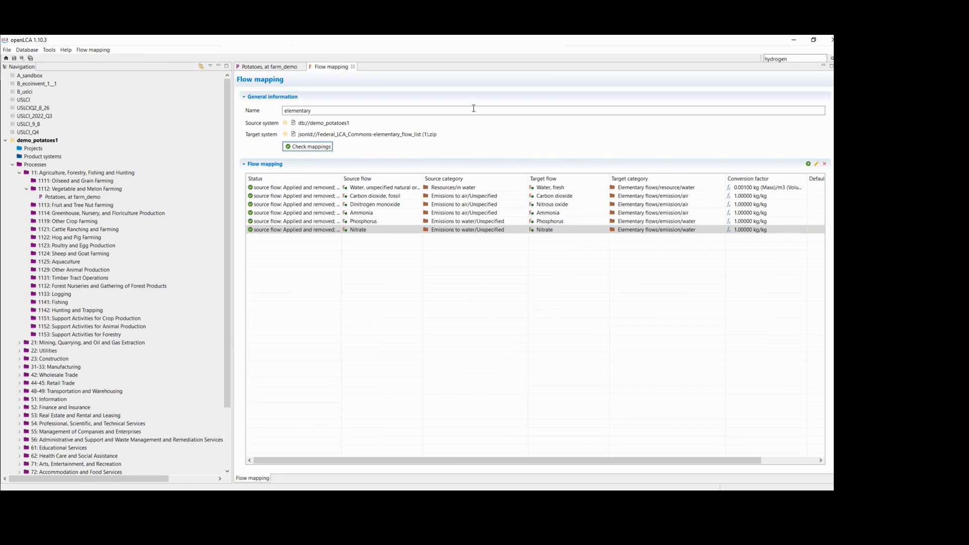
Open the process Potatoes, at farm_demo and examine the replaced elementary flows in its inputs and outputs
double_click(83, 197)
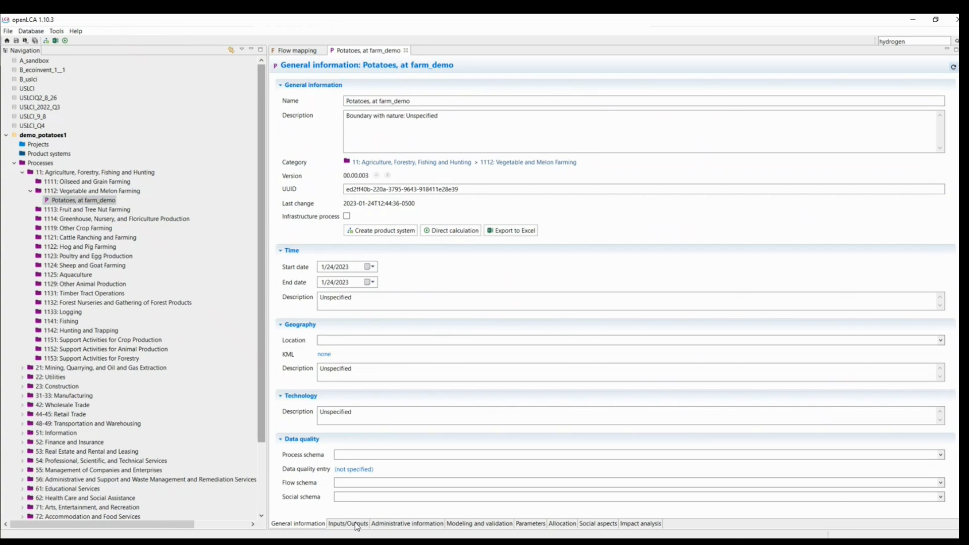
click(354, 524)
click(313, 368)
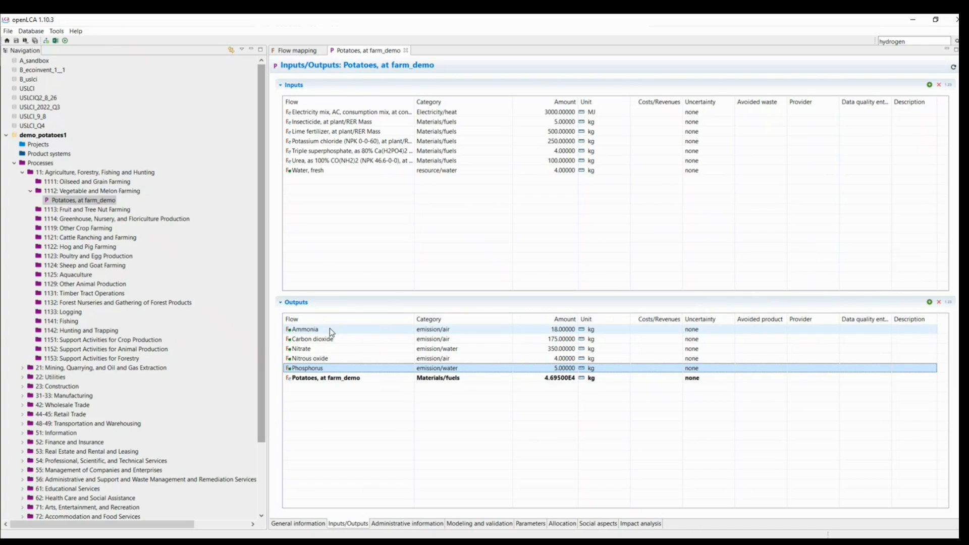
Check the replaced Nitrous oxide output and the Water, fresh input of the potato process
click(333, 359)
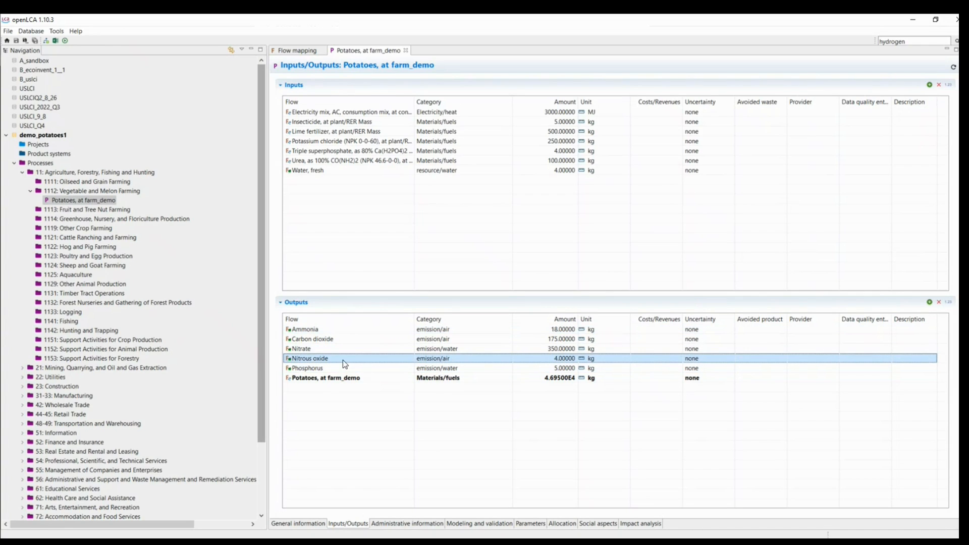
click(317, 170)
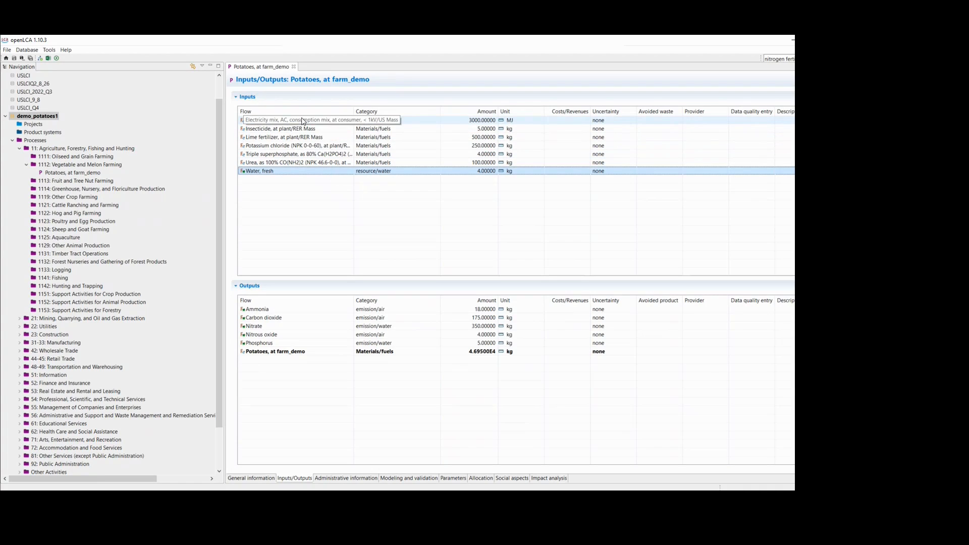
Copy the database demo_potatoes1 under the name demo_potatoes1_USLCI
right_click(49, 119)
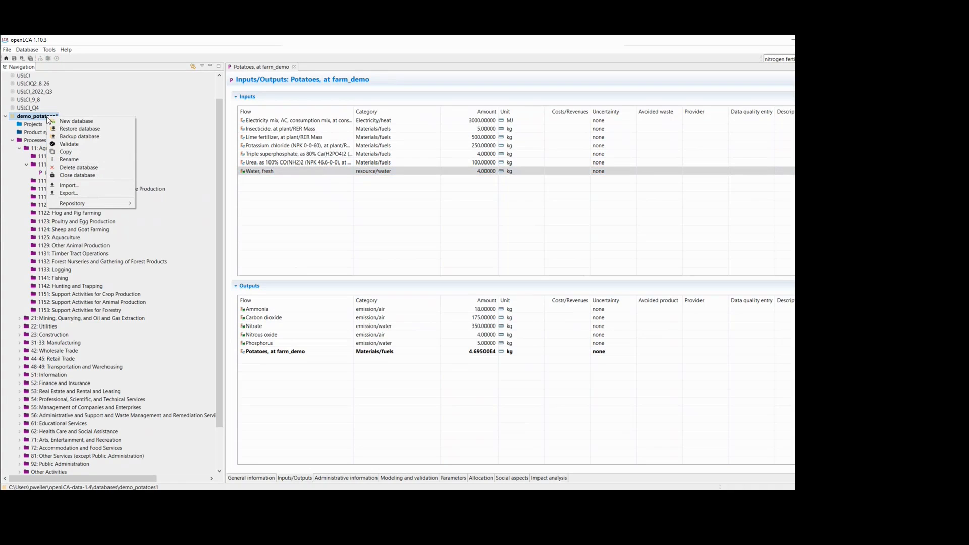
click(69, 154)
click(360, 237)
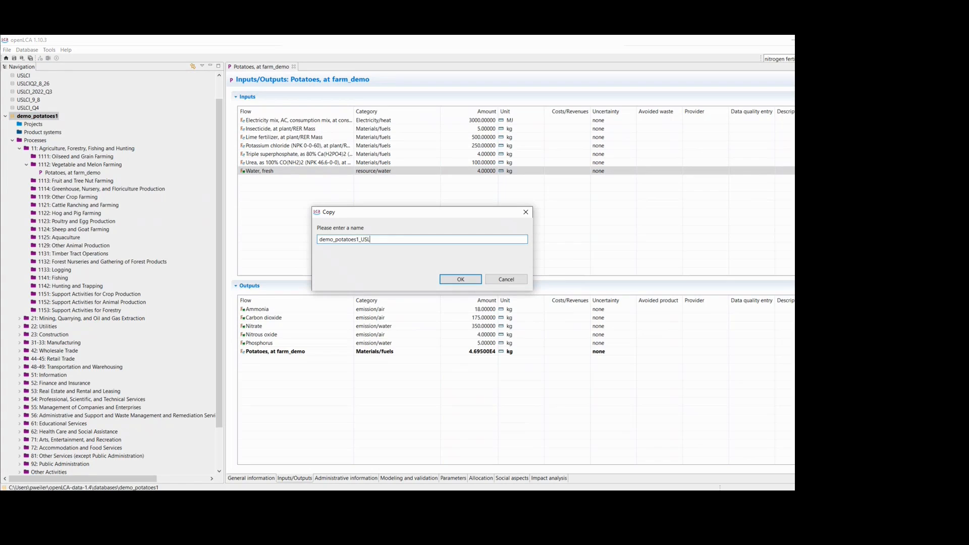
click(450, 279)
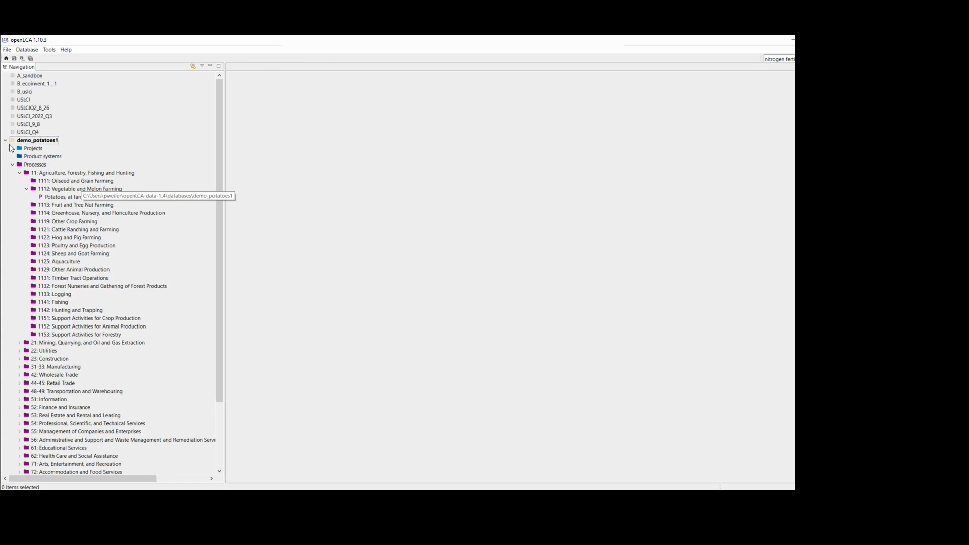
Collapse demo_potatoes1, open the copied database demo_potatoes1_USLCI and locate the process Potatoes, at farm_demo in it
click(5, 140)
click(14, 147)
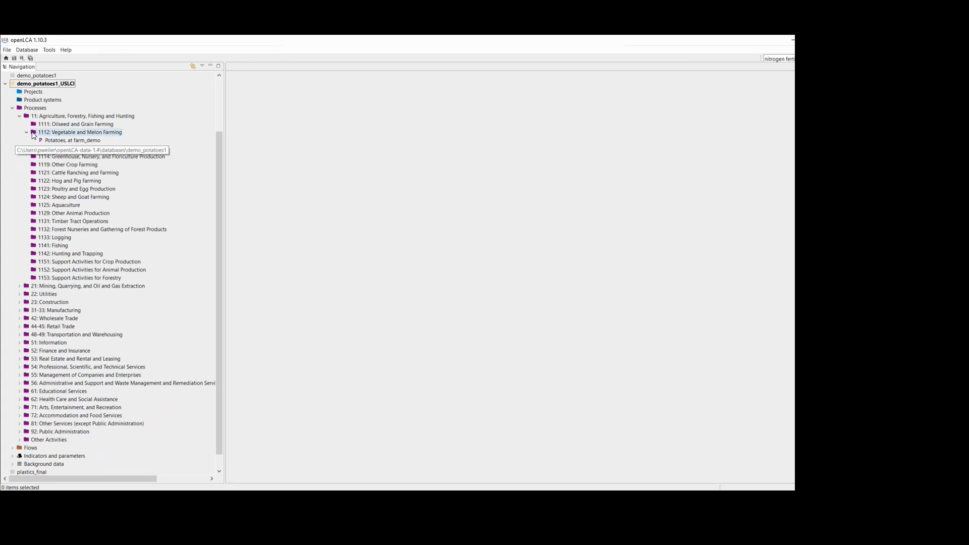
scroll(23, 139, up, 2)
click(29, 126)
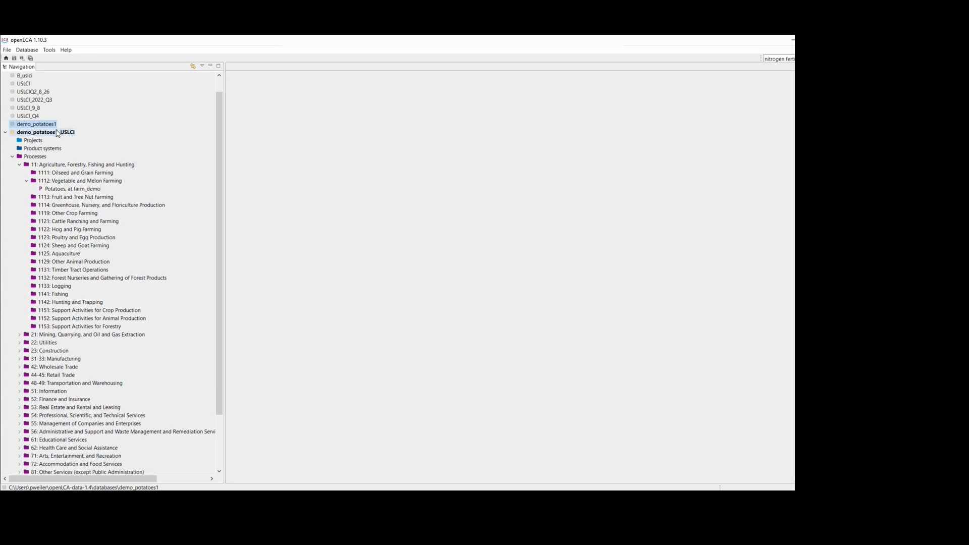
click(59, 190)
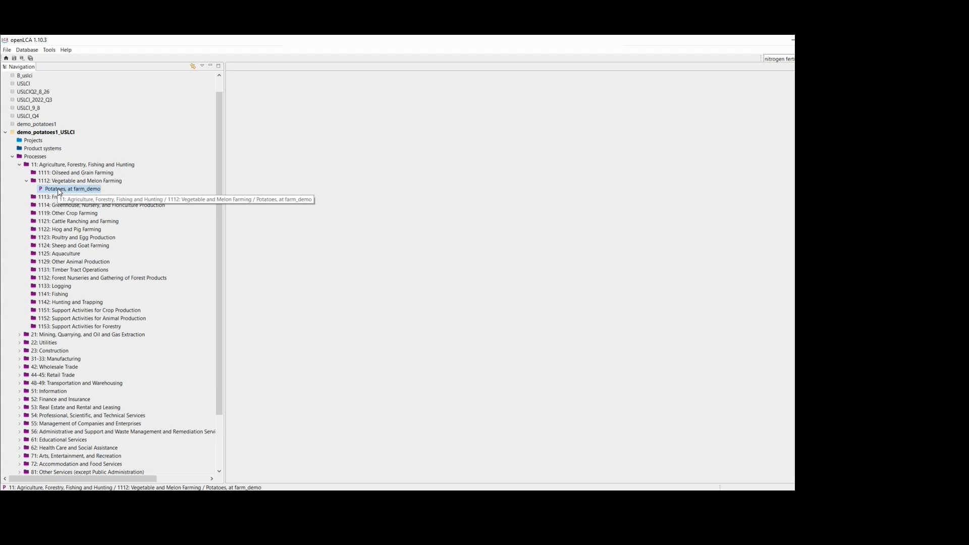
Import the Linked Data (JSON-LD) file National_Renewable_Energy_Laboratory-USLCI_Database_2022_Q4_v1 (1).zip from Downloads into demo_potatoes1_USLCI
click(40, 134)
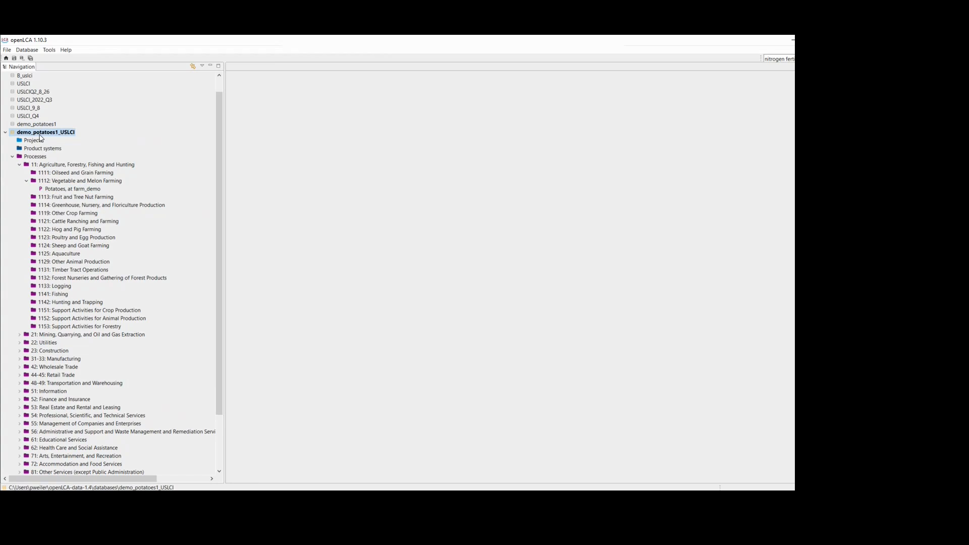
right_click(40, 138)
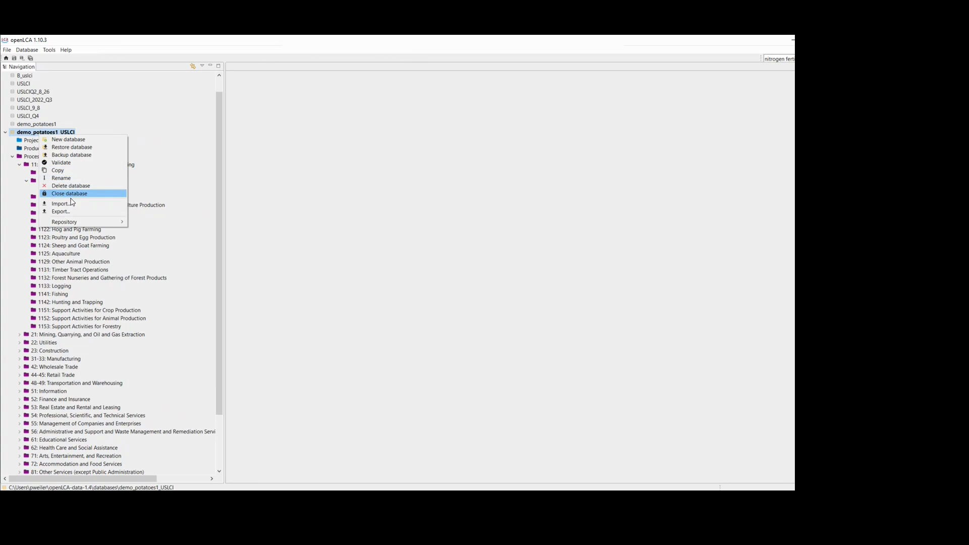
click(71, 202)
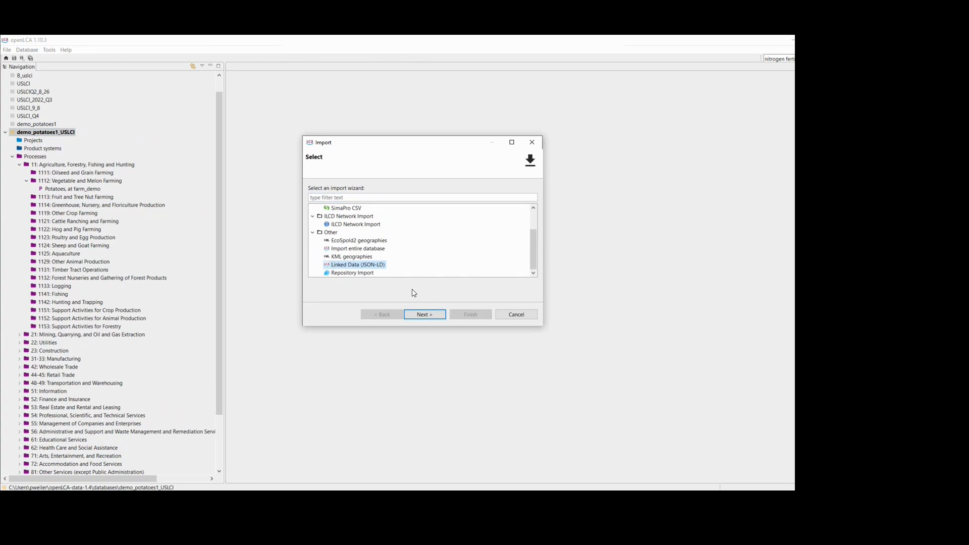
click(424, 316)
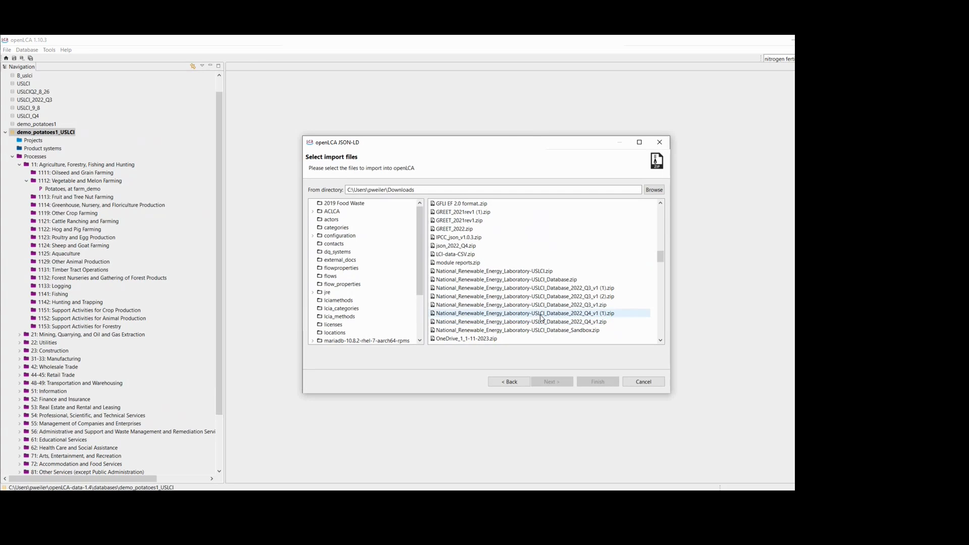
click(541, 317)
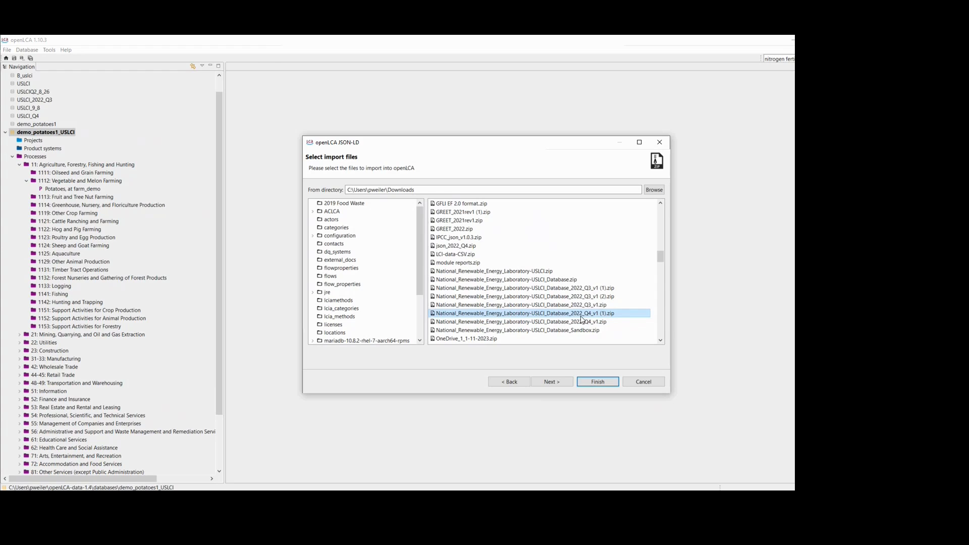
click(589, 385)
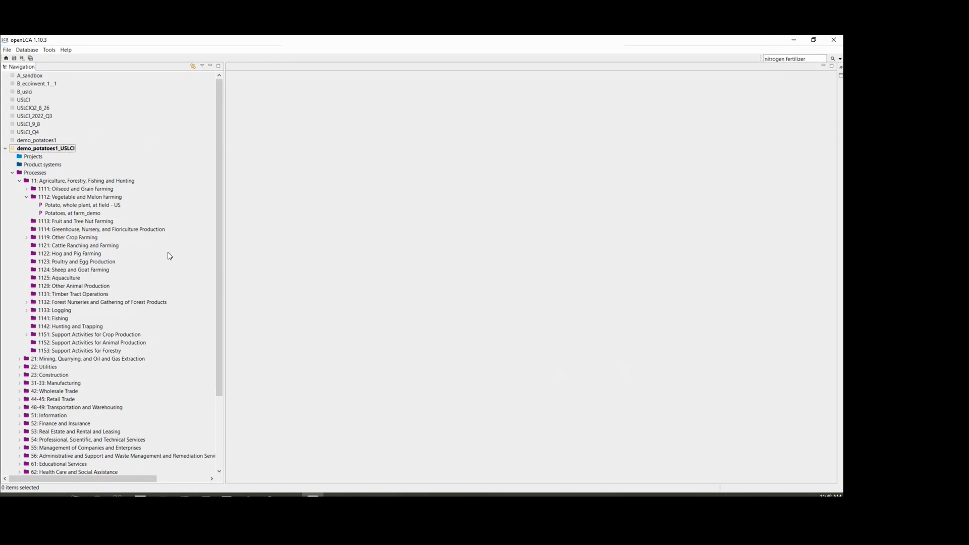
Browse the imported processes under 1111: Oilseed and Grain Farming and compare the two potato processes under 1112: Vegetable and Melon Farming
click(27, 189)
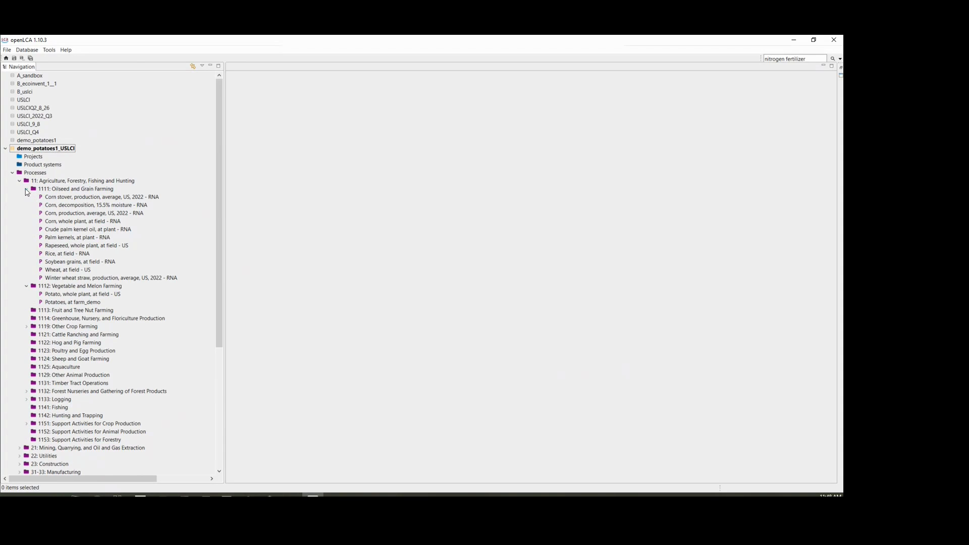
click(27, 190)
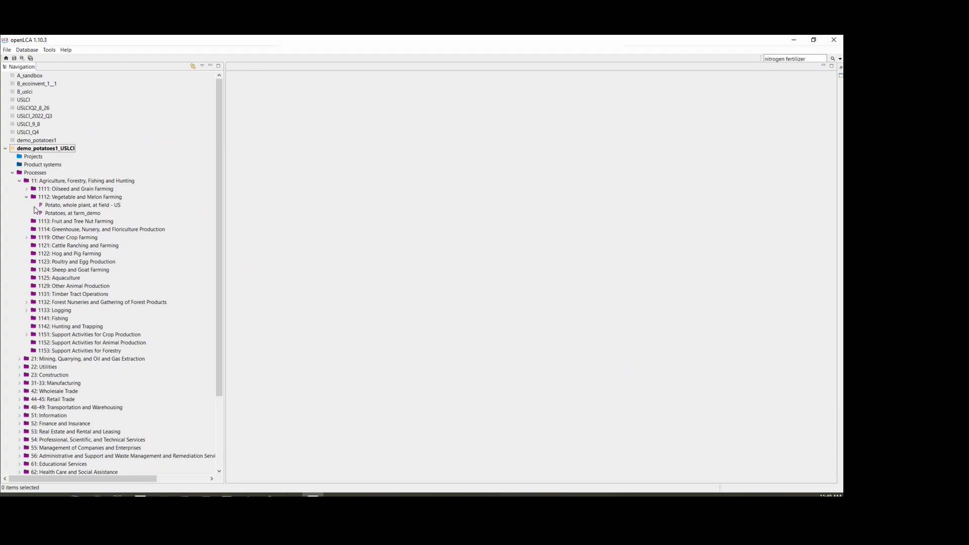
click(80, 214)
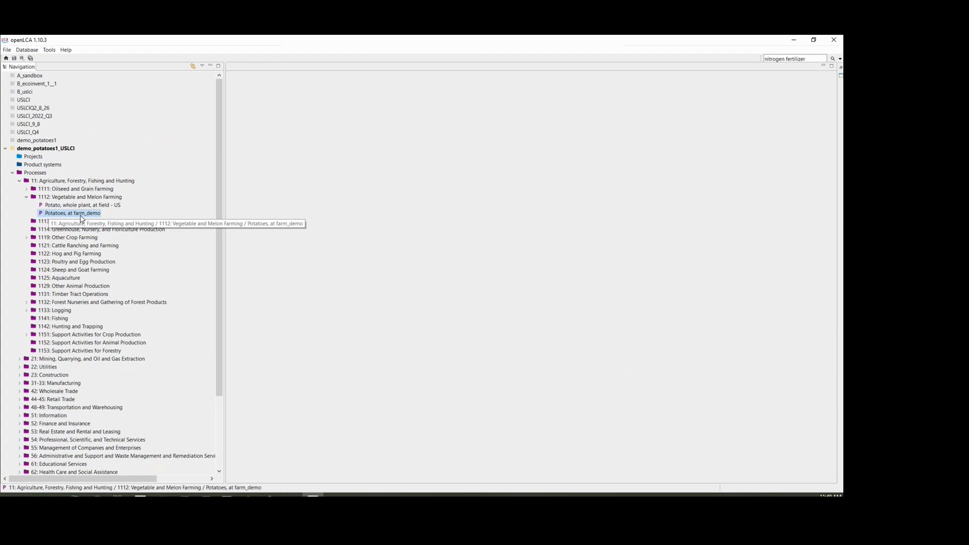
ctrl+click(115, 207)
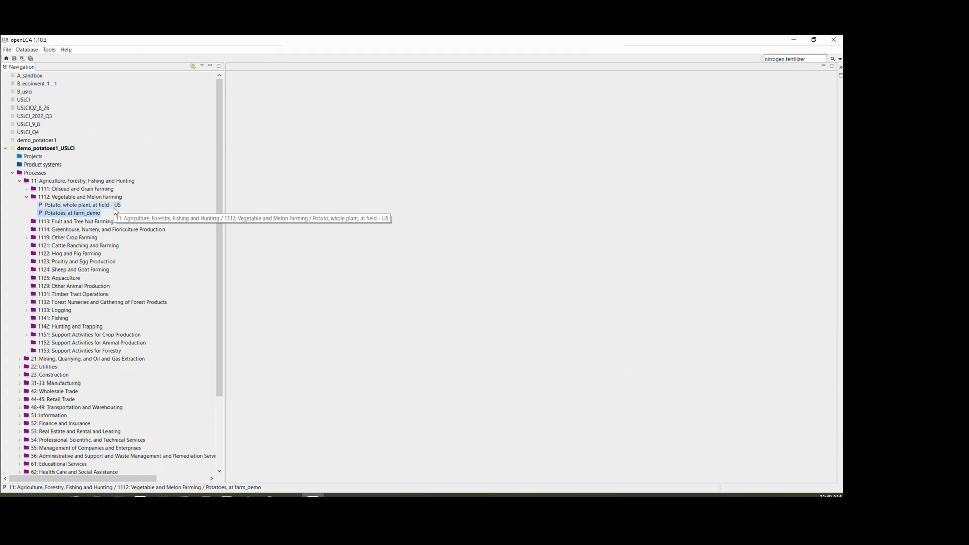
click(114, 207)
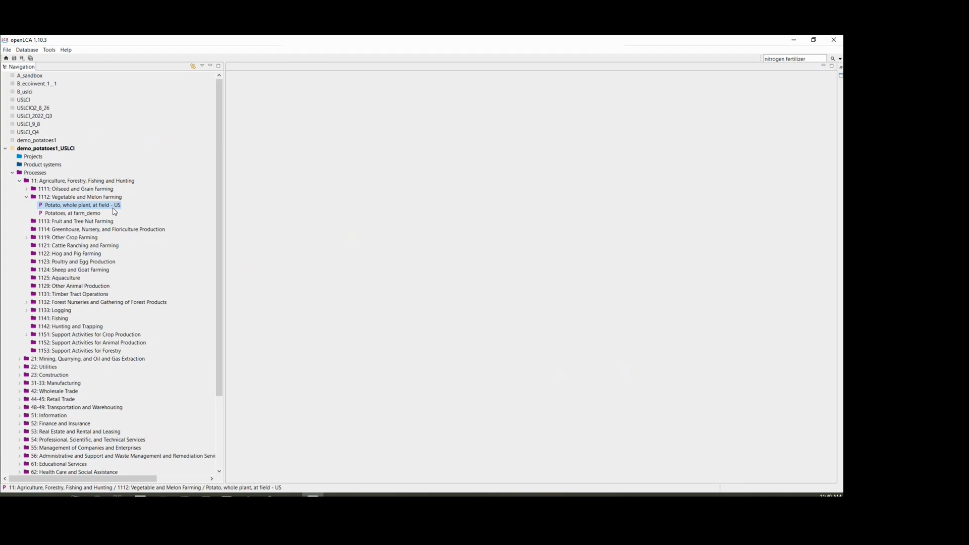
Open the process Potatoes, at farm_demo and examine the technosphere flows among its inputs, such as Triple superphosphate
click(96, 214)
double_click(96, 215)
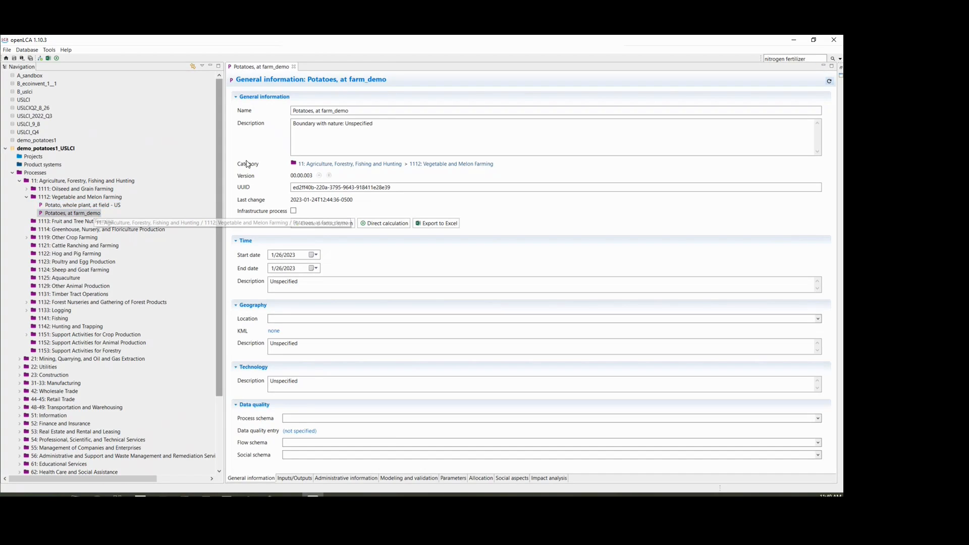
click(283, 479)
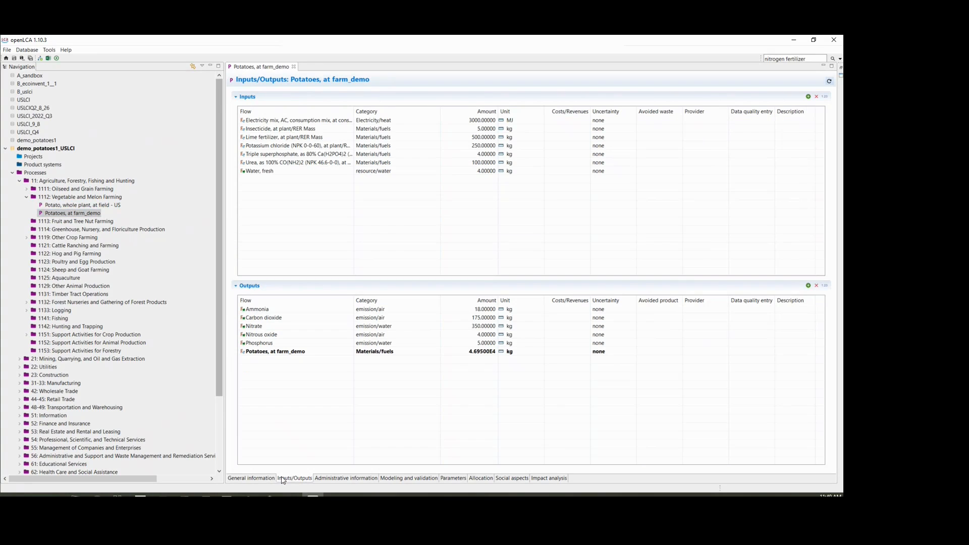
click(275, 154)
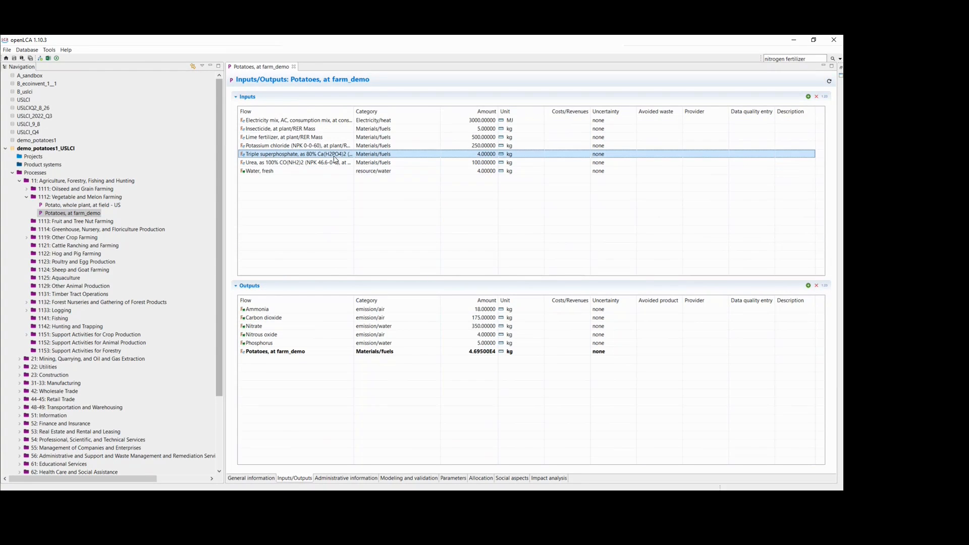
Create a new flow mapping named technosphere with demo_potatoes1_USLCI as both source and target system
click(49, 49)
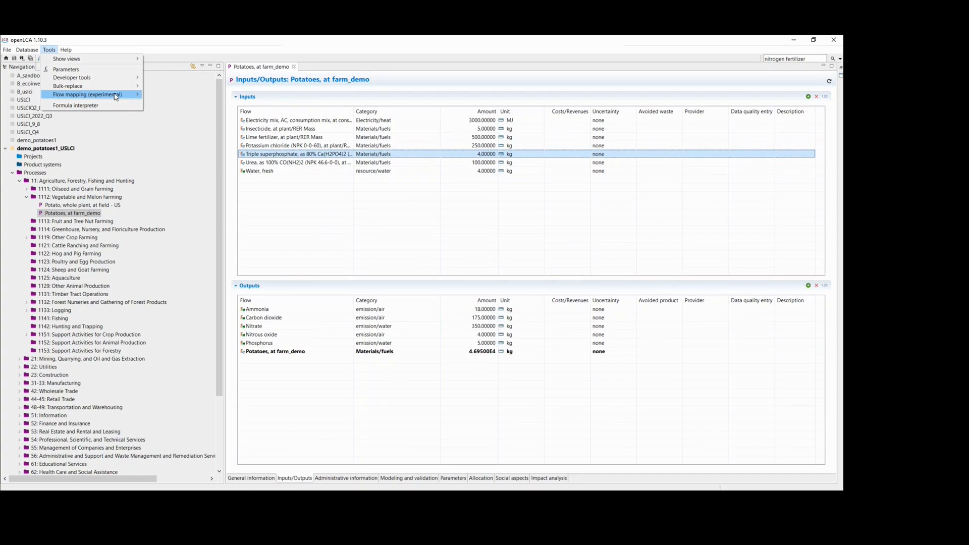
mouse_move(116, 96)
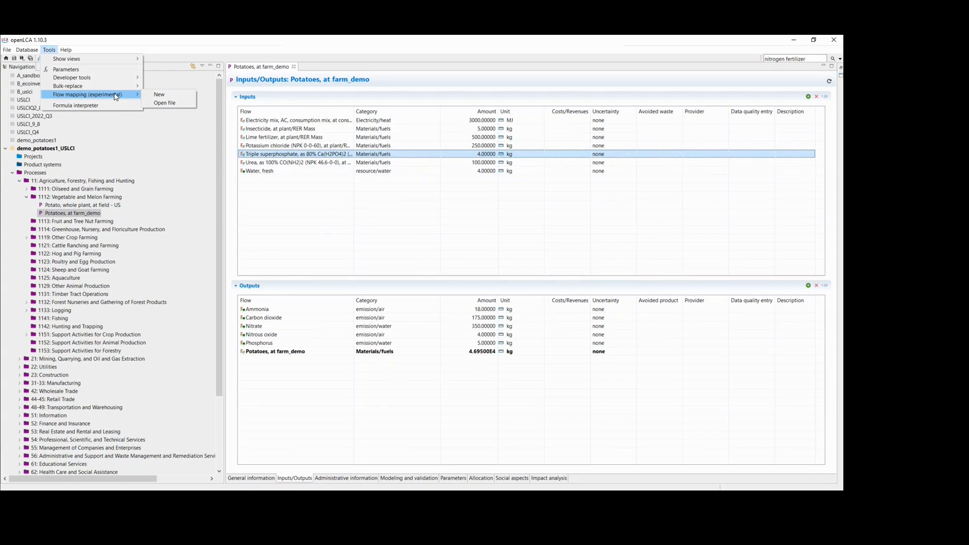
click(166, 96)
drag(346, 110, 114, 105)
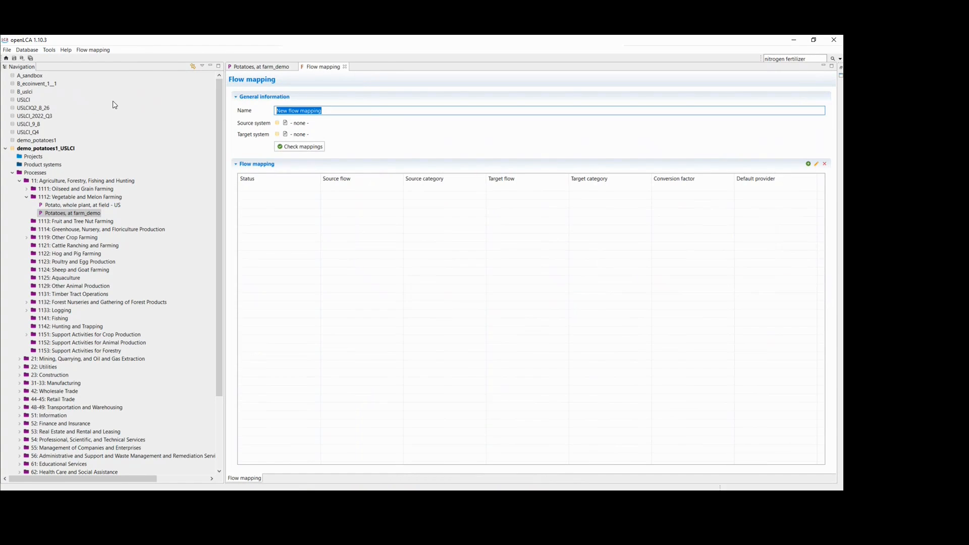
key(BackSpace)
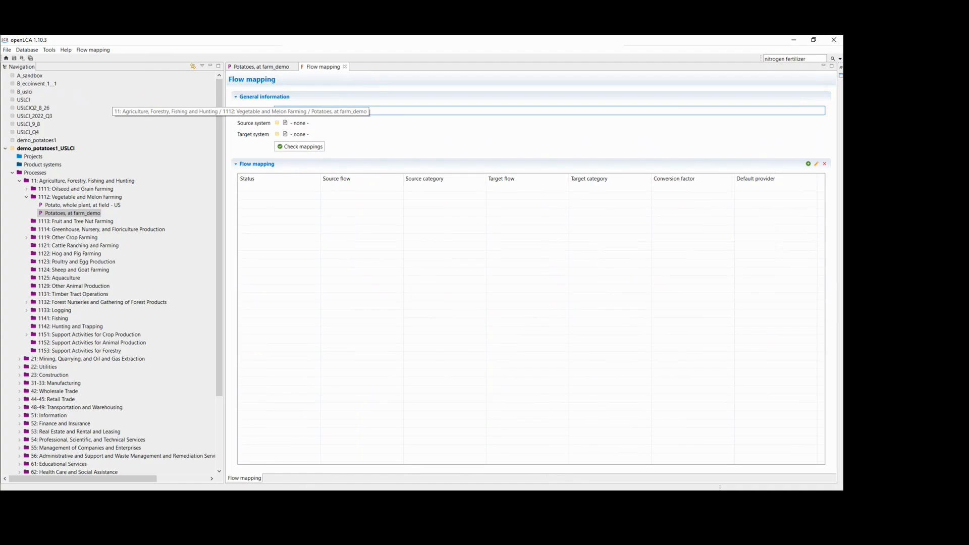
text(technosphere)
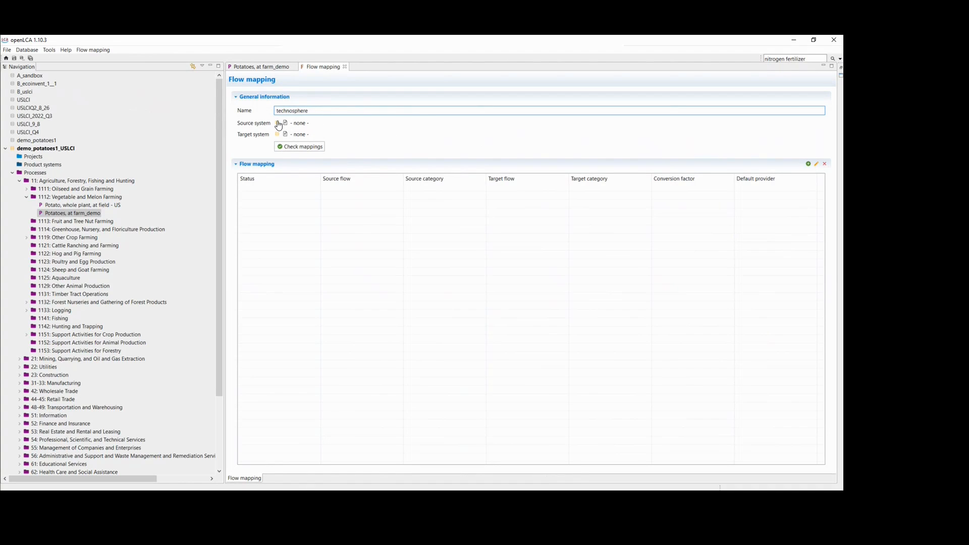
click(278, 123)
click(278, 135)
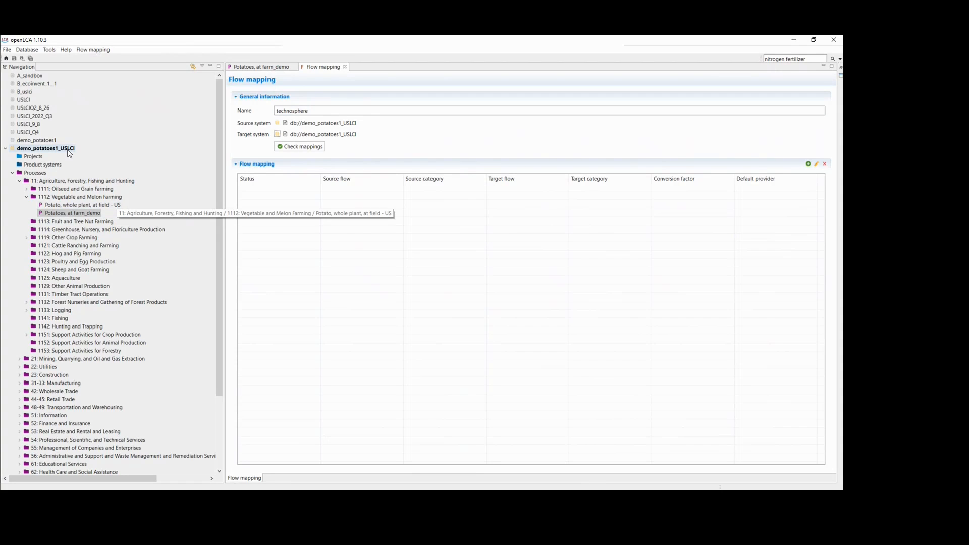
Add a mapping entry with Urea, as 100% CO(NH2)2 (NPK 46.6-0-0), at plant/RER Mass from Materials/fuels as its source flow
click(808, 165)
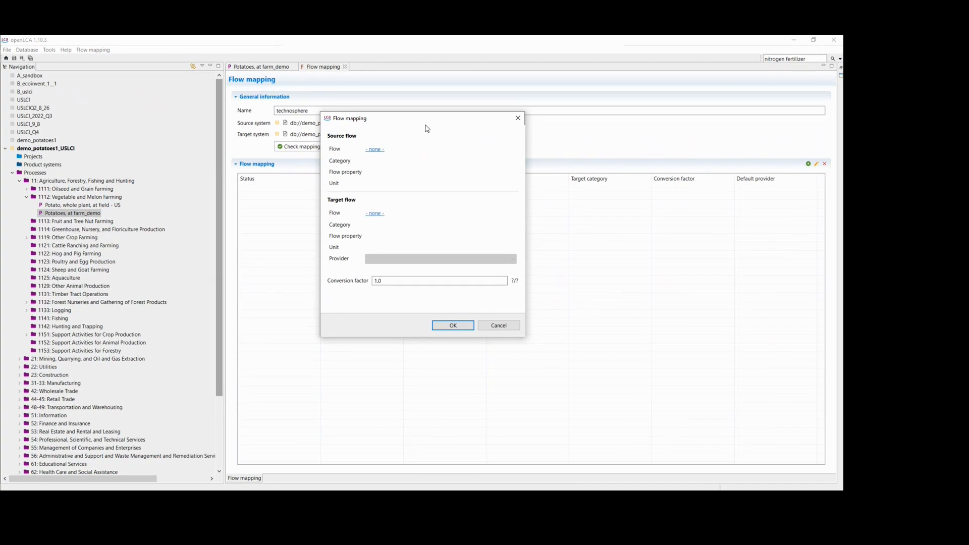
drag(427, 125, 474, 167)
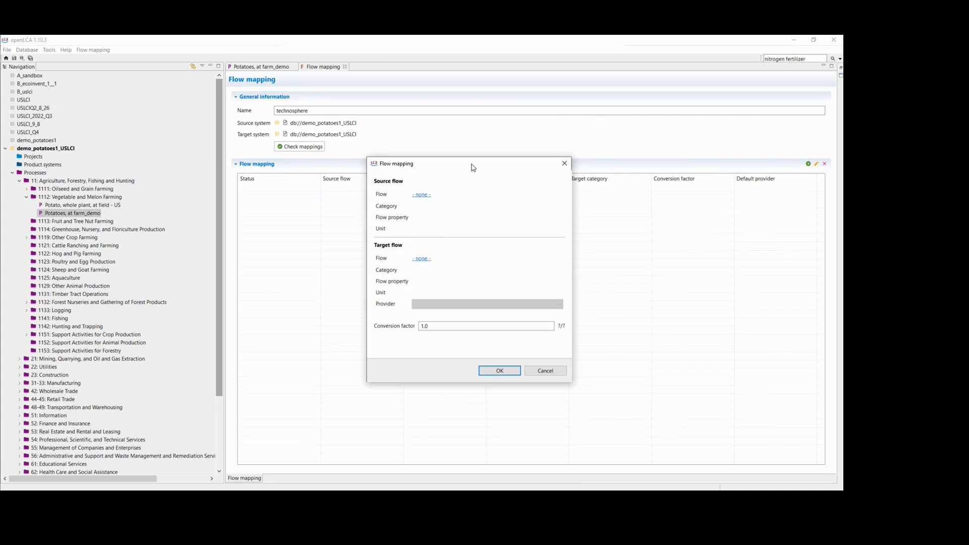
click(423, 196)
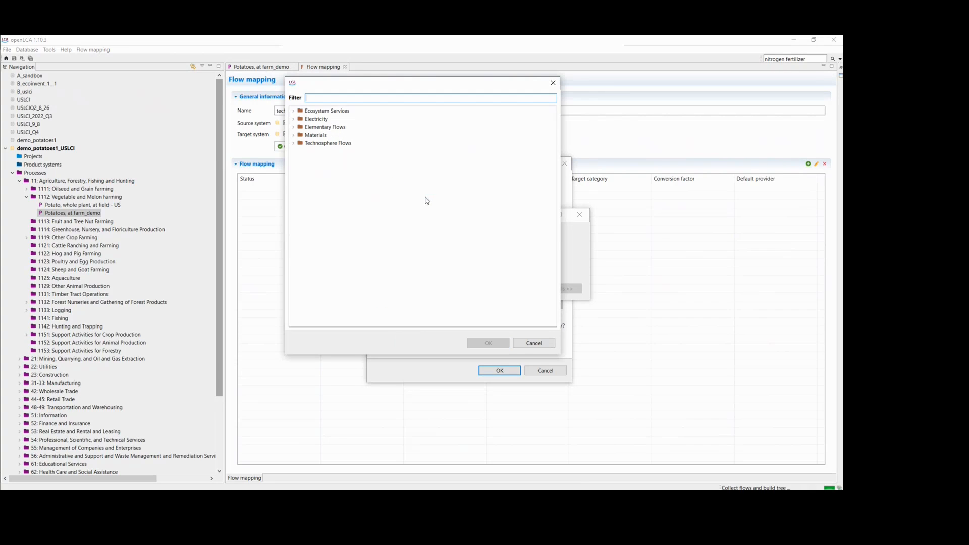
click(293, 135)
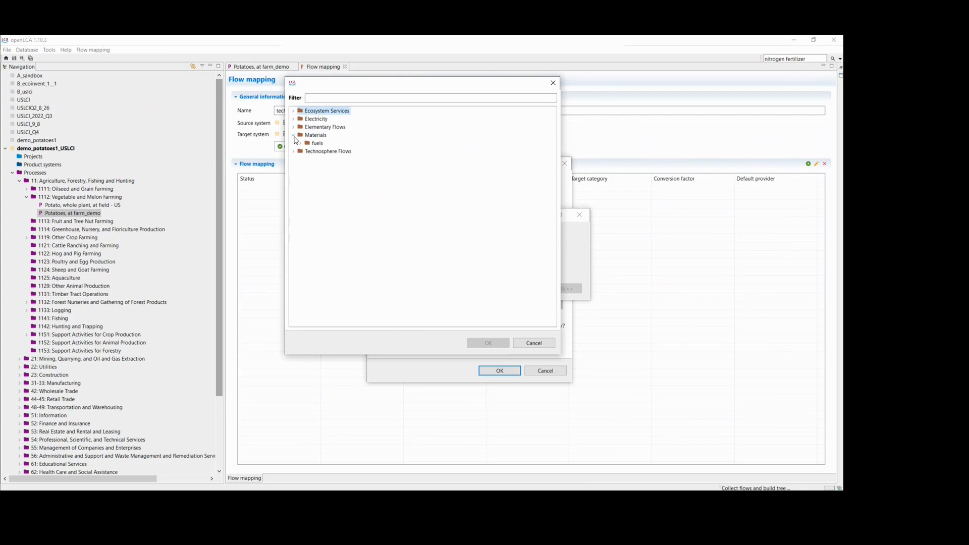
click(300, 143)
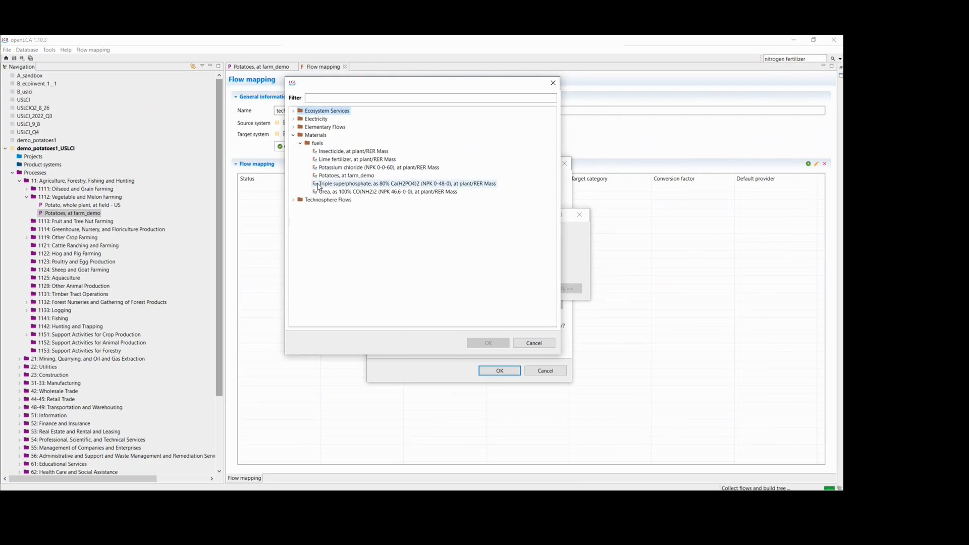
click(326, 192)
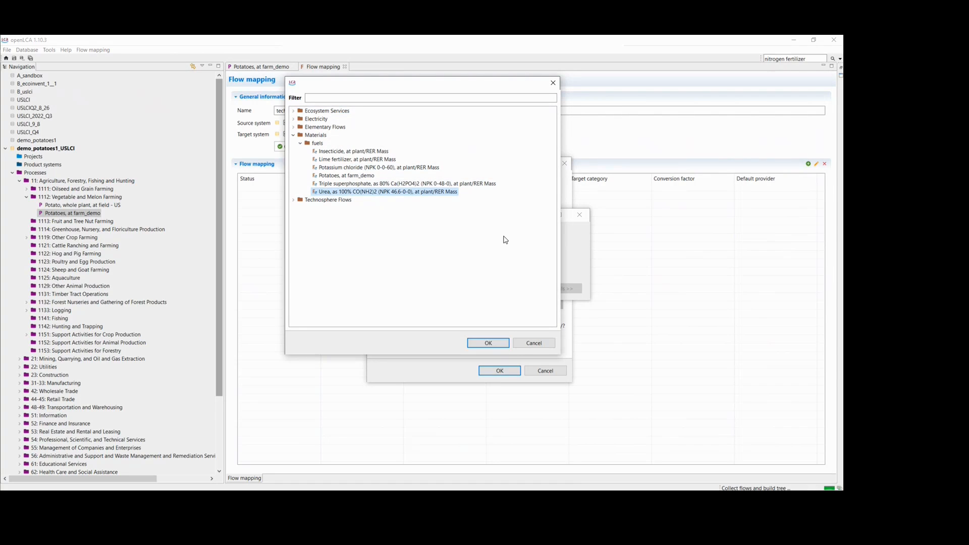
click(488, 343)
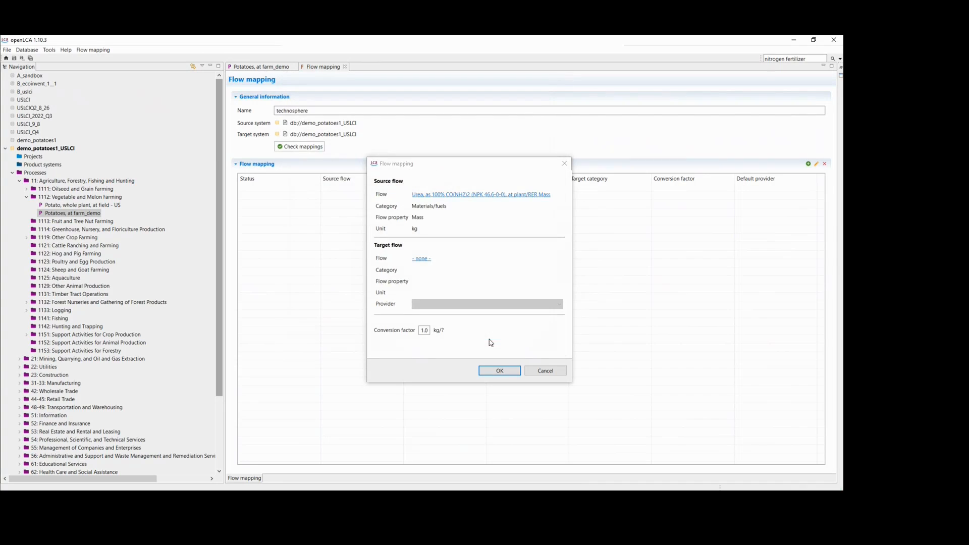
Set the urea entry's target flow and provider to Nitrogen fertilizer, production mix, at plant - RNA and save the mapping entry
click(422, 259)
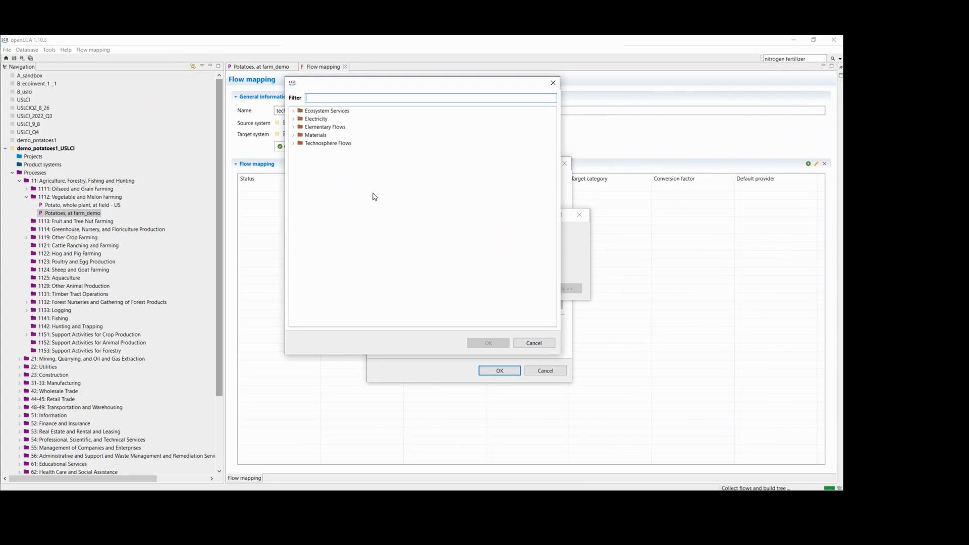
text(nit)
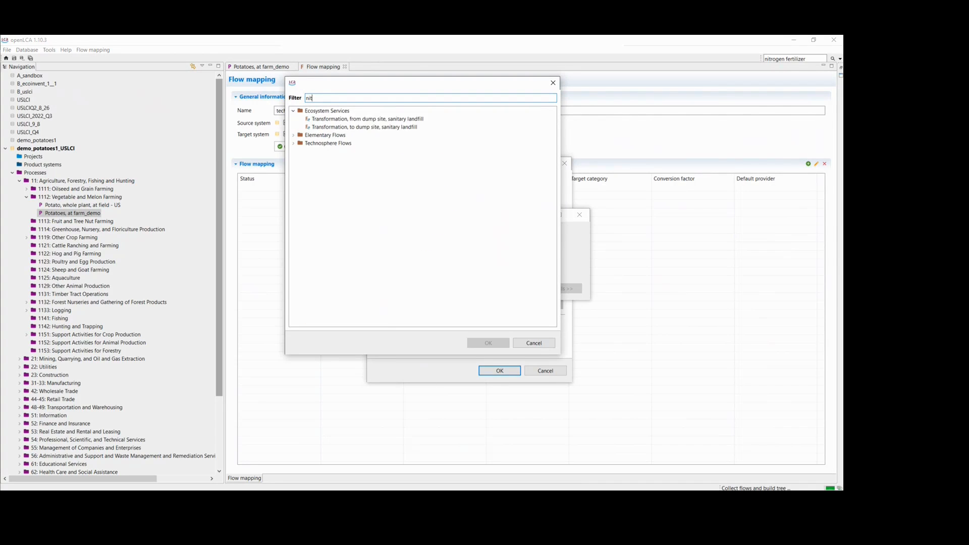
text(rogen fertili)
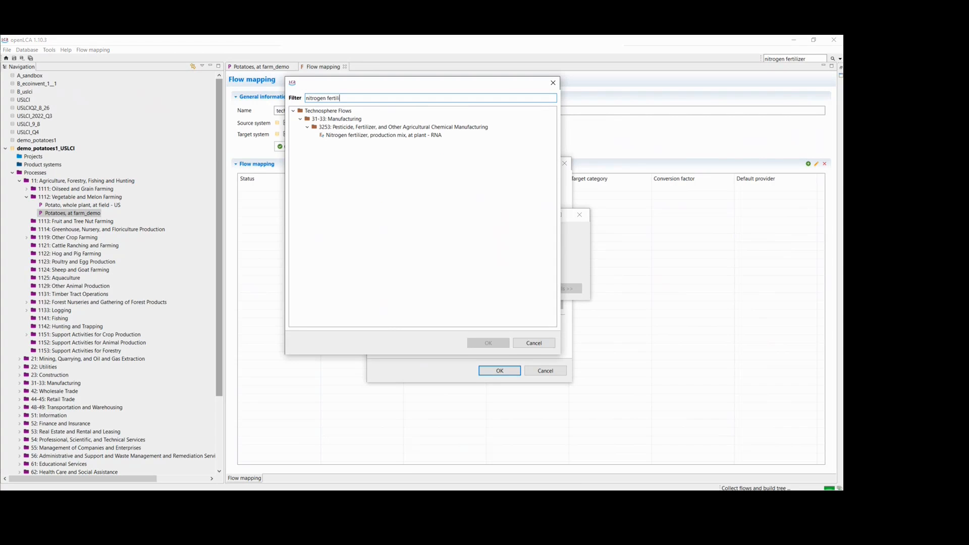
click(358, 136)
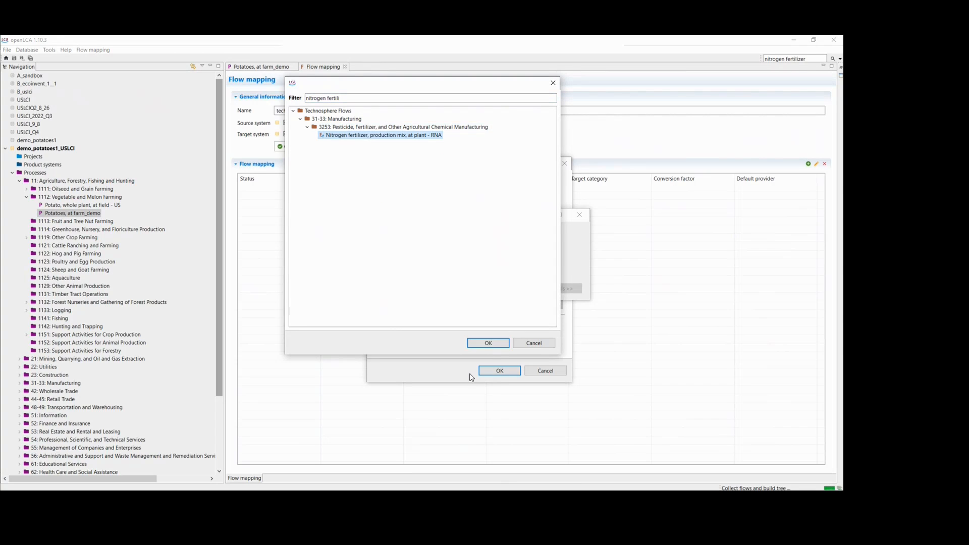
click(487, 343)
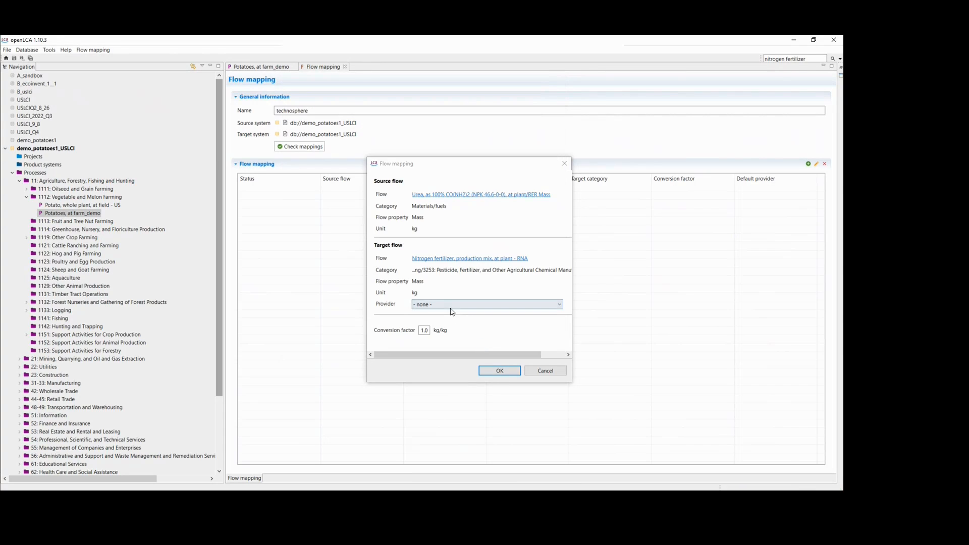
click(447, 306)
click(447, 321)
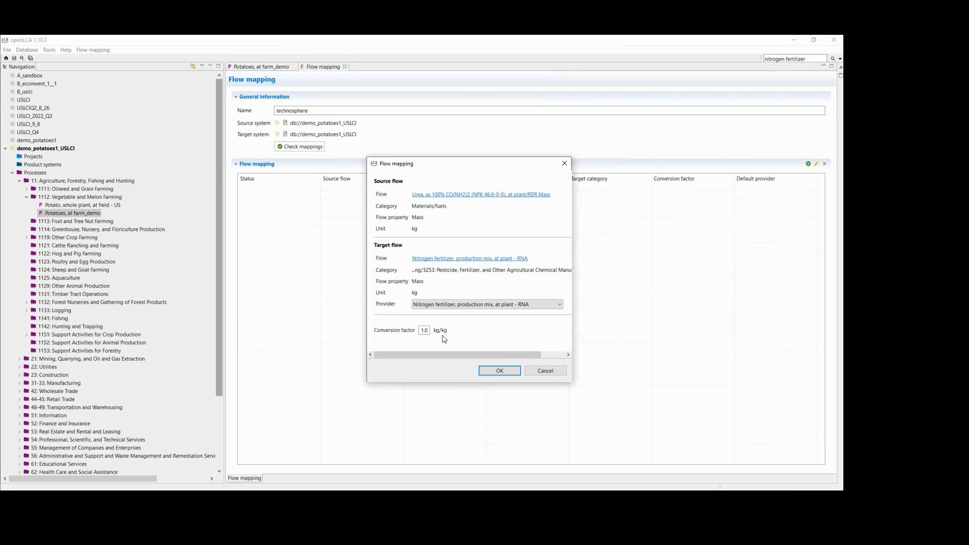
click(500, 371)
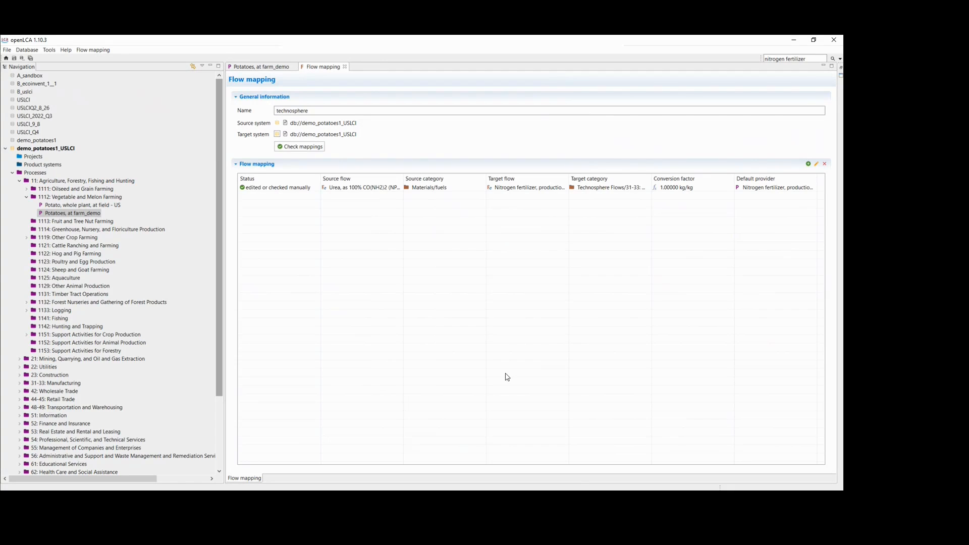
click(368, 189)
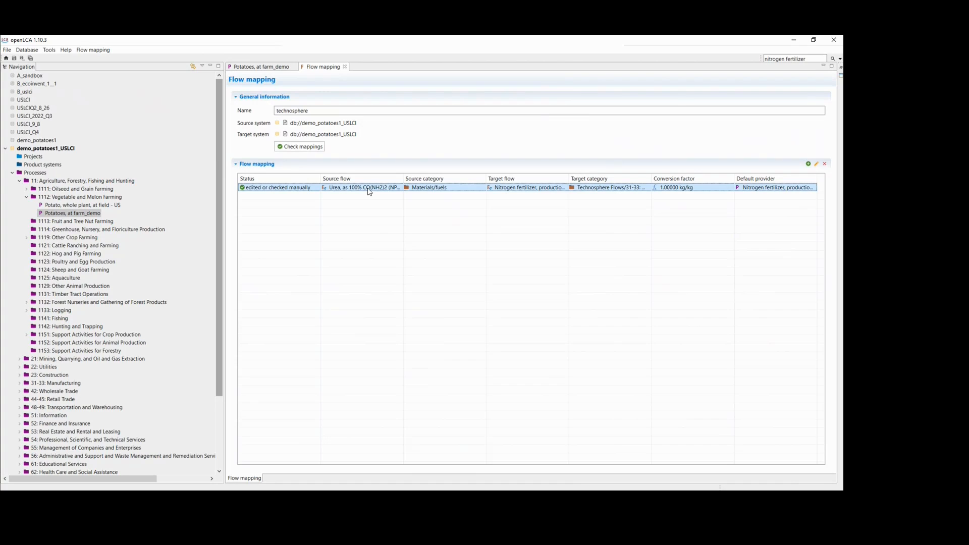
Search the database for urea and look through all the results for a usable USLCI process
click(809, 57)
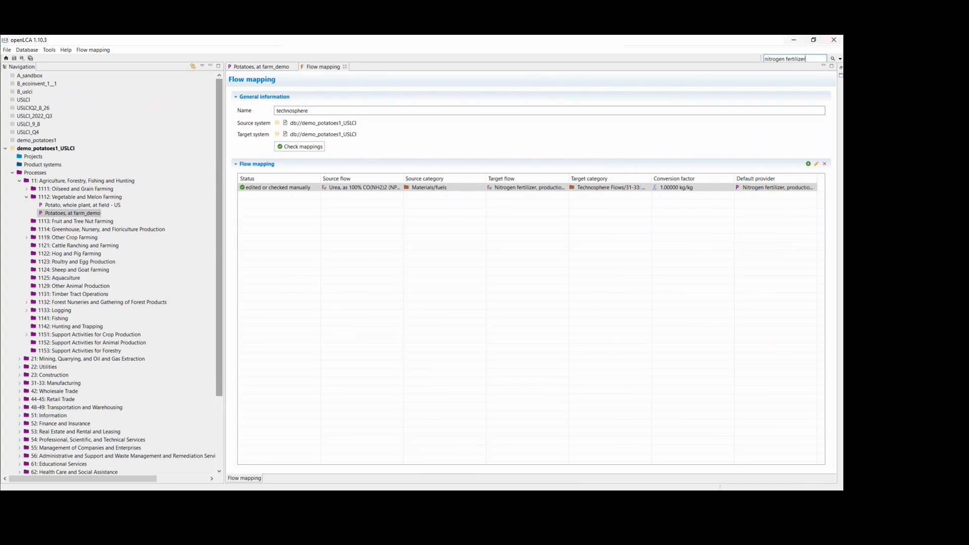
drag(813, 59, 553, 60)
text(urea)
key(Return)
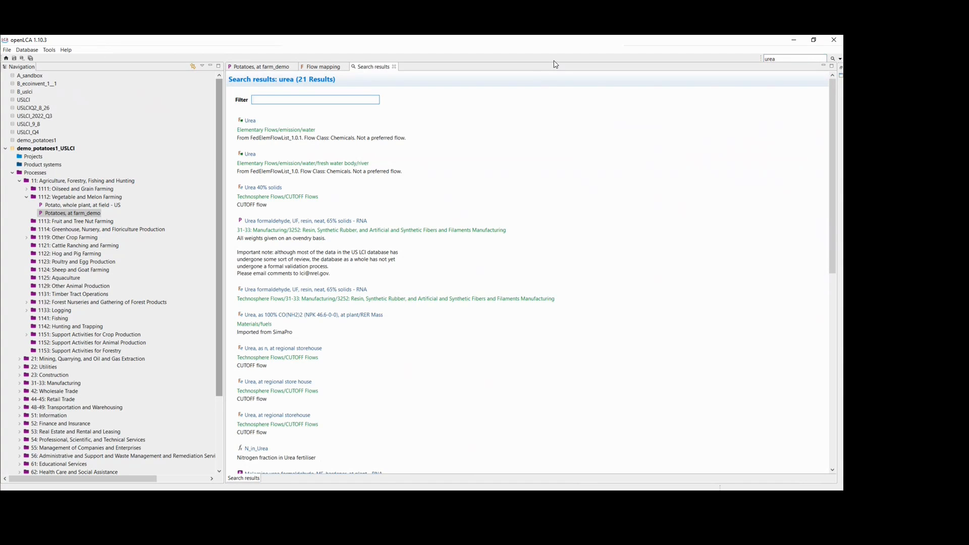
click(503, 152)
scroll(377, 177, down, 1)
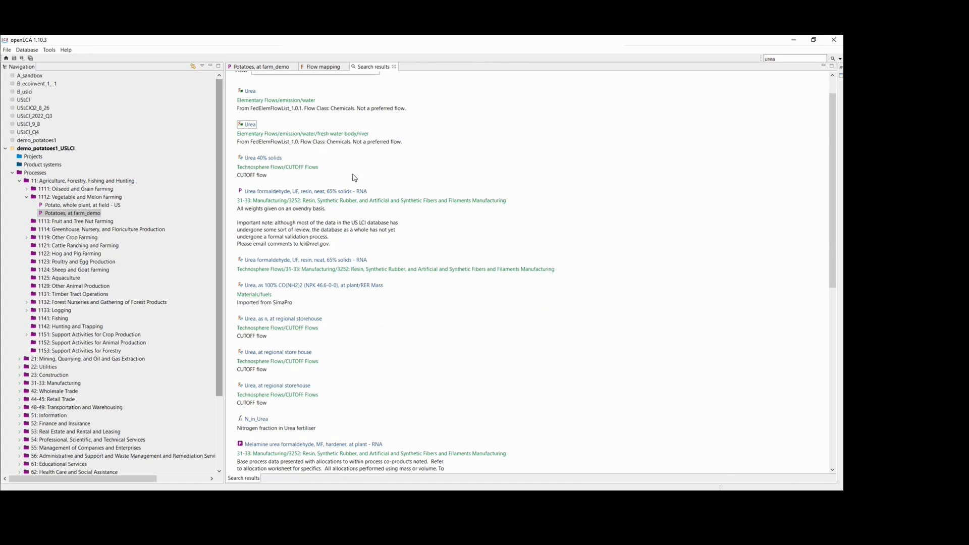
scroll(355, 182, down, 1)
scroll(355, 184, down, 1)
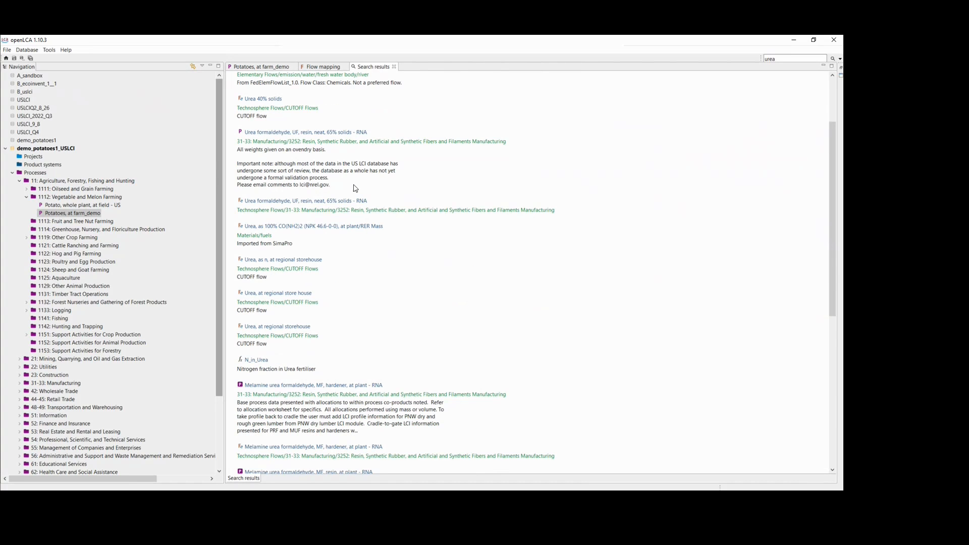
scroll(355, 187, down, 2)
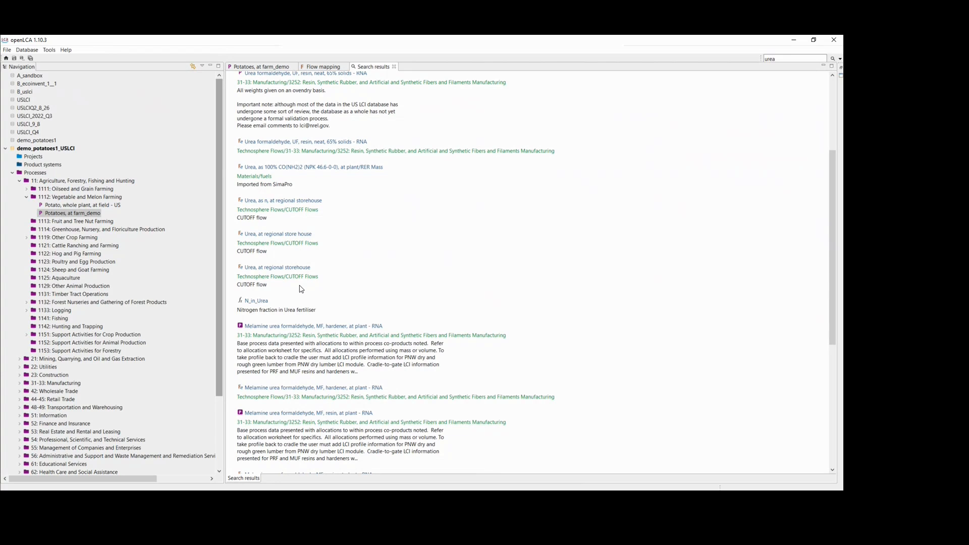
scroll(301, 289, down, 1)
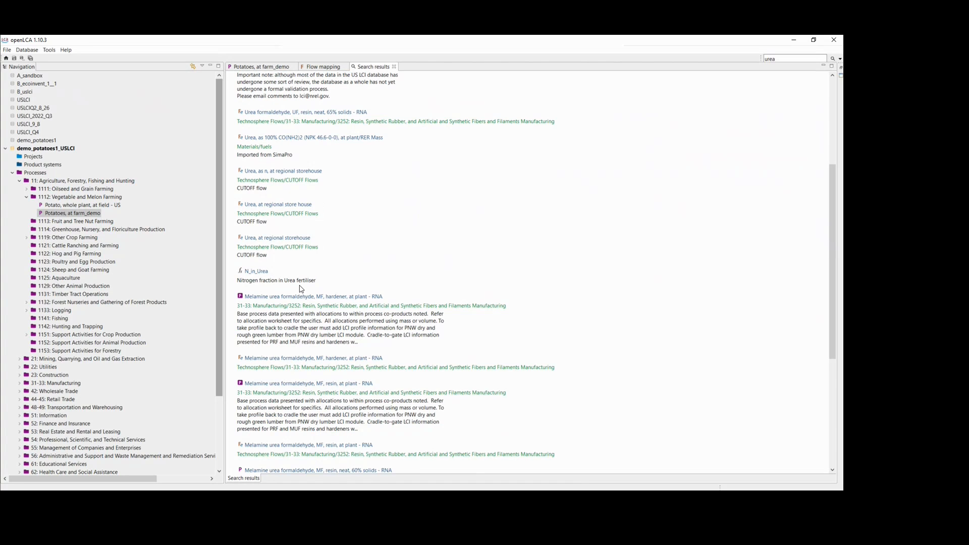
scroll(301, 289, down, 1)
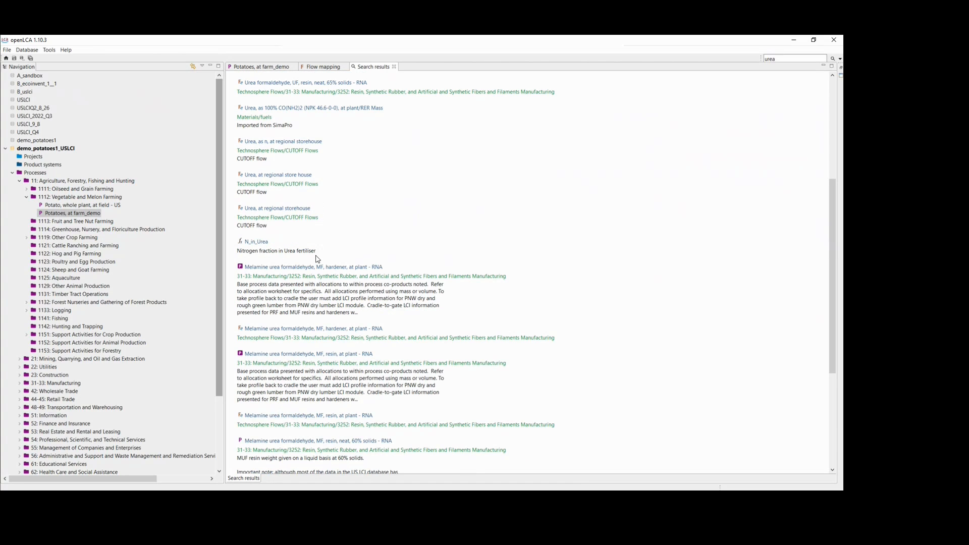
scroll(317, 258, down, 1)
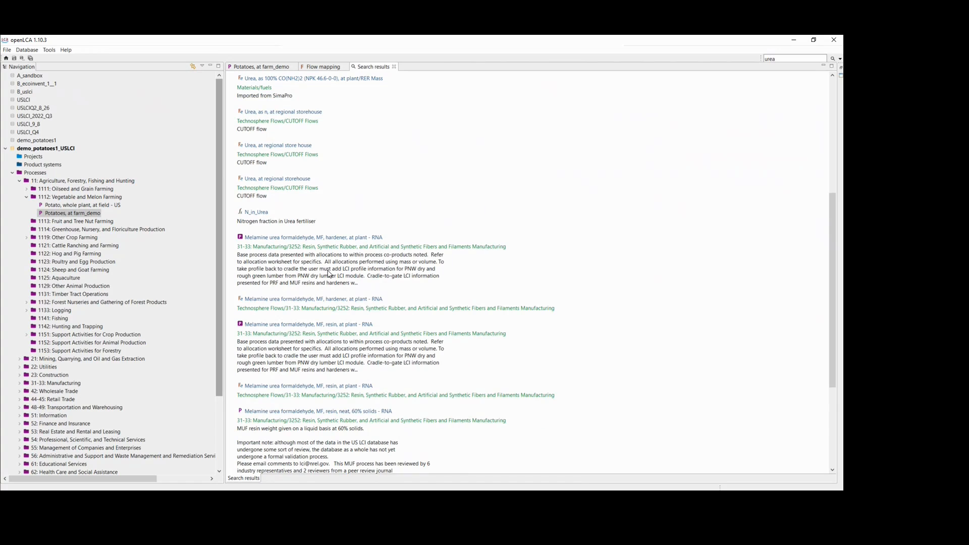
scroll(331, 275, down, 1)
scroll(331, 275, down, 4)
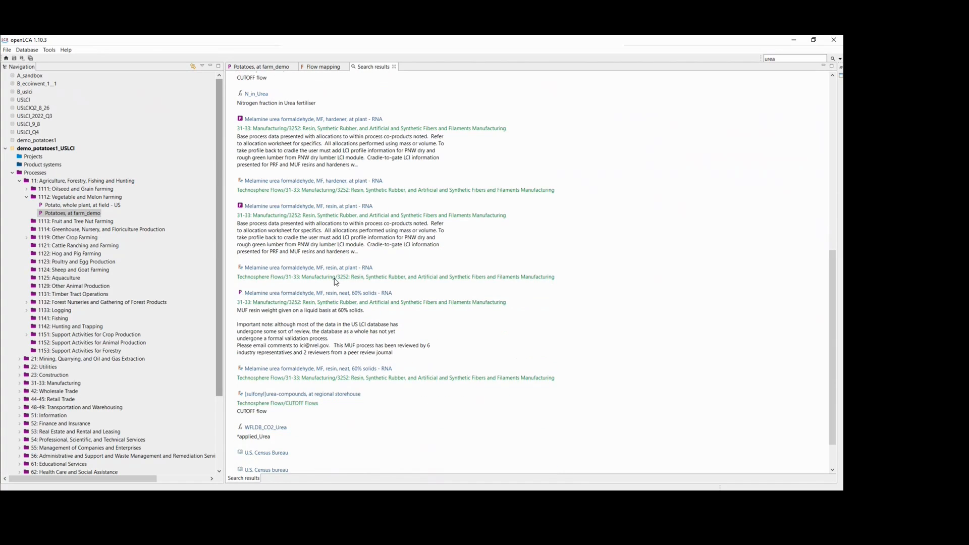
scroll(336, 282, down, 1)
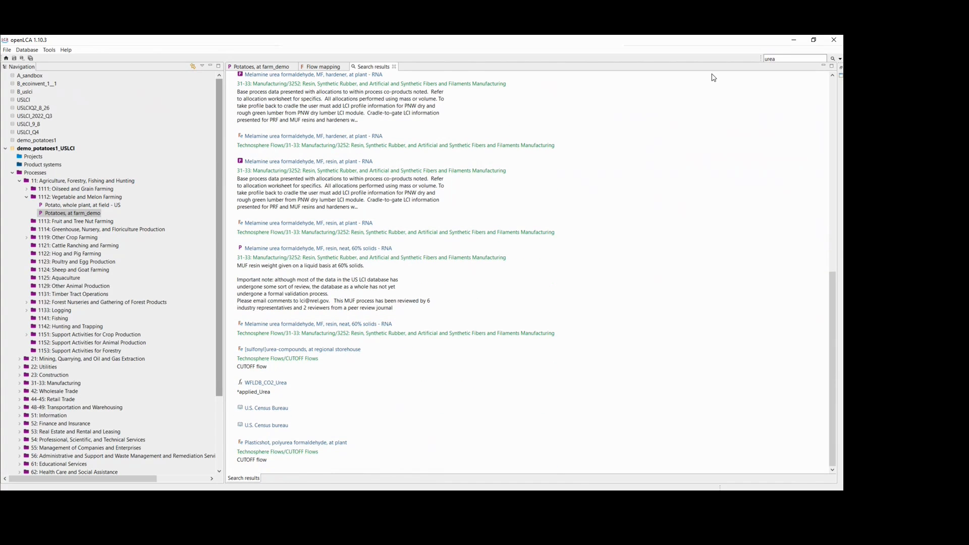
Search the database for nitrogen fertilizer, open the process Nitrogen fertilizer, production mix, at plant - RNA and read its description
double_click(784, 56)
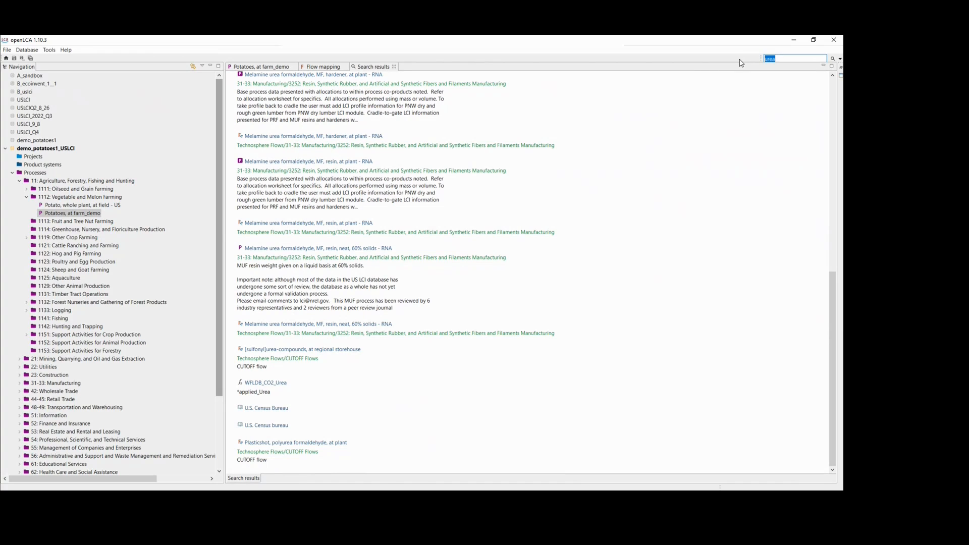
text(nitrogen fertilizer)
key(Return)
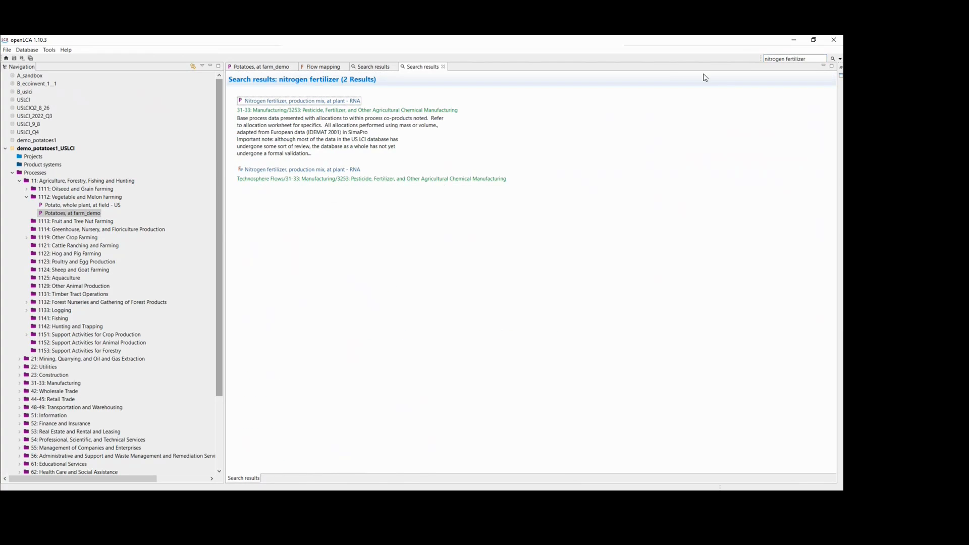
click(346, 99)
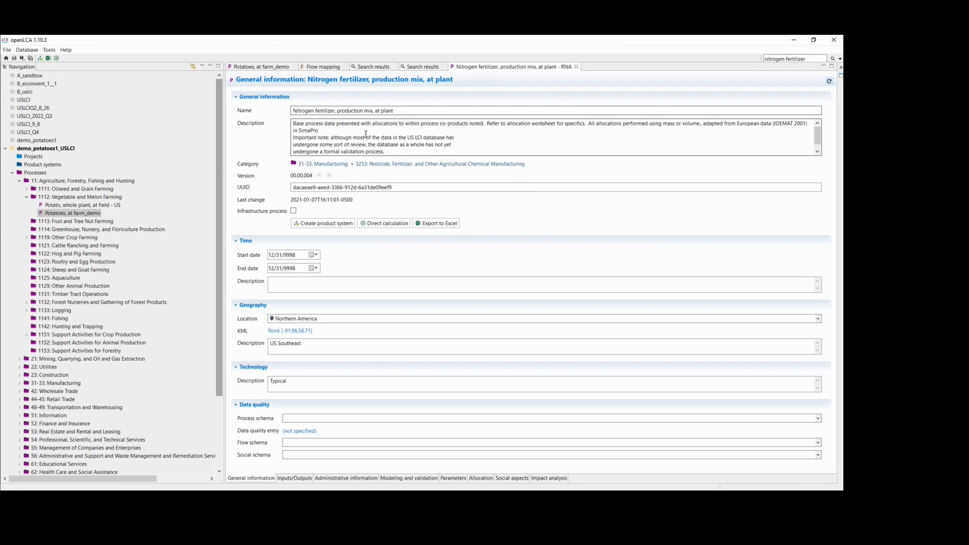
scroll(337, 133, down, 1)
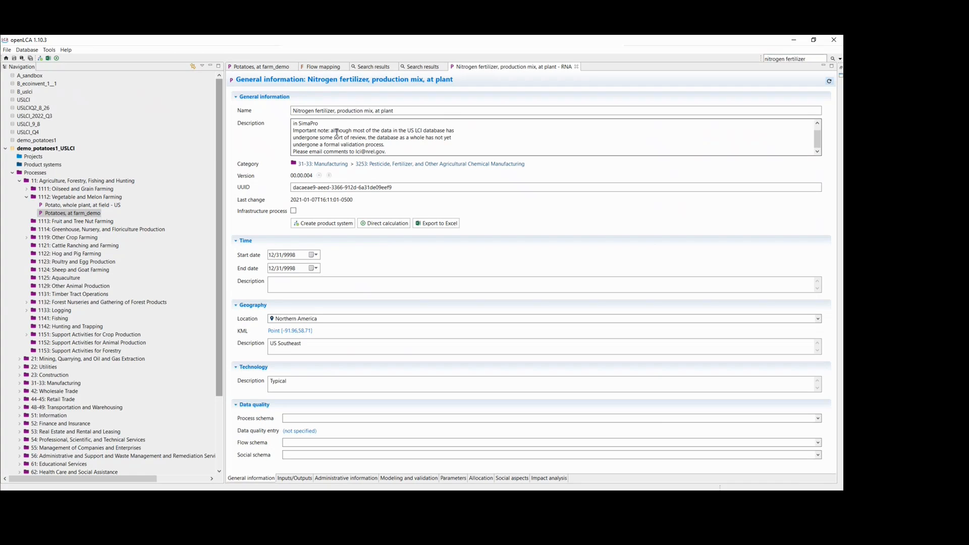
scroll(336, 133, up, 1)
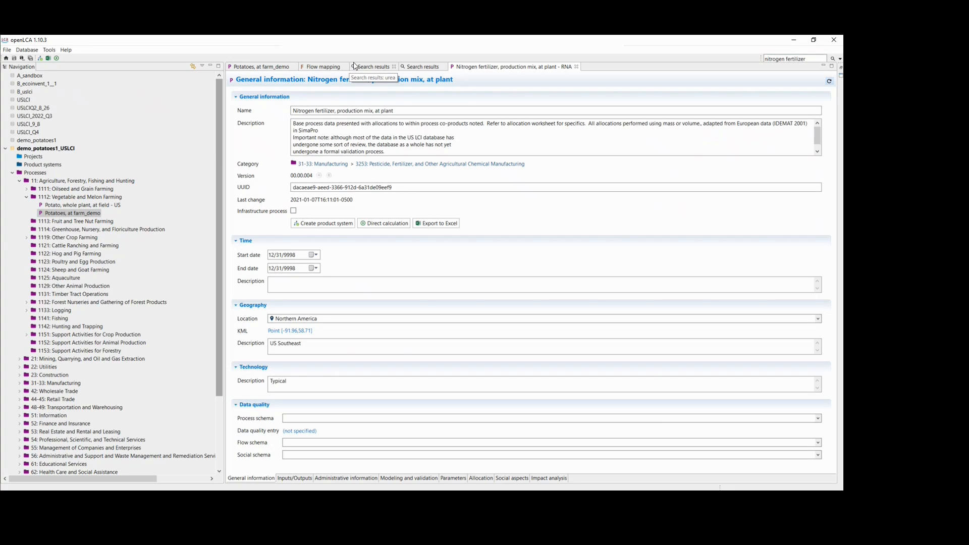
Add a technosphere mapping entry with Triple superphosphate, as 80% Ca(H2PO4)2 (NPK 0-48-0), at plant/RER Mass from Materials/fuels as its source flow
click(321, 67)
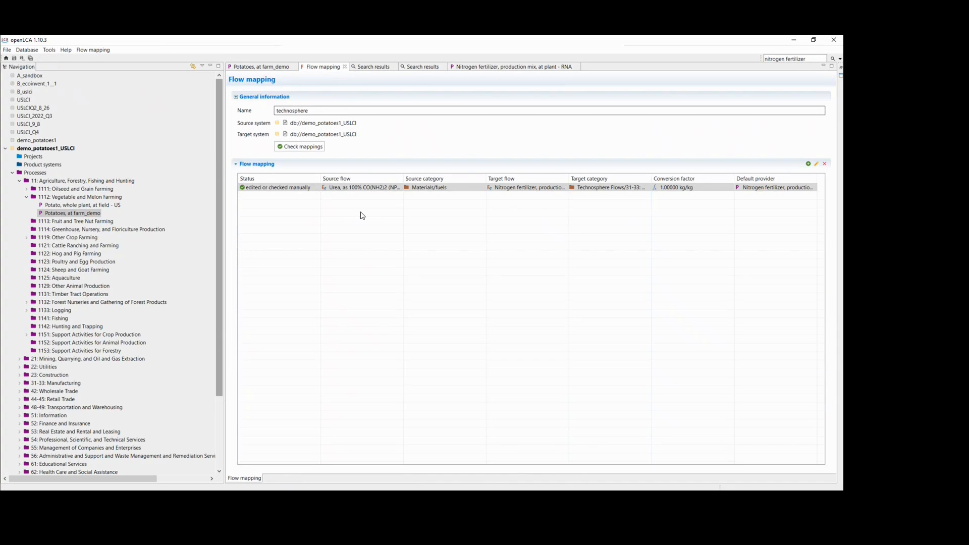
click(808, 164)
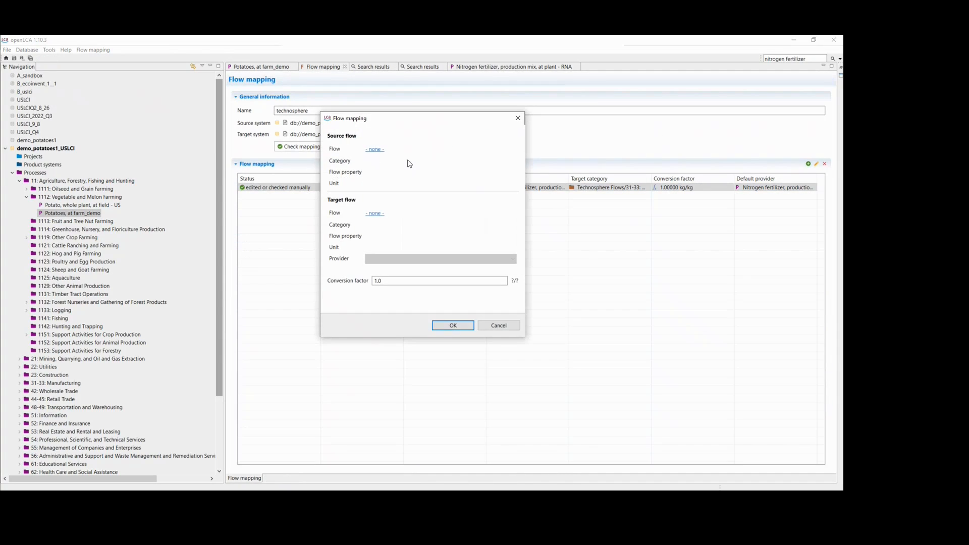
click(381, 150)
click(294, 135)
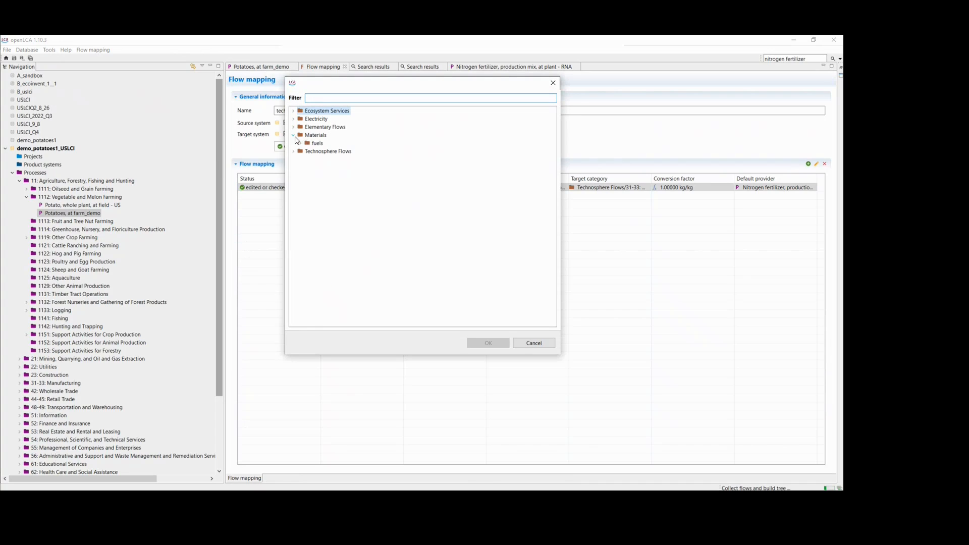
click(302, 143)
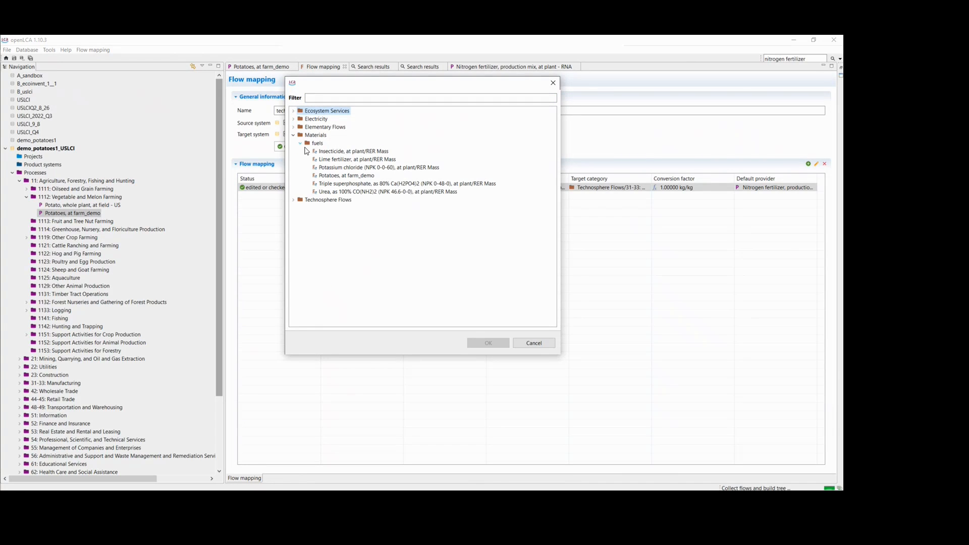
click(329, 183)
click(488, 342)
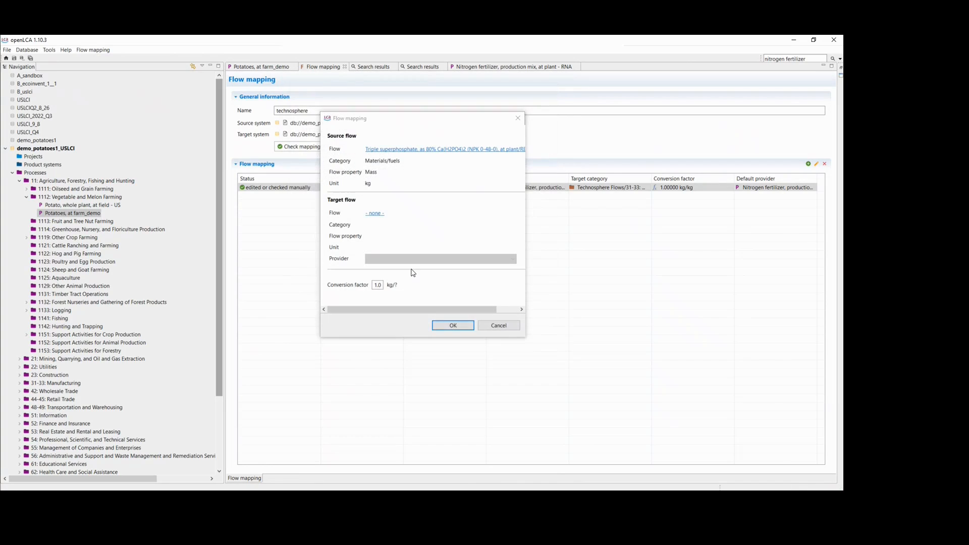
Set the triple superphosphate entry's target flow and provider to Phosphorous fertilizer, production mix, at plant - RNA and save the entry
click(374, 214)
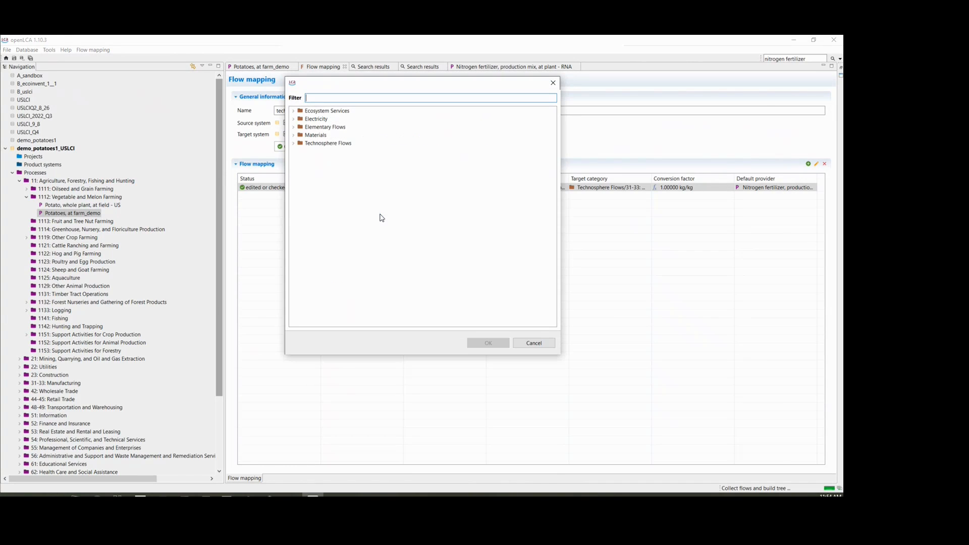
click(294, 143)
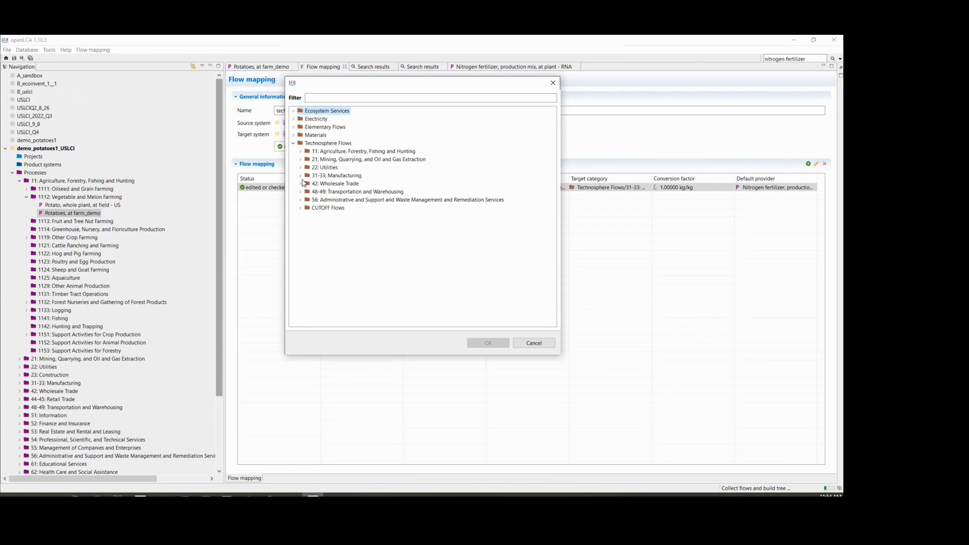
click(301, 176)
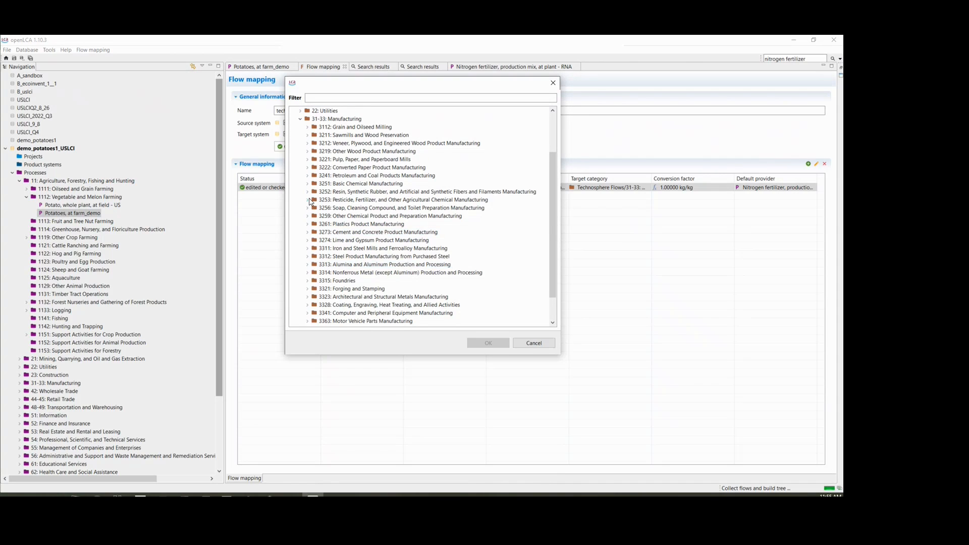
click(309, 200)
click(336, 226)
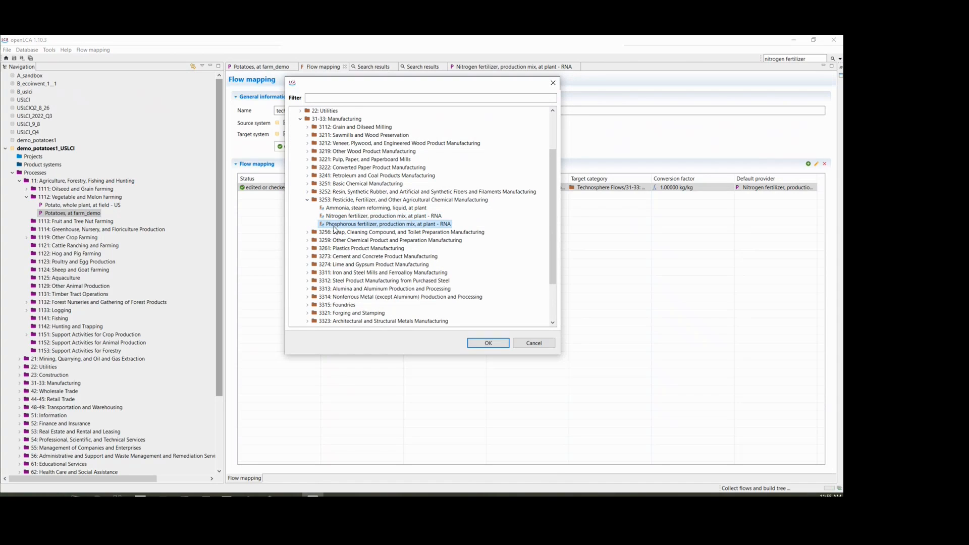
double_click(351, 225)
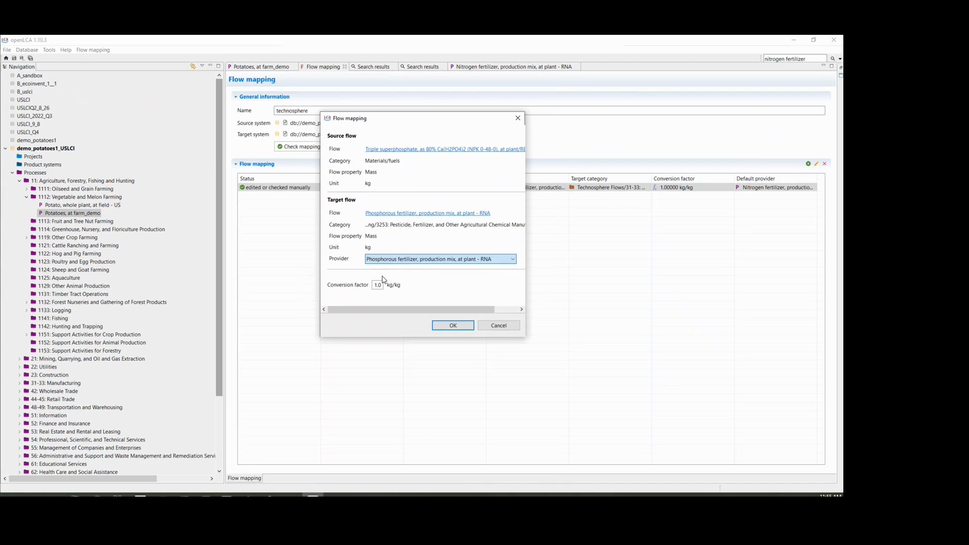
click(446, 325)
Add a technosphere mapping entry with Lime fertilizer, at plant/RER Mass from Materials/fuels as its source flow
click(808, 163)
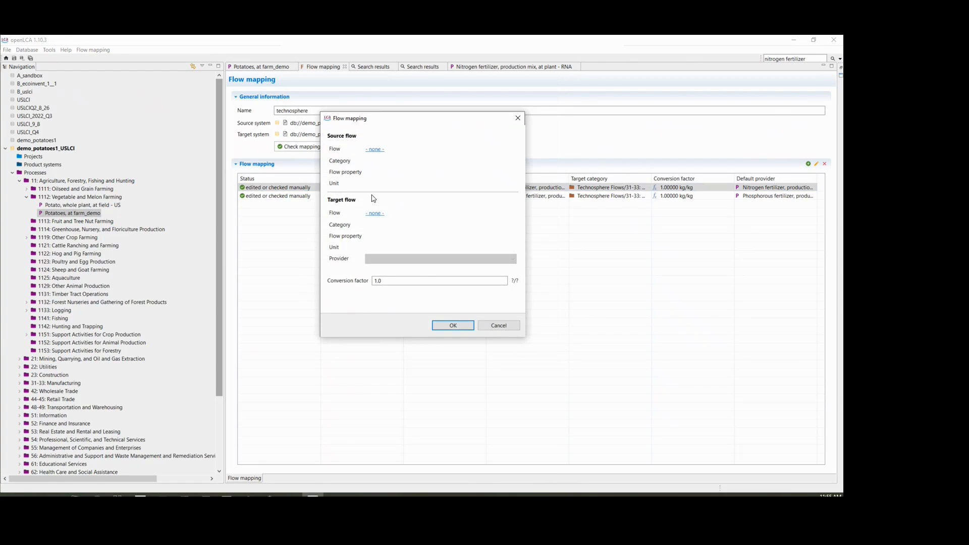
click(380, 152)
click(293, 135)
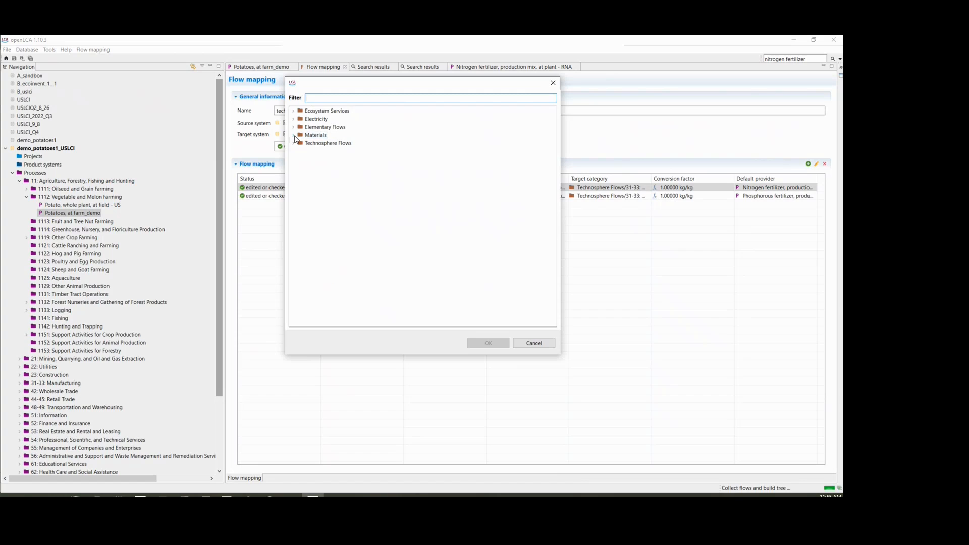
click(301, 144)
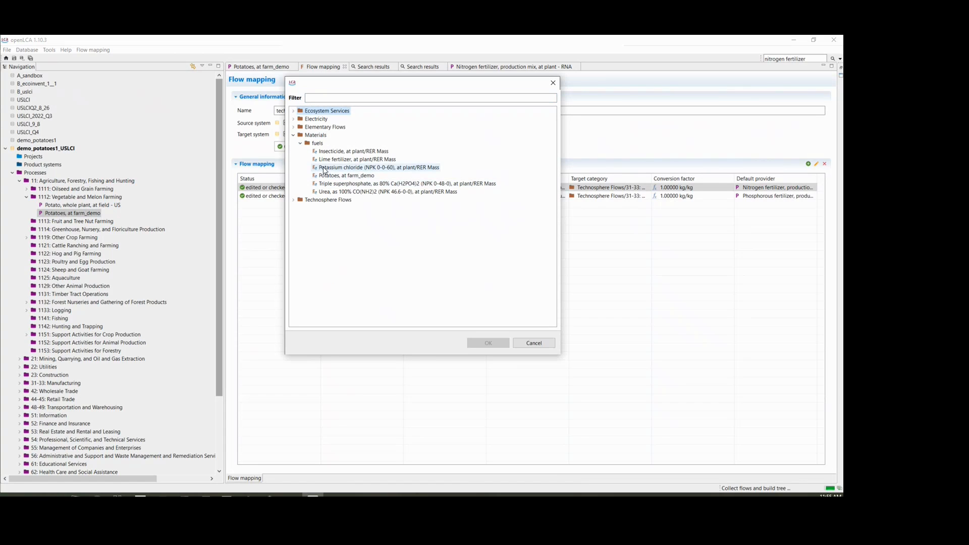
click(325, 168)
click(326, 160)
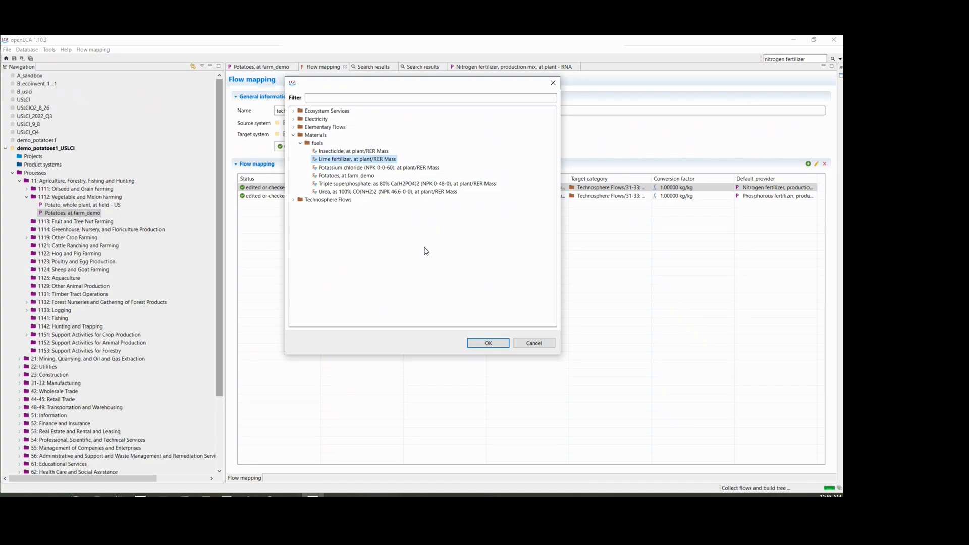
click(488, 343)
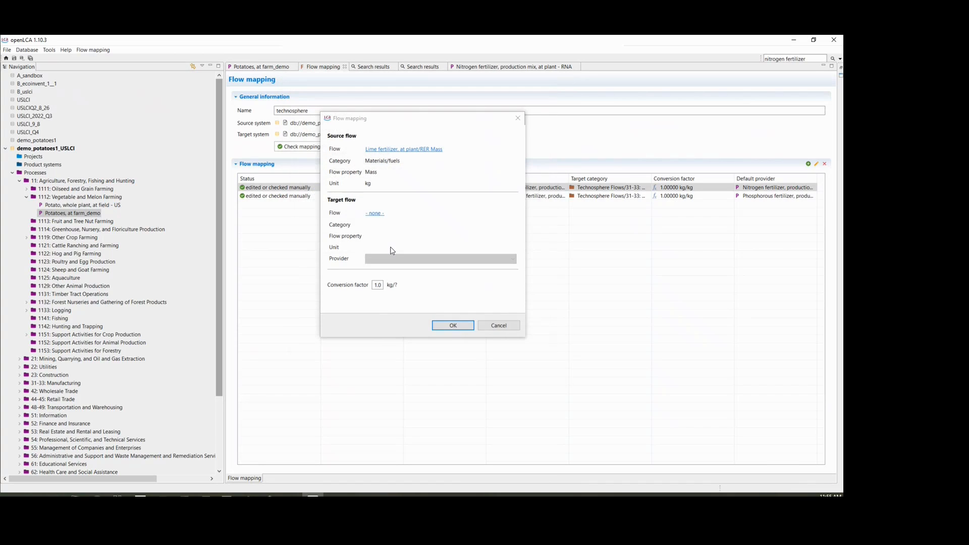
Set the lime fertilizer entry's target flow and provider to Quicklime, at plant - RNA from 3274: Lime and Gypsum Product Manufacturing and save the entry
click(375, 213)
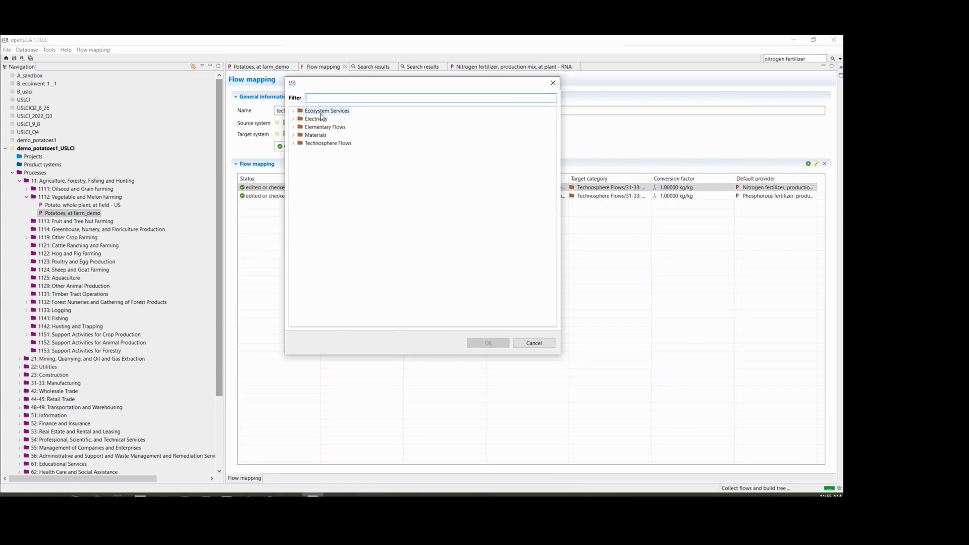
click(293, 143)
click(300, 175)
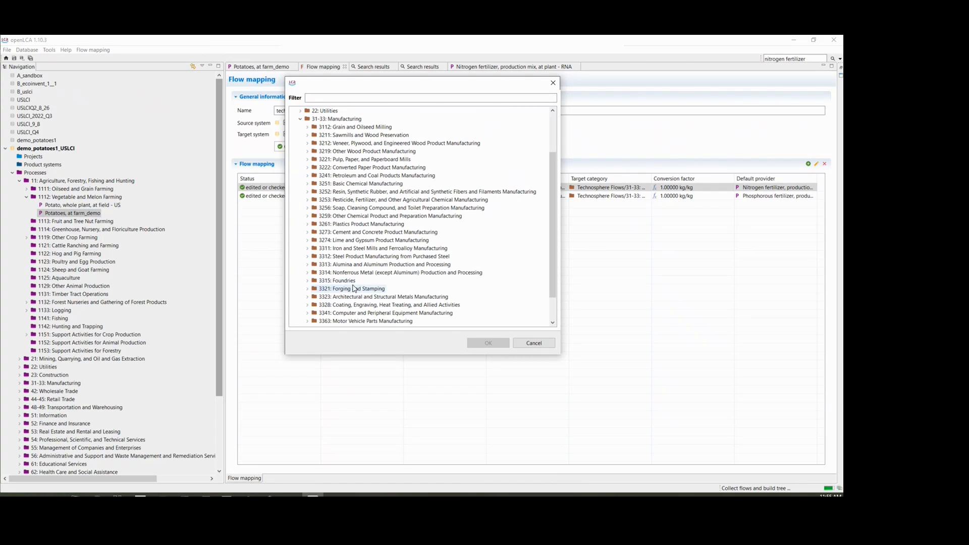
click(307, 240)
click(354, 313)
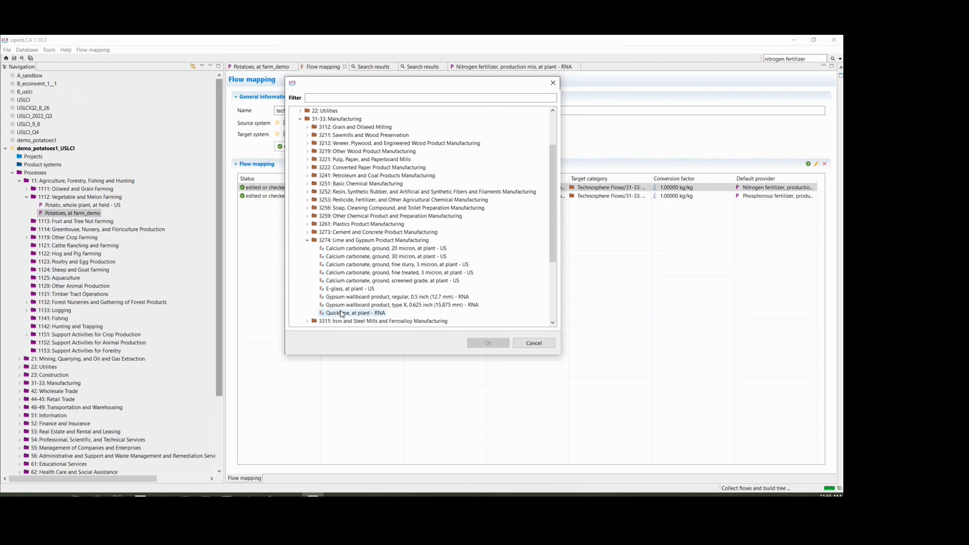
click(482, 344)
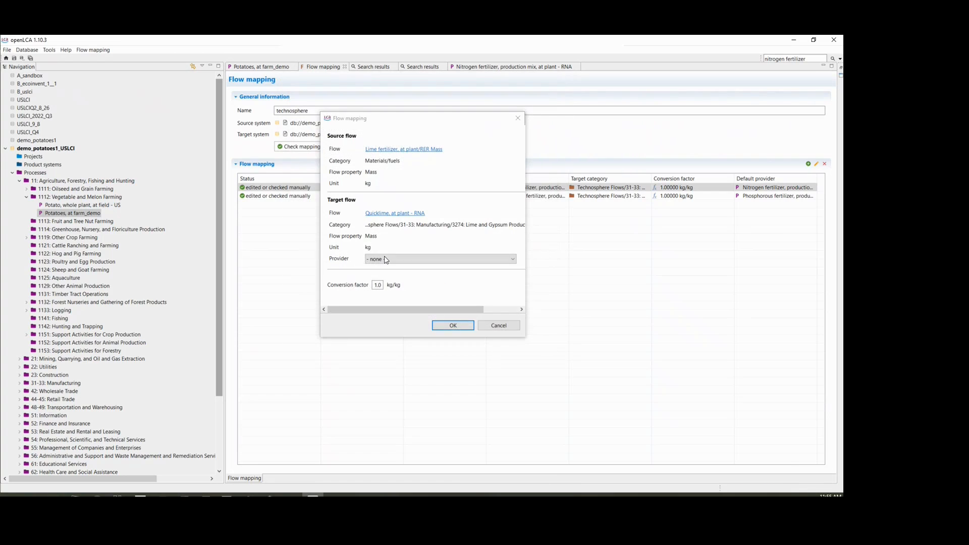
click(386, 259)
click(388, 277)
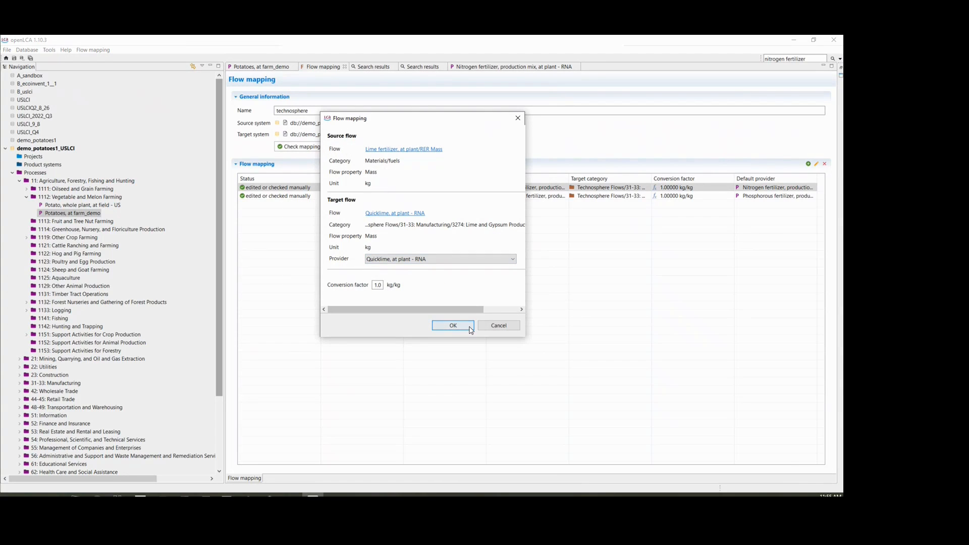
click(452, 325)
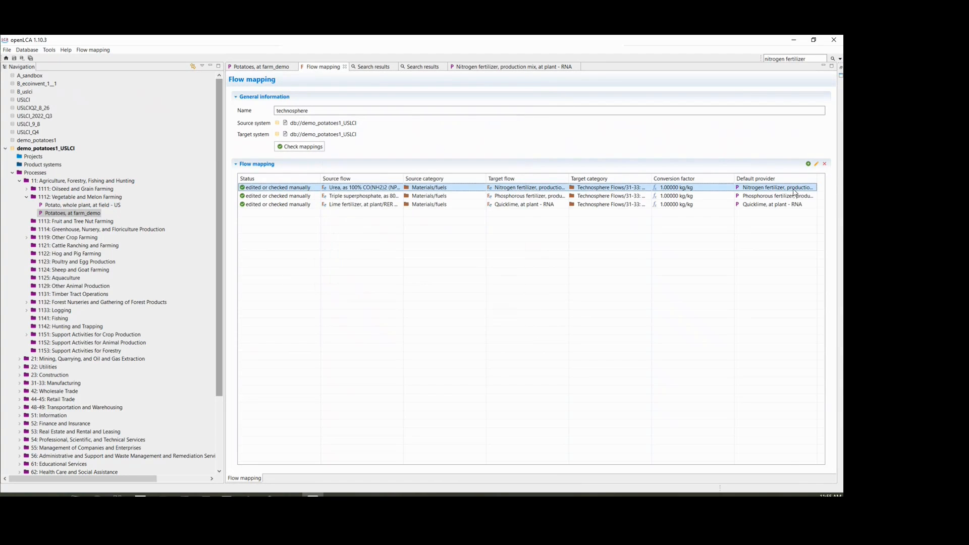
Add a mapping entry with Electricity mix, AC, consumption mix, at consumer, < 1kV/US Mass from Electricity/heat as its source flow
click(808, 163)
click(375, 149)
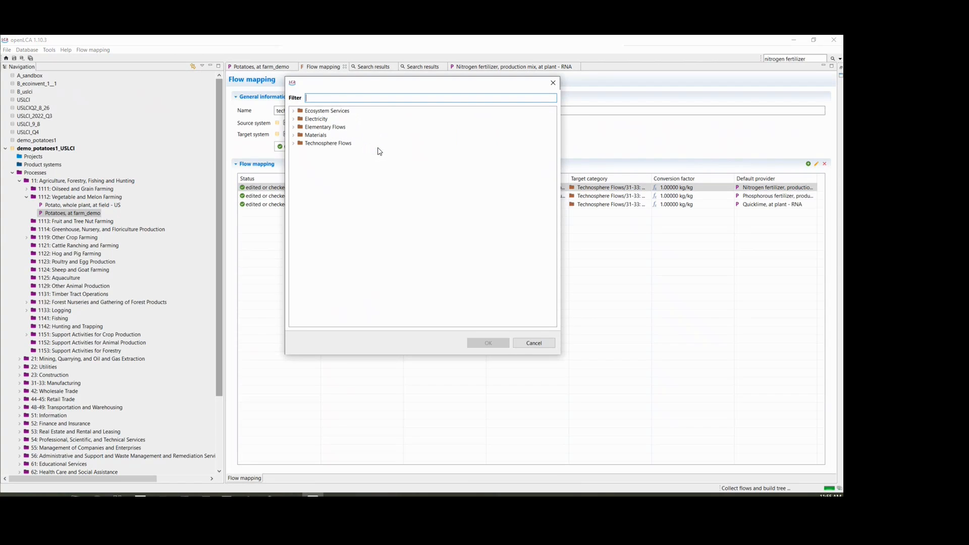
click(294, 118)
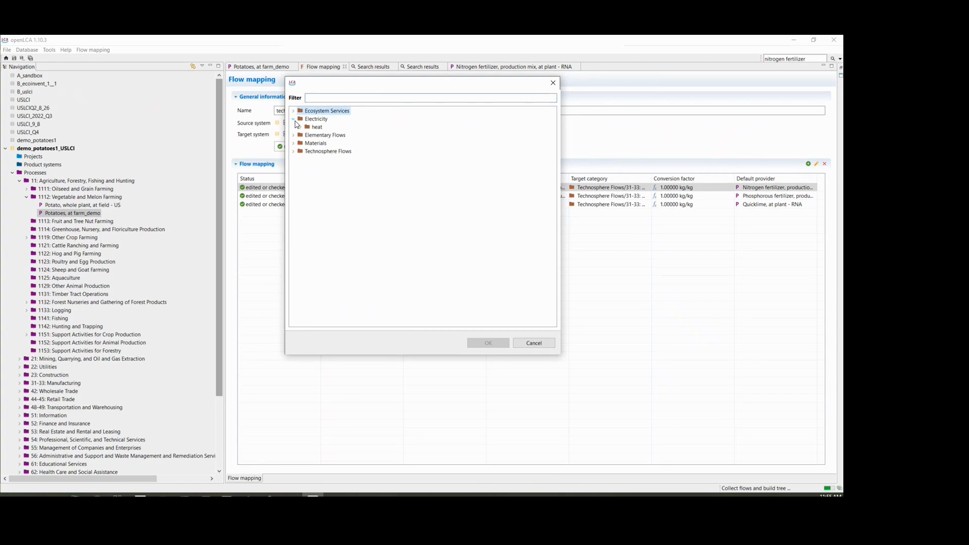
click(300, 127)
click(322, 137)
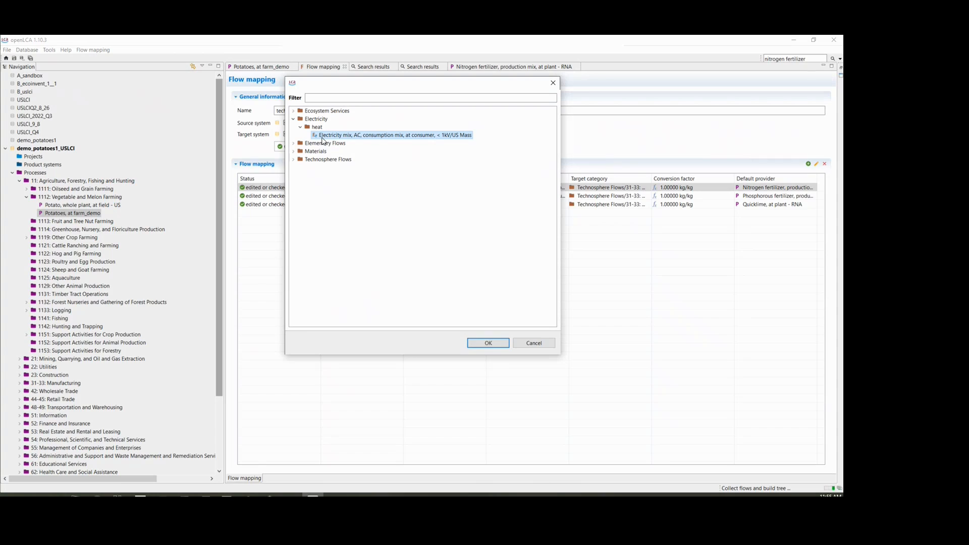
click(488, 343)
Set the electricity entry's target flow to Electricity, at grid - RNA from 2211: Electric Power Generation, Transmission and Distribution
click(374, 213)
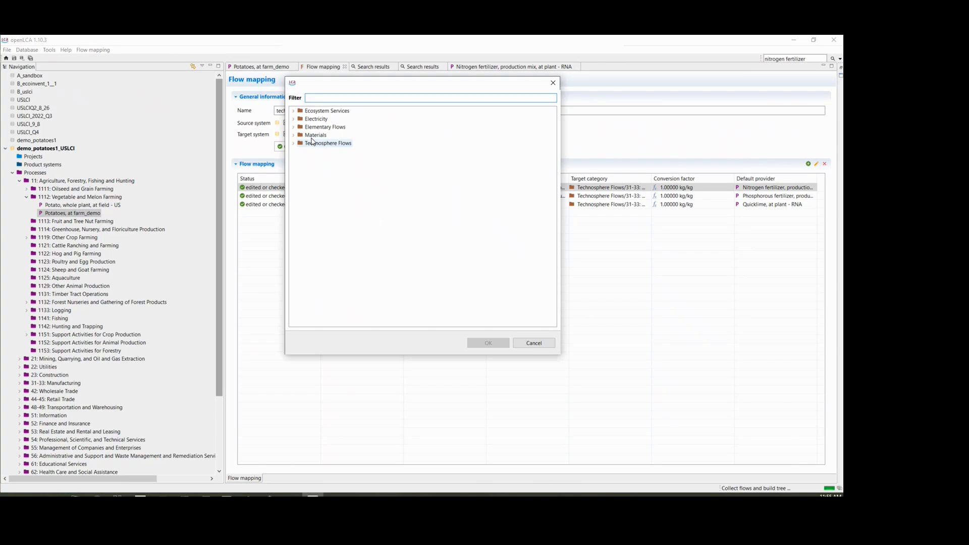
click(294, 144)
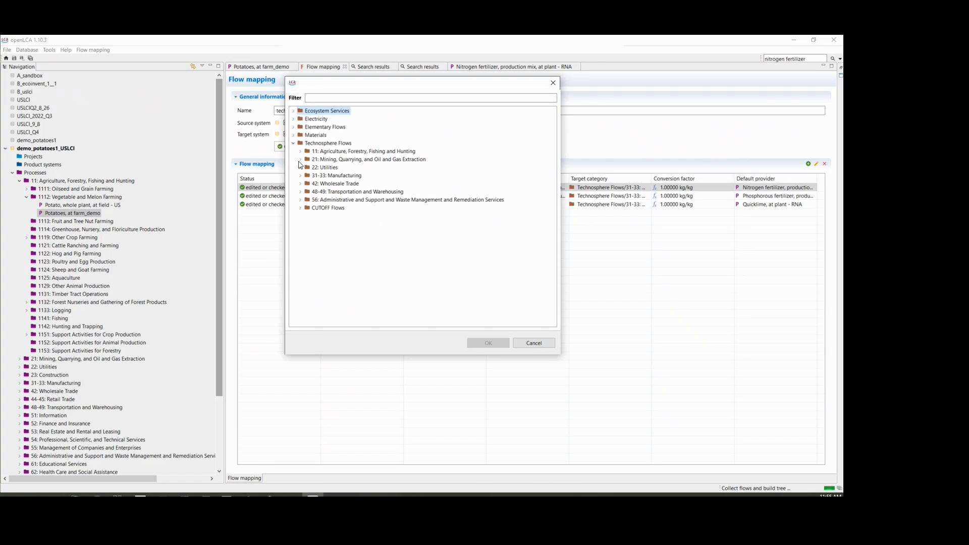
click(300, 167)
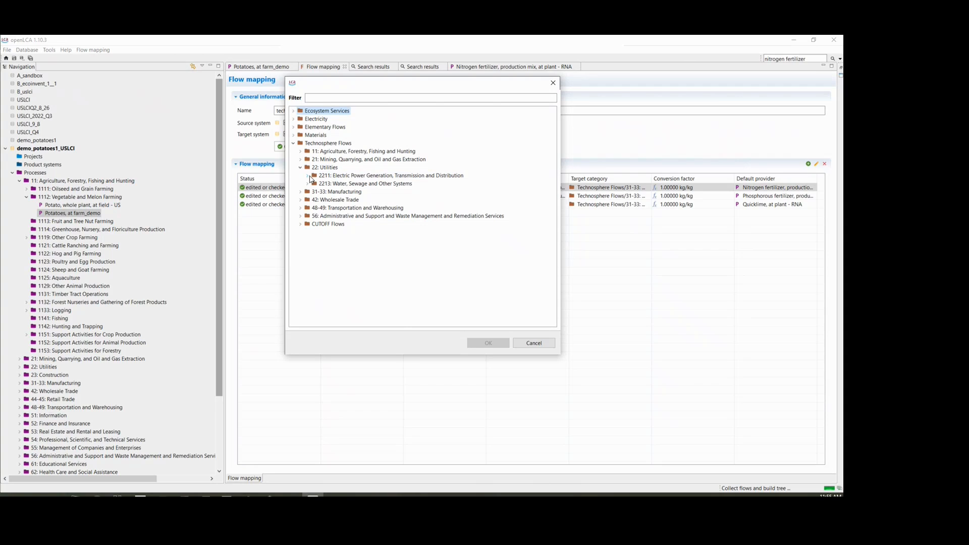
click(308, 176)
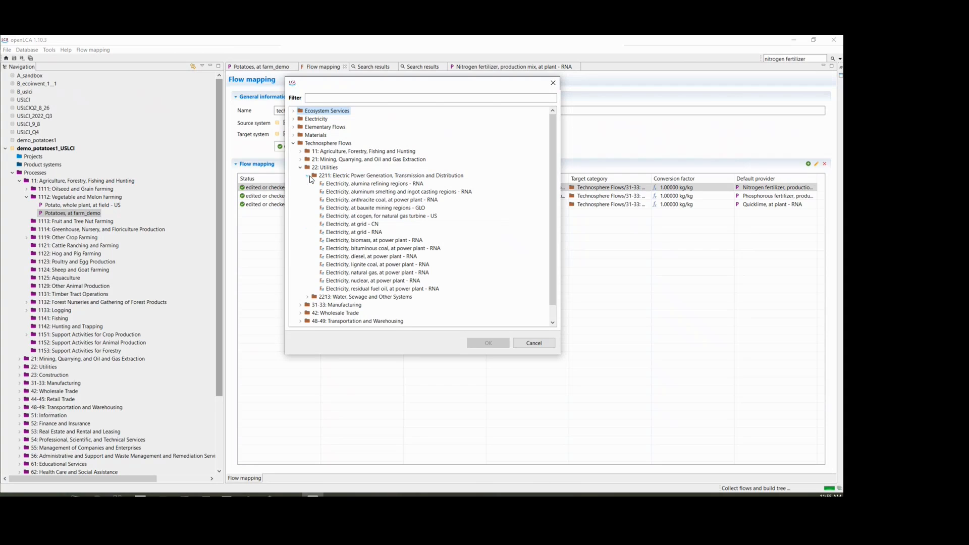
click(333, 233)
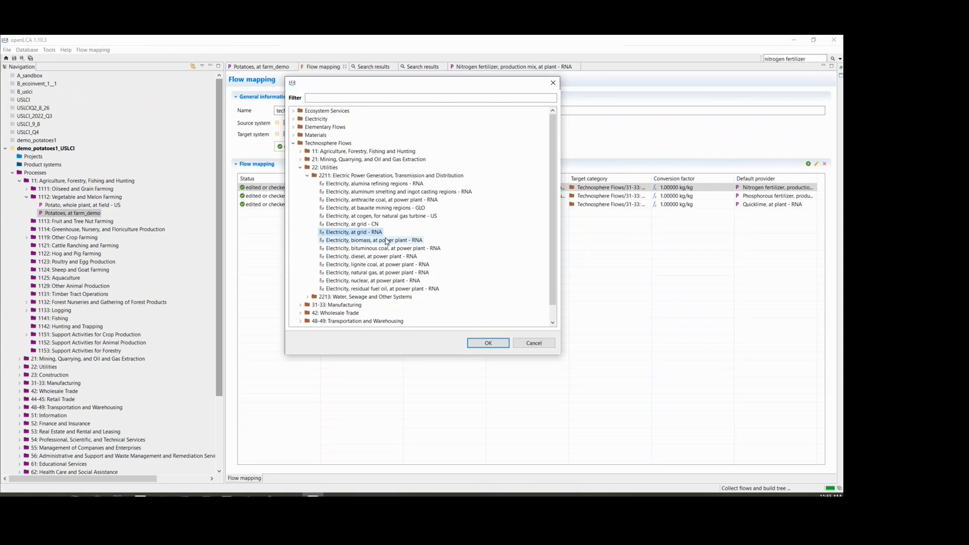
click(484, 344)
Choose Electricity, at Grid, US, 2010 - RNA as the electricity entry's provider and save the entry
click(422, 260)
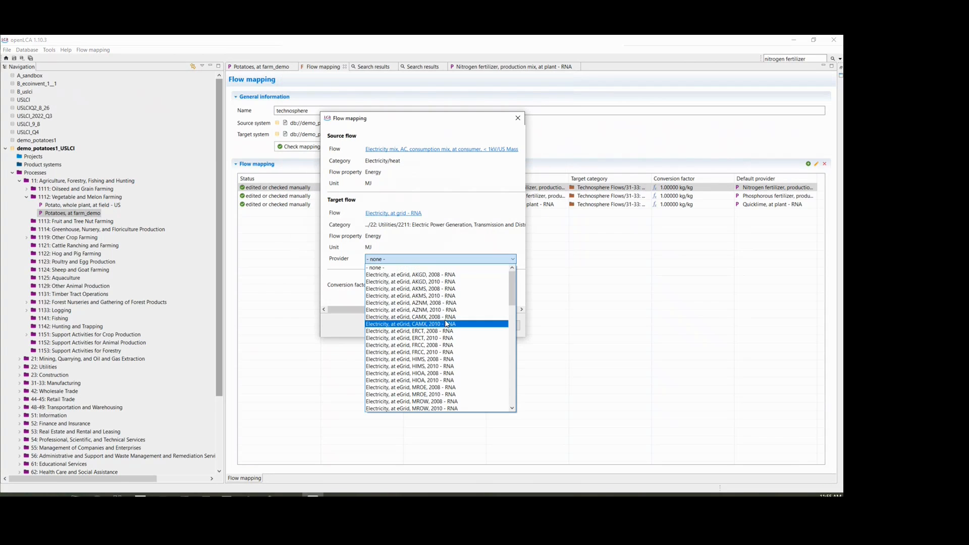
scroll(444, 325, down, 9)
scroll(444, 326, down, 11)
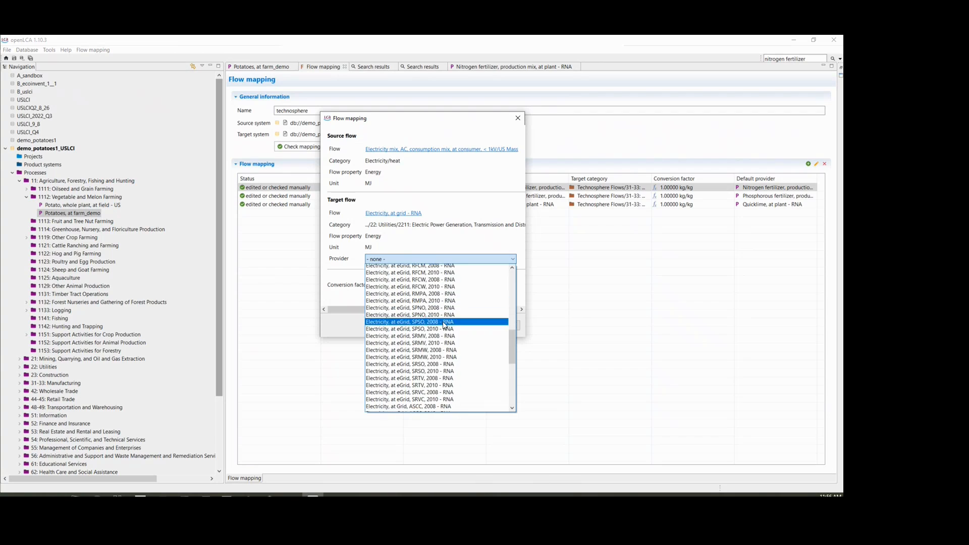
scroll(448, 324, down, 2)
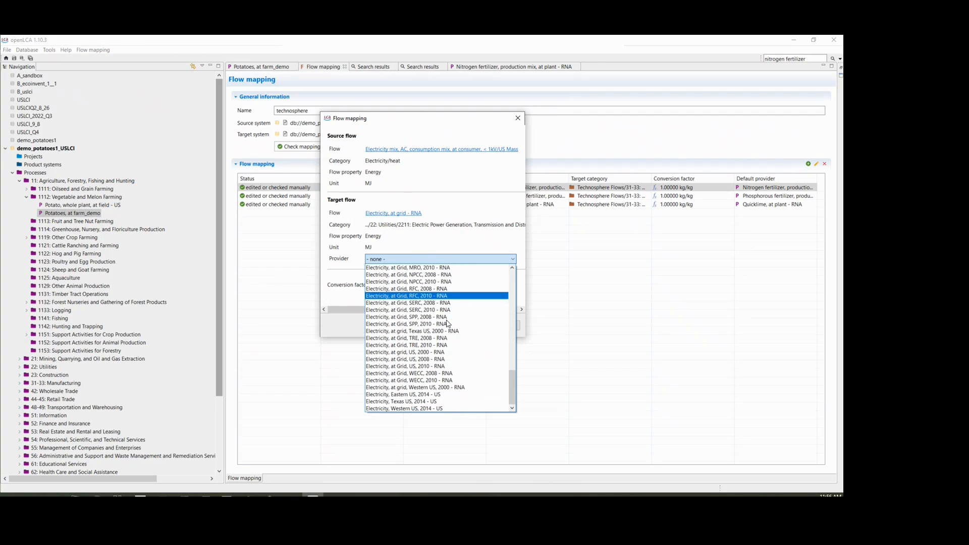
click(407, 367)
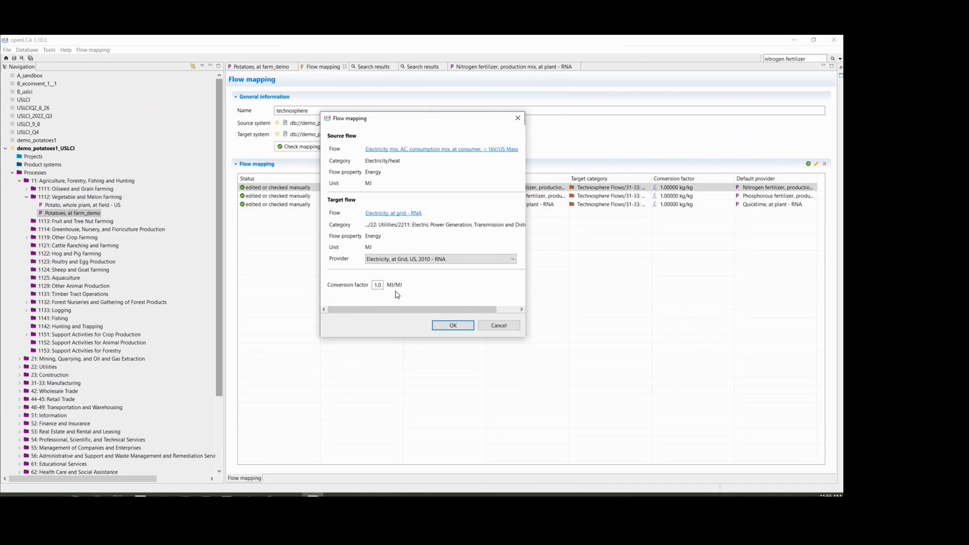
click(445, 329)
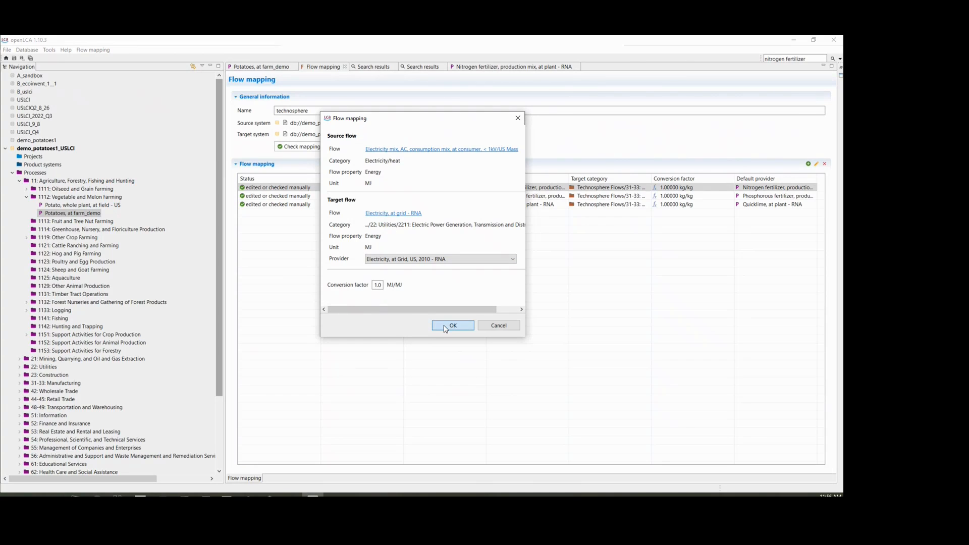
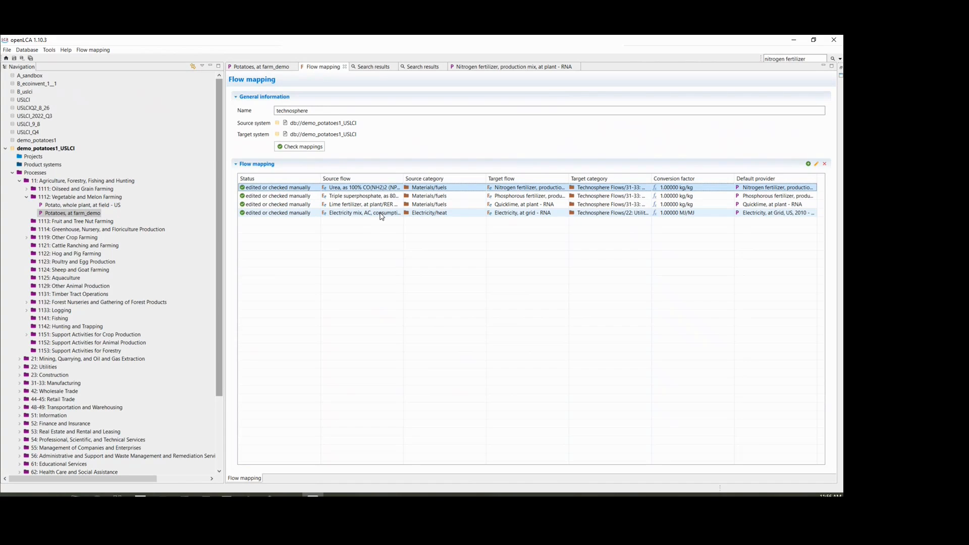
Start another technosphere mapping entry and open the Materials/fuels category to choose its source flow
click(808, 164)
click(375, 150)
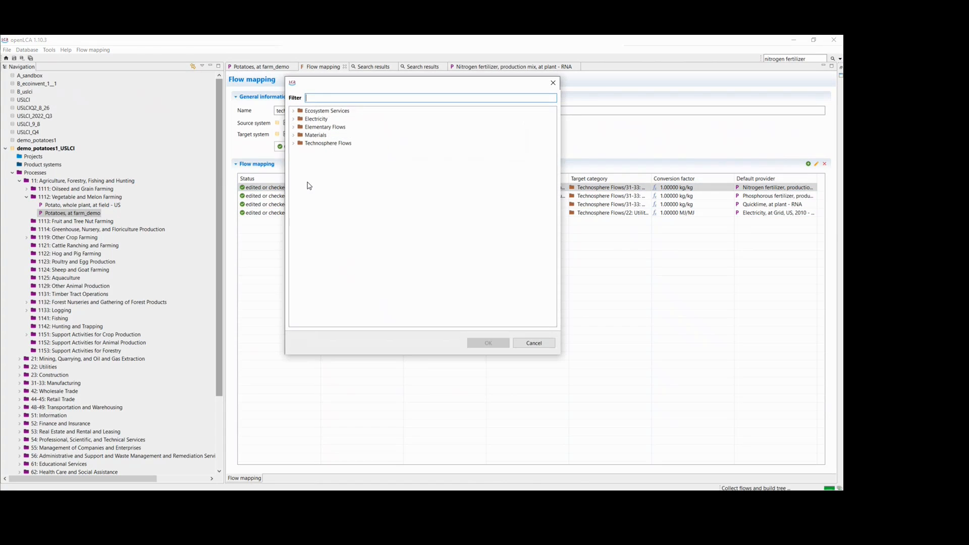
click(293, 143)
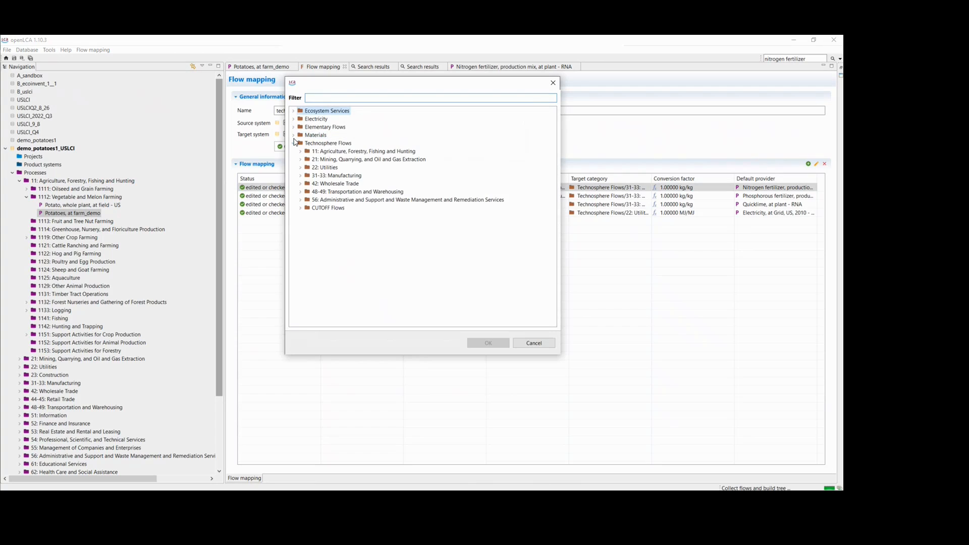
click(293, 135)
click(299, 145)
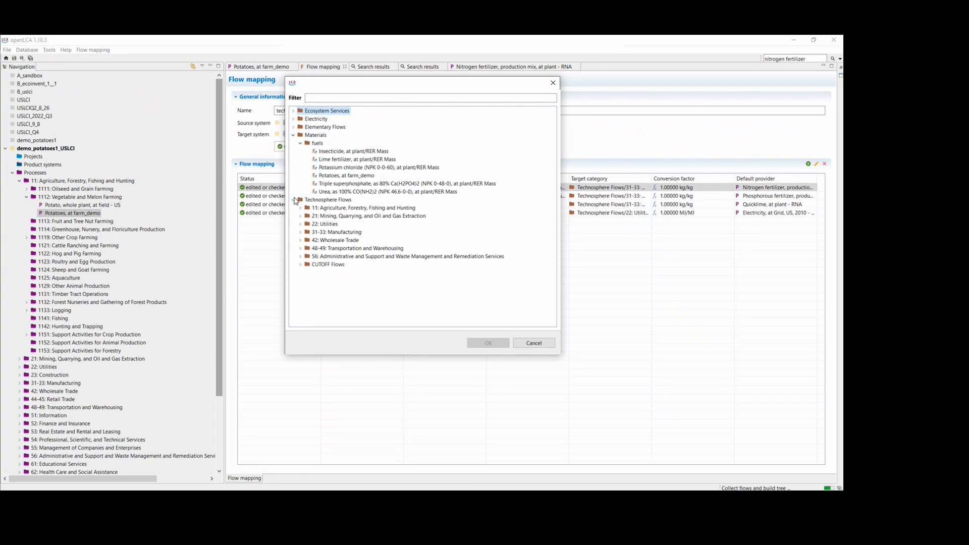
Set the new mapping's source flow to Potassium chloride (NPK 0-0-60), at plant/RER Mass from the Materials/fuels category
click(294, 200)
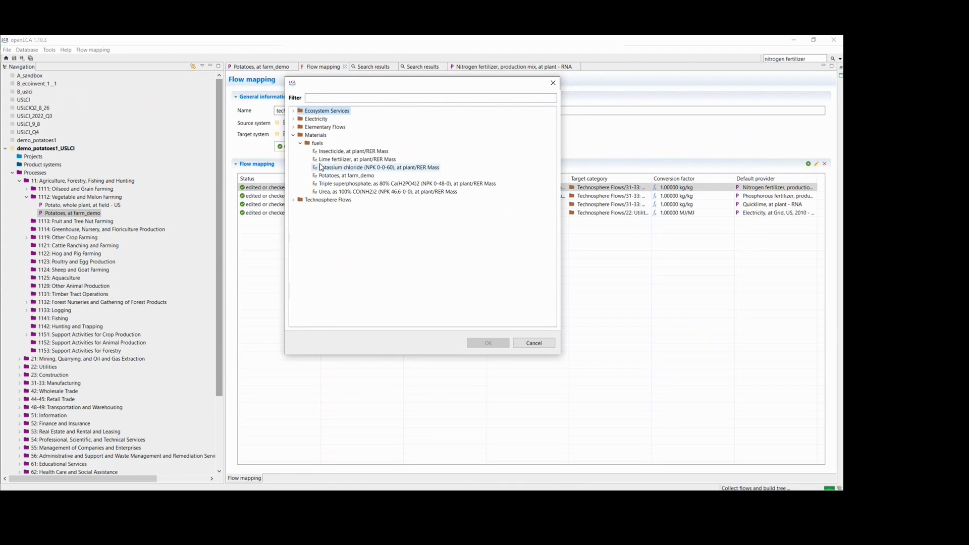
click(325, 168)
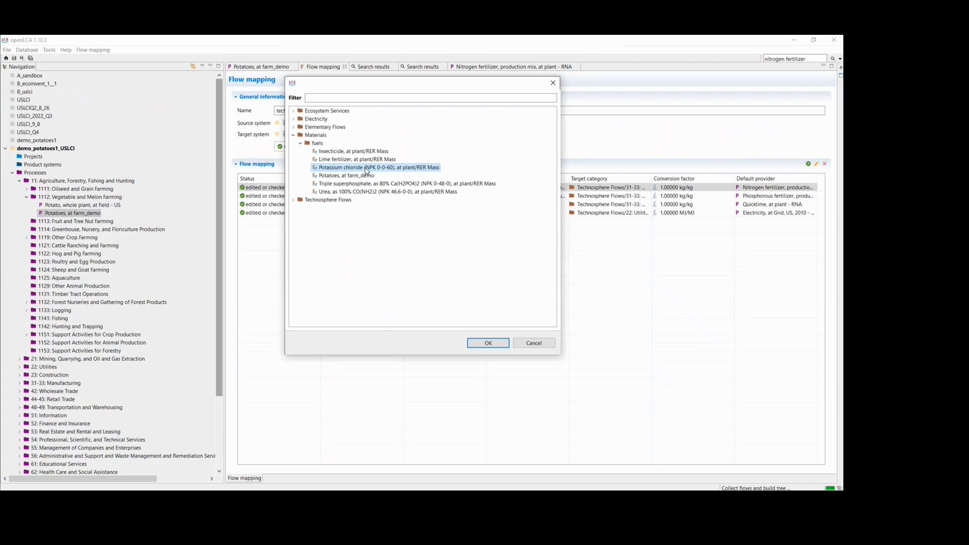
click(498, 345)
Set the target flow to Potassium chloride, as K2O, at regional storehouse from Technosphere Flows/CUTOFF Flows and confirm the mapping without a provider
click(368, 216)
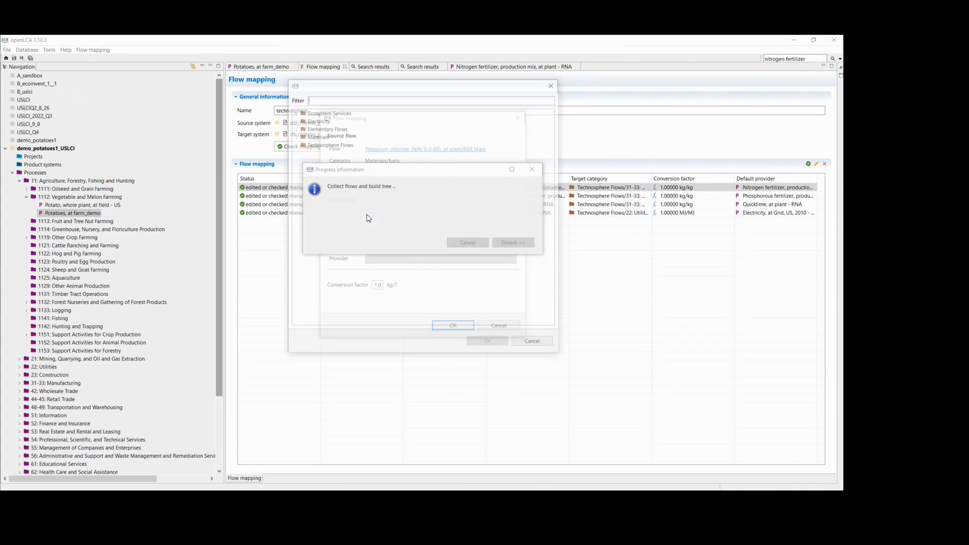
click(293, 144)
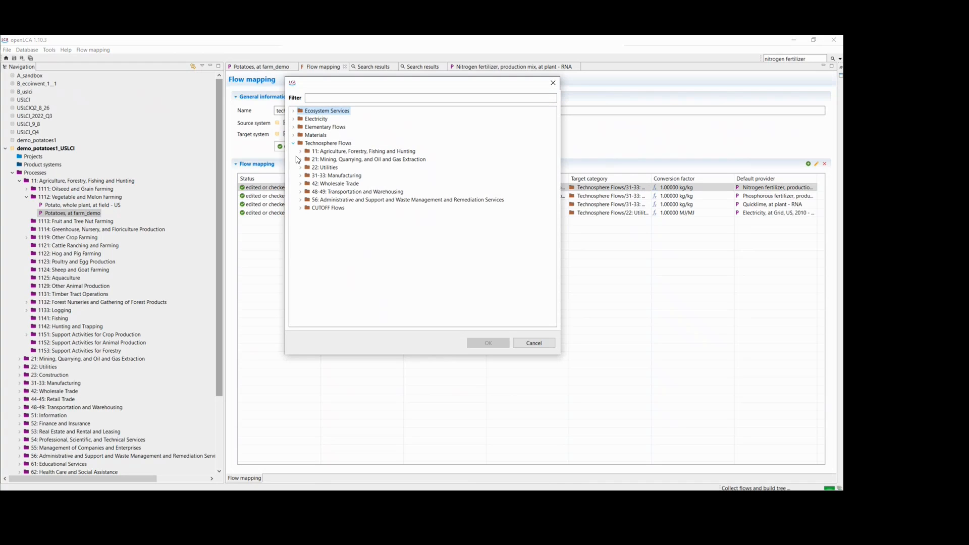
click(302, 208)
scroll(323, 222, down, 20)
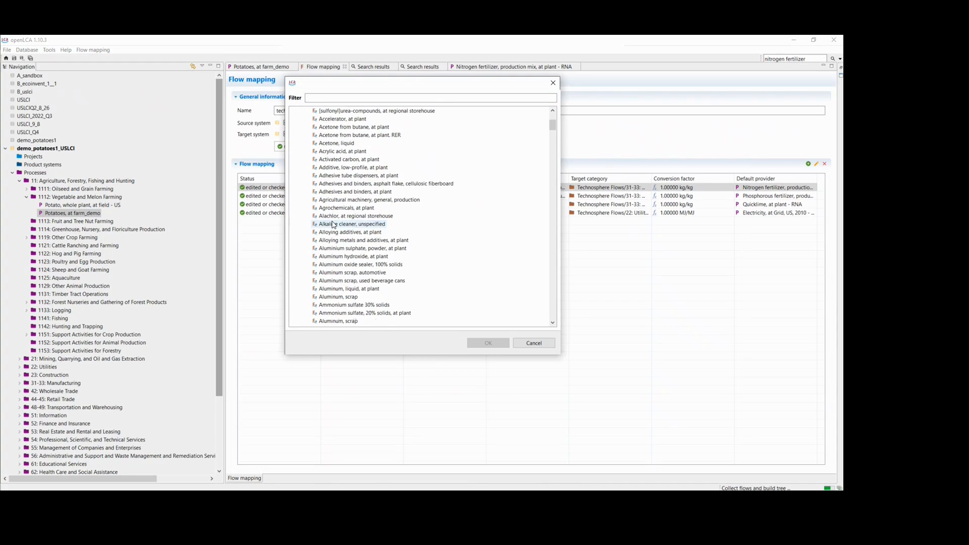
scroll(354, 252, down, 20)
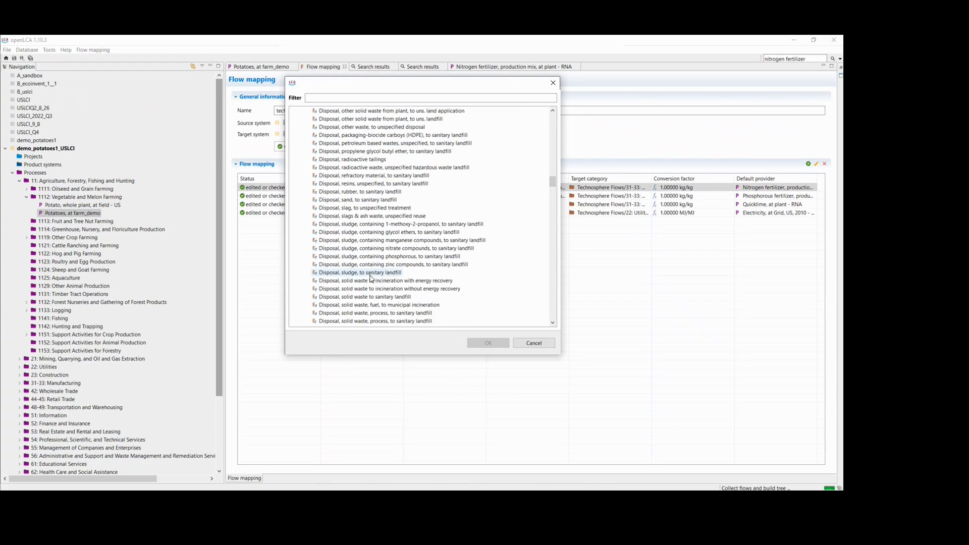
scroll(375, 280, down, 20)
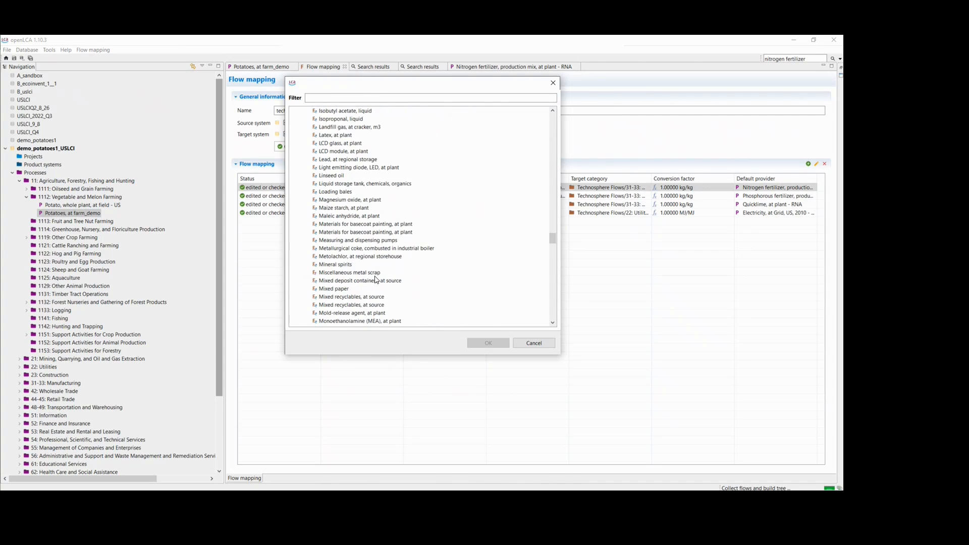
scroll(375, 279, down, 8)
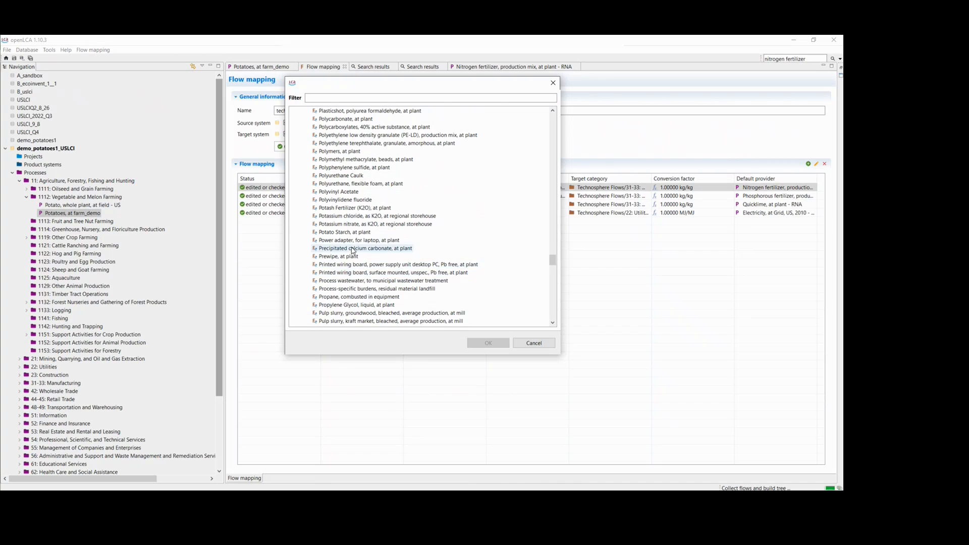
click(355, 217)
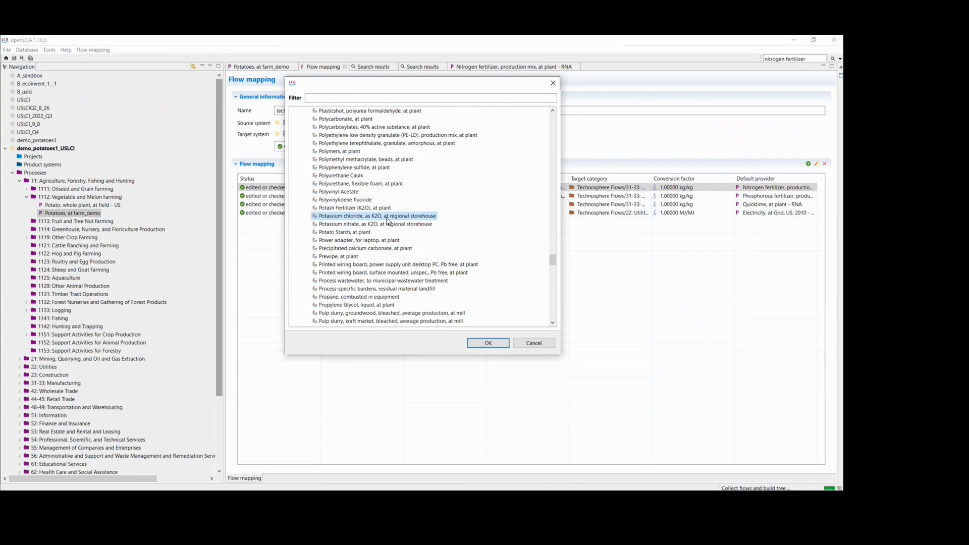
double_click(424, 218)
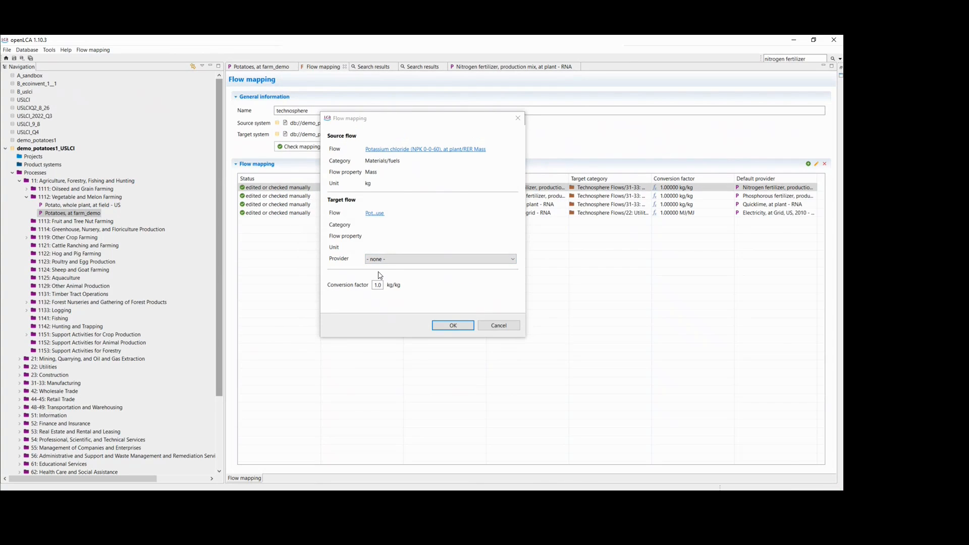
click(451, 326)
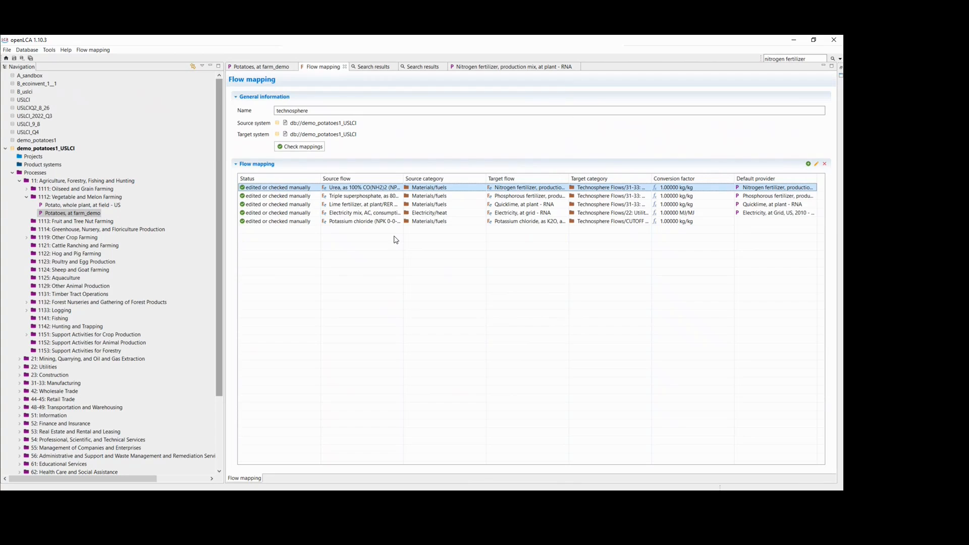
Apply the flow mapping to all processes in the database, with replaced and unused flows deleted
click(93, 50)
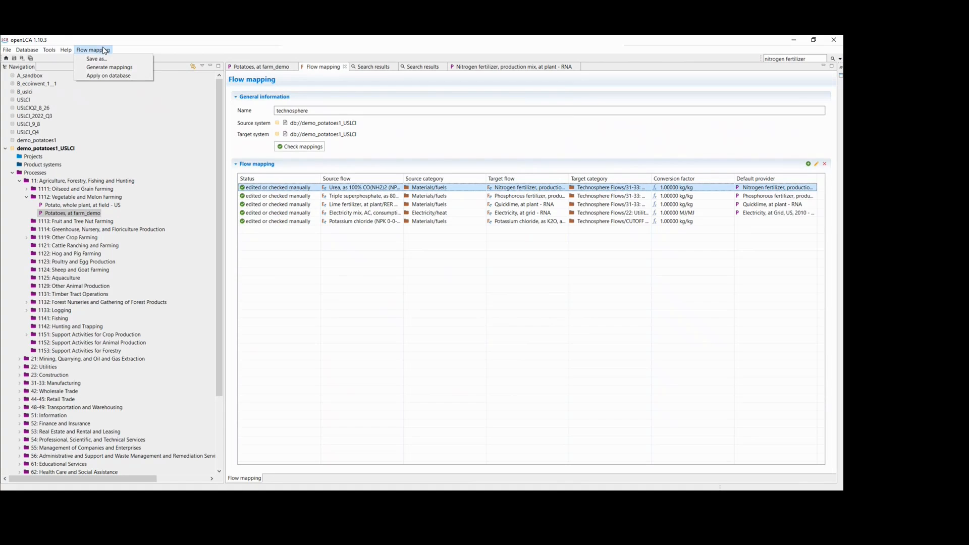
click(104, 77)
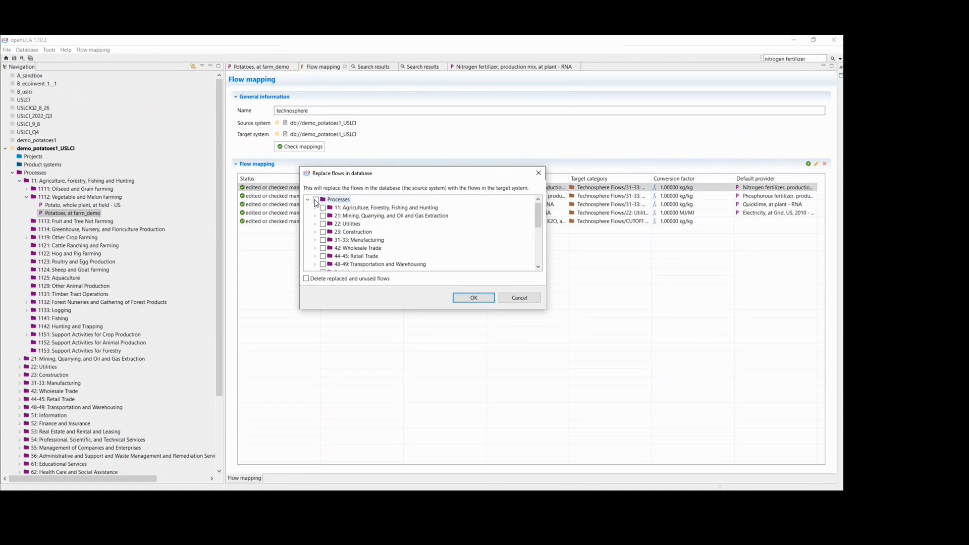
click(305, 278)
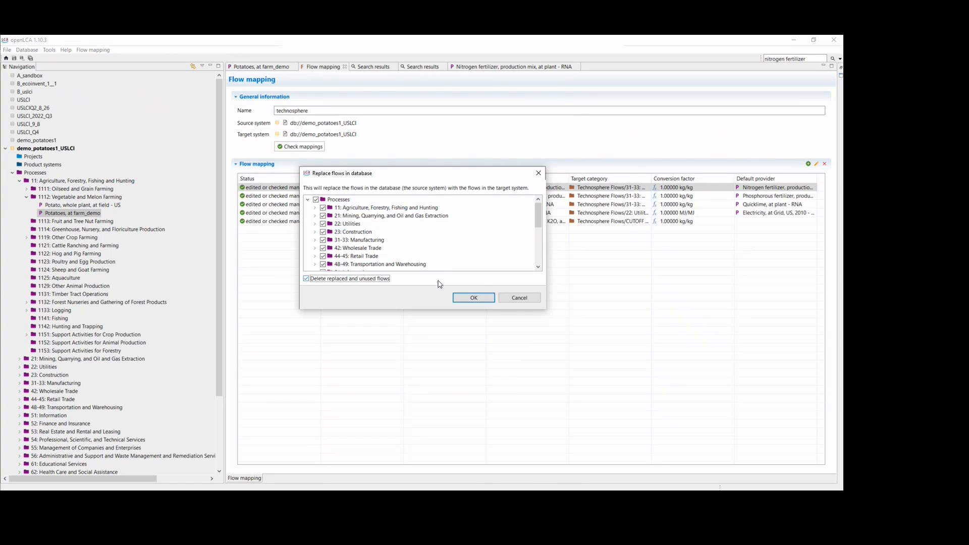
click(477, 298)
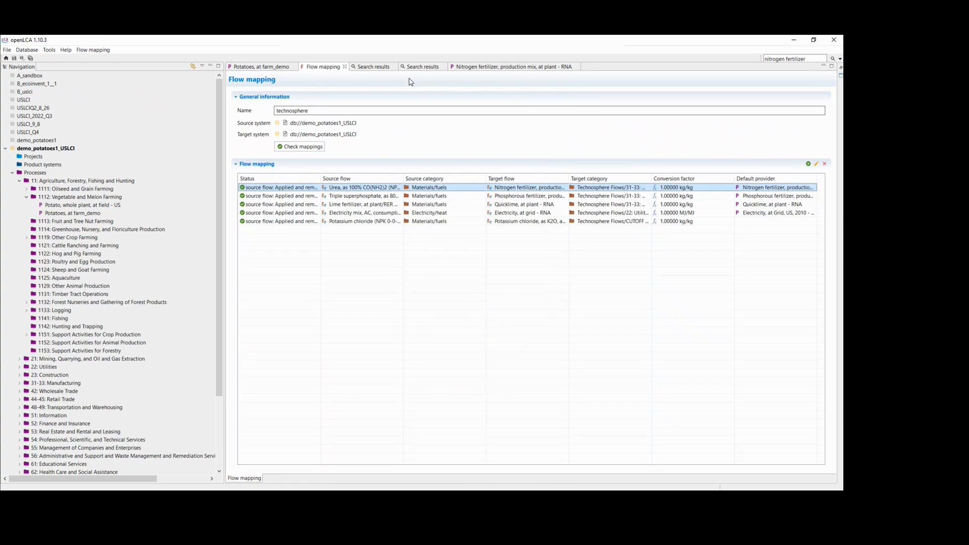
Close all open editors and reopen the Potatoes, at farm_demo process on its inputs and outputs
right_click(361, 68)
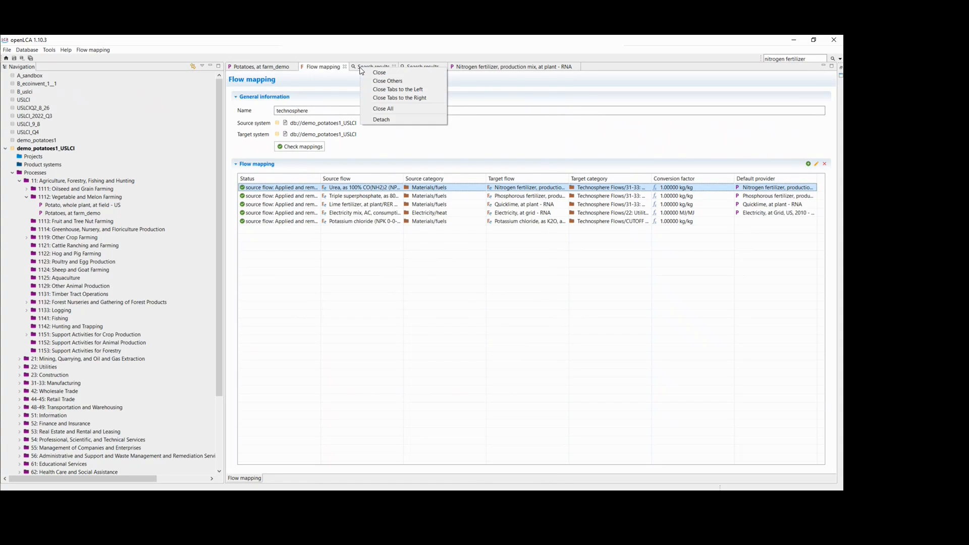
click(382, 109)
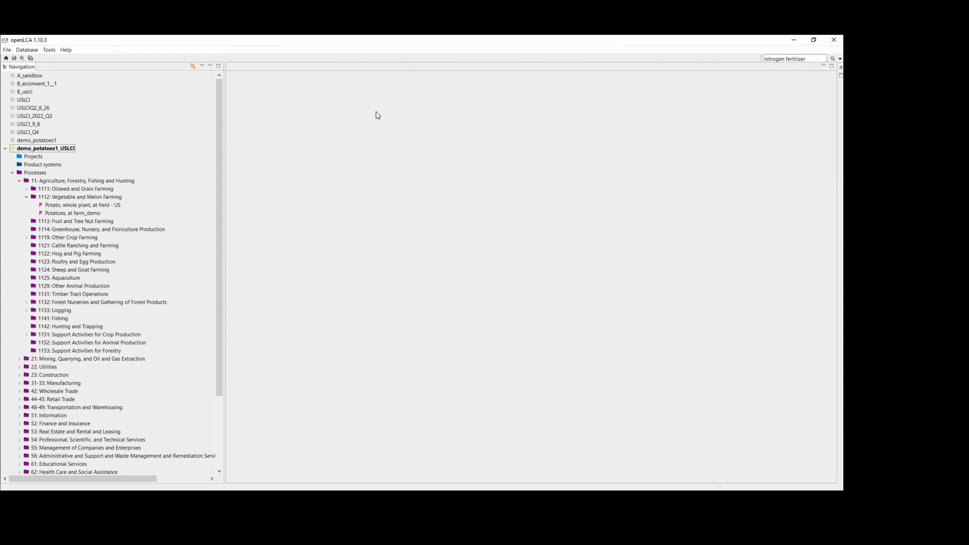
double_click(85, 214)
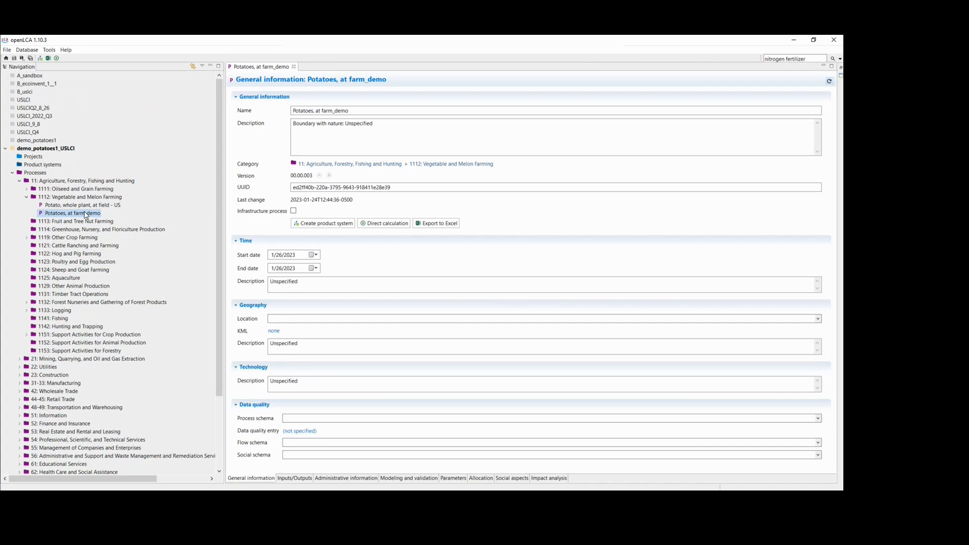
click(296, 479)
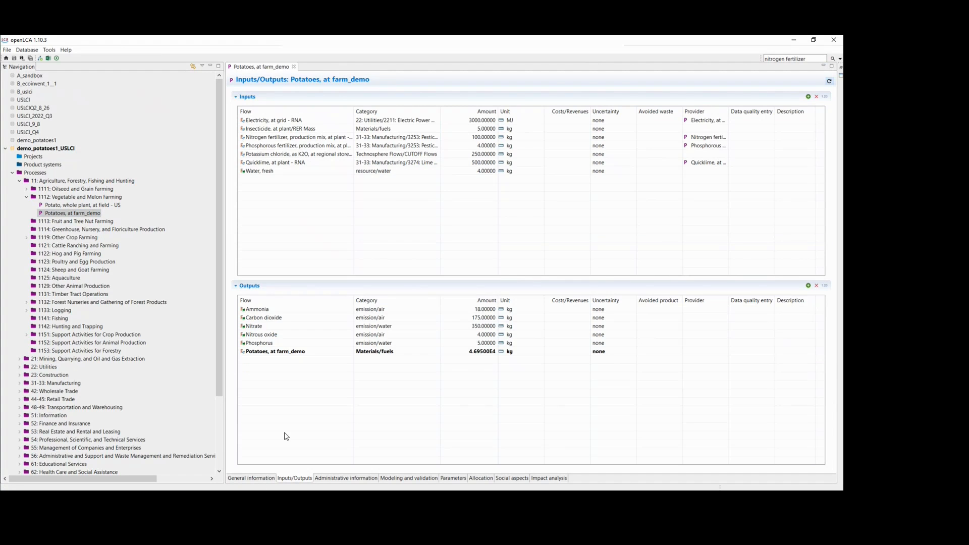
Widen the category column of the process inputs and examine the replaced flows' categories and the remaining insecticide flow
click(378, 121)
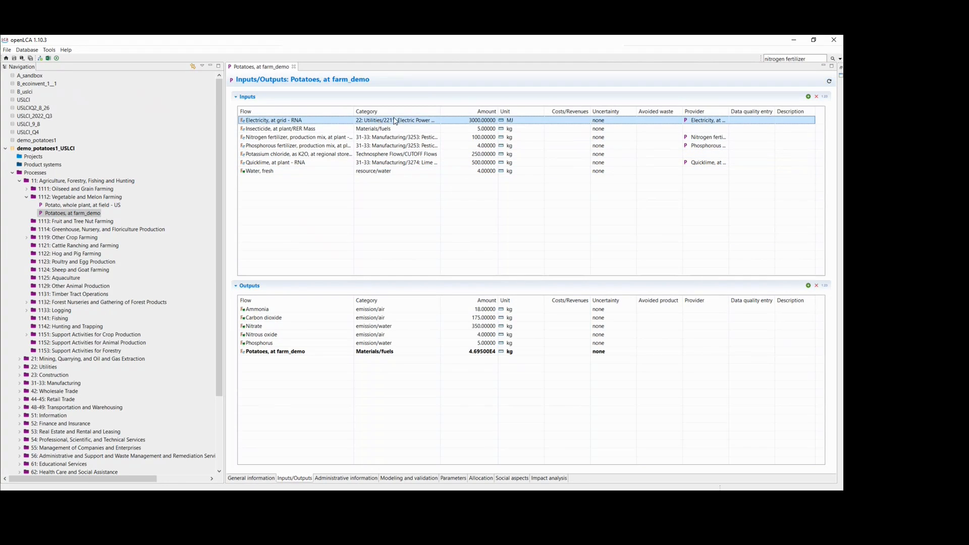
drag(440, 108, 515, 107)
click(447, 138)
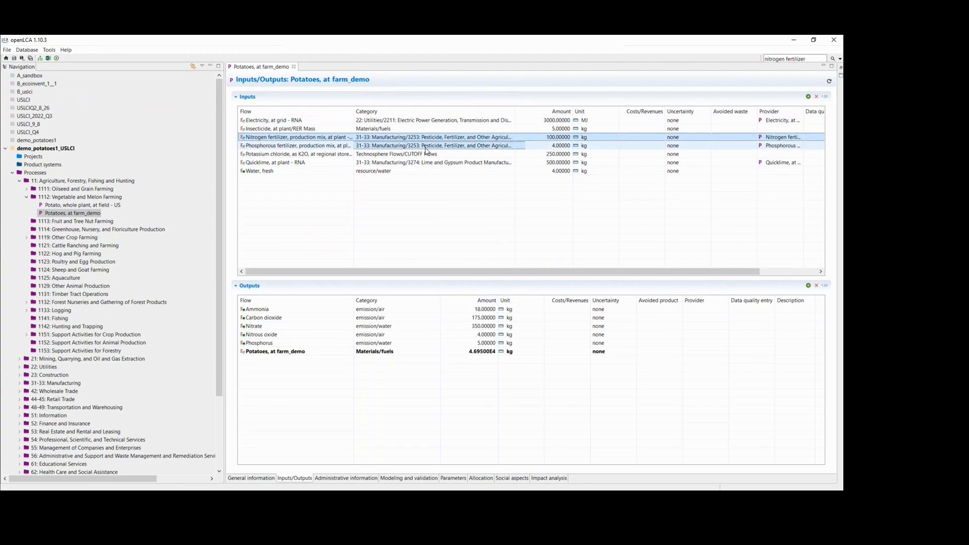
click(426, 146)
click(403, 162)
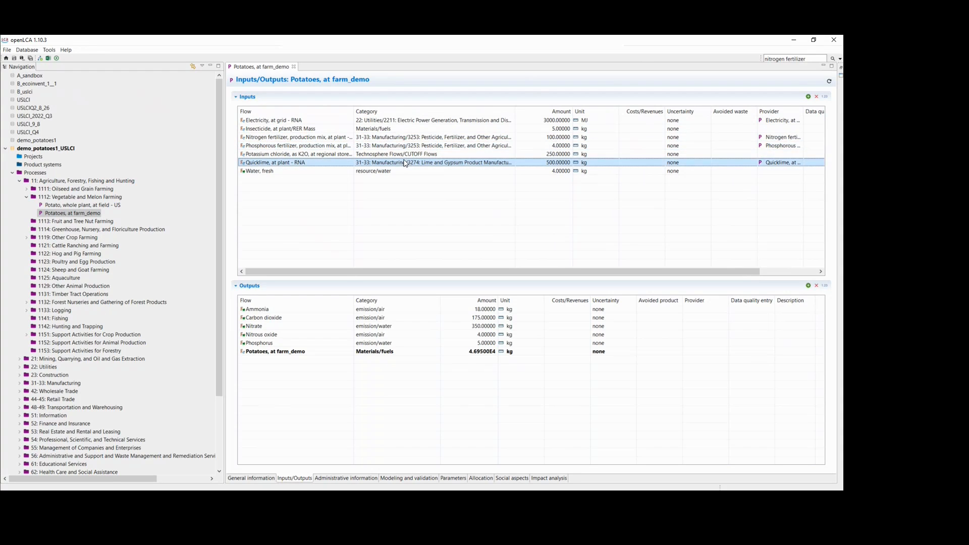
click(344, 146)
click(325, 137)
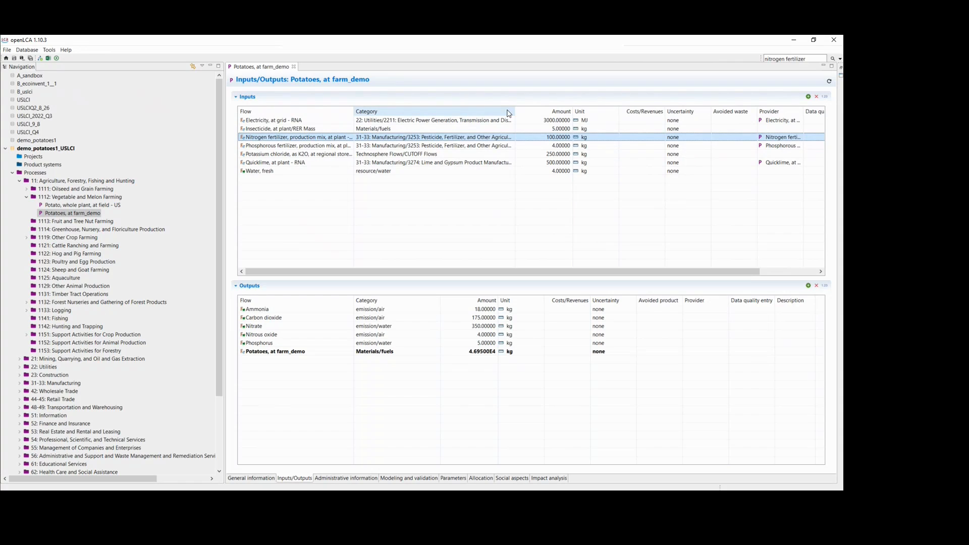
click(339, 130)
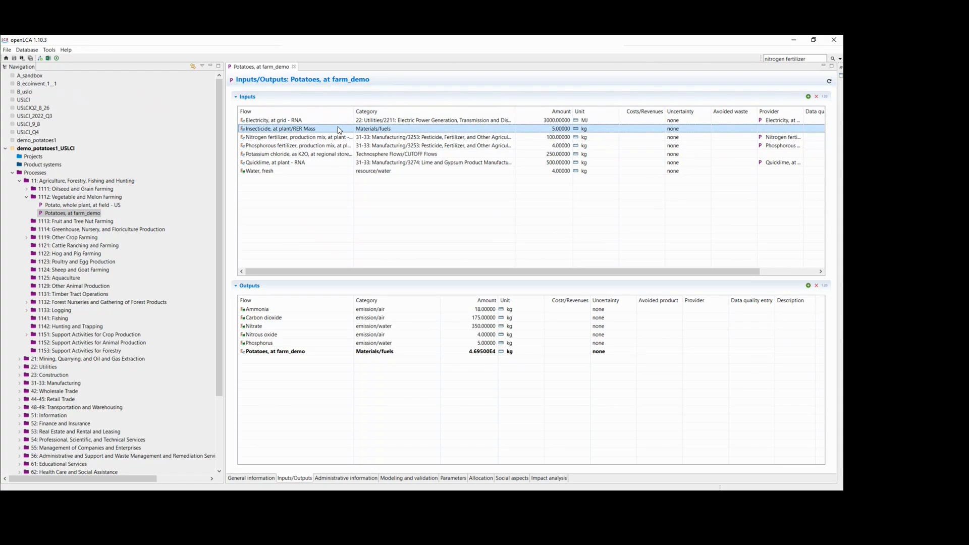
Collapse the Processes folder and expand the Flows tree down to Technosphere Flows/CUTOFF Flows
click(15, 177)
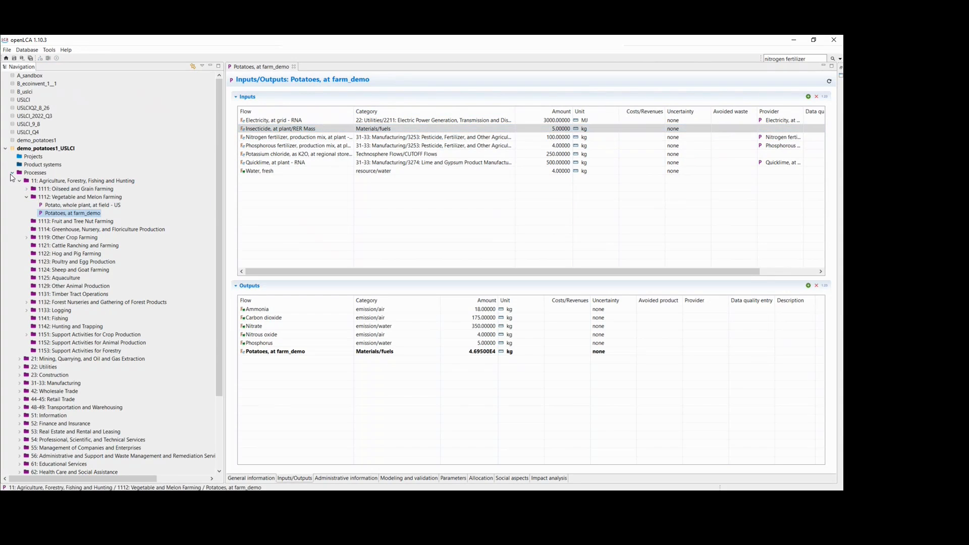
click(13, 173)
click(13, 181)
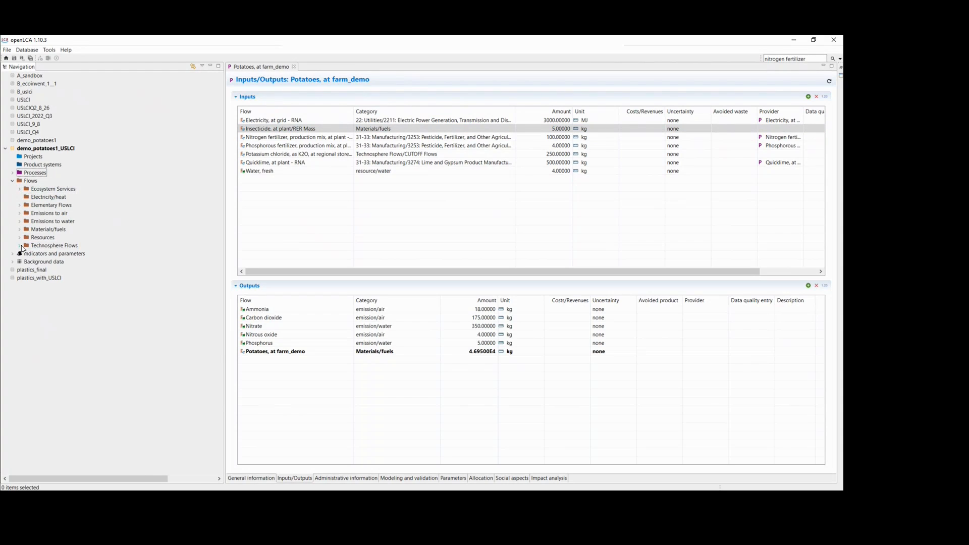
click(20, 246)
click(26, 415)
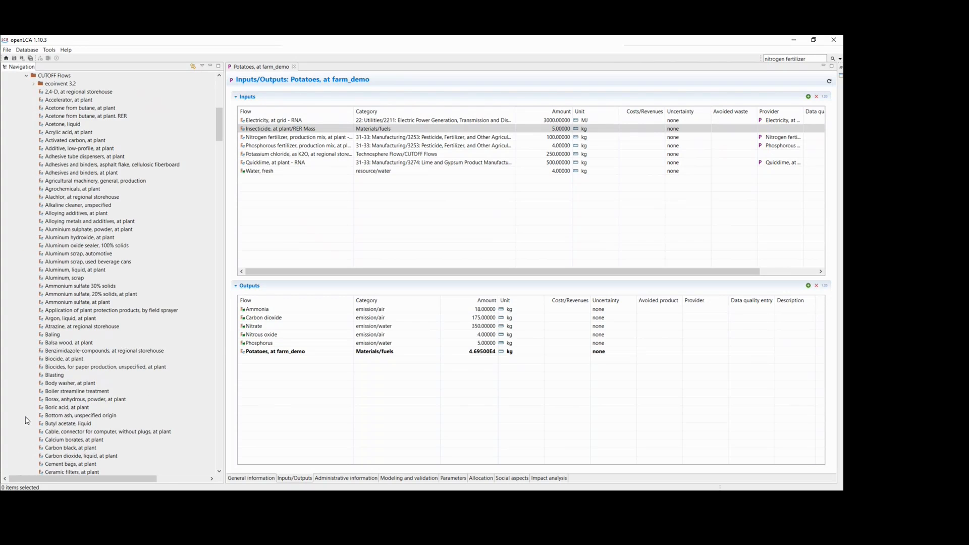
click(54, 125)
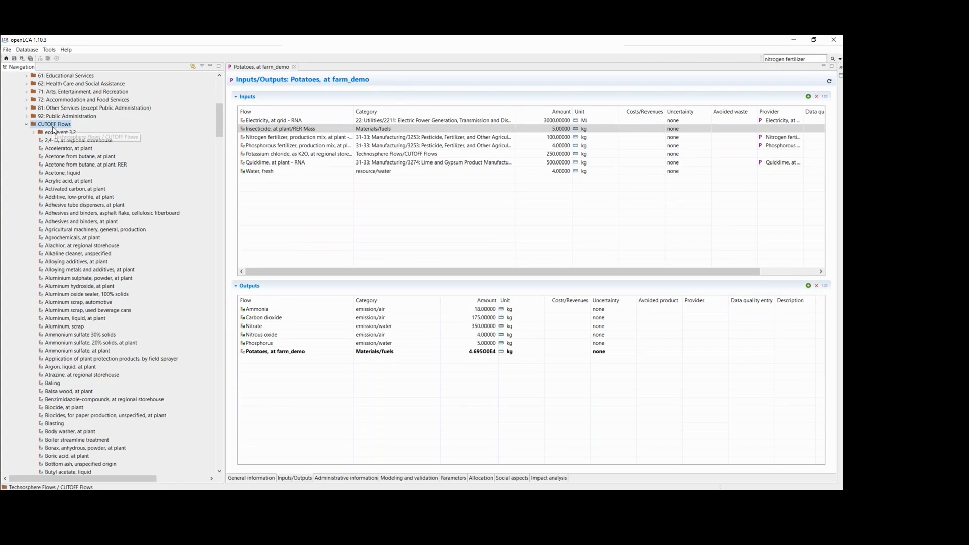
Create a product flow named "Insecticide, at plant" in CUTOFF Flows, with description "CUTOFF flow" and reference property Mass
right_click(42, 126)
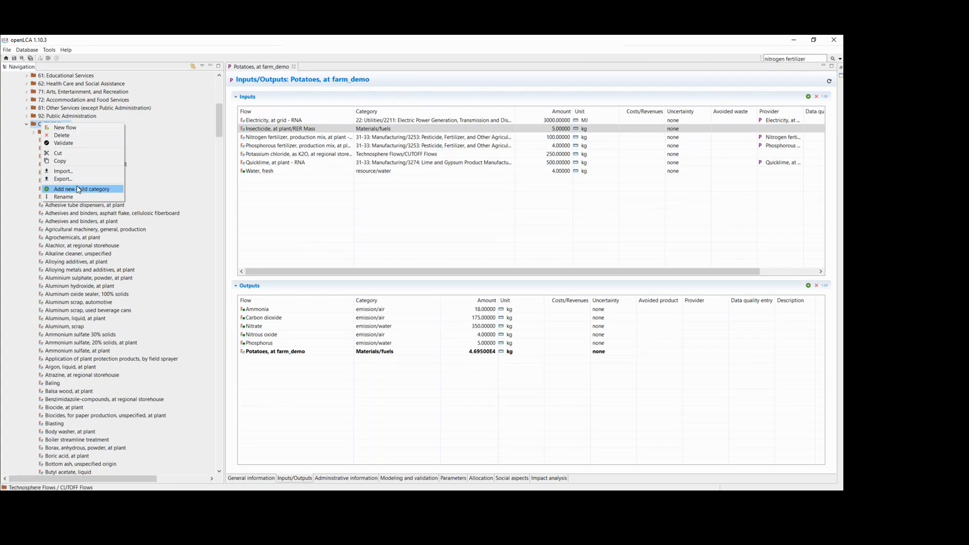
click(76, 131)
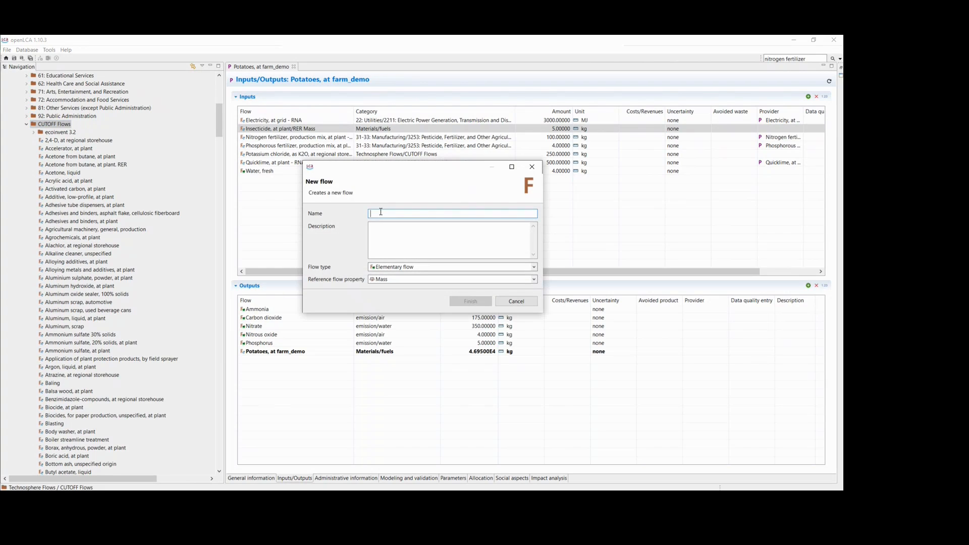
text(Insecticide, at plant)
click(446, 236)
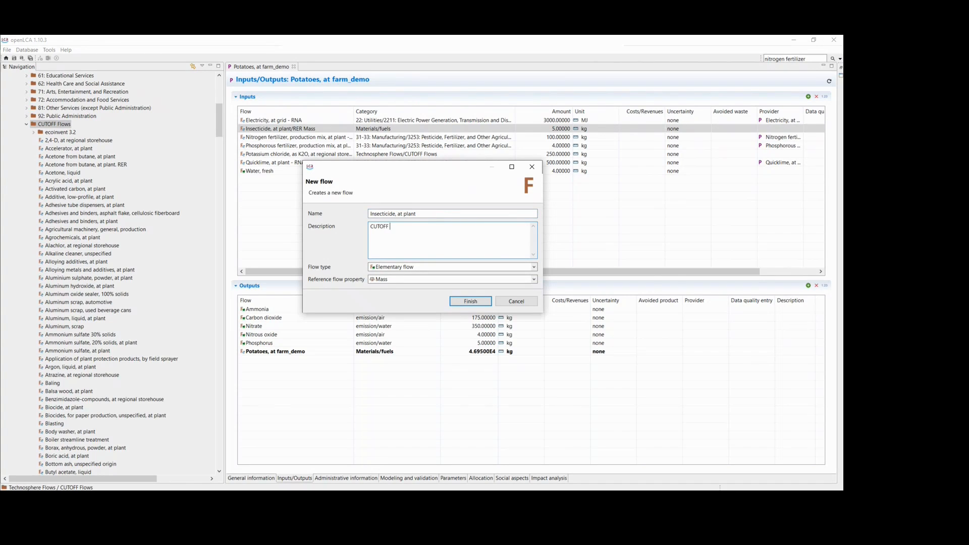
click(423, 266)
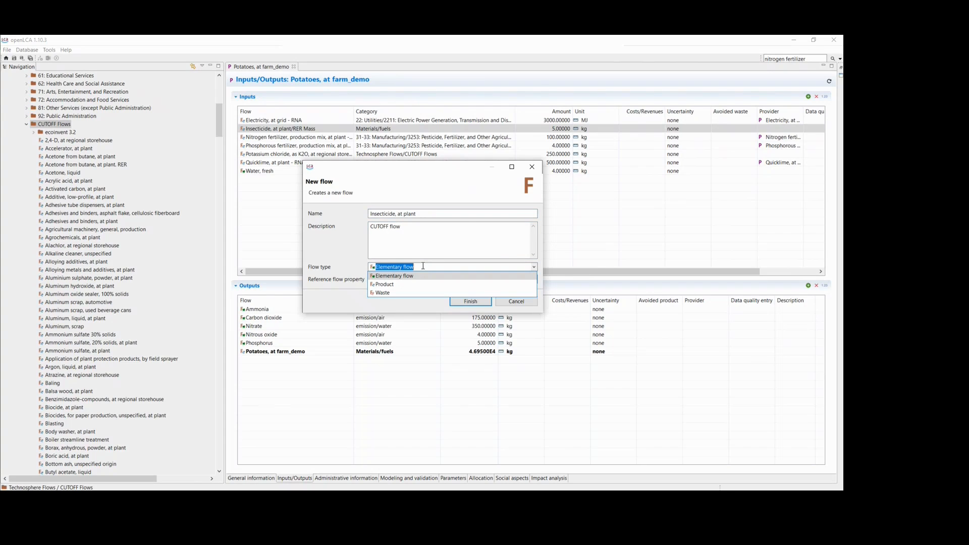
click(393, 284)
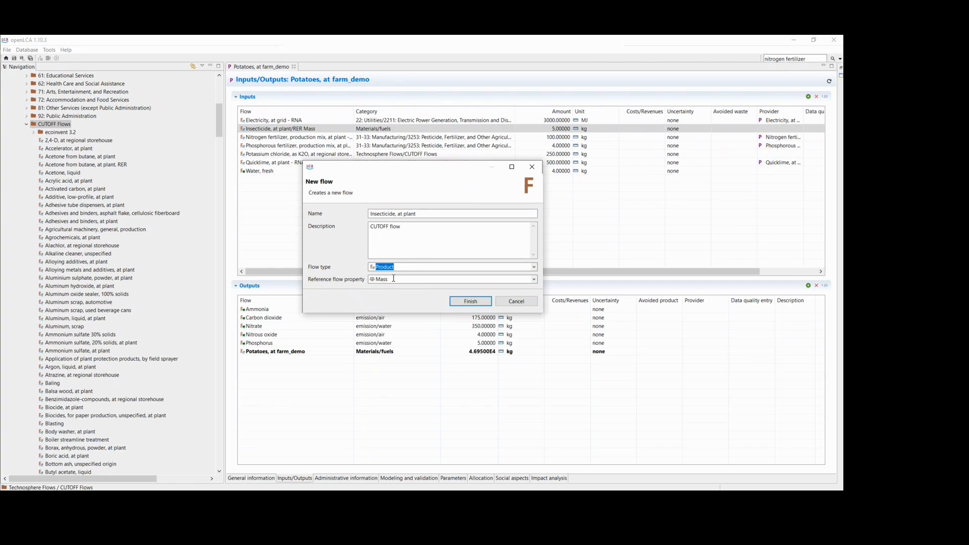
click(457, 315)
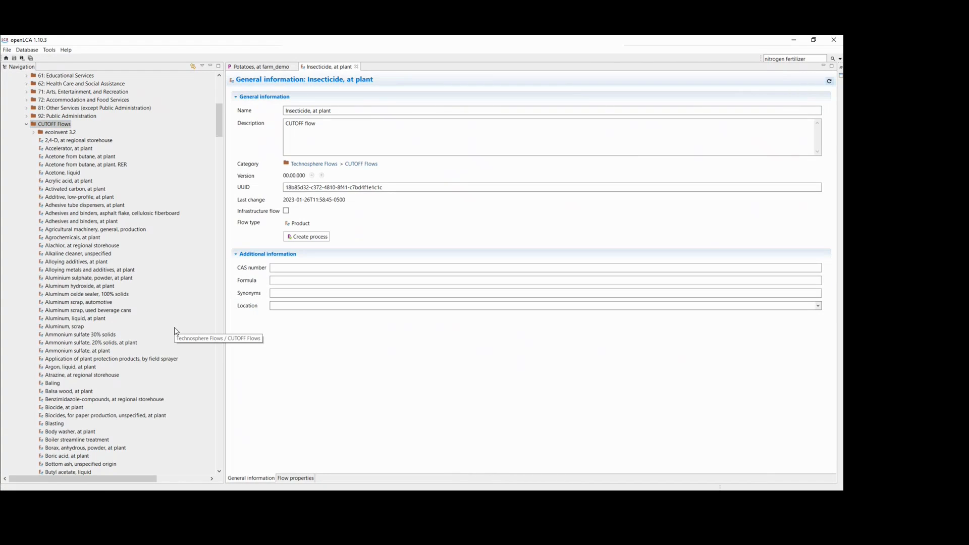
scroll(176, 331, down, 1)
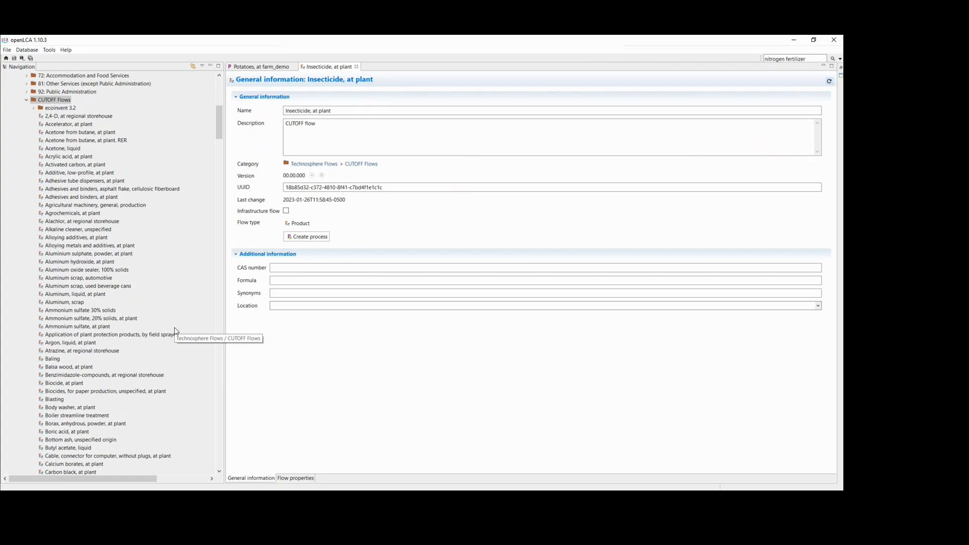
Locate the "Insecticide, at plant" flow within CUTOFF Flows and close its editor
click(330, 123)
drag(219, 135, 204, 320)
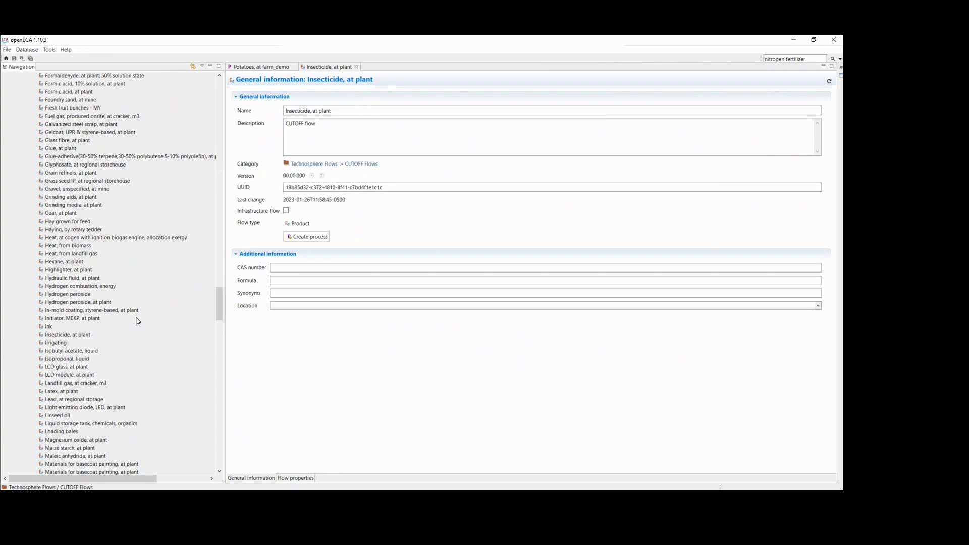
click(77, 334)
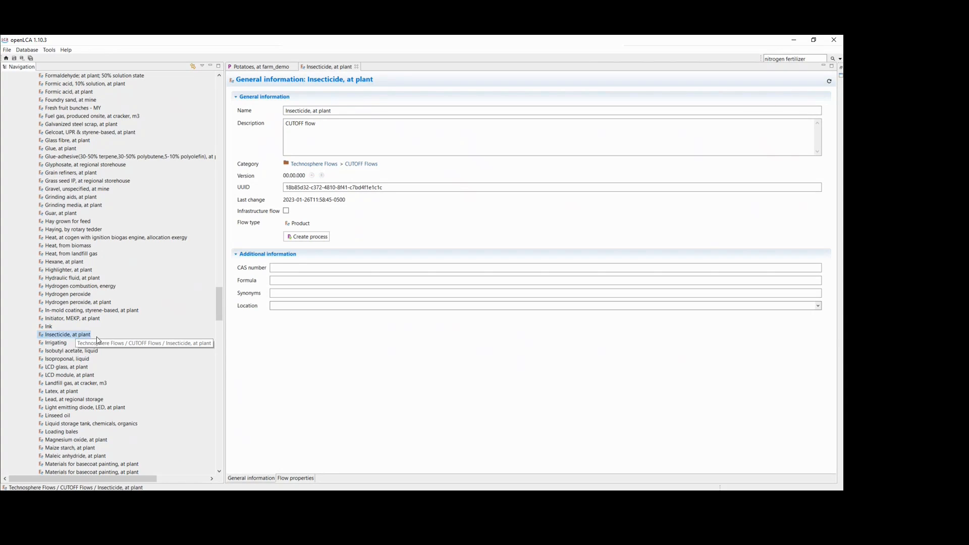
click(356, 67)
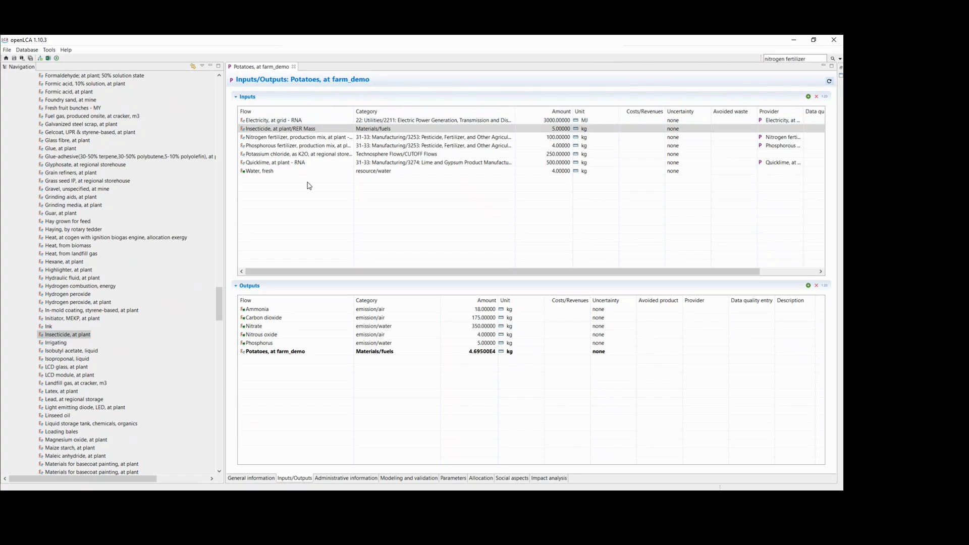
Create a new flow mapping with the demo_potatoes1_USLCI database as both source and target system
click(50, 50)
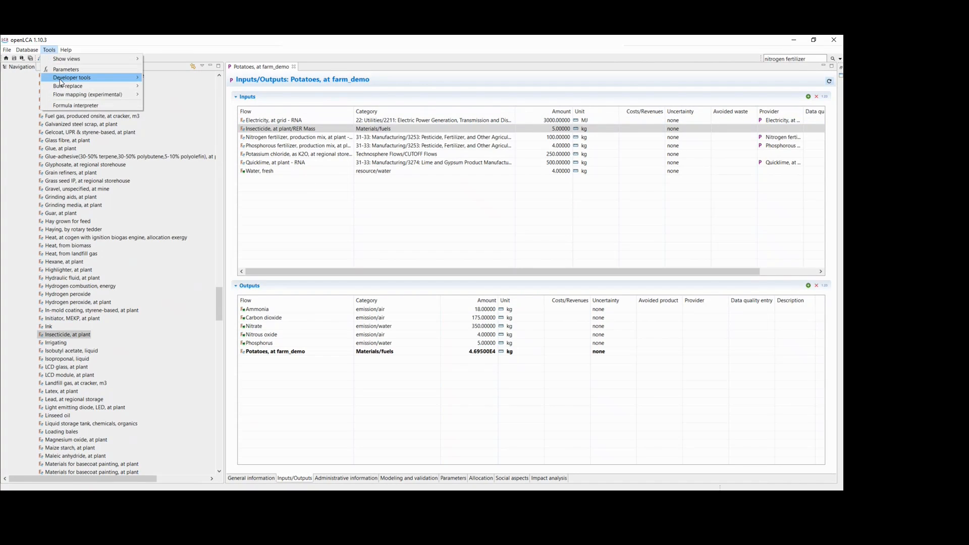
mouse_move(136, 94)
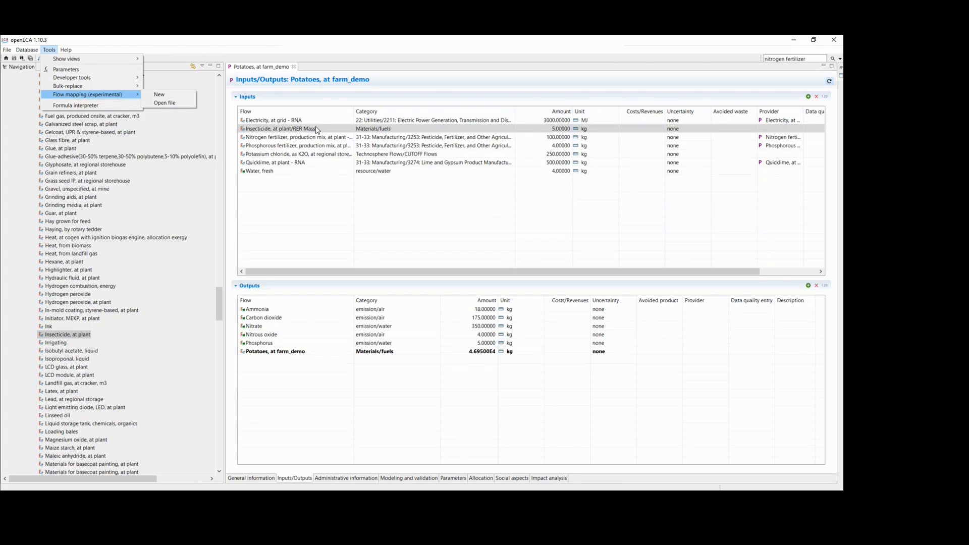
click(177, 95)
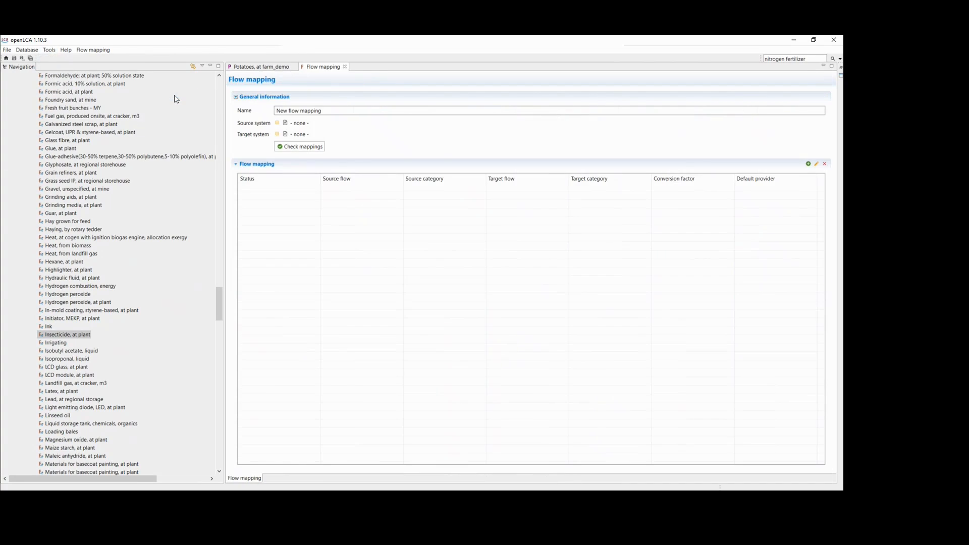
click(277, 123)
click(277, 134)
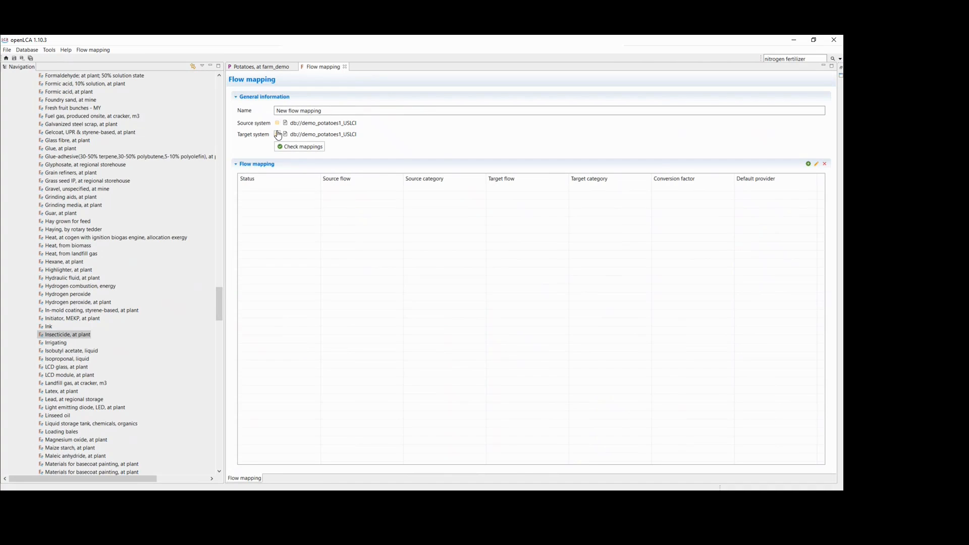
Add a mapping entry with "Insecticide, at plant/RER Mass" from Materials/fuels as its source flow
click(807, 165)
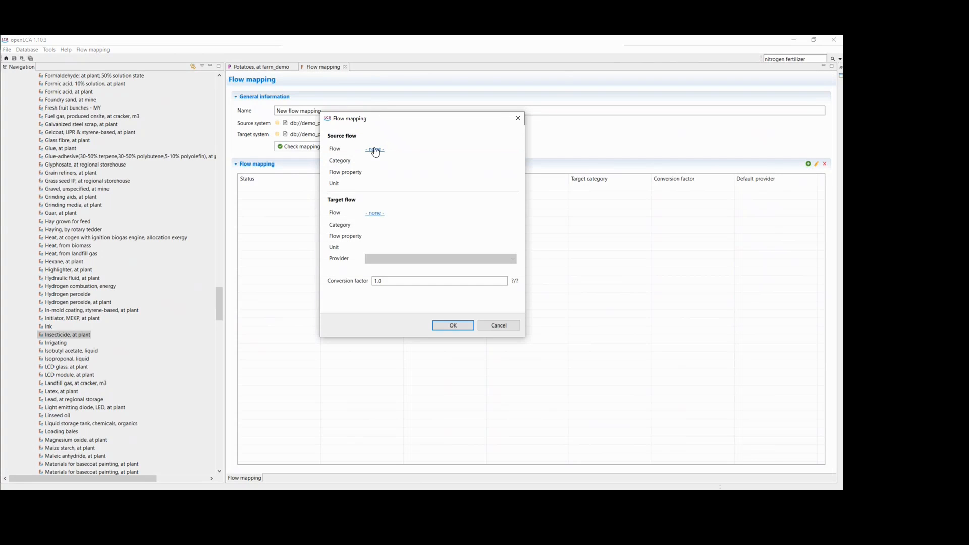
click(373, 150)
click(293, 127)
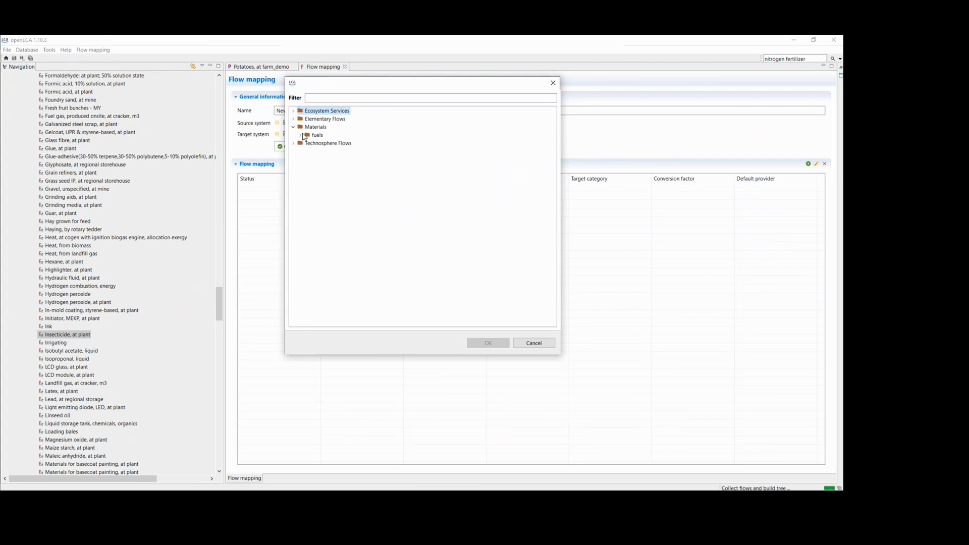
click(300, 135)
click(315, 144)
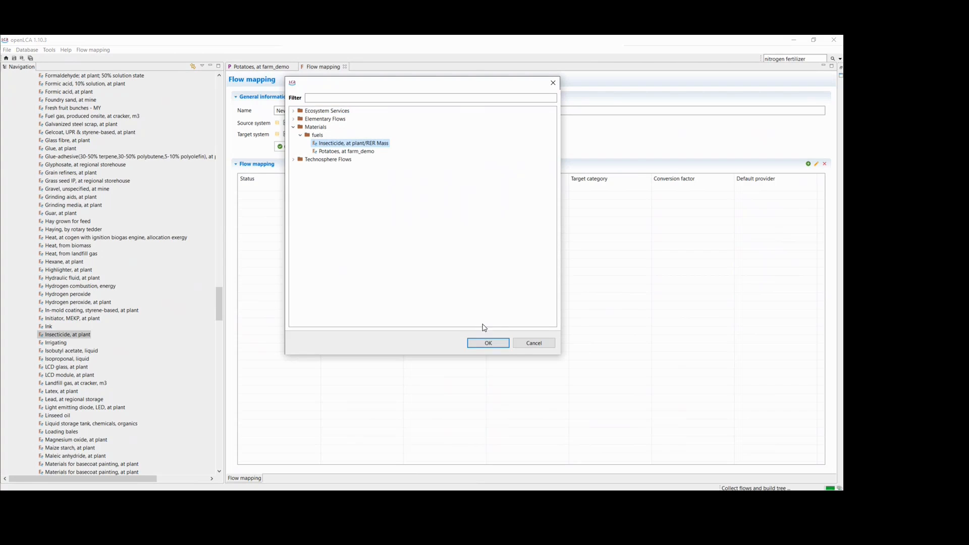
click(487, 342)
Filter for "insecticide", set "Insecticide, at plant" from Technosphere Flows/CUTOFF Flows as the target flow, and confirm the mapping entry
click(380, 211)
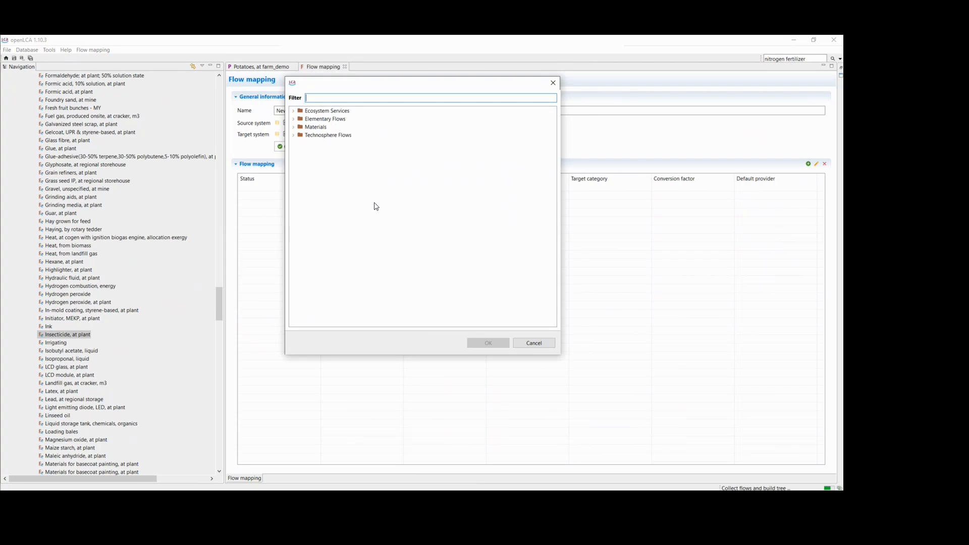
click(294, 134)
click(300, 201)
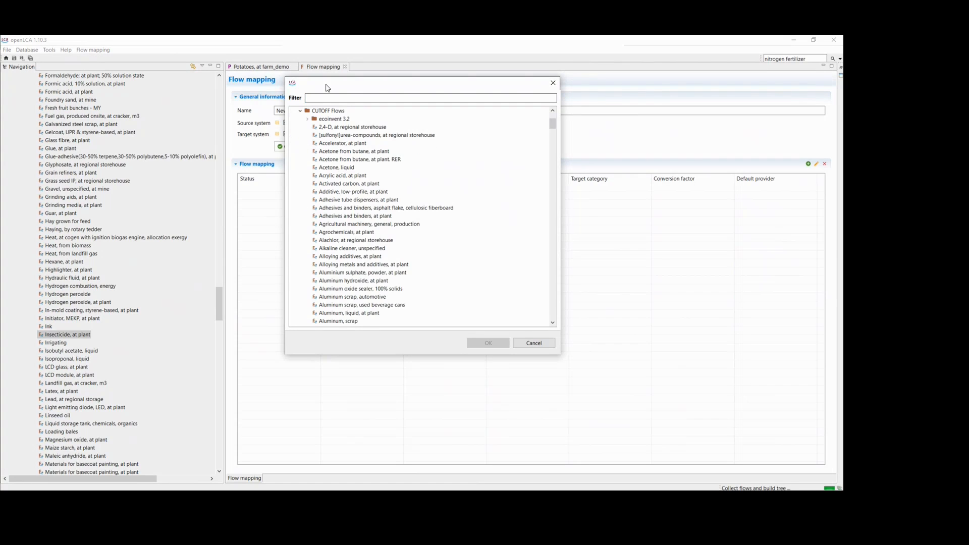
click(322, 97)
text(insect)
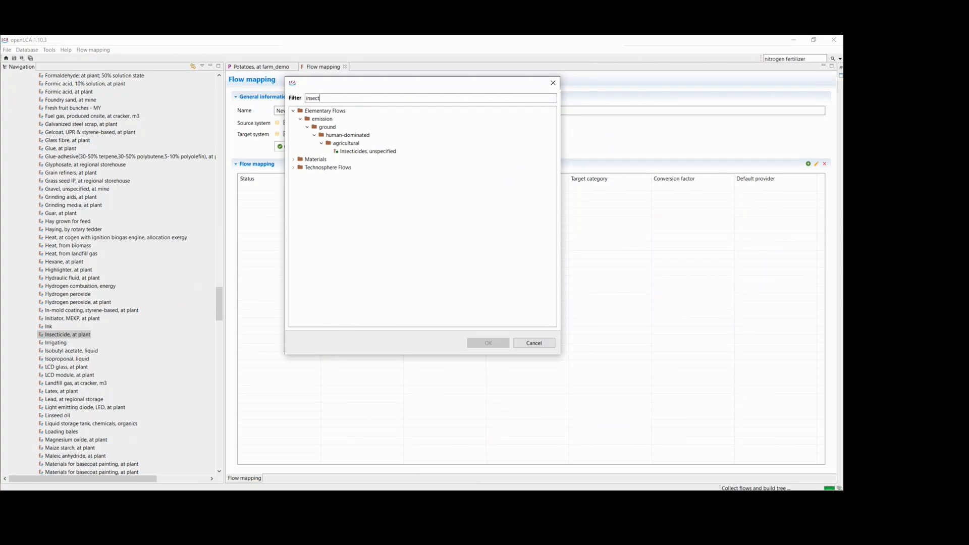
text(icide)
click(293, 167)
click(300, 175)
click(316, 183)
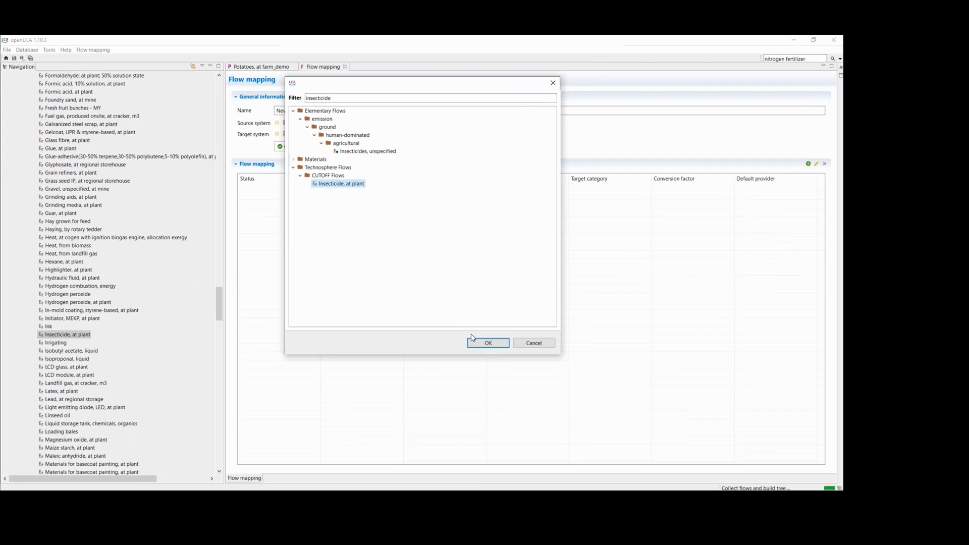
click(475, 343)
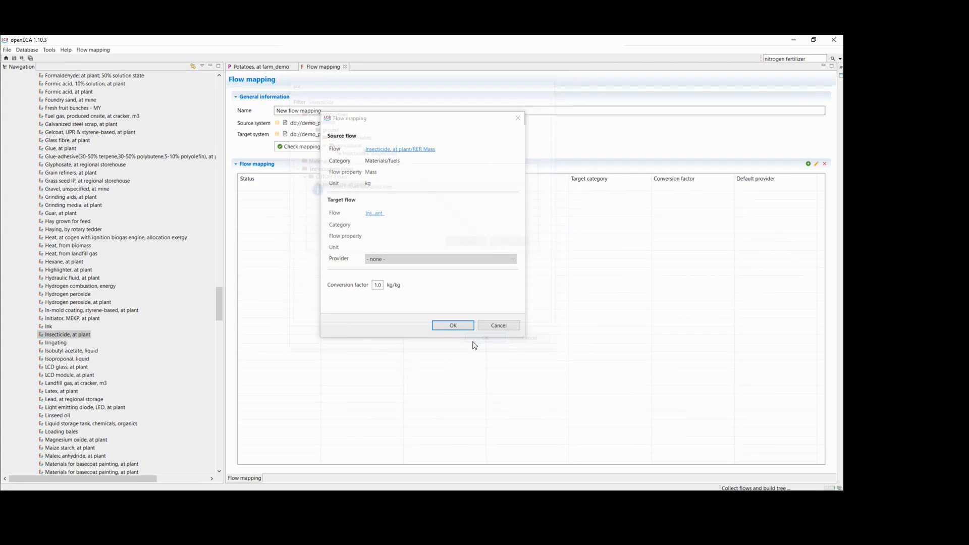
click(452, 324)
Apply the mapping to all processes in the database, deleting replaced and unused flows, and close the flow mapping
click(91, 50)
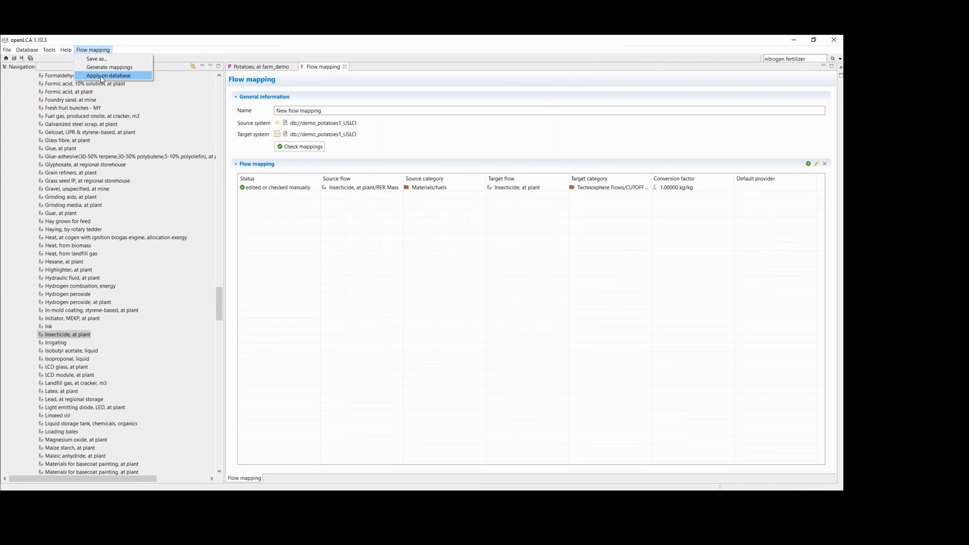
click(93, 76)
click(315, 199)
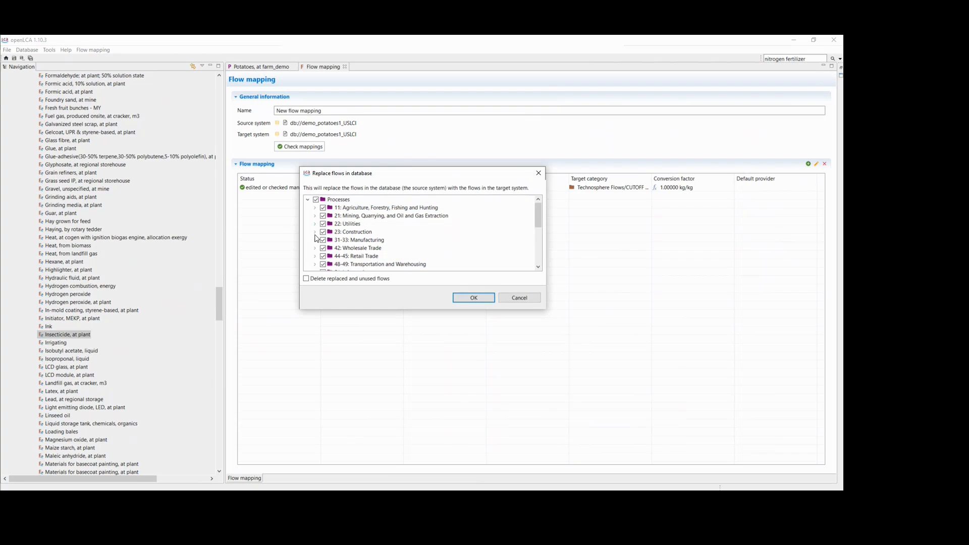
click(306, 279)
click(472, 299)
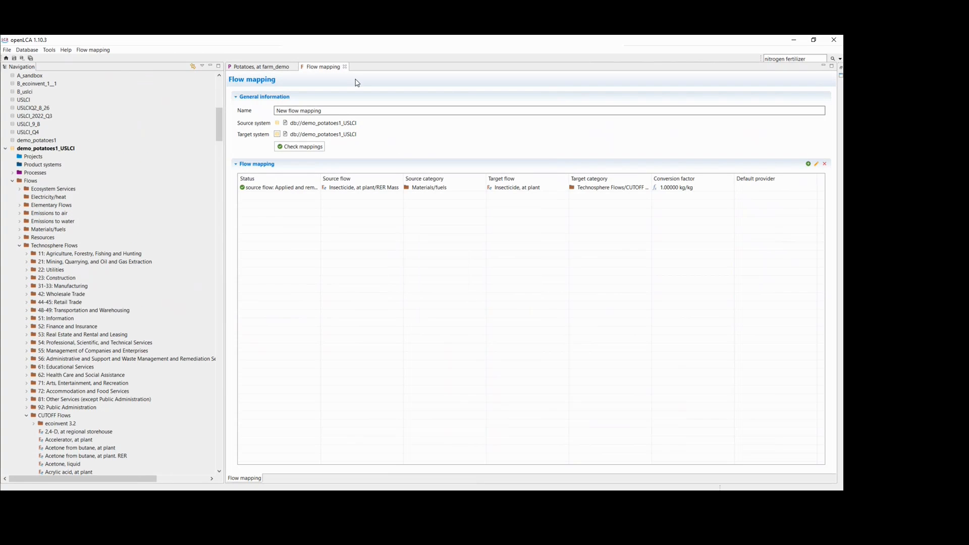
click(345, 66)
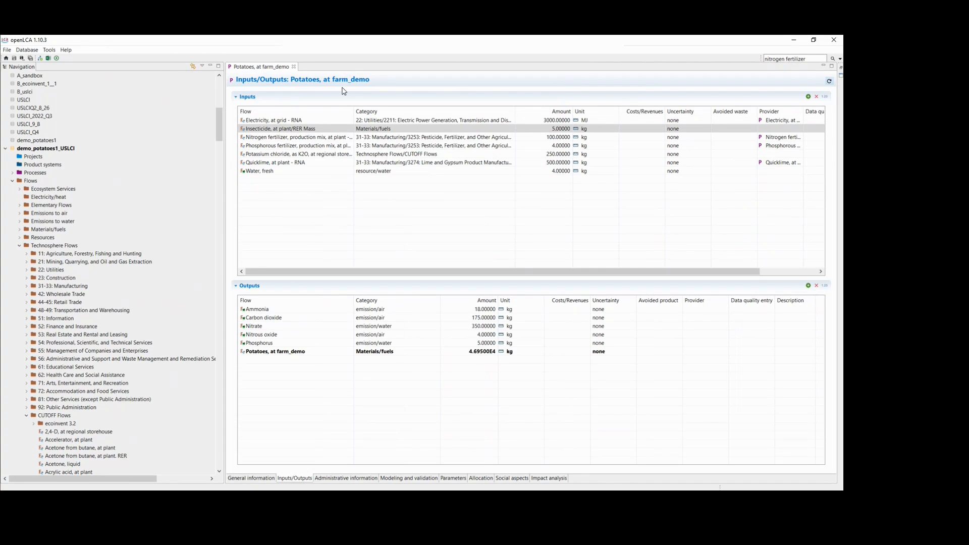
Expand category 11: Agriculture, Forestry, Fishing and Hunting to find 1112: Vegetable and Melon Farming, and collapse CUTOFF Flows
click(318, 352)
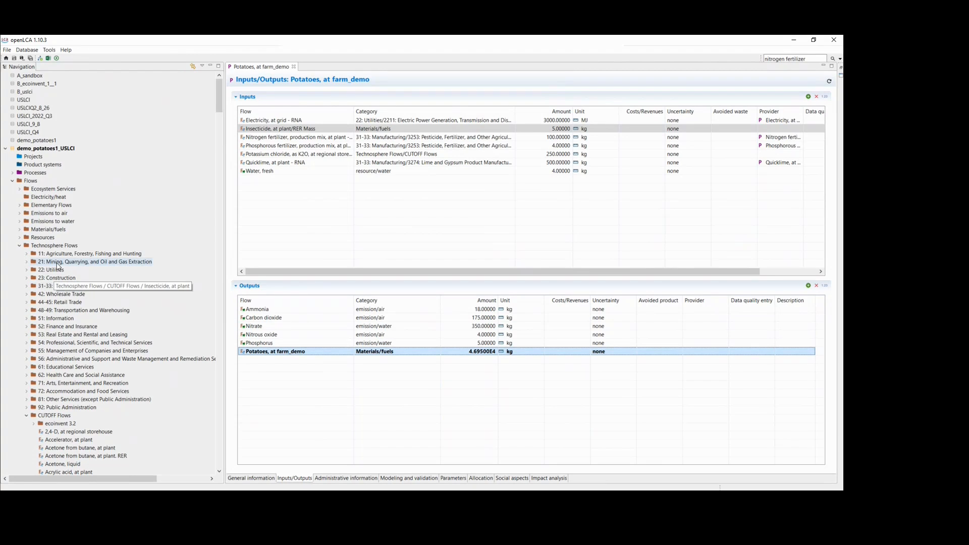
click(28, 255)
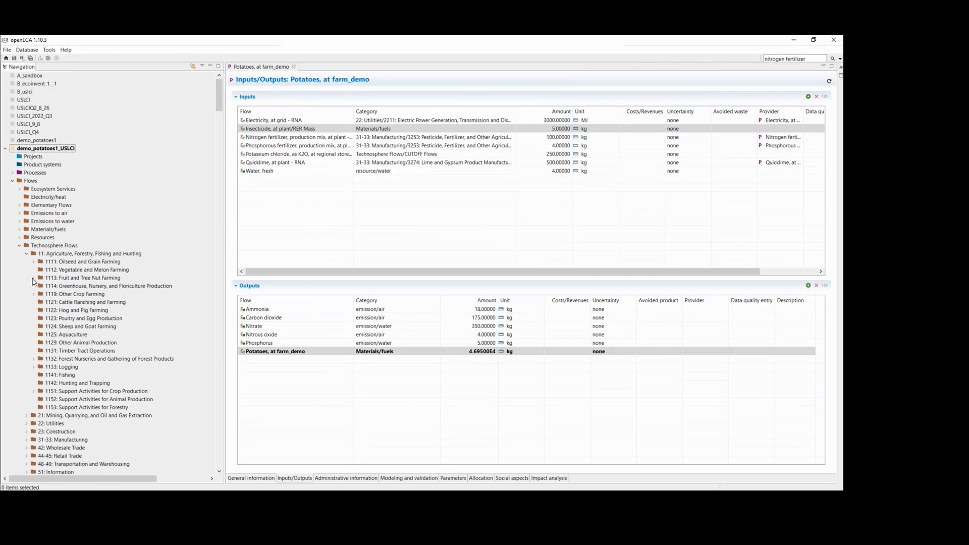
click(83, 271)
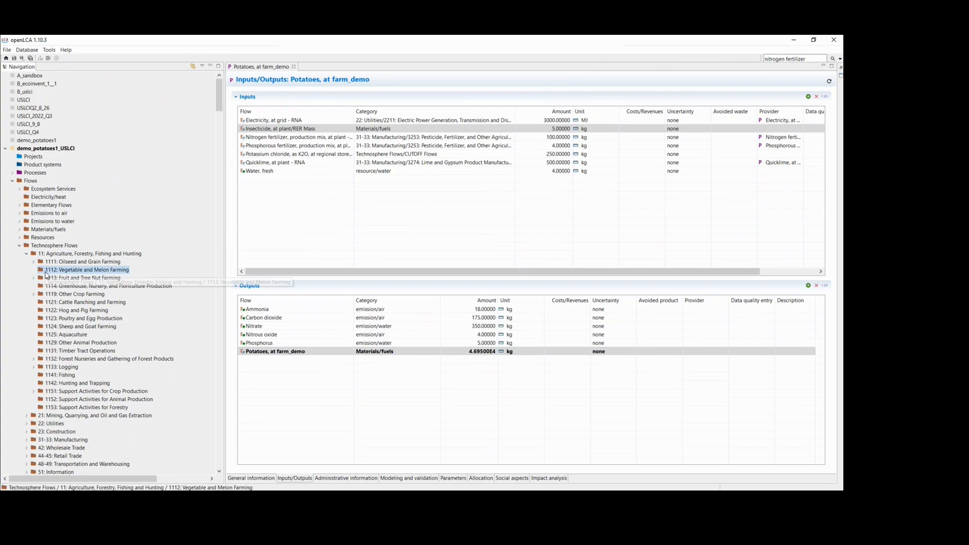
scroll(84, 271, down, 13)
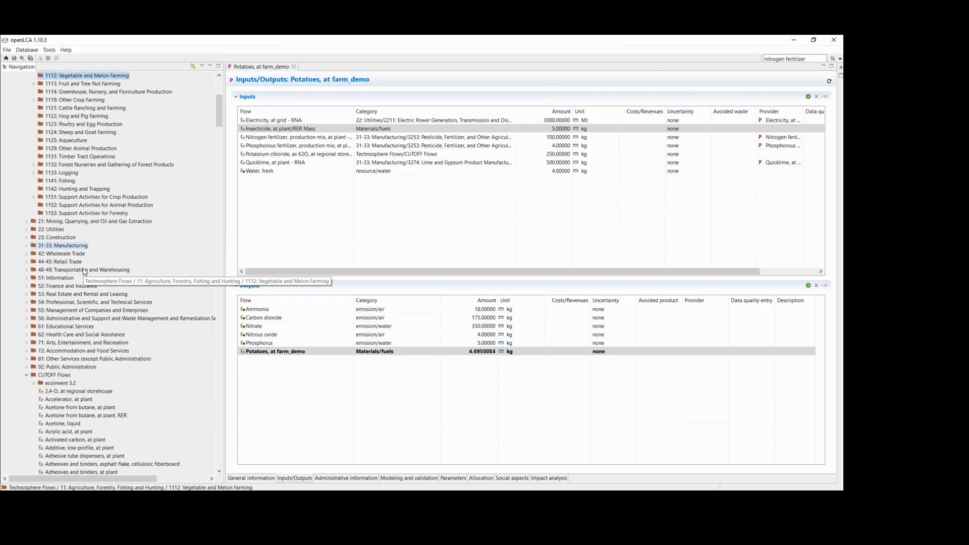
click(28, 255)
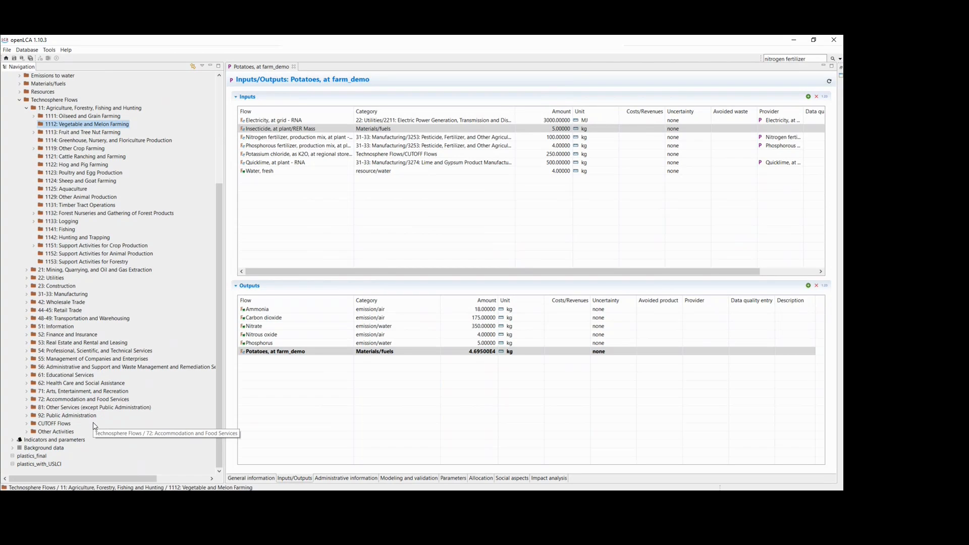
Move the "Potatoes, at farm_demo" flow from Materials/fuels into 1112: Vegetable and Melon Farming
scroll(91, 424, up, 2)
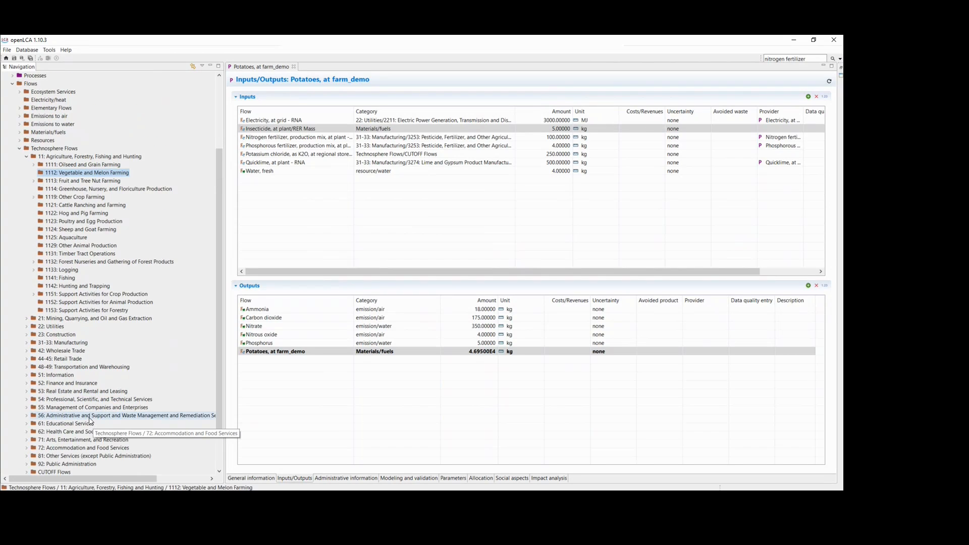
scroll(91, 422, up, 2)
click(20, 181)
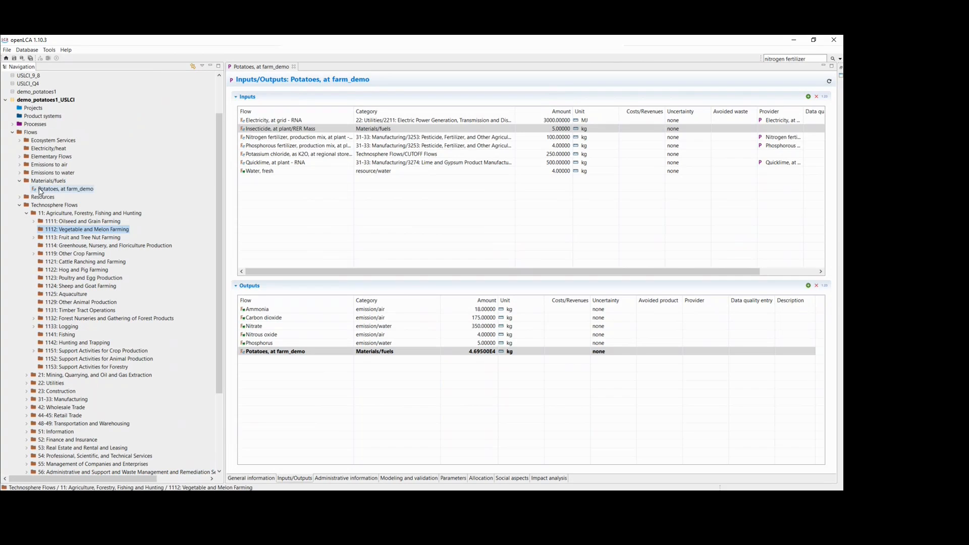
click(41, 189)
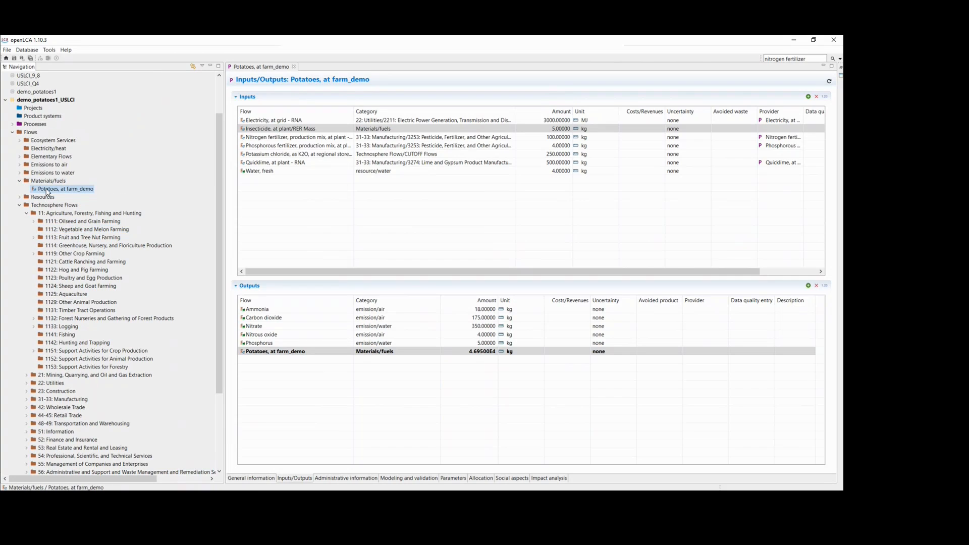
drag(47, 190, 66, 232)
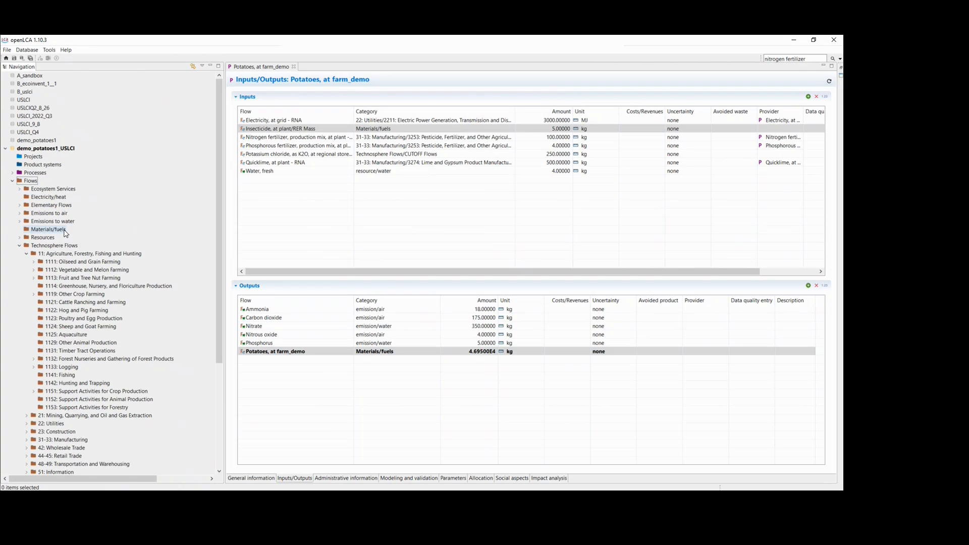
Delete the leftover flow categories Materials/fuels, Electricity/heat and Emissions to air
right_click(59, 233)
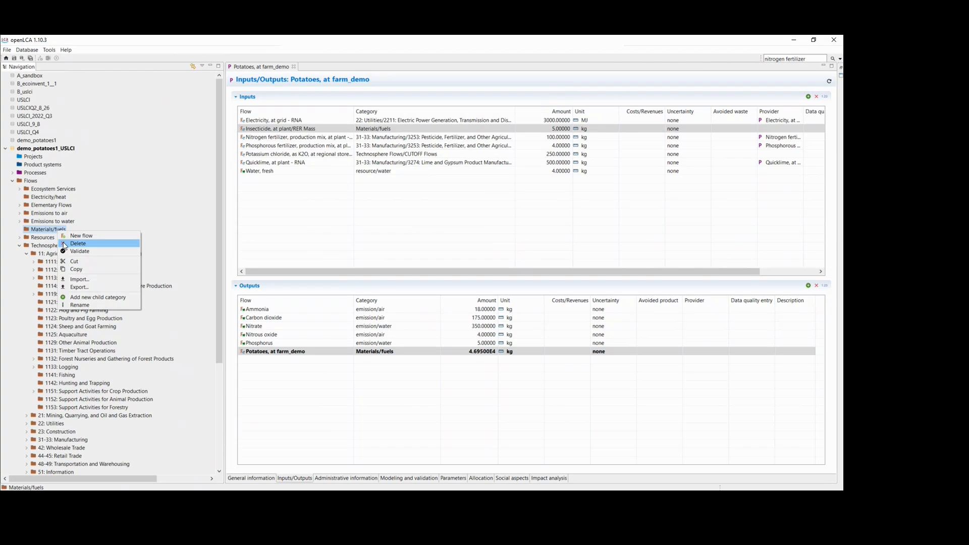
click(65, 245)
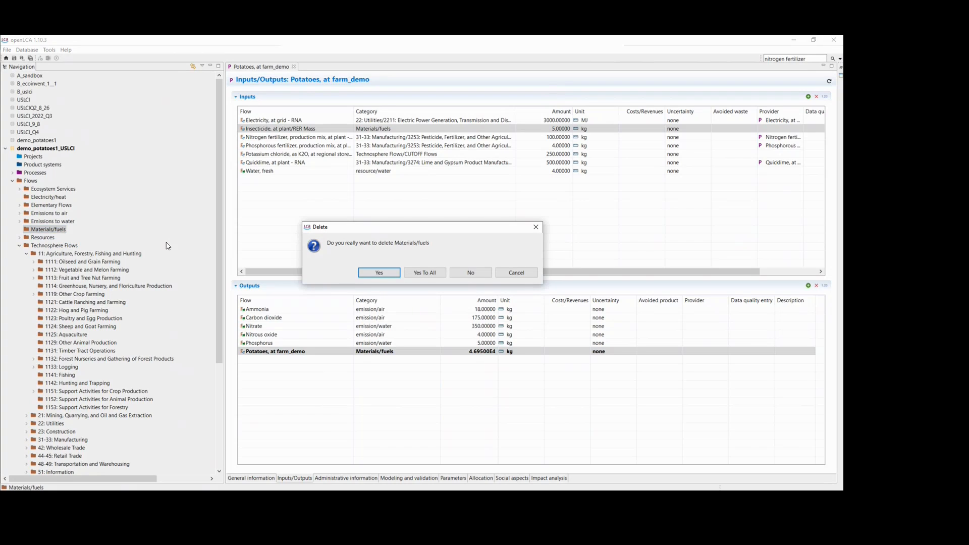
click(381, 273)
right_click(41, 206)
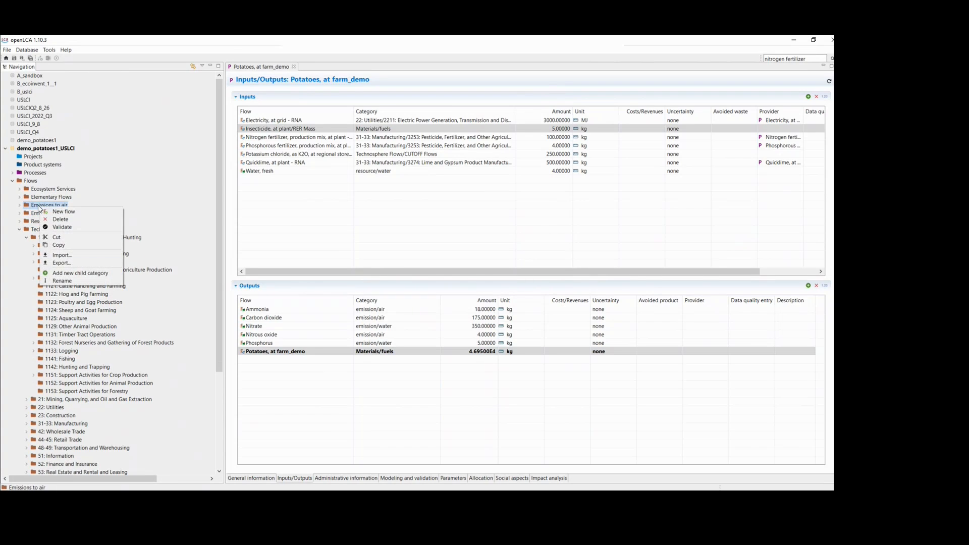
click(65, 220)
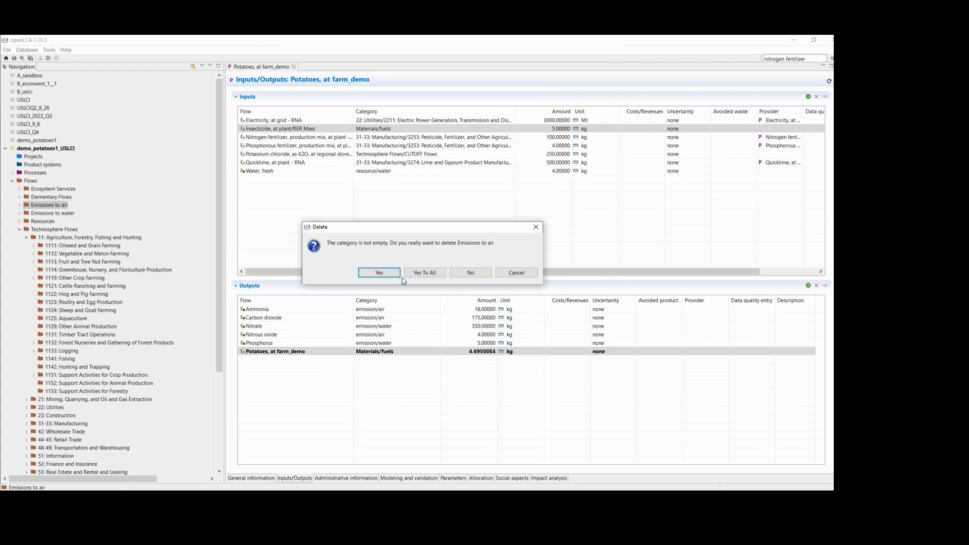
click(380, 273)
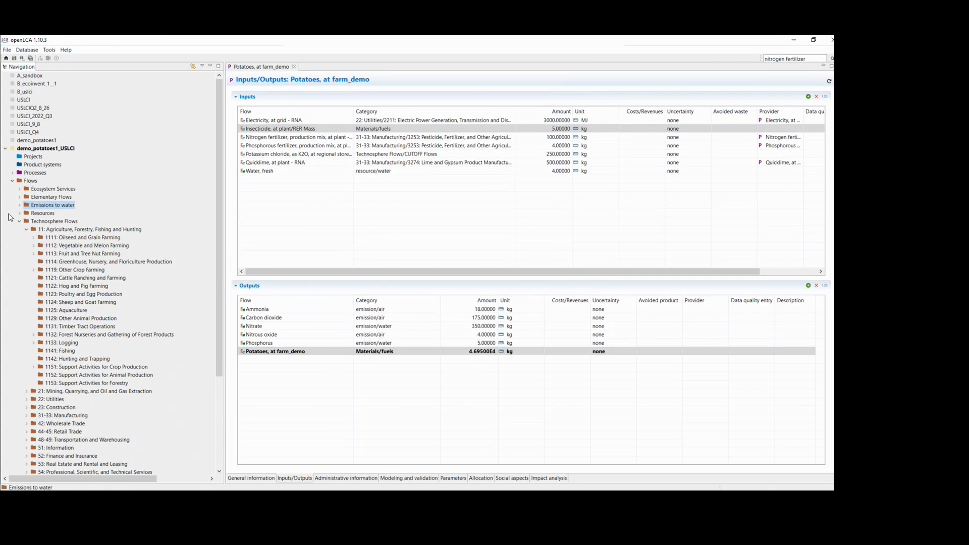
Delete the leftover flow categories Emissions to water and Resources together with their contents
click(19, 205)
right_click(40, 205)
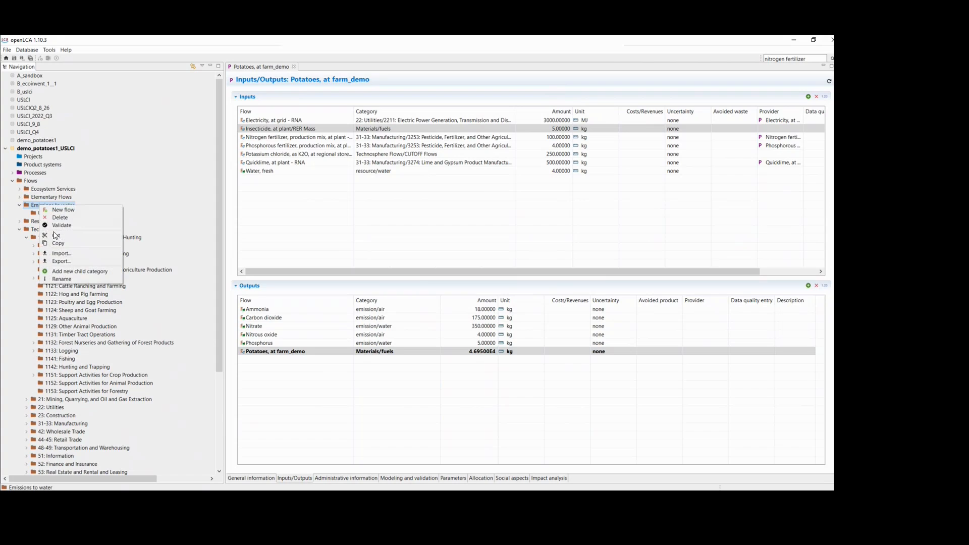
click(60, 218)
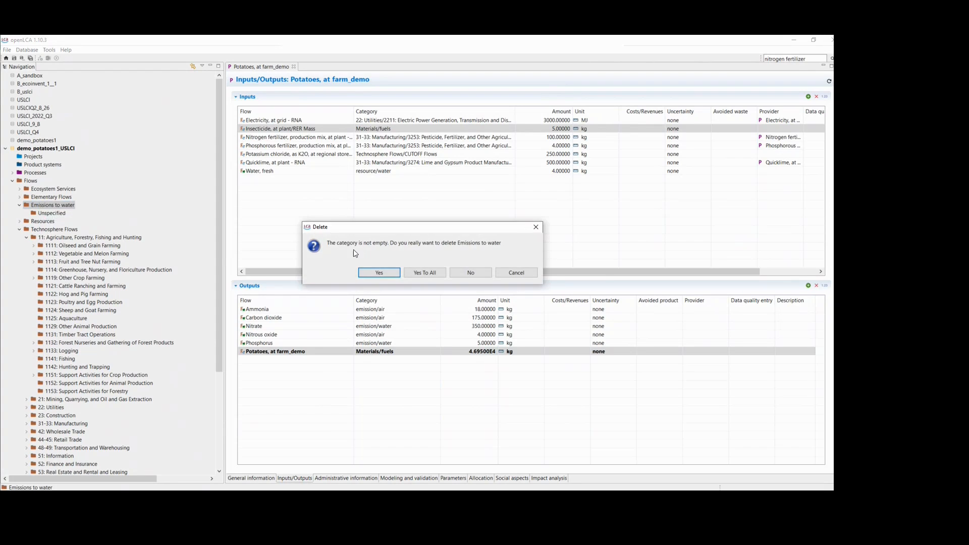
click(379, 273)
click(20, 206)
click(29, 207)
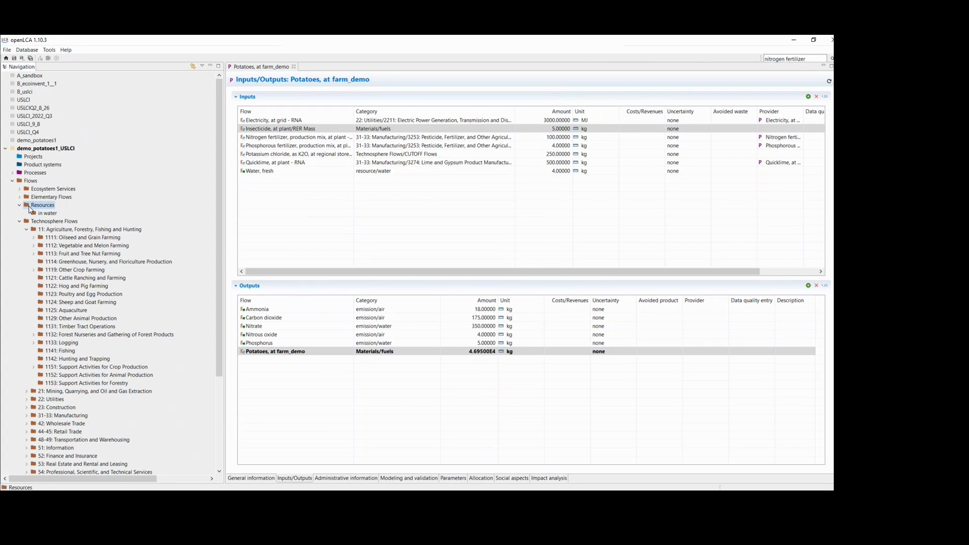
right_click(29, 208)
click(50, 219)
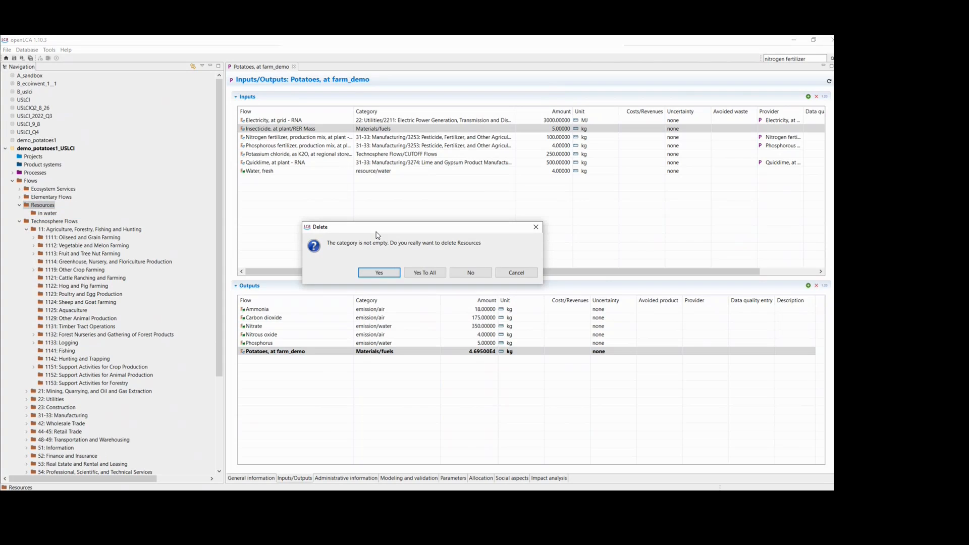
click(389, 272)
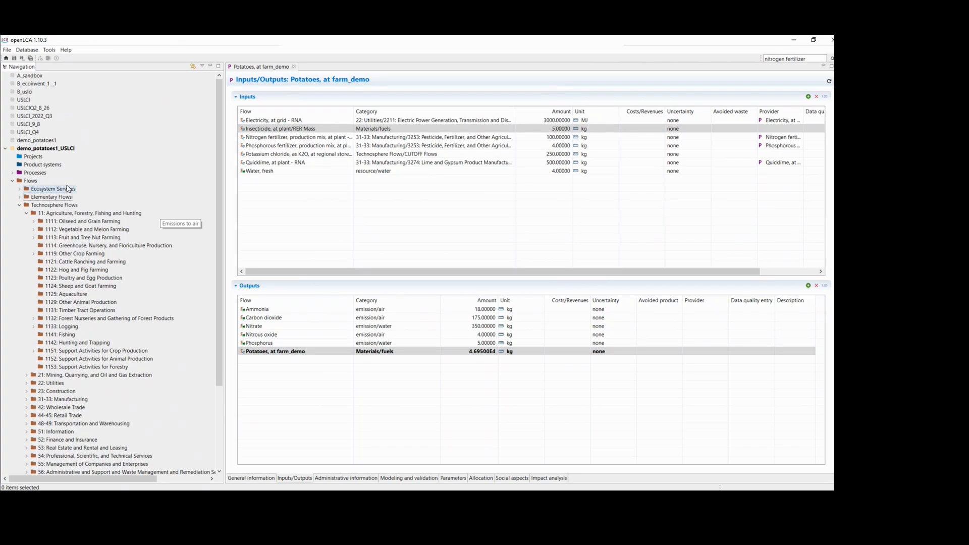
Examine the contents of the Ecosystem Services and Elementary Flows categories, then collapse both
click(19, 190)
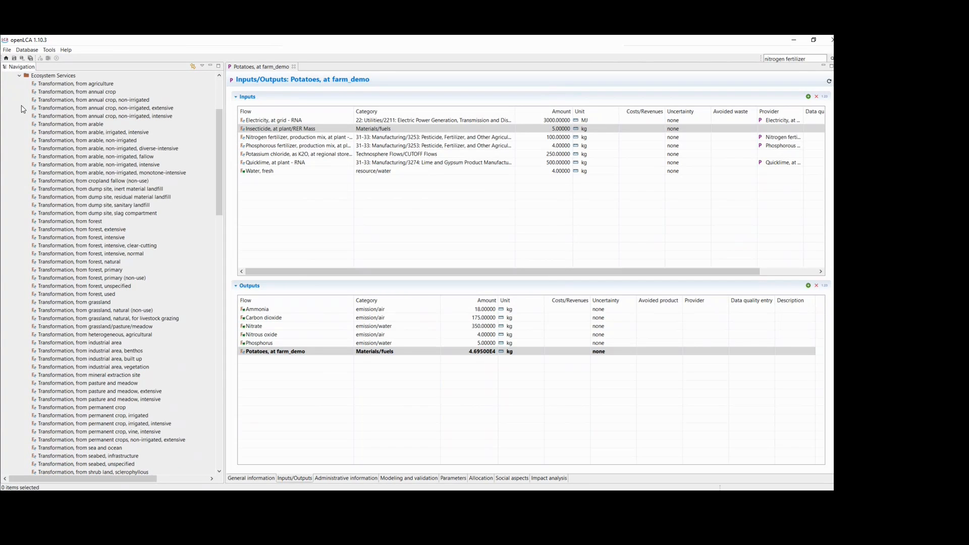
click(20, 78)
click(20, 93)
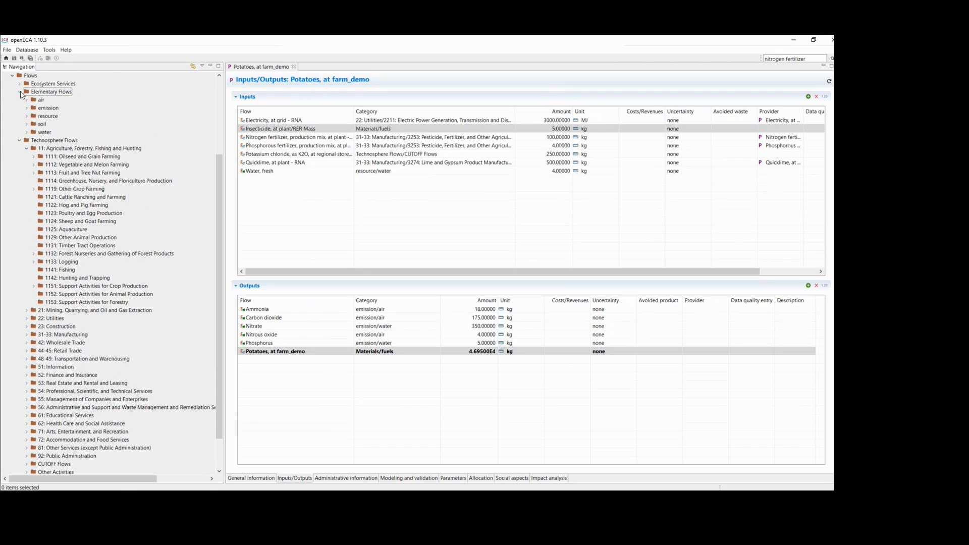
click(20, 93)
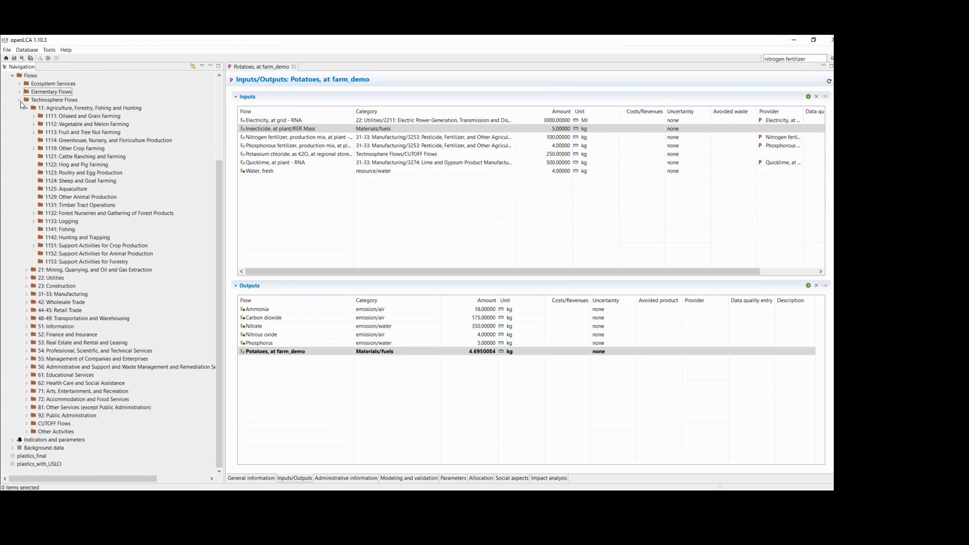
Open the "Potatoes, at farm_demo" flow in 1112: Vegetable and Melon Farming, rename it "Potatoes, at farm" and clear its description
scroll(21, 104, up, 3)
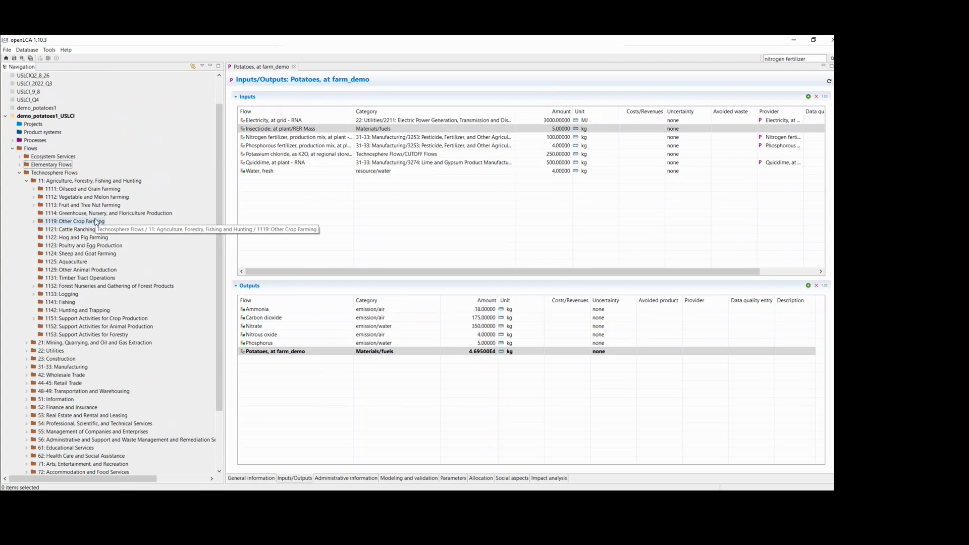
click(55, 197)
click(33, 197)
click(49, 205)
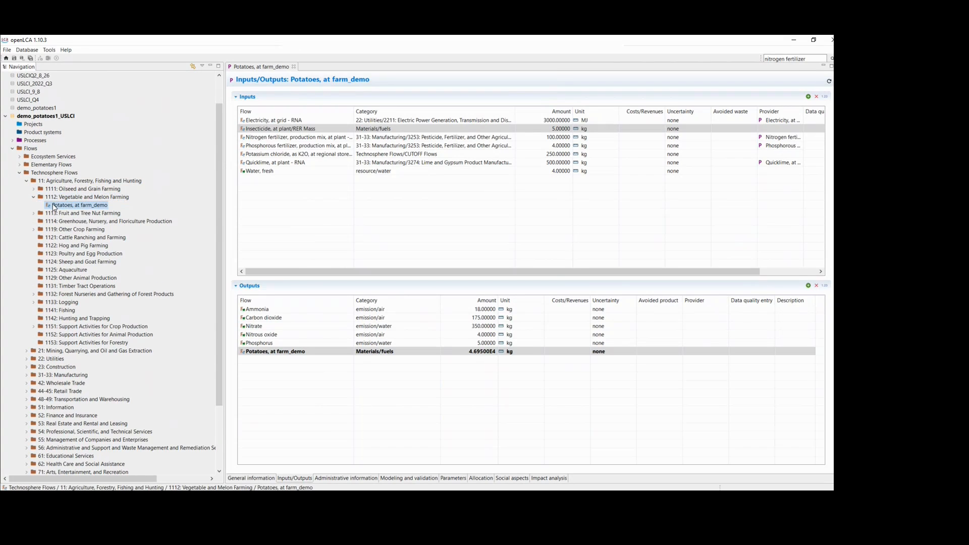
double_click(54, 207)
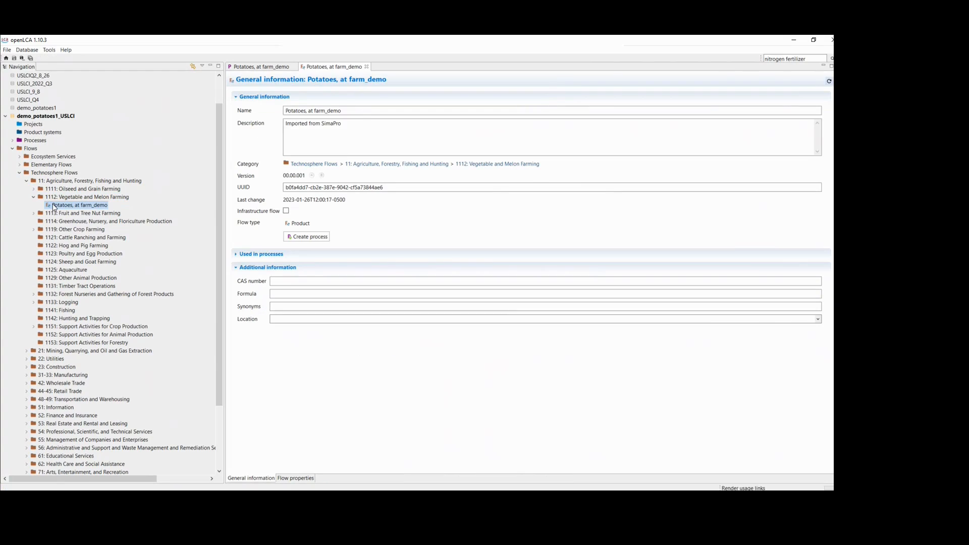
click(360, 112)
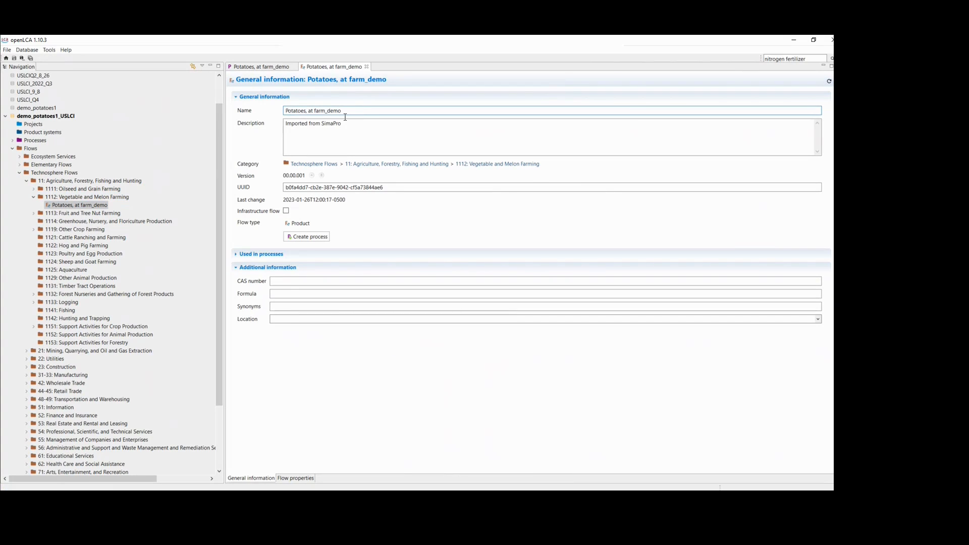
drag(344, 112, 326, 112)
key(BackSpace)
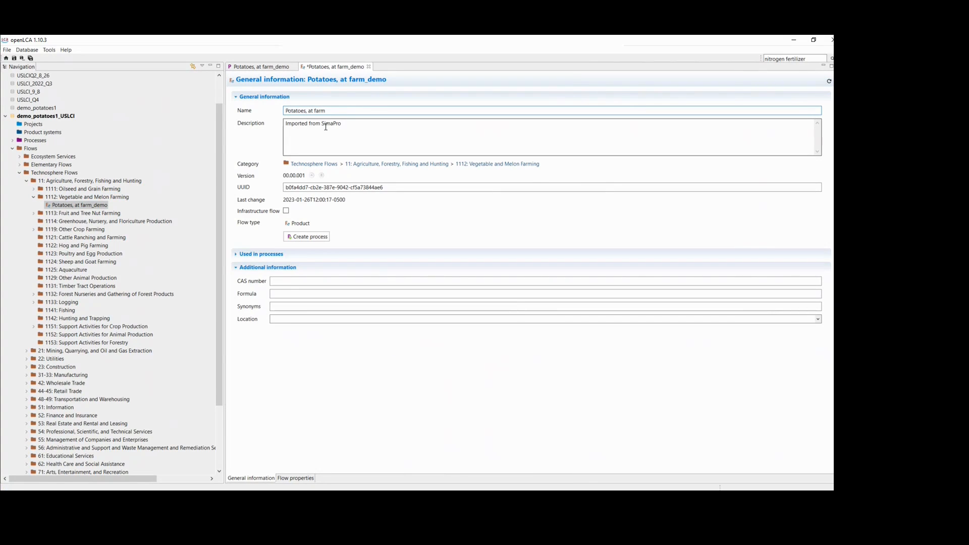
drag(345, 127, 205, 126)
key(BackSpace)
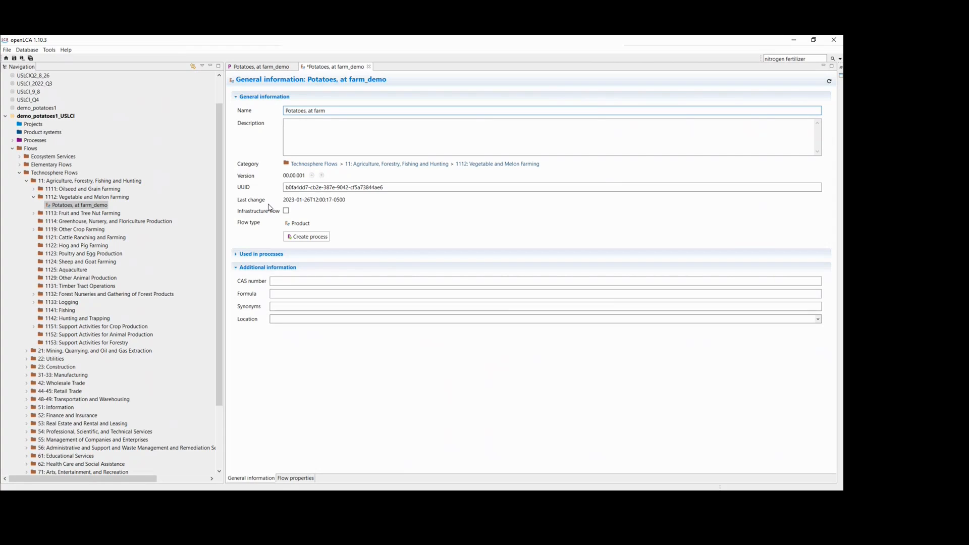
Check which processes use the potato flow and review its flow properties
click(262, 254)
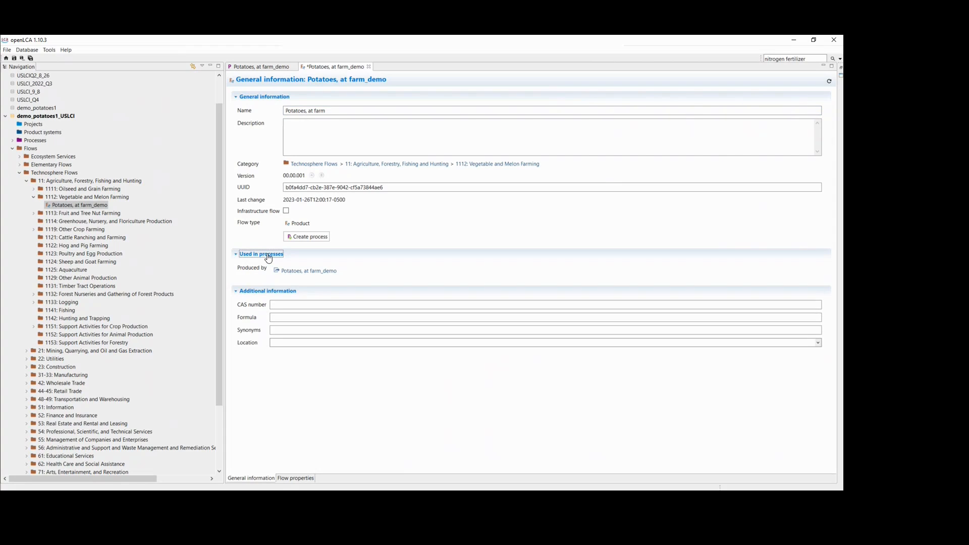
click(263, 254)
click(297, 479)
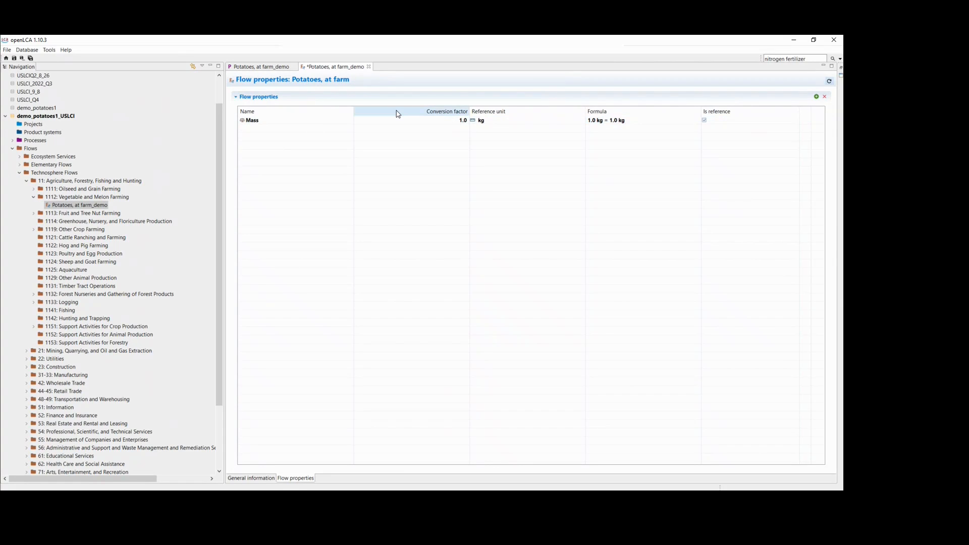
click(251, 478)
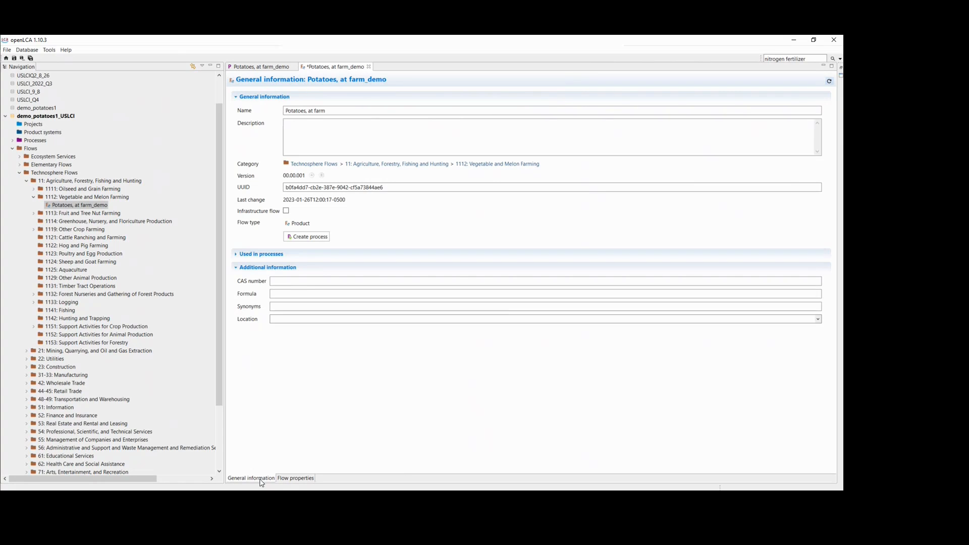
Save the potato flow and close both the flow and the potato process
click(14, 58)
click(353, 67)
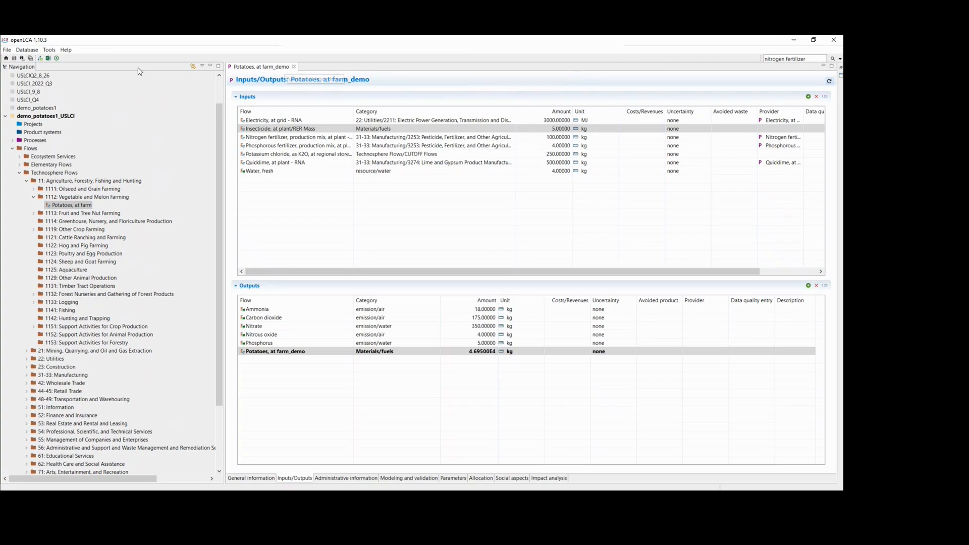
click(293, 67)
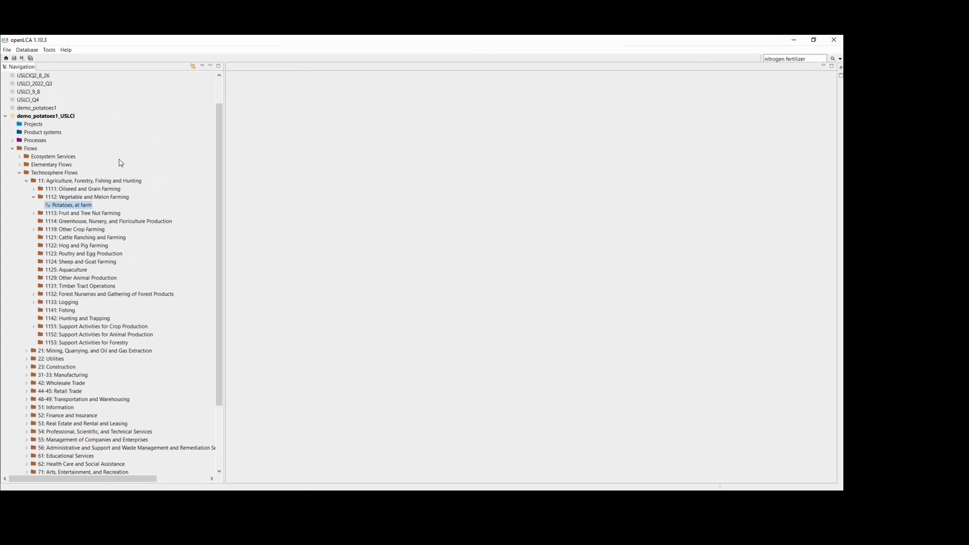
Collapse the flow categories, reopen the "Potatoes, at farm_demo" process and check the potato product in its inputs and outputs
click(34, 196)
click(20, 173)
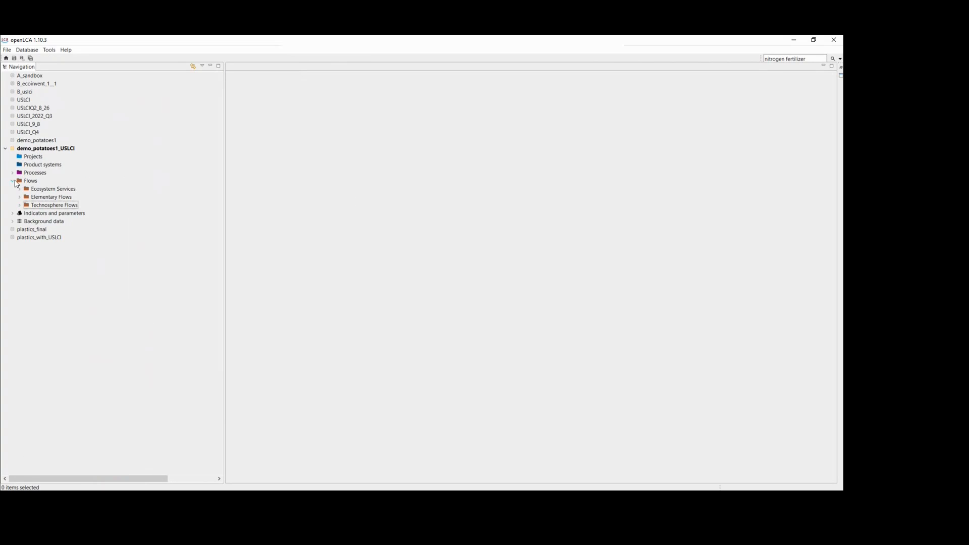
click(12, 177)
click(12, 169)
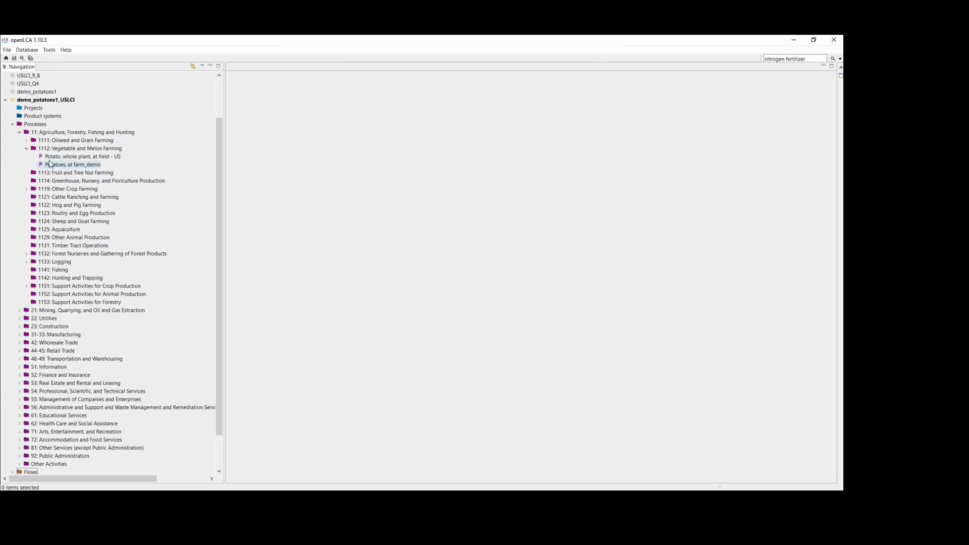
double_click(48, 165)
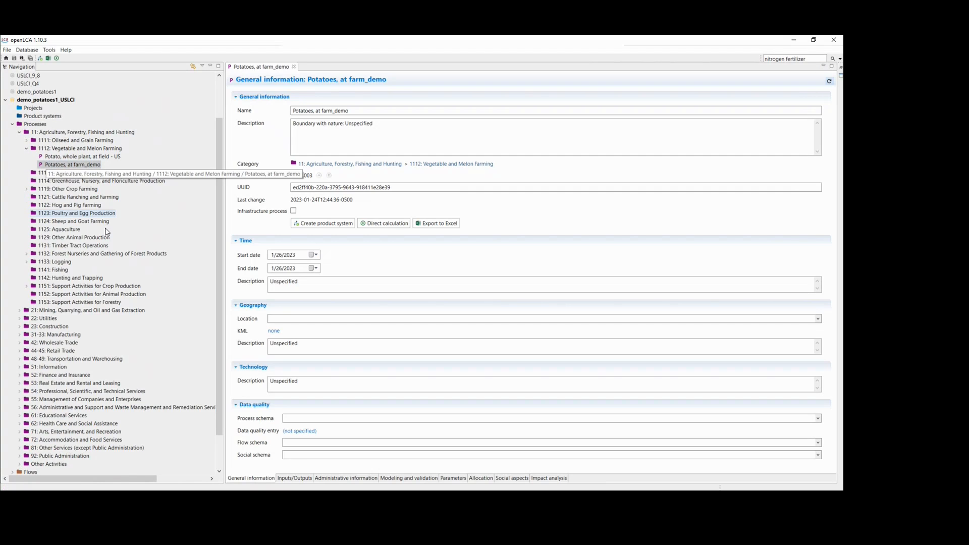
click(287, 478)
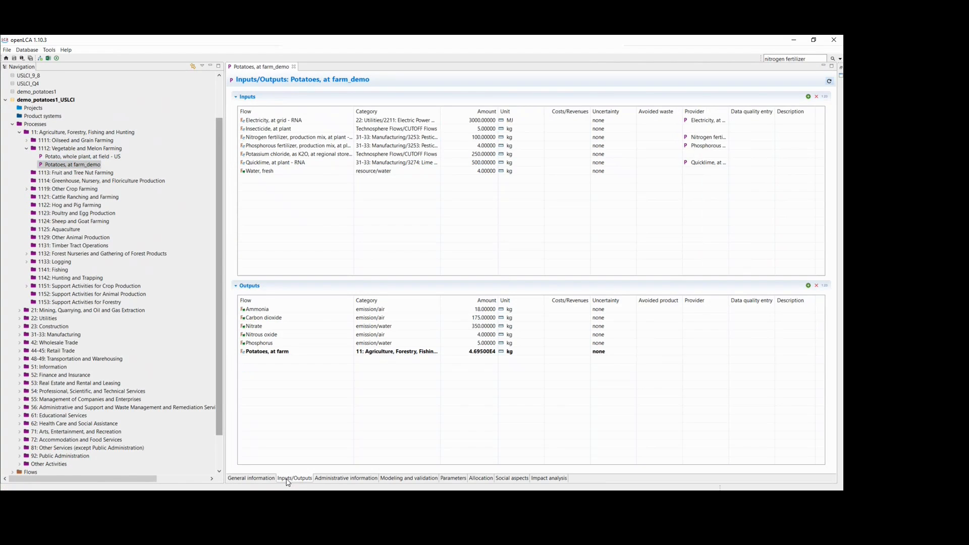
click(303, 353)
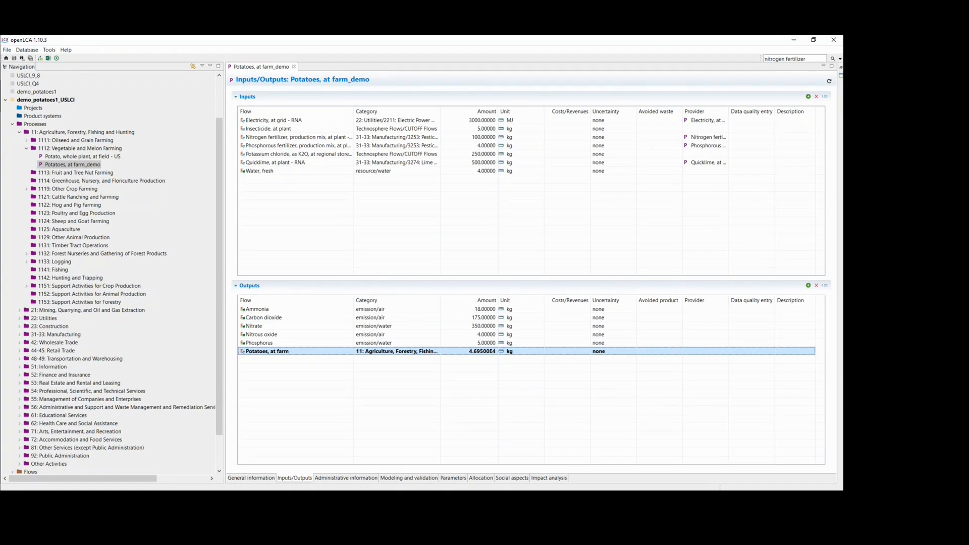
Show the process's general information and open the Metadata Guidance from the uslci-content GitHub repository in the browser
click(263, 479)
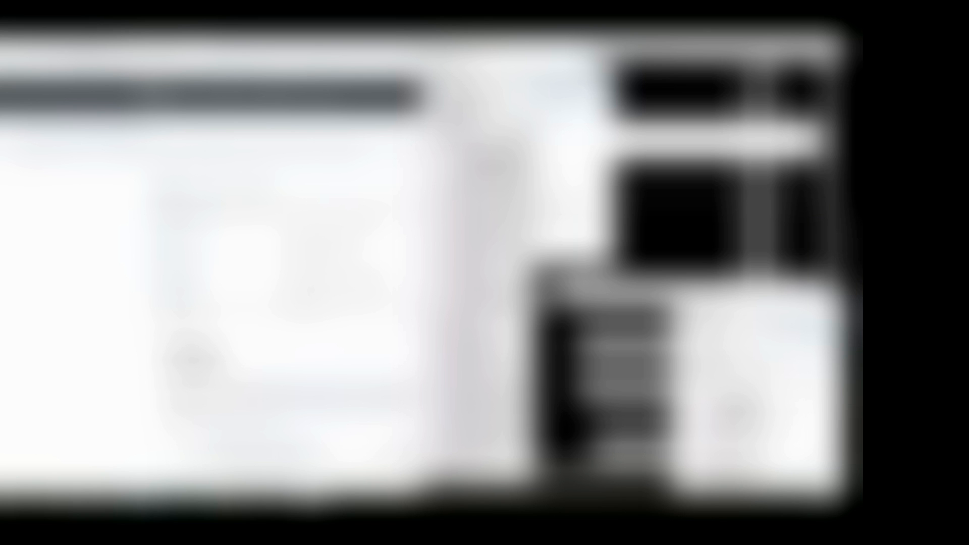
scroll(158, 335, down, 1)
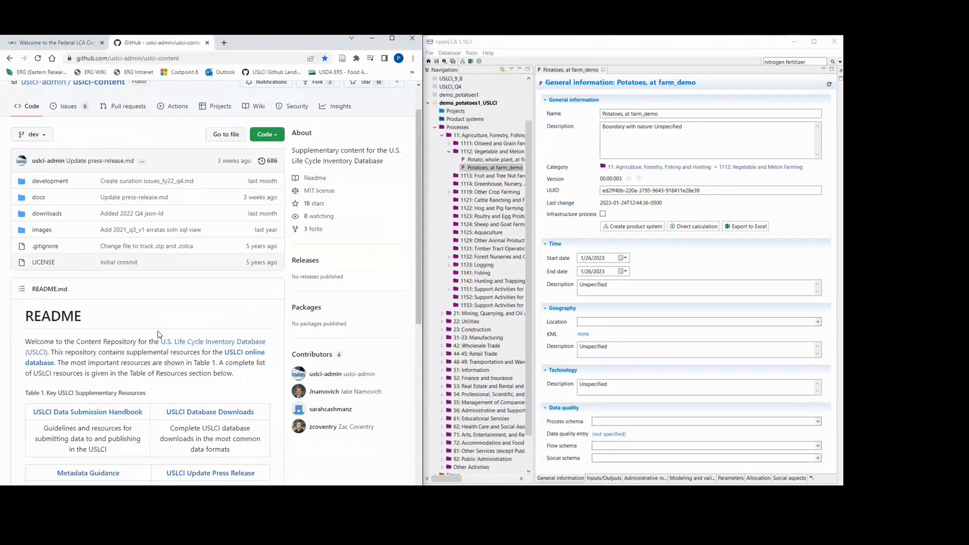
scroll(158, 335, down, 2)
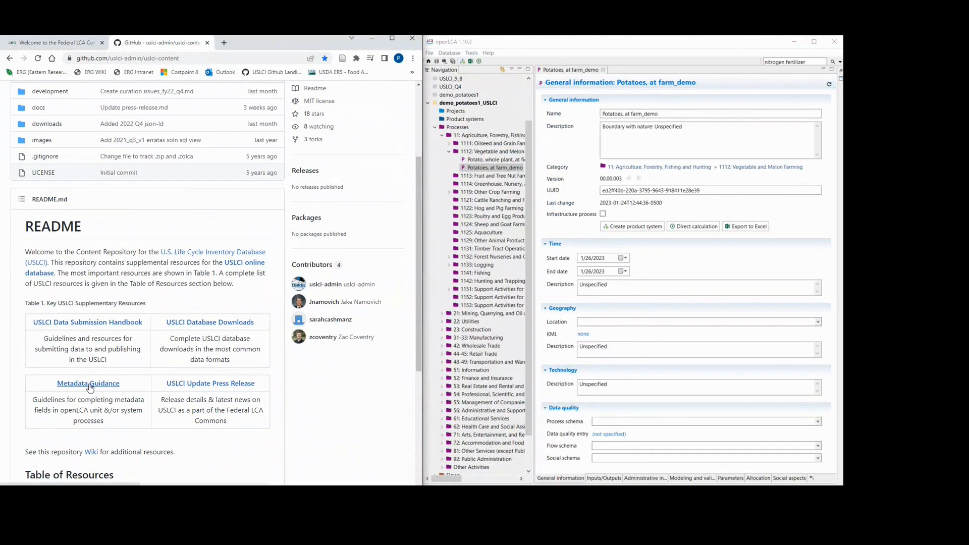
click(89, 385)
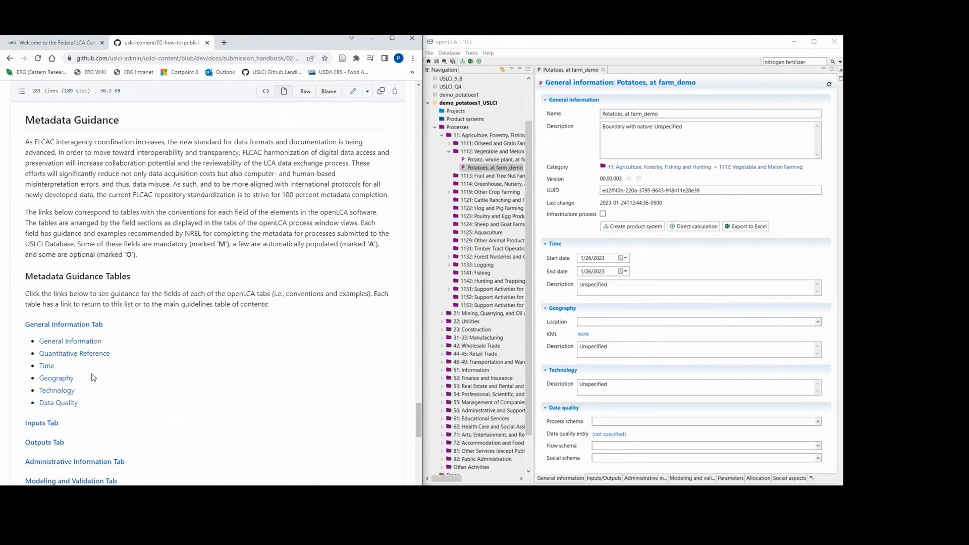
Open the guidance for the General Information Tab and read the naming conventions and examples for the process name
scroll(93, 377, down, 1)
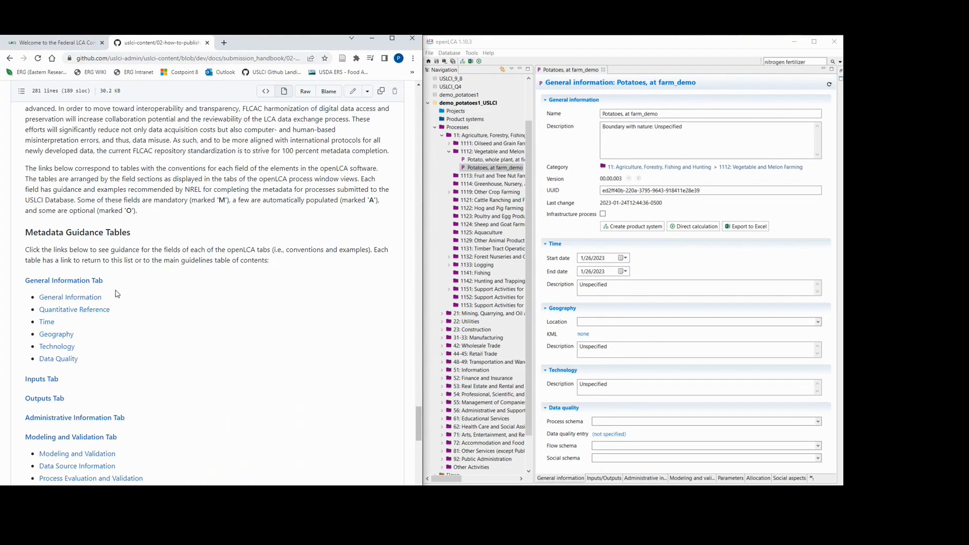
click(67, 285)
scroll(145, 333, down, 2)
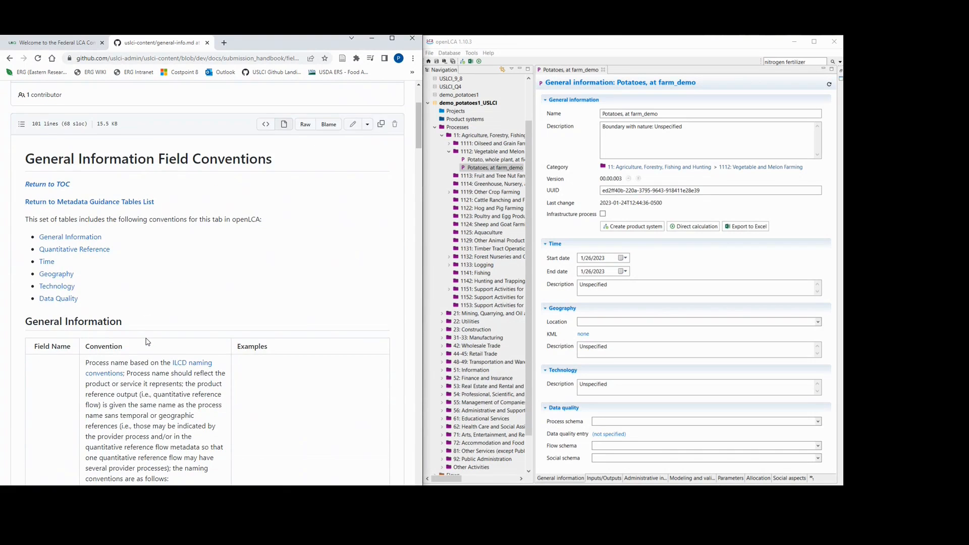
scroll(147, 342, down, 4)
scroll(146, 342, down, 2)
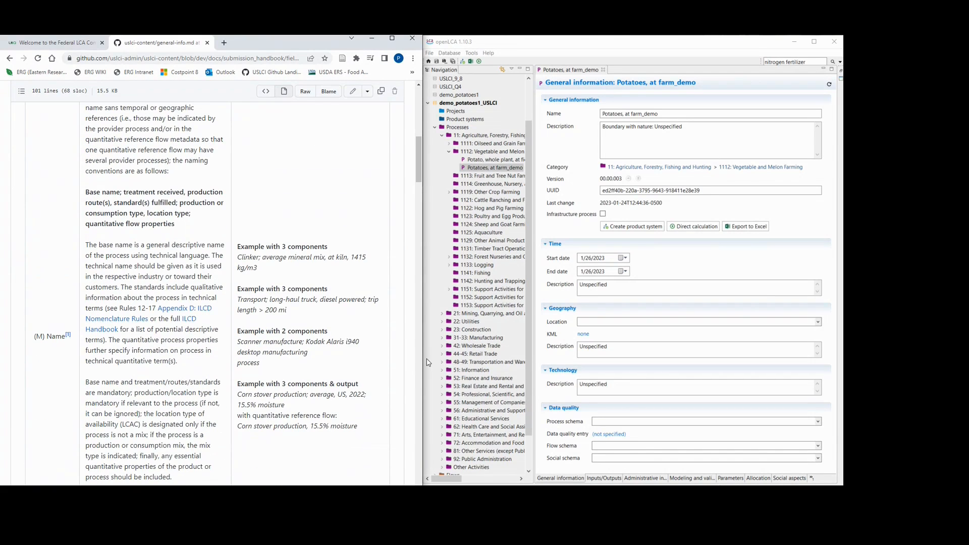
Widen the openLCA window beside the browser and rename the process "Potato, harvested; at farm"
drag(423, 362, 388, 362)
text(Potato)
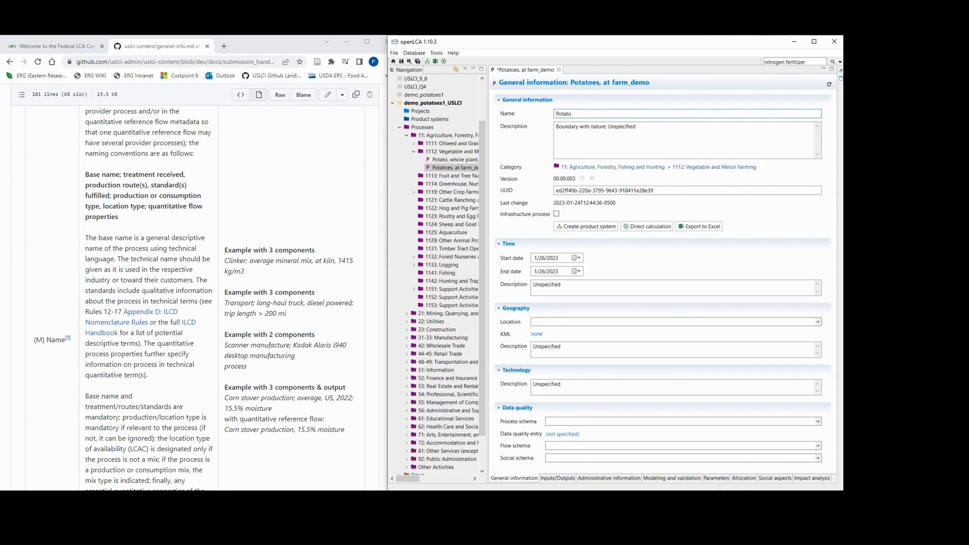
text(, harvested; at f)
text(arm)
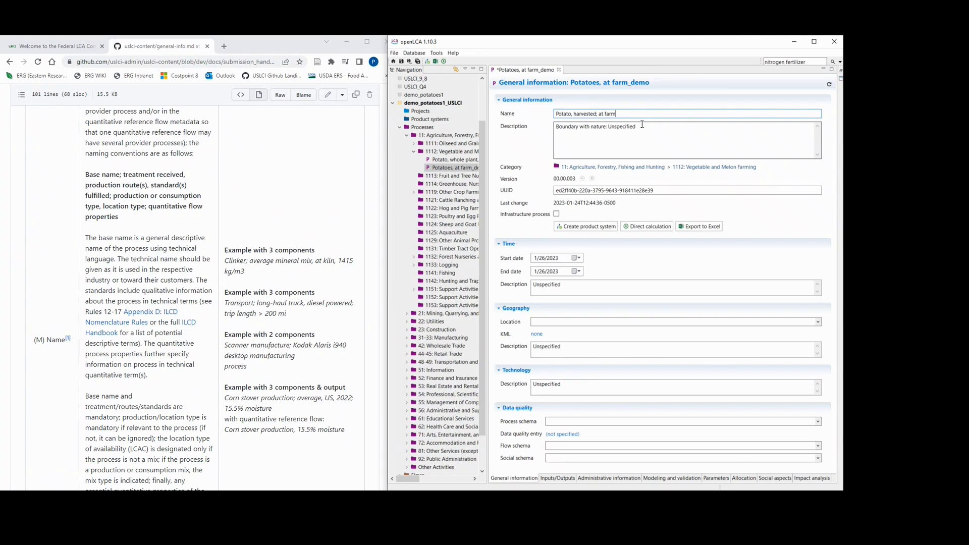
Clear the "Boundary with nature: Unspecified" text from the process's general description
click(642, 124)
drag(642, 124, 502, 122)
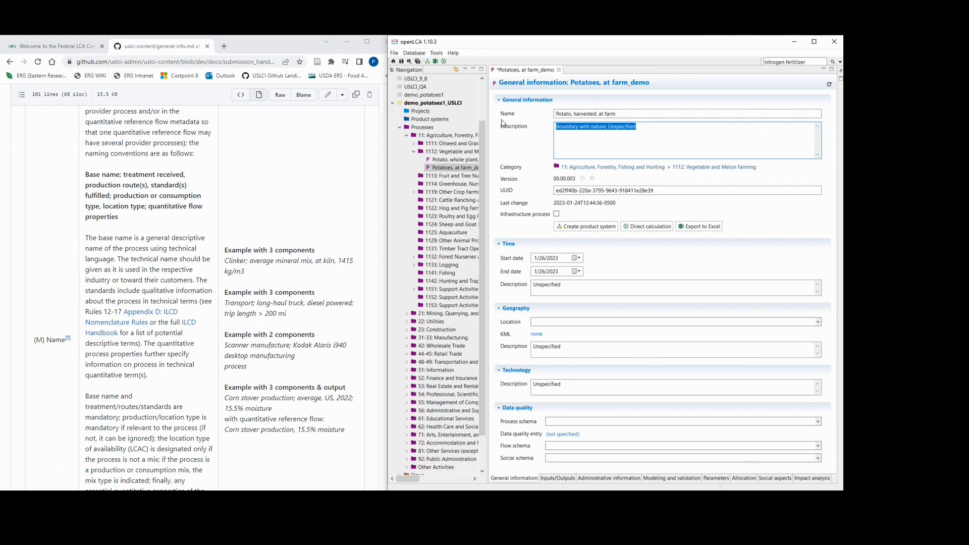
key(BackSpace)
Describe the process as cradle to farm gate for 1 kg of conventionally produced potatoes in Idaho, US, with data from 4 farms in 2018 and 2019
click(233, 330)
scroll(203, 292, down, 3)
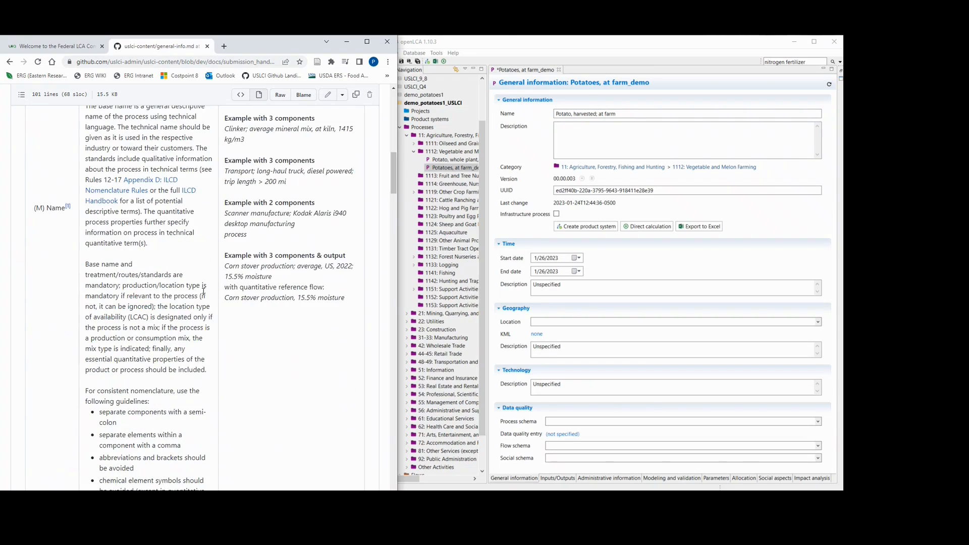
scroll(203, 291, down, 6)
scroll(204, 294, down, 1)
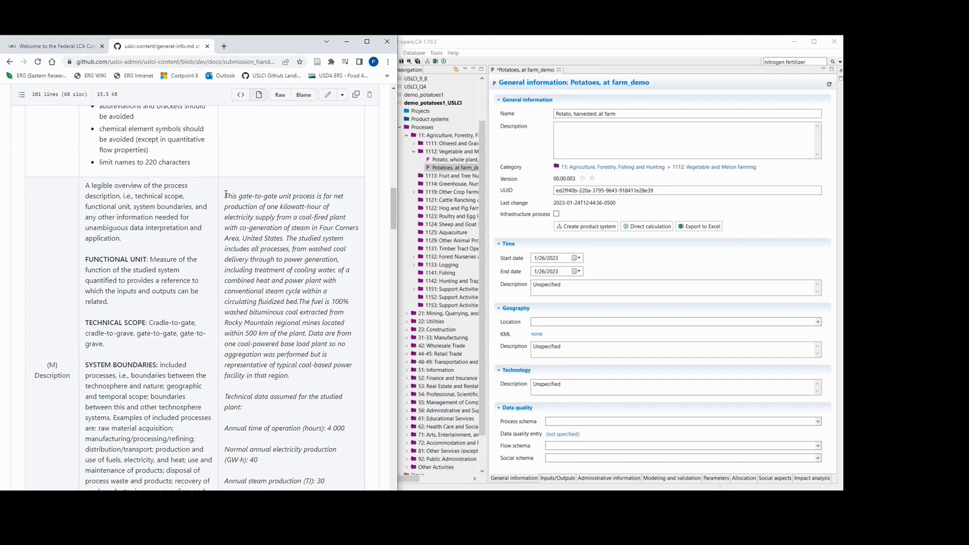
click(567, 138)
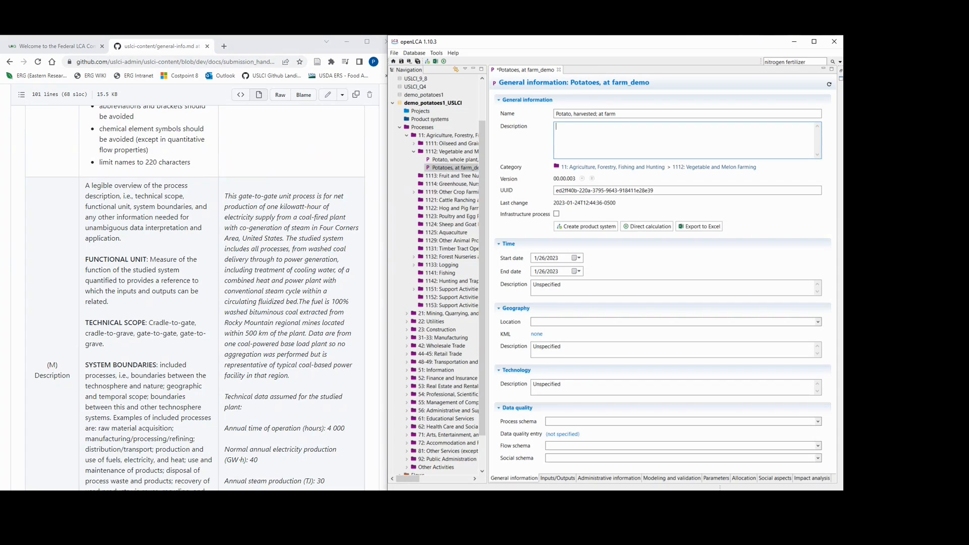
text(This cradle to farm gate unit process is for 1 kg of conve)
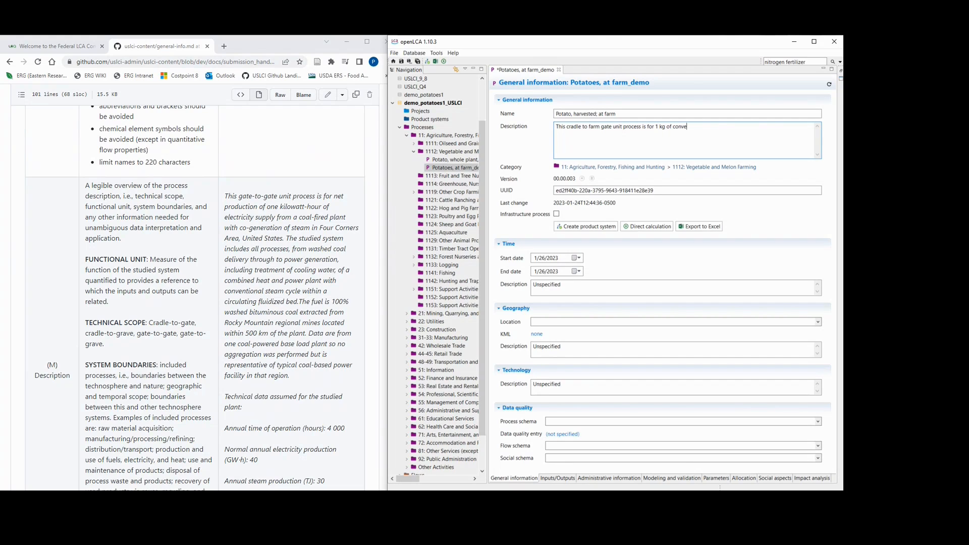
text(ntionally produced potatoes in Idaho, US. This data was collected )
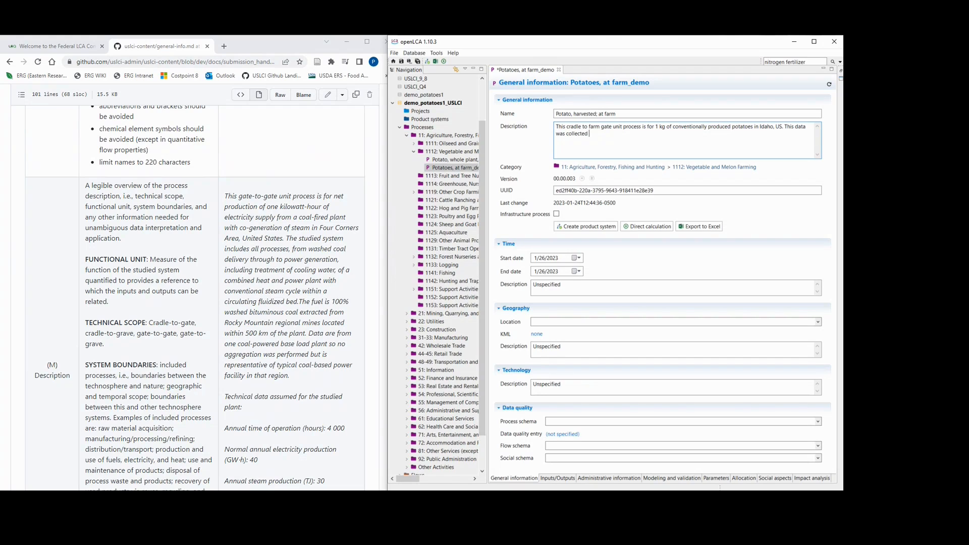
text(from 4 farms in 2018 and 2019.)
Read the guidance on the description's system boundaries, the category, and the time and geography fields, including their examples
scroll(202, 280, down, 3)
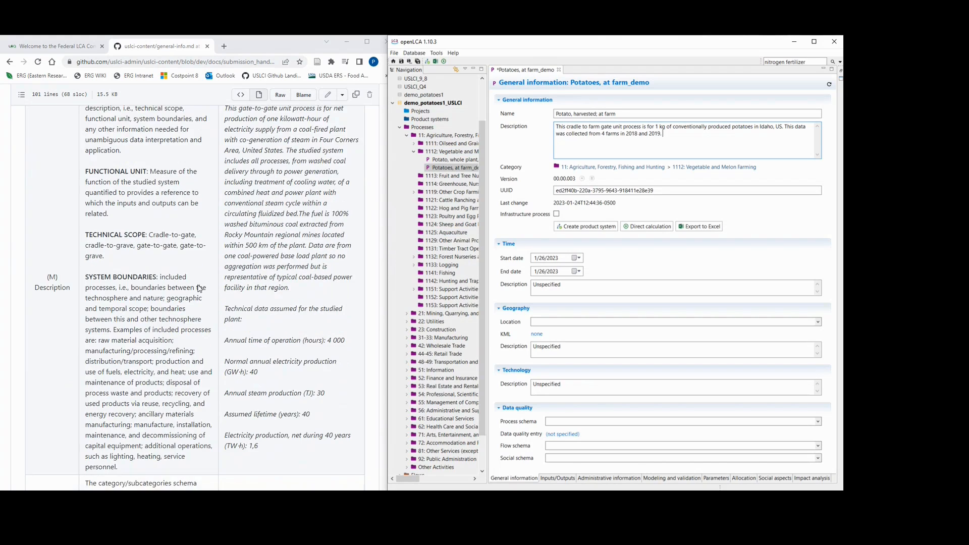
scroll(200, 278, down, 2)
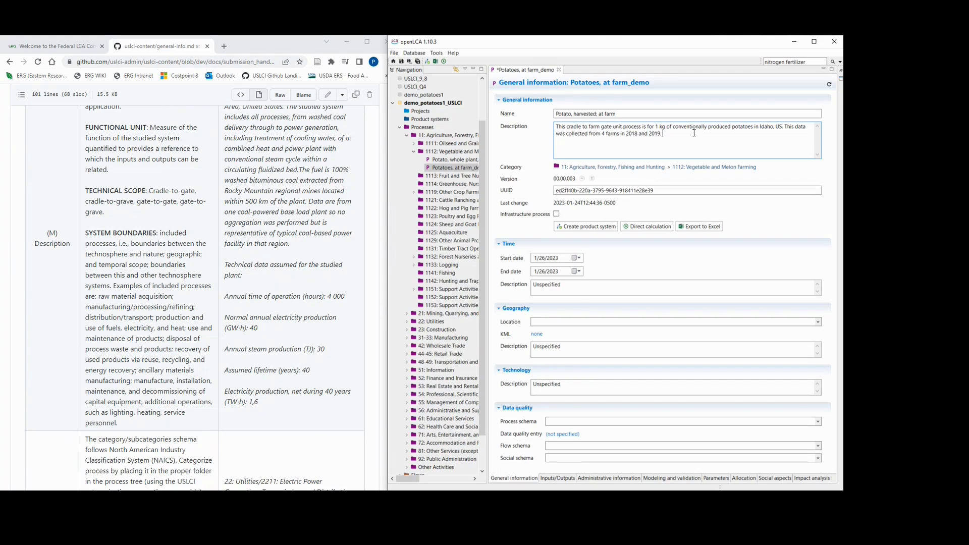
click(303, 313)
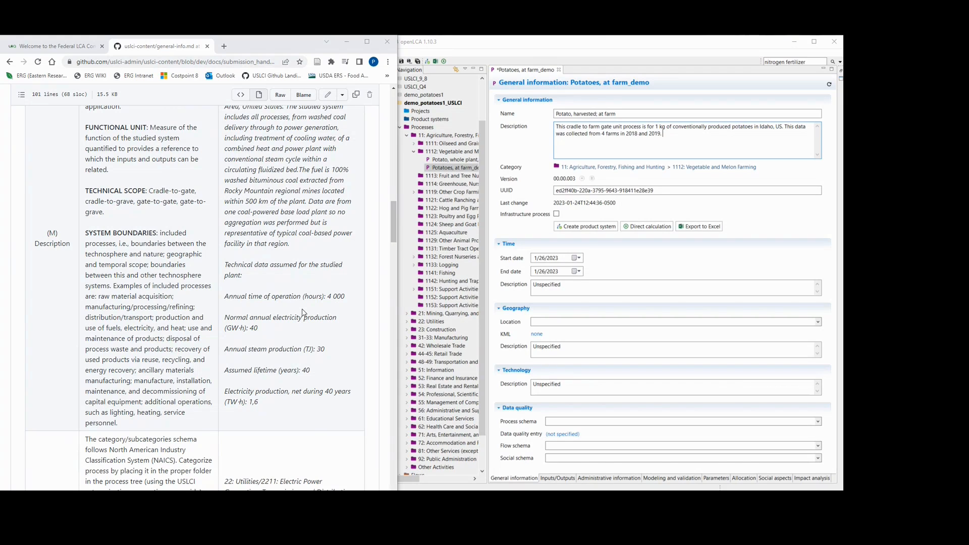
scroll(303, 313, down, 2)
scroll(303, 313, down, 1)
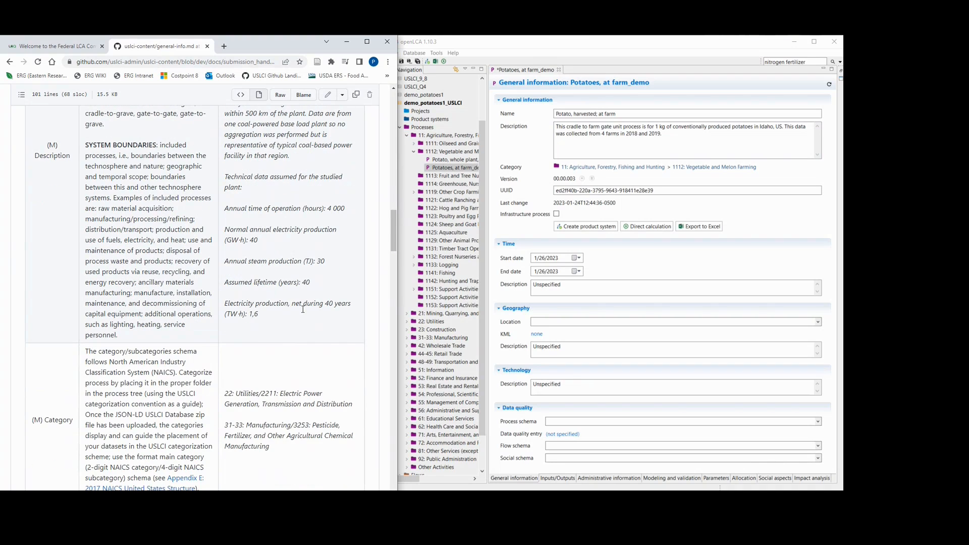
scroll(303, 313, down, 2)
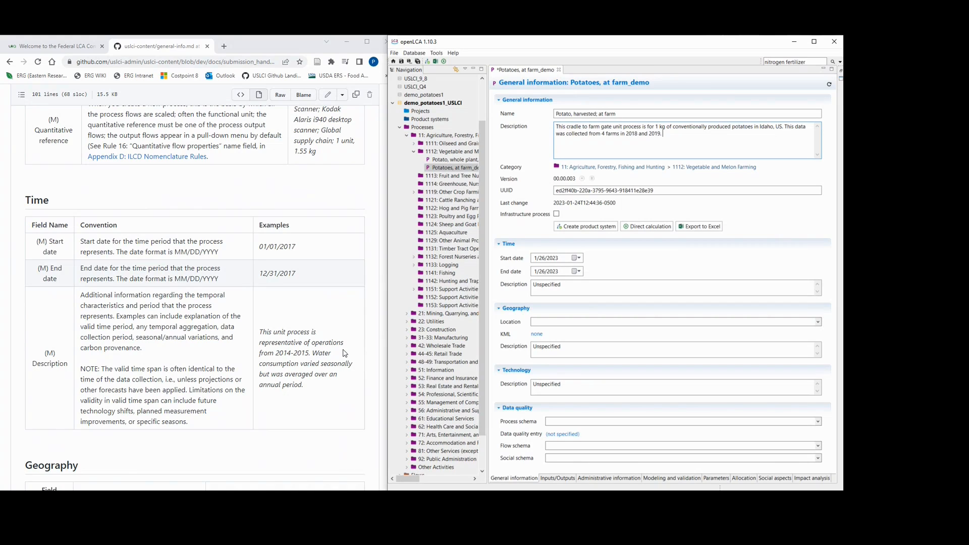
scroll(347, 350, down, 2)
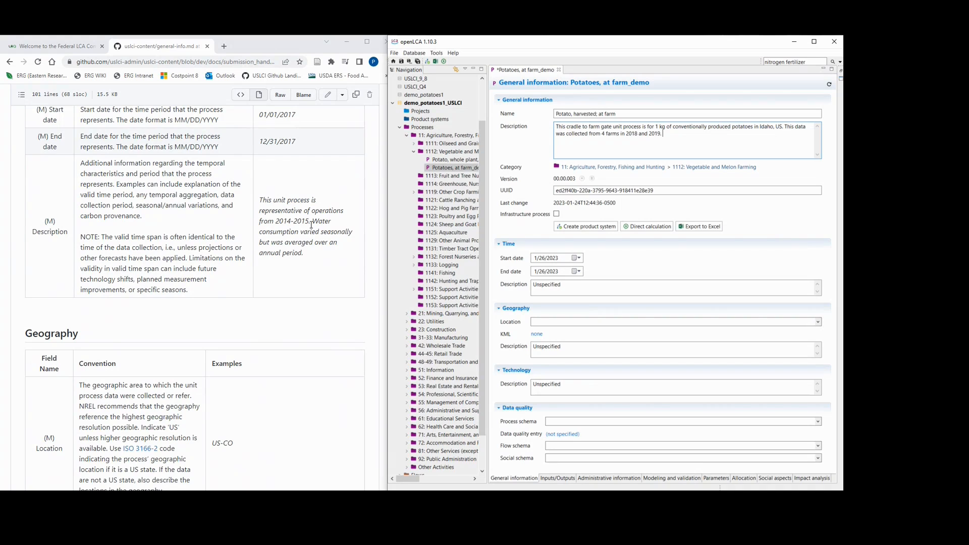
scroll(312, 225, down, 5)
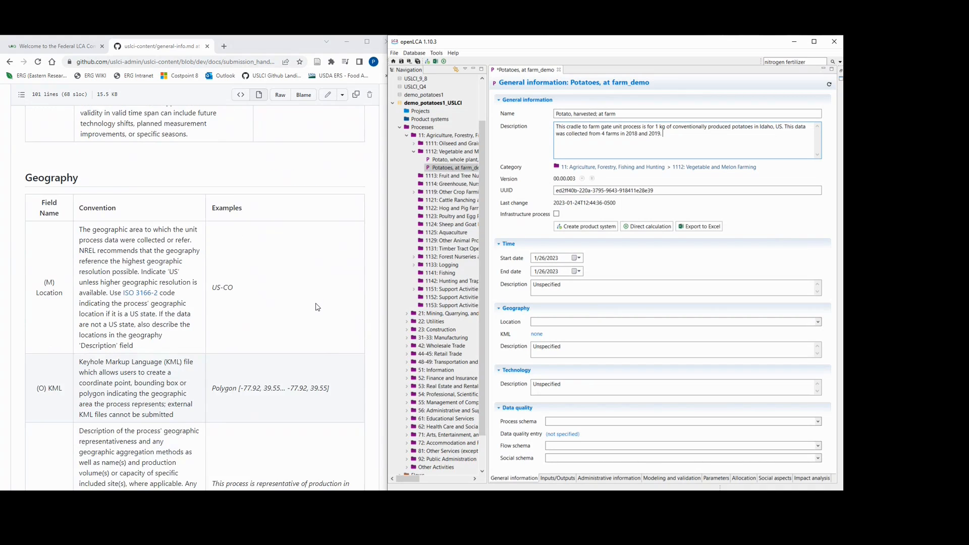
scroll(310, 339, down, 1)
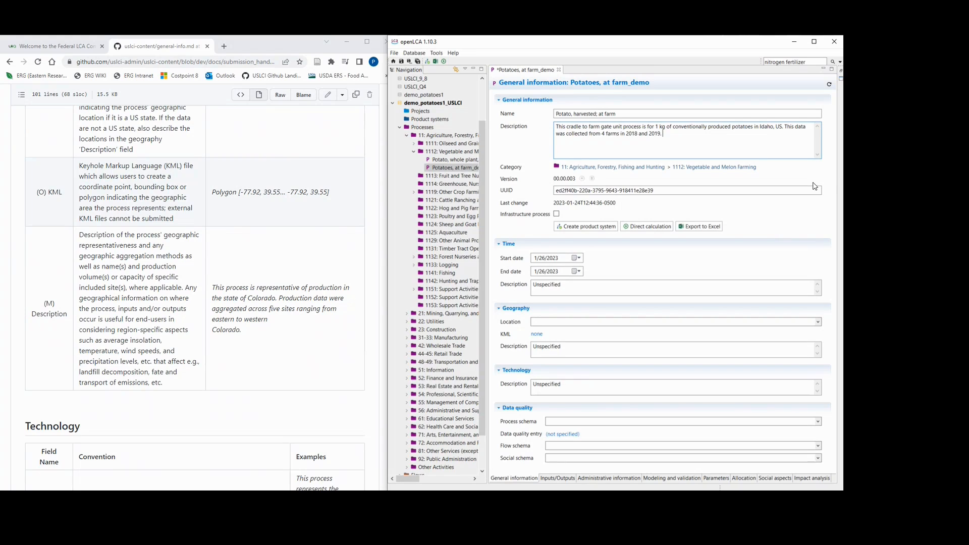
Set the process schema for data quality to US EPA - Process Pedigree Matrix
click(814, 226)
click(558, 421)
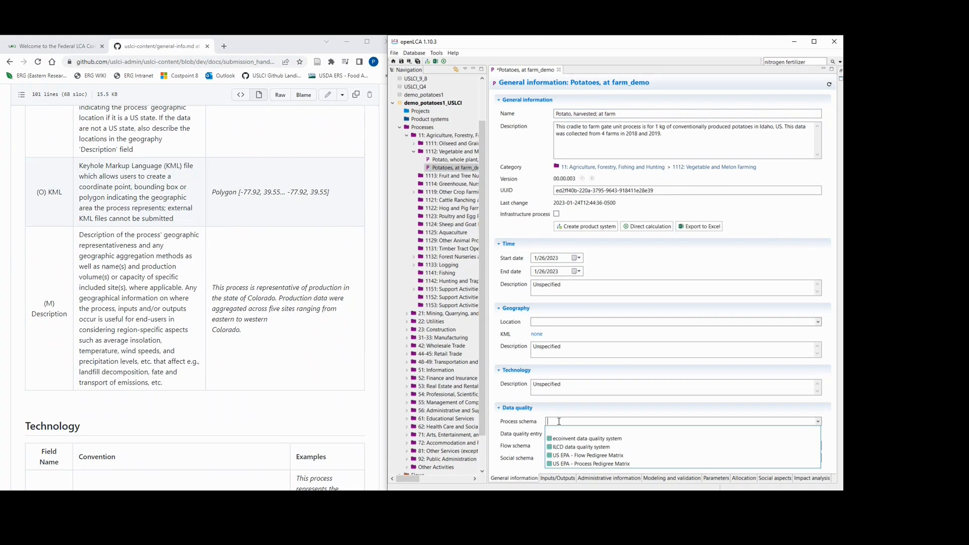
click(565, 465)
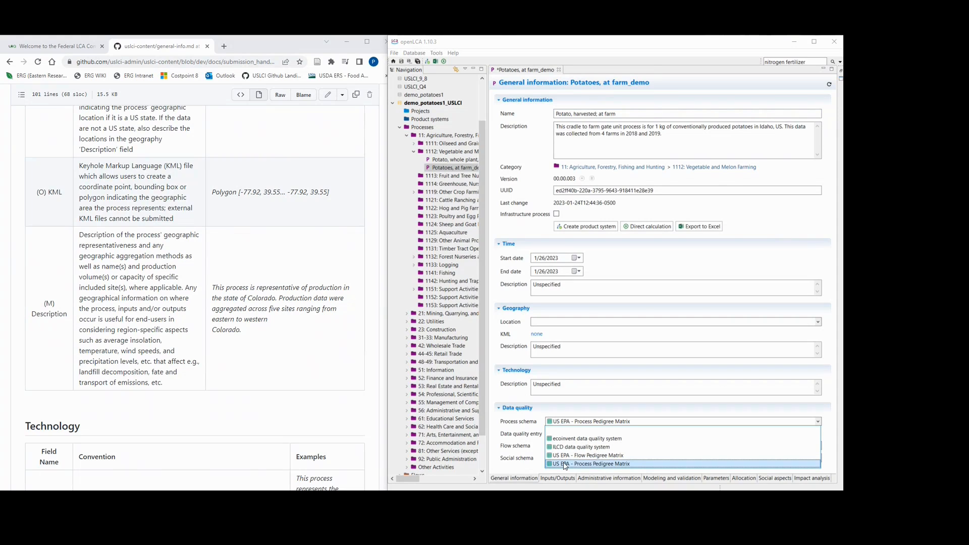
click(636, 465)
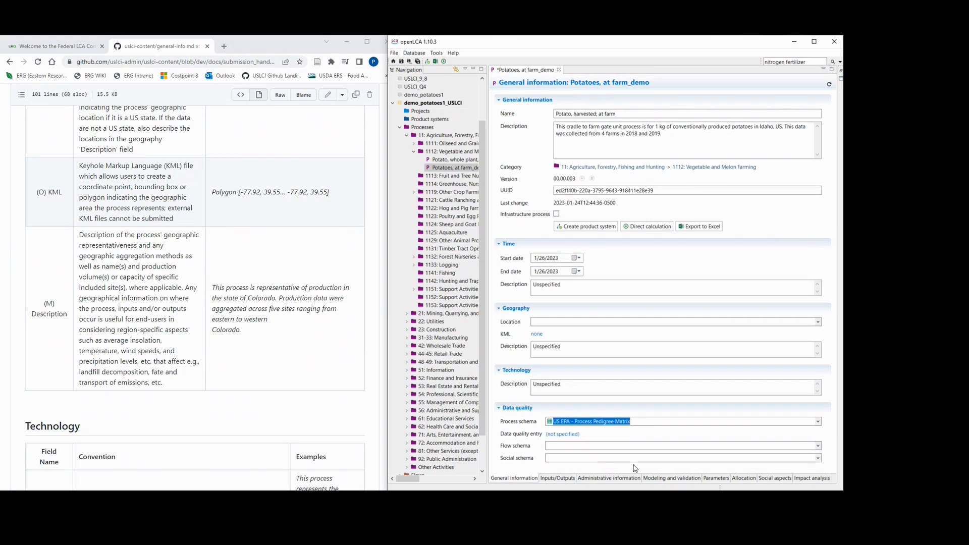
Examine the process review and completeness scores in the process's data quality entry matrix, and leave it without selecting a score
click(564, 435)
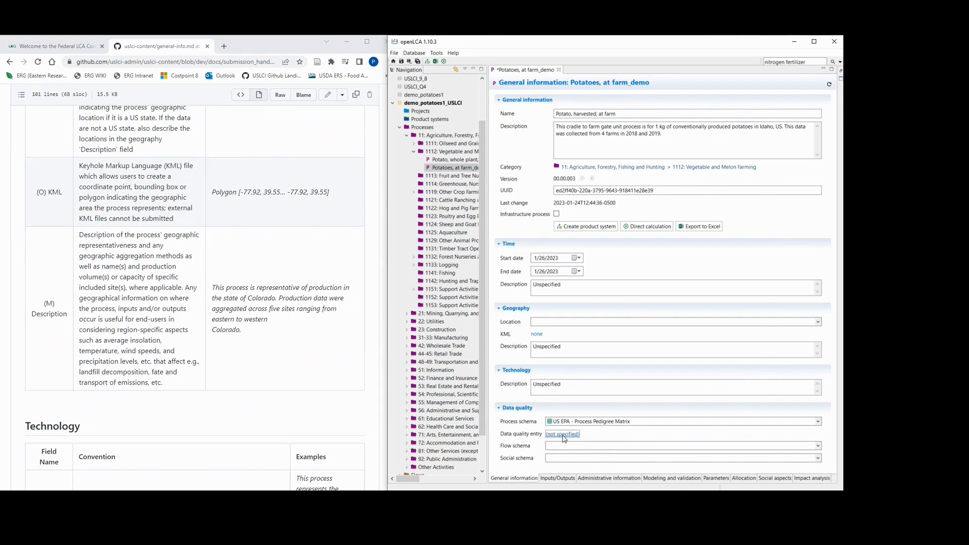
click(563, 436)
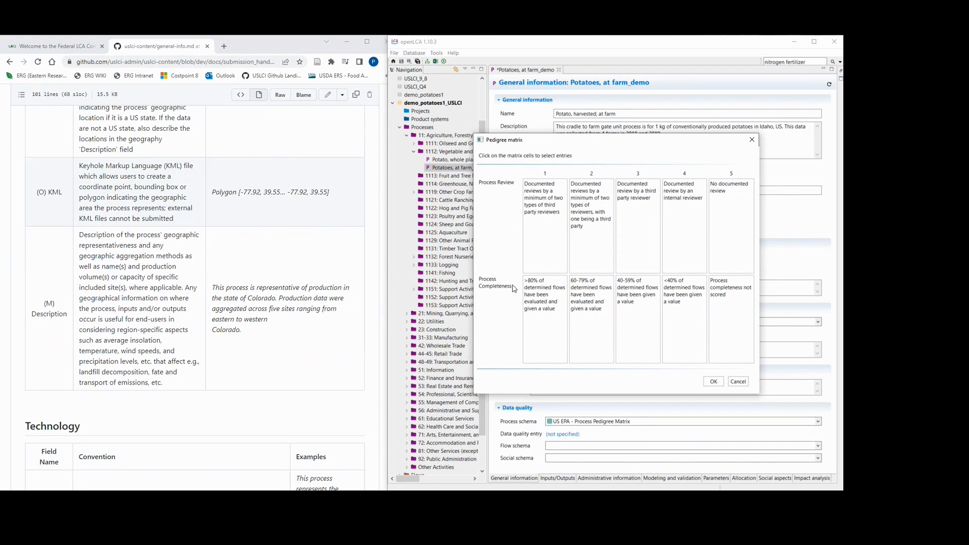
click(739, 381)
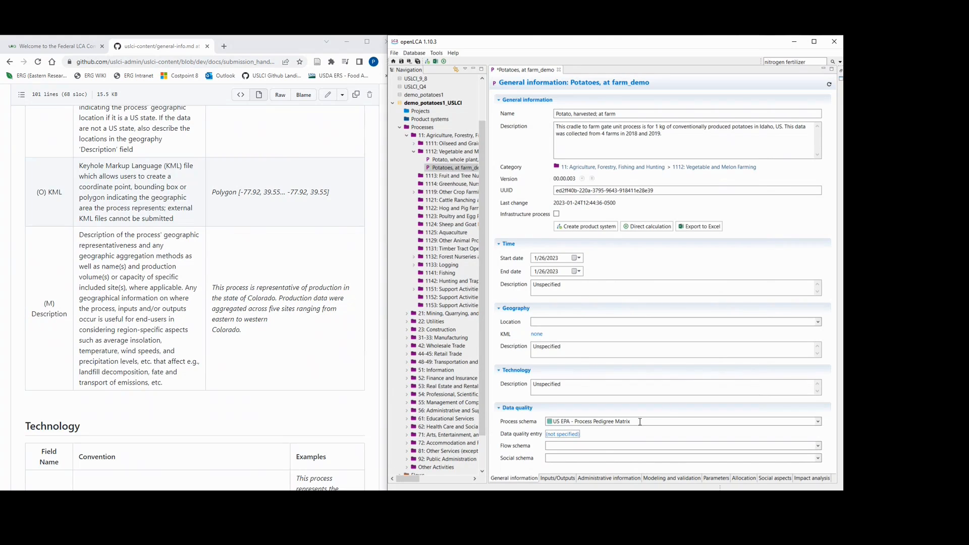
Set the flow schema for data quality to US EPA - Flow Pedigree Matrix
click(601, 446)
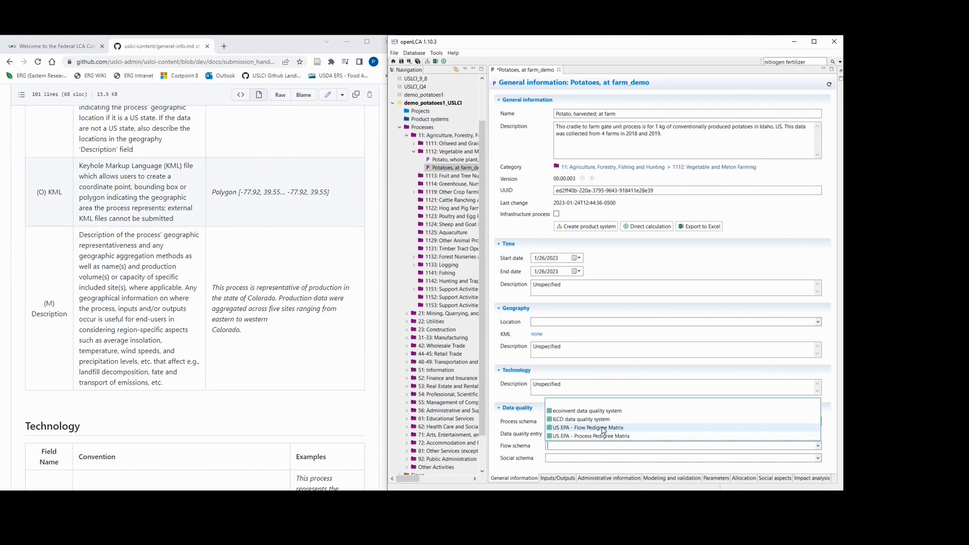
click(603, 429)
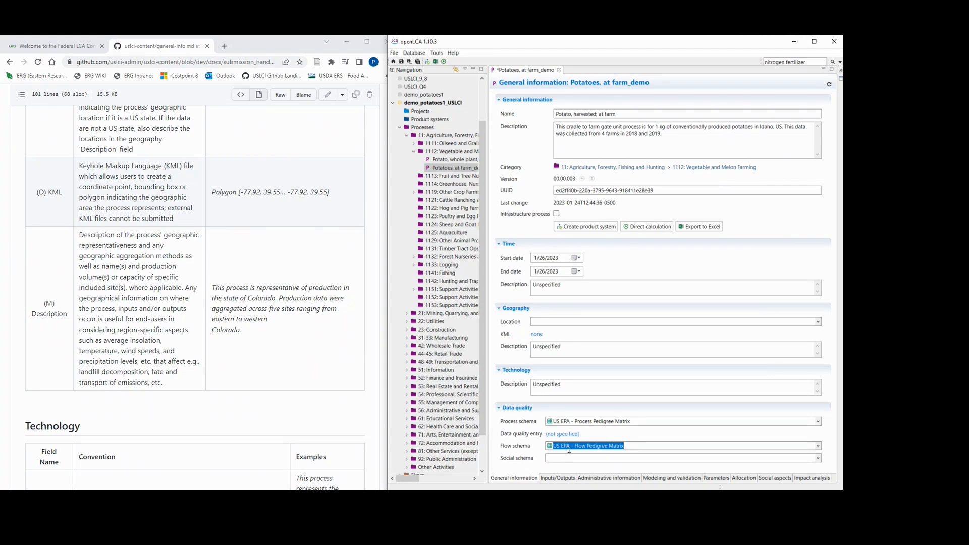
Examine the flow pedigree matrix criteria in the data quality entry of the Ammonia output, and close it without scoring
click(556, 477)
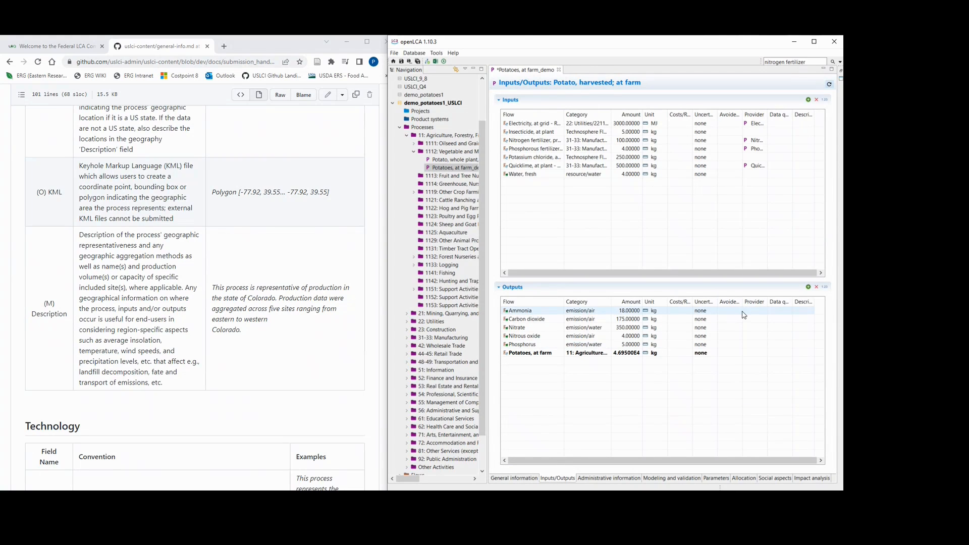
click(775, 311)
click(787, 309)
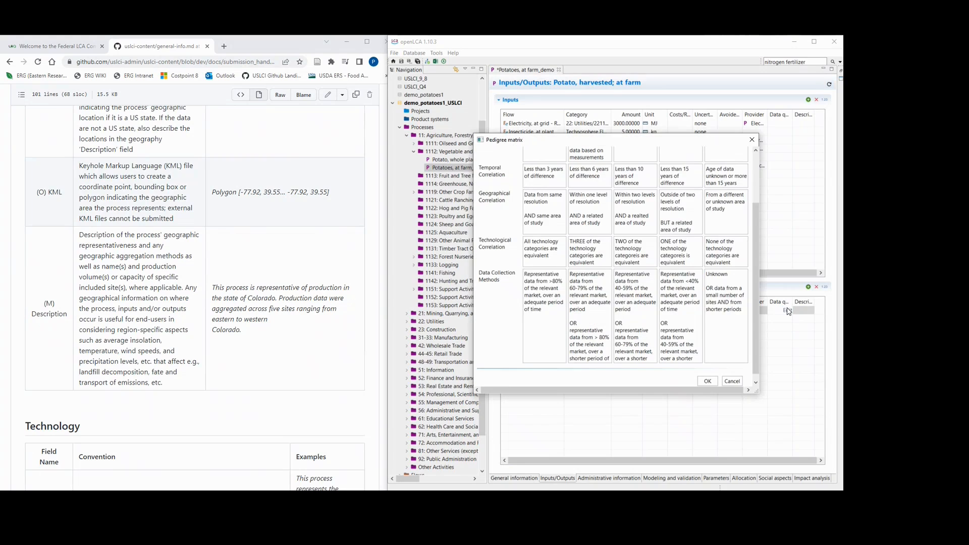
click(735, 288)
scroll(734, 285, up, 3)
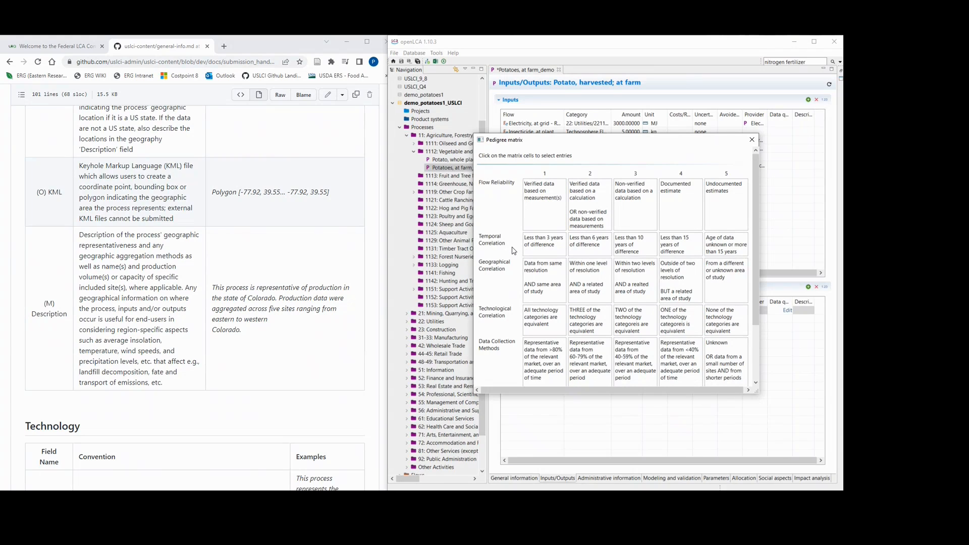
scroll(508, 300, down, 1)
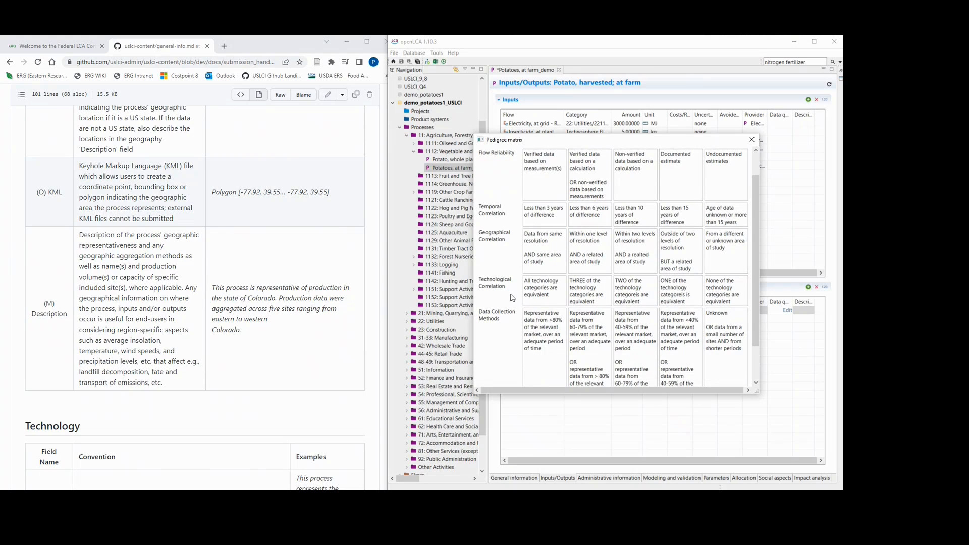
scroll(512, 297, down, 2)
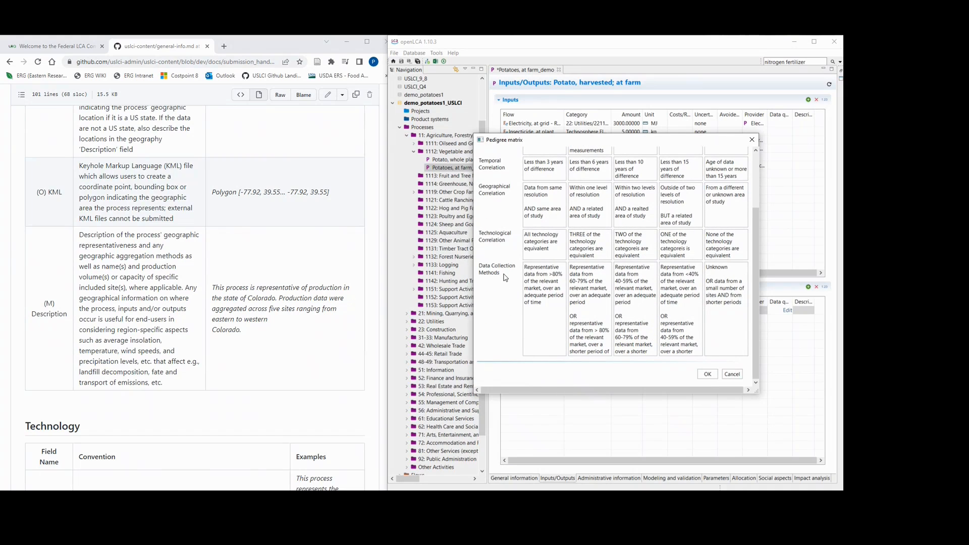
click(752, 140)
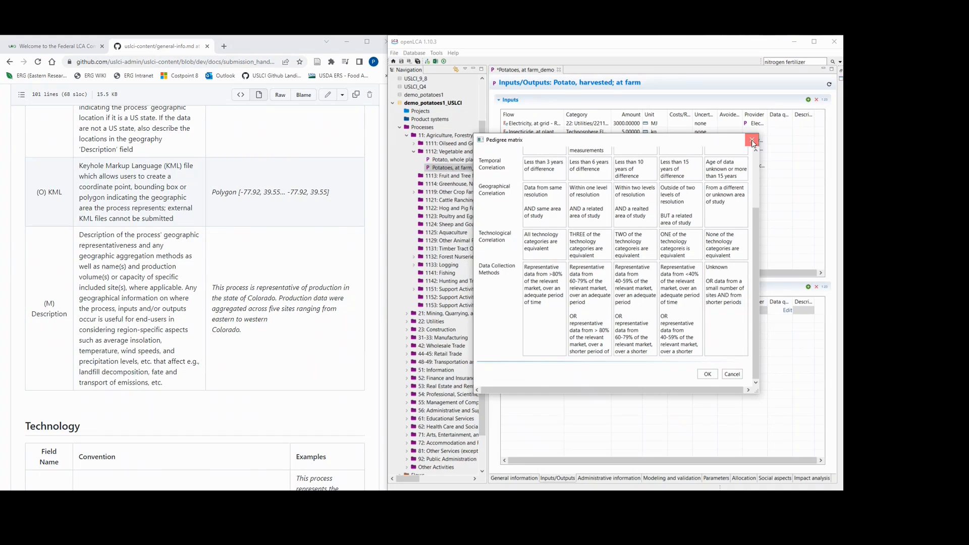
Show the process's administrative information and open the matching Administrative Information Tab guidance from the metadata guidance tables in the browser
click(619, 479)
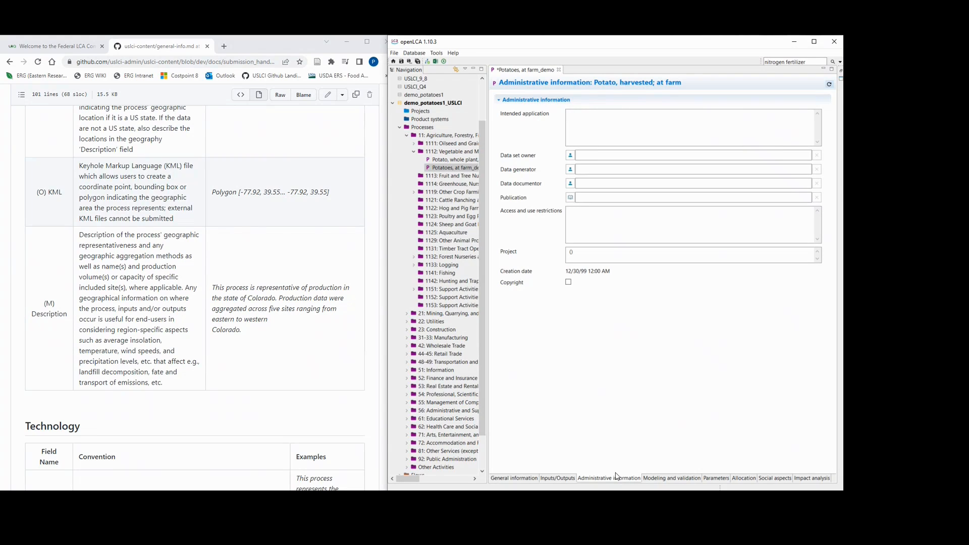
scroll(258, 389, down, 1)
scroll(258, 389, down, 5)
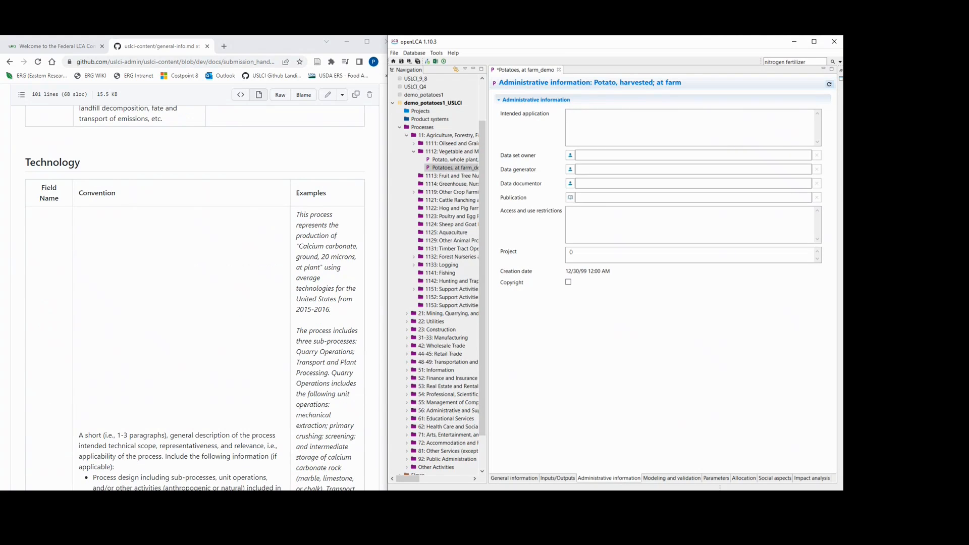
click(11, 62)
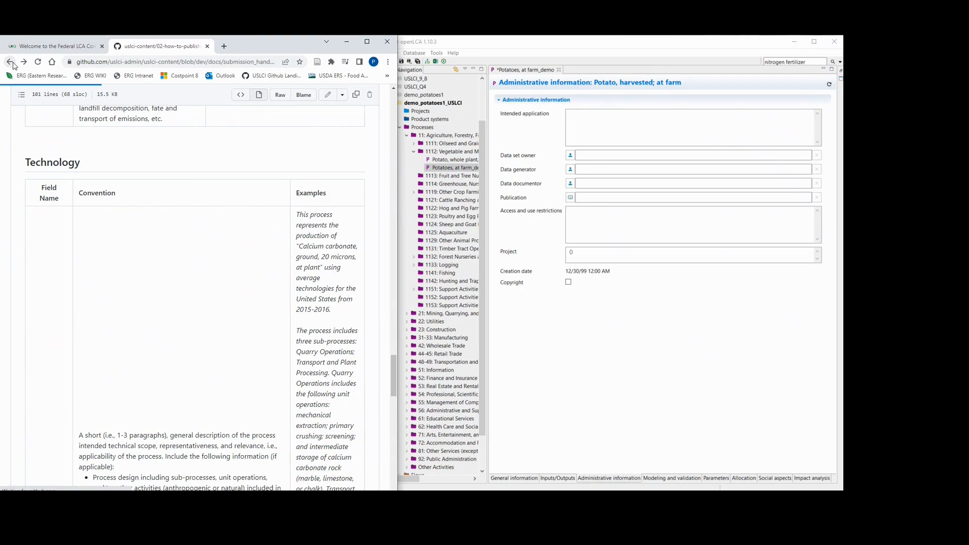
scroll(94, 397, down, 3)
click(93, 392)
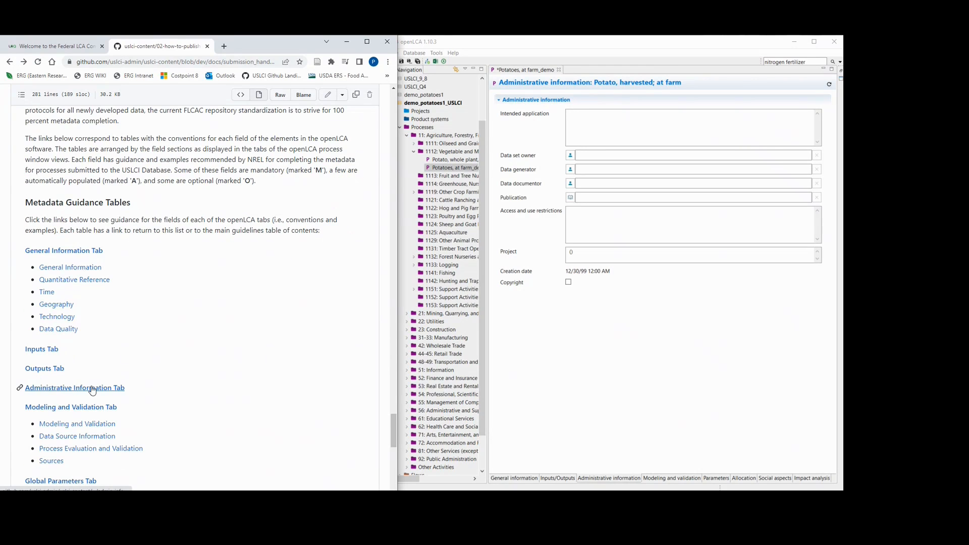
Examine the Administrative Information field conventions in the guidance, from intended application through data set owner, publication, project and copyright
scroll(93, 390, down, 10)
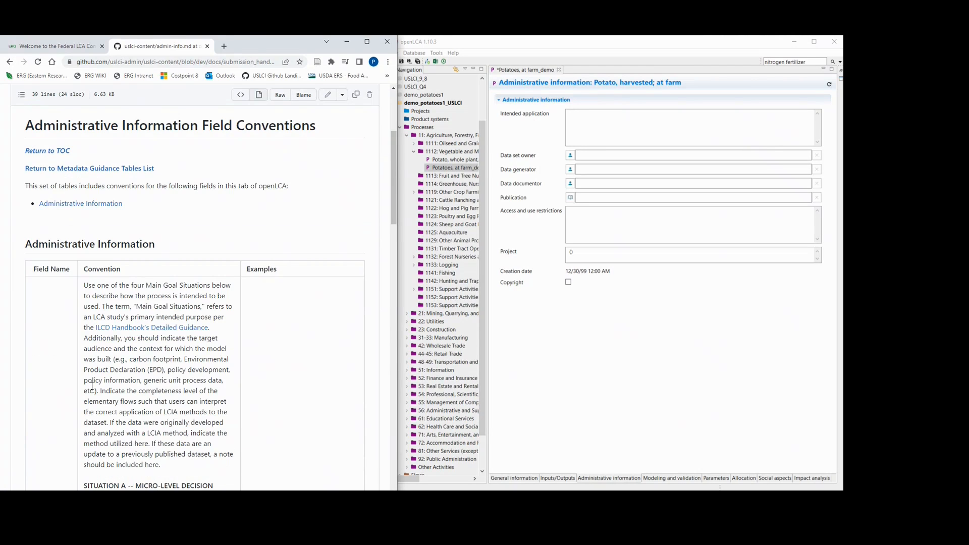
scroll(91, 386, down, 1)
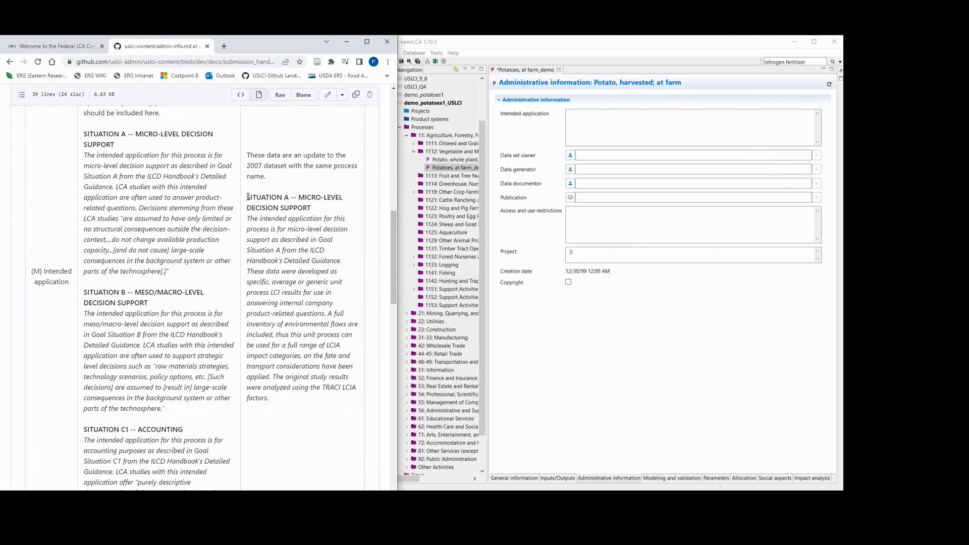
scroll(248, 197, down, 5)
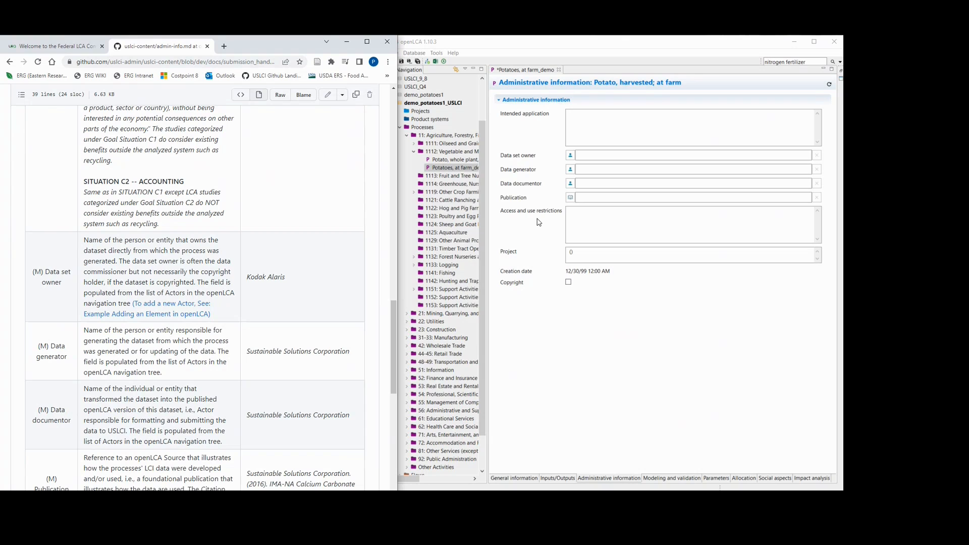
click(593, 216)
click(253, 244)
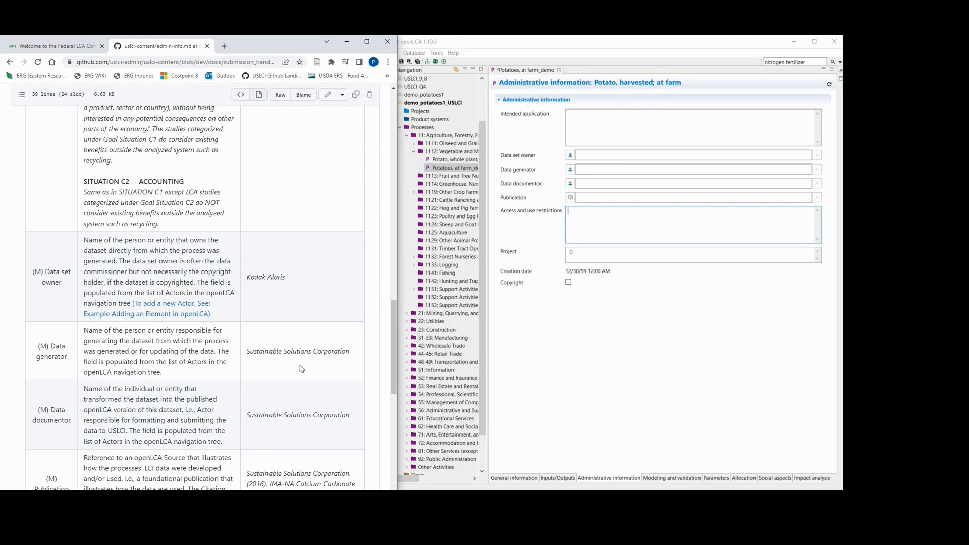
scroll(301, 366, down, 8)
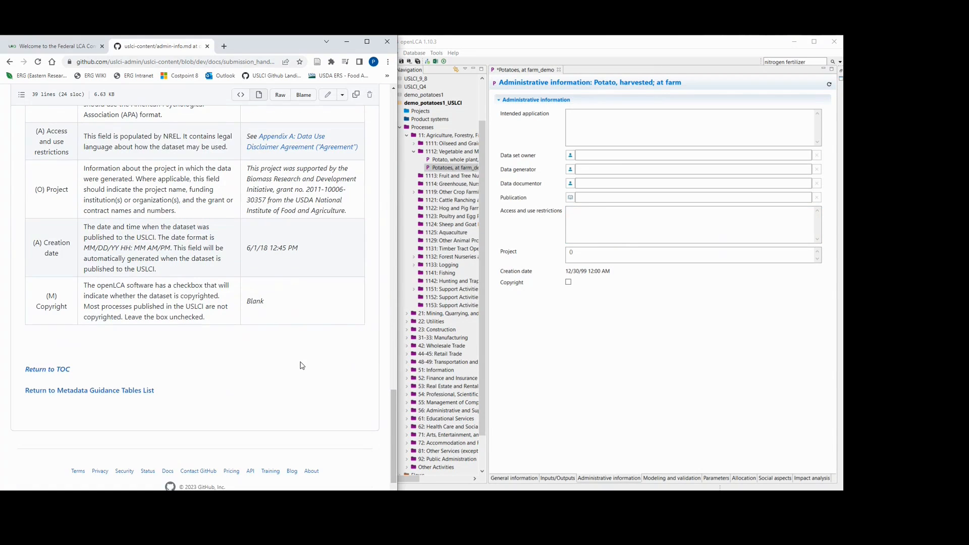
scroll(302, 366, up, 2)
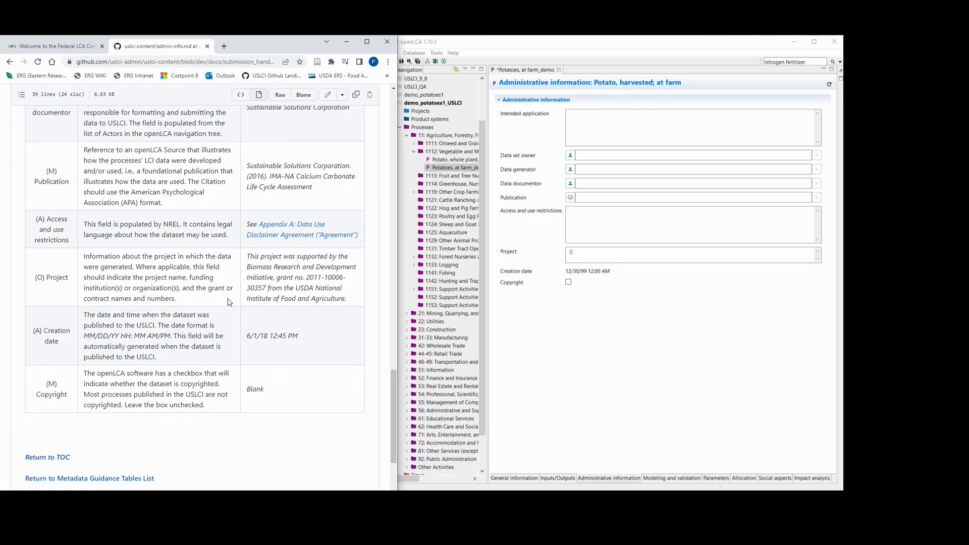
Clear the default text from the LCI method, data completeness and data selection fields of the process's modeling and validation information
click(655, 479)
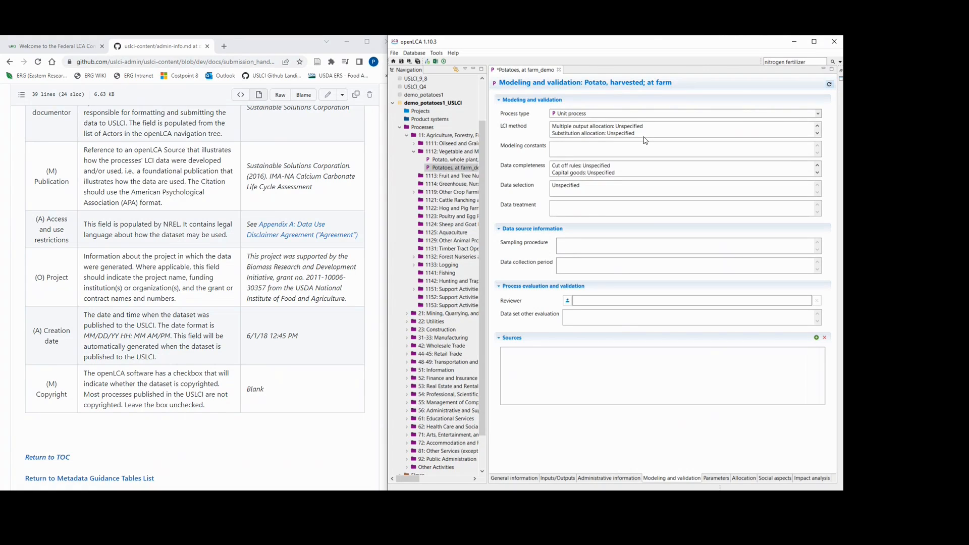
drag(645, 134, 552, 126)
key(BackSpace)
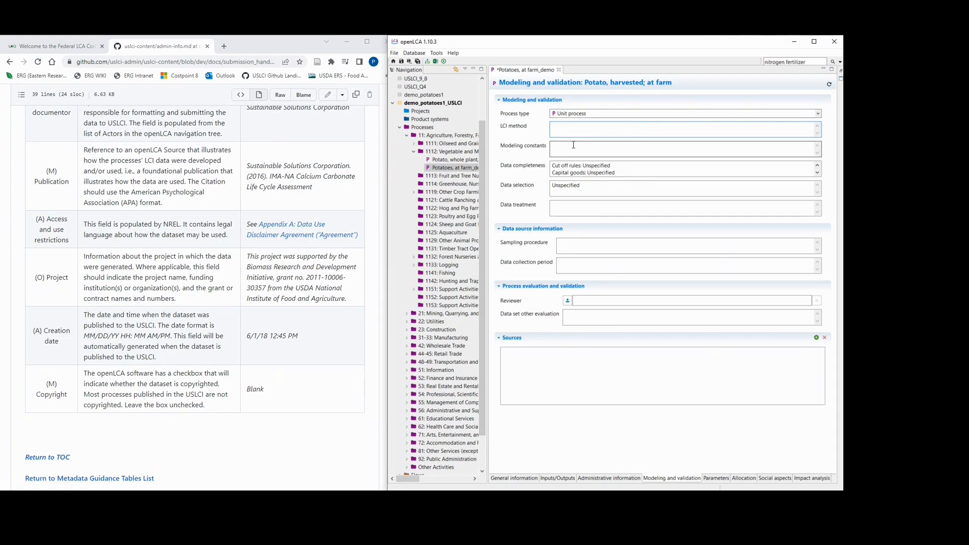
drag(618, 173, 501, 156)
key(BackSpace)
drag(583, 185, 520, 188)
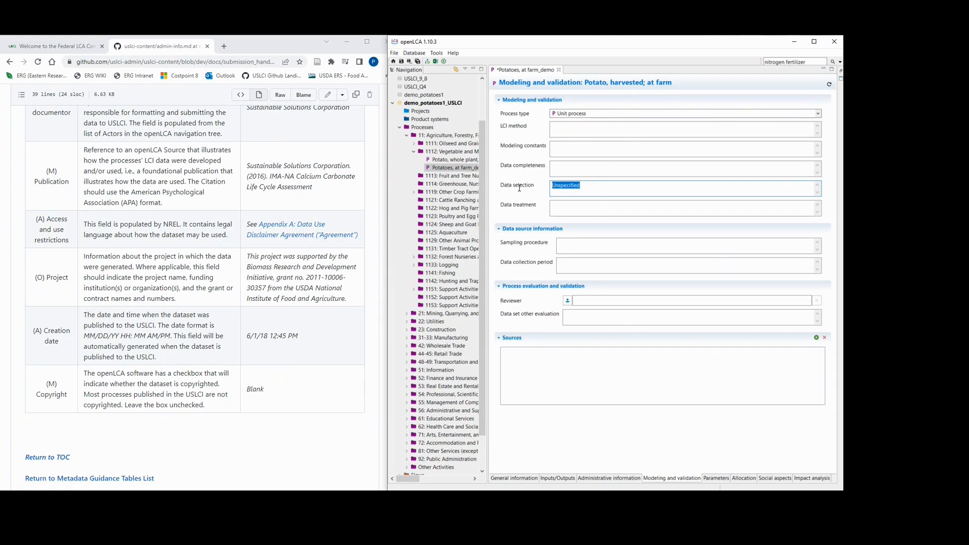
key(BackSpace)
Return to the metadata guidance tables in the browser and open the Modeling and Validation Tab guidance
click(273, 320)
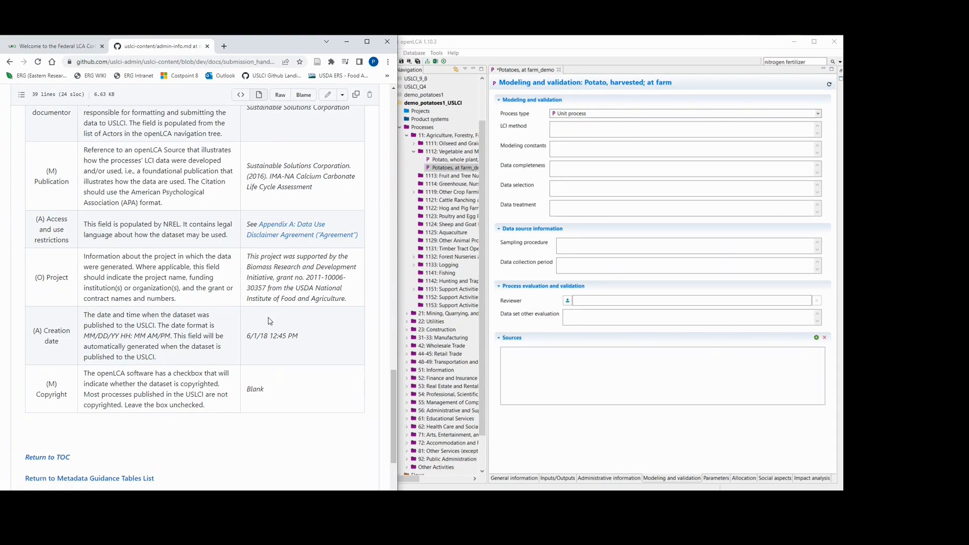
click(9, 66)
scroll(78, 403, down, 2)
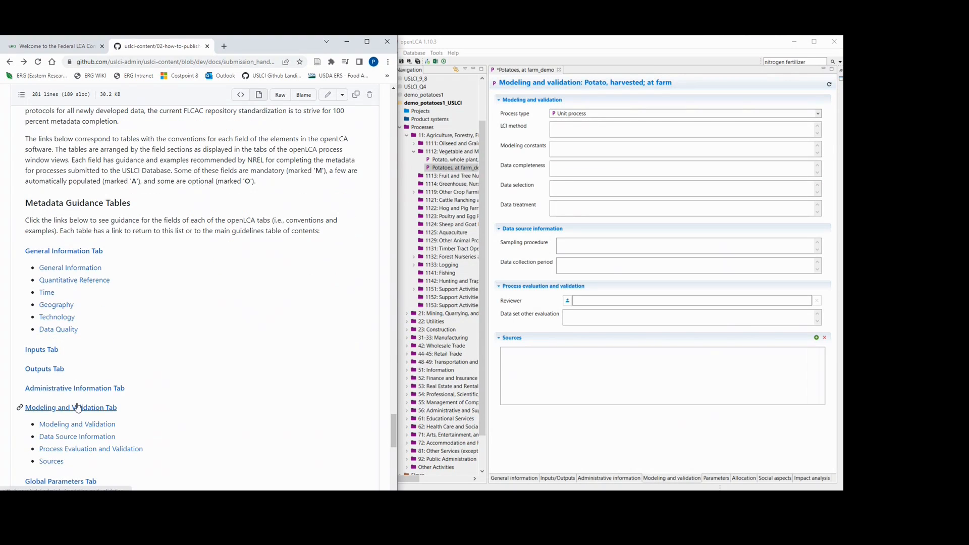
click(78, 407)
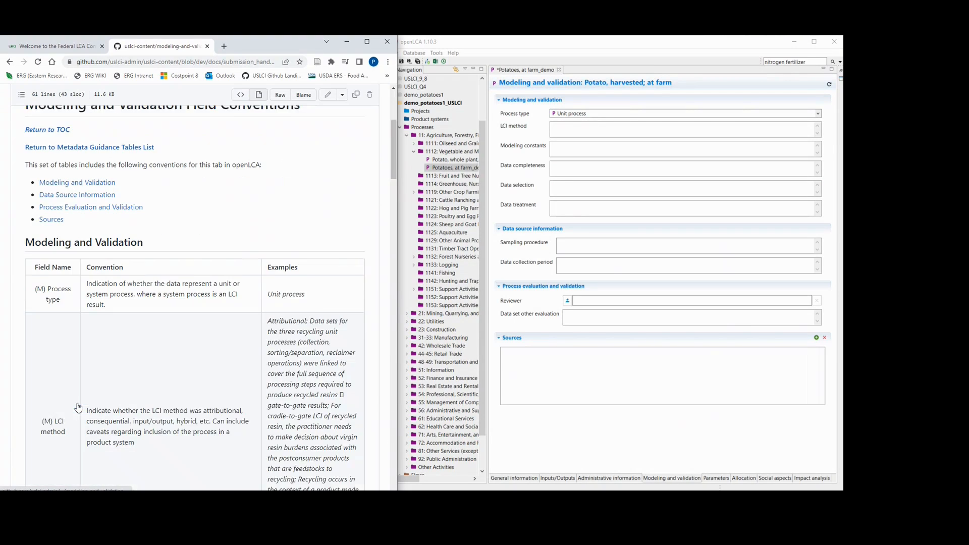
Examine the Modeling and Validation conventions and examples for process type, LCI method, modeling constants, data completeness, data selection and data treatment
scroll(78, 407, down, 1)
scroll(123, 319, down, 2)
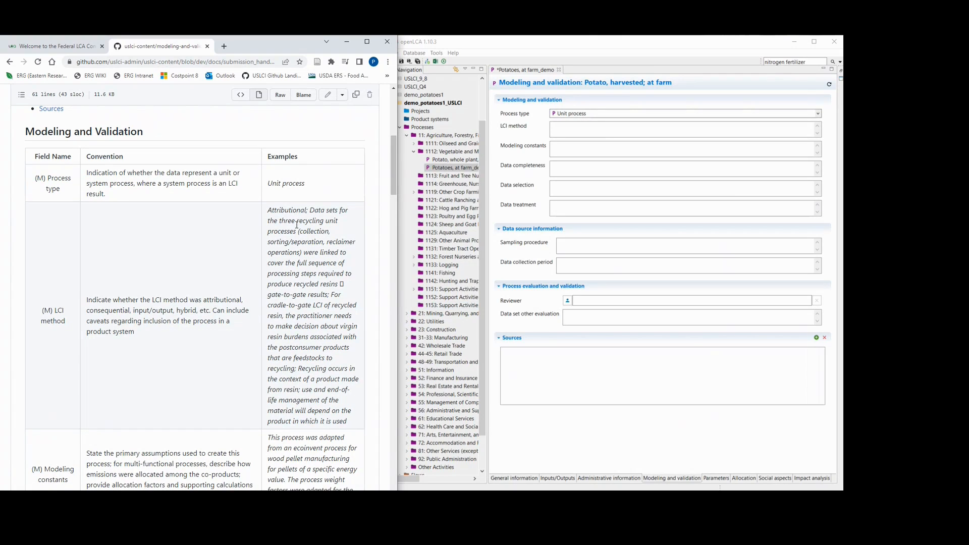
scroll(270, 241, down, 1)
scroll(270, 240, down, 1)
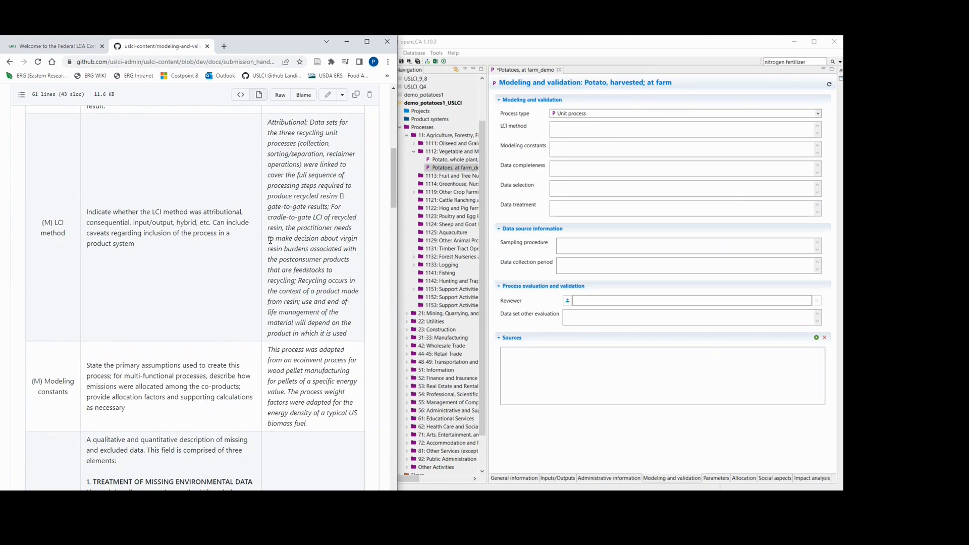
scroll(271, 241, down, 3)
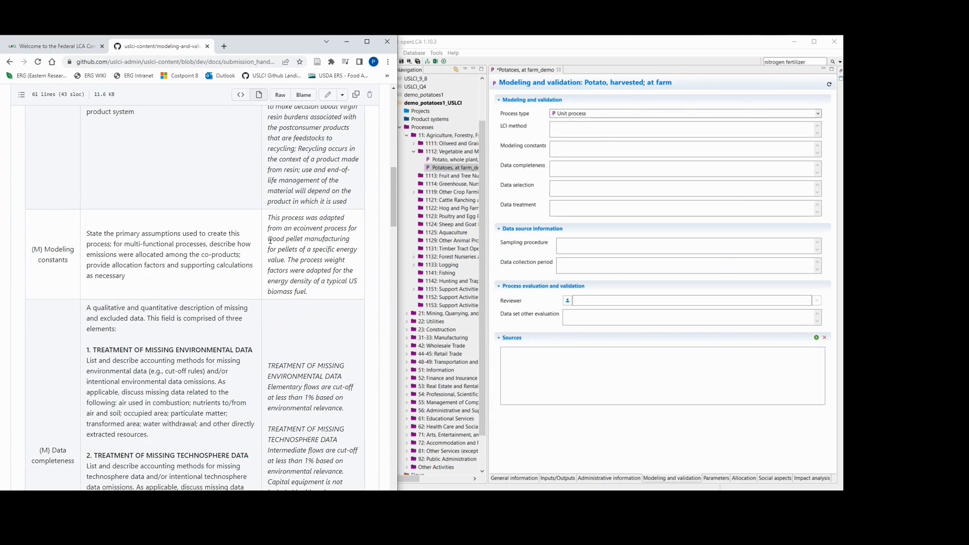
scroll(266, 246, down, 2)
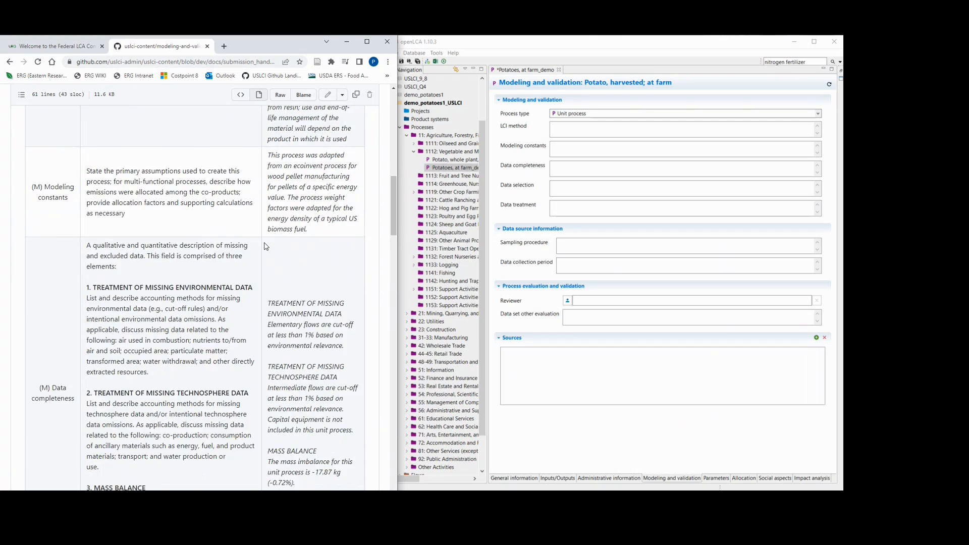
scroll(265, 245, down, 2)
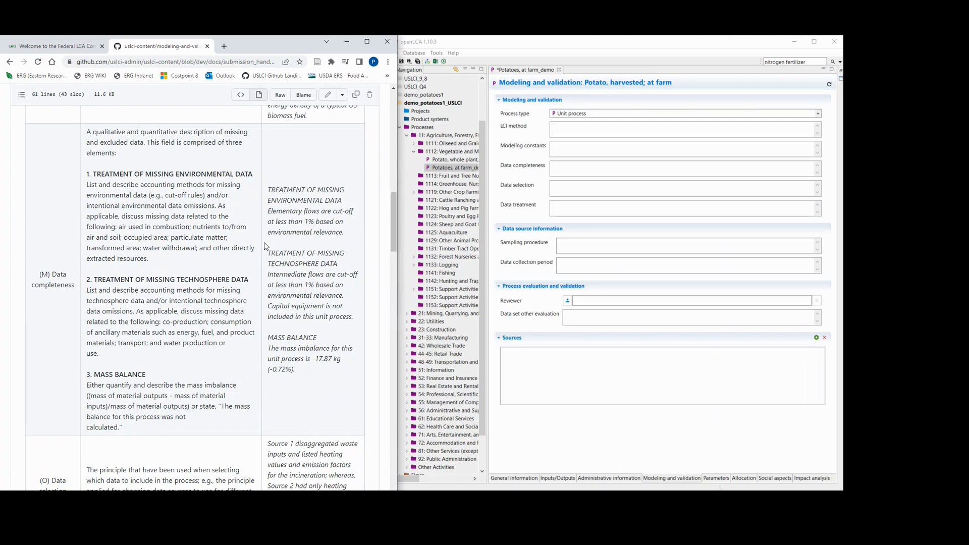
scroll(265, 246, down, 1)
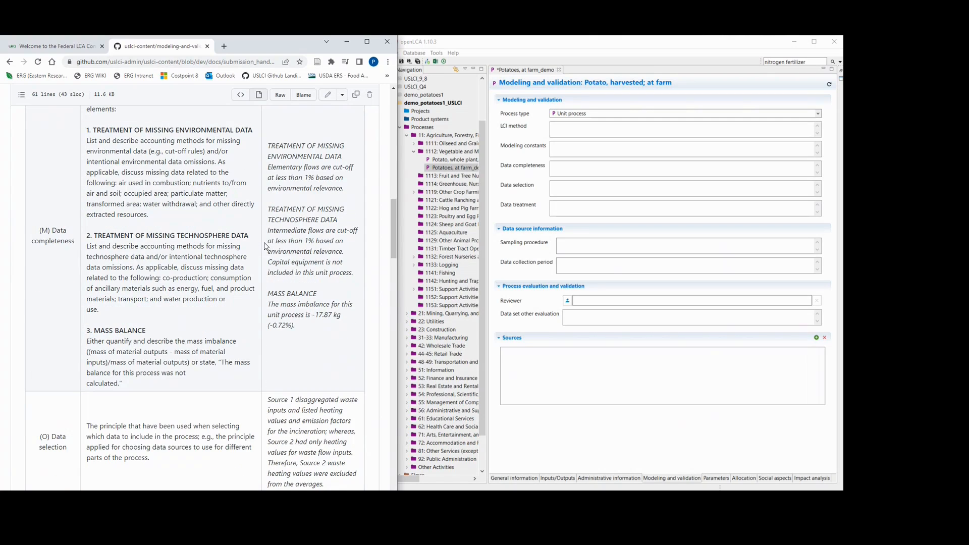
scroll(266, 246, down, 3)
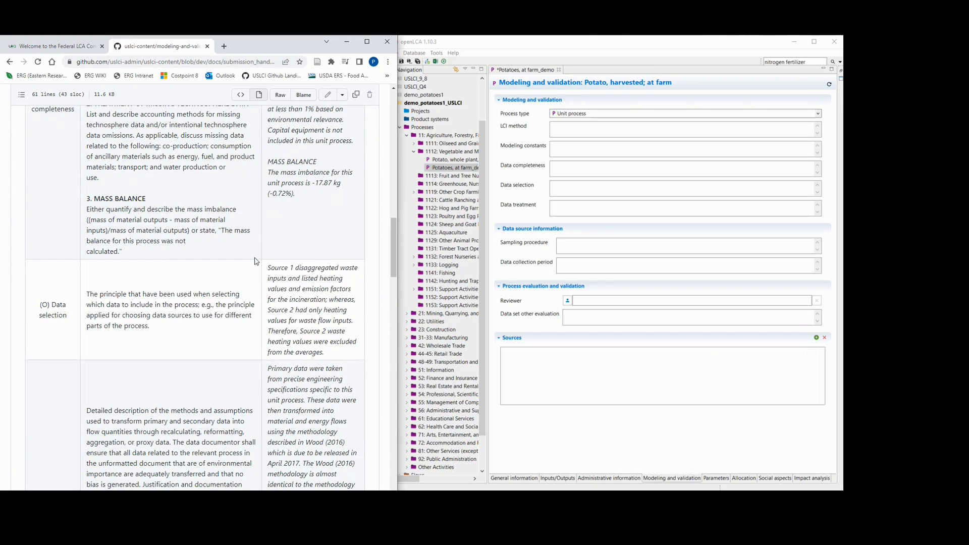
scroll(231, 291, down, 3)
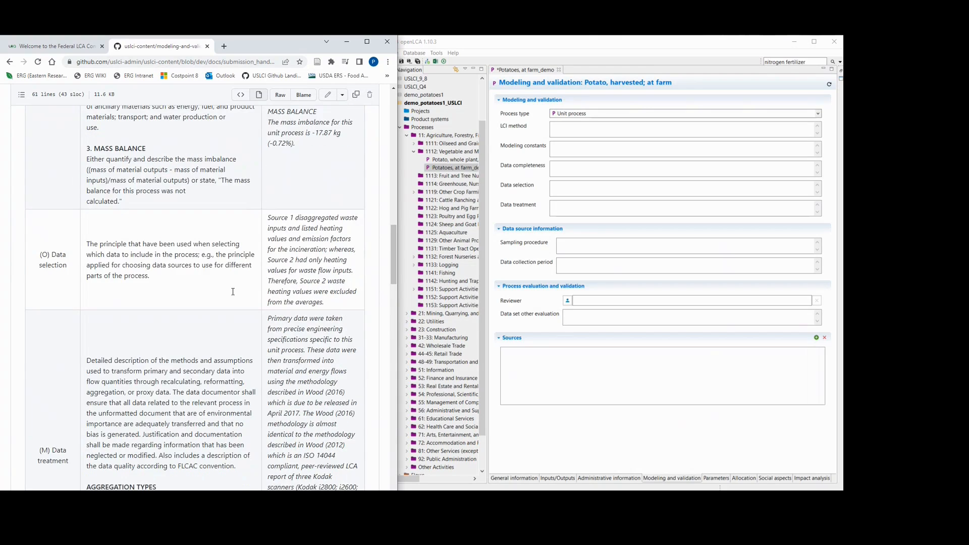
scroll(213, 290, down, 4)
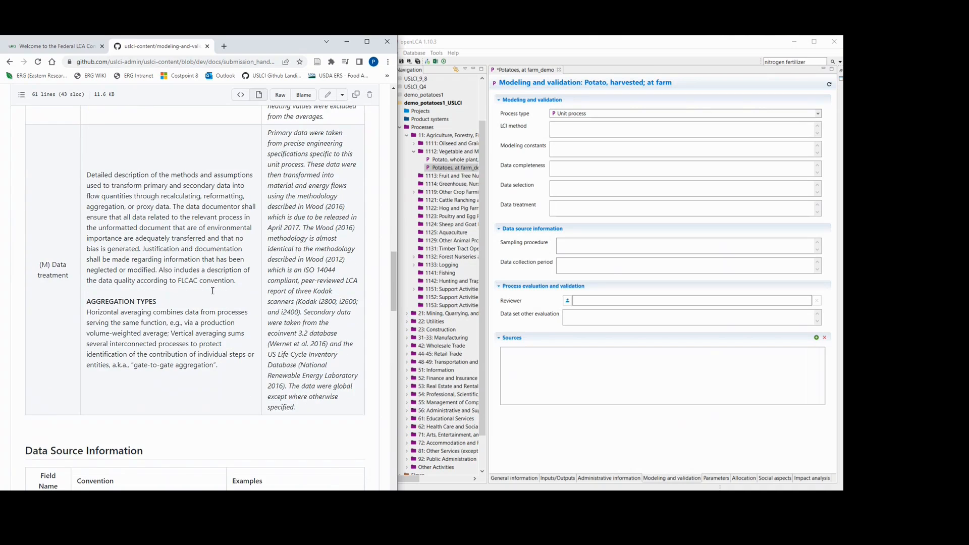
Examine the Data Source Information guidance for sampling procedure and data collection period, and locate both matching fields in the openLCA process
scroll(213, 290, down, 6)
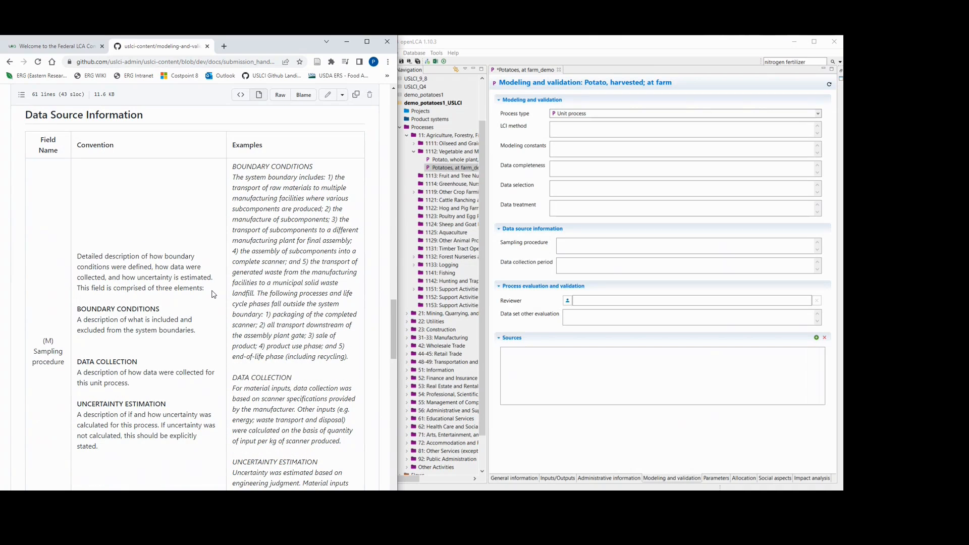
scroll(213, 294, down, 3)
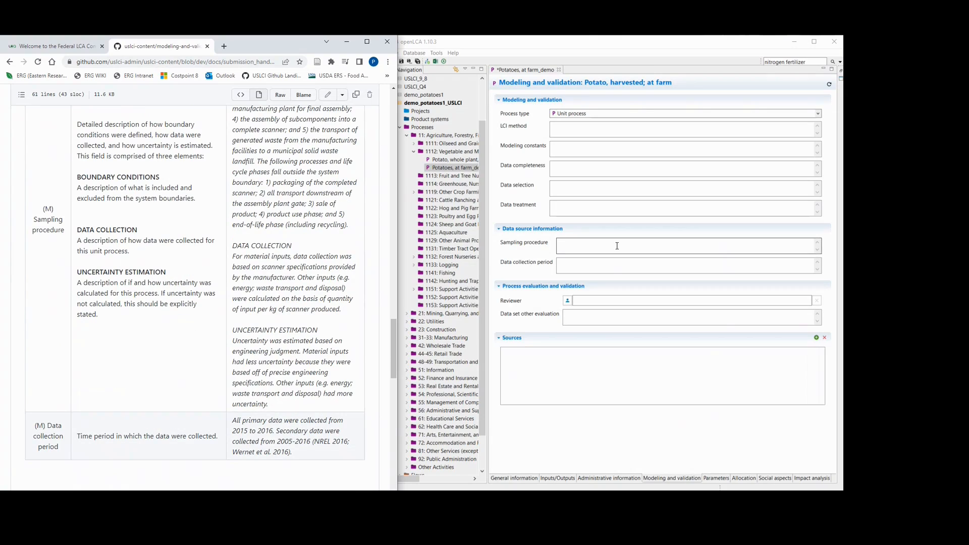
click(595, 246)
click(598, 266)
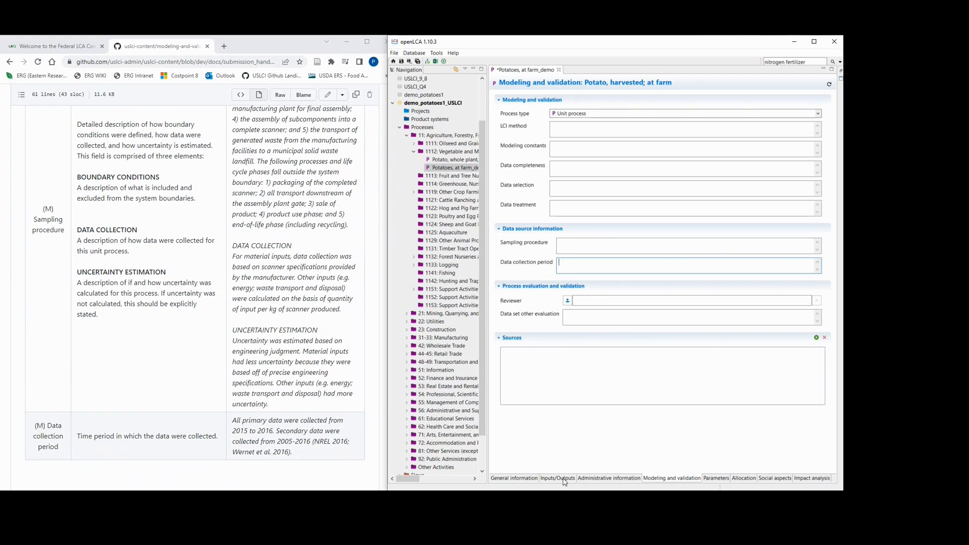
Examine the potato process's input and dependent parameter tables, checking its inputs and outputs and its modeling and validation information alongside
click(717, 478)
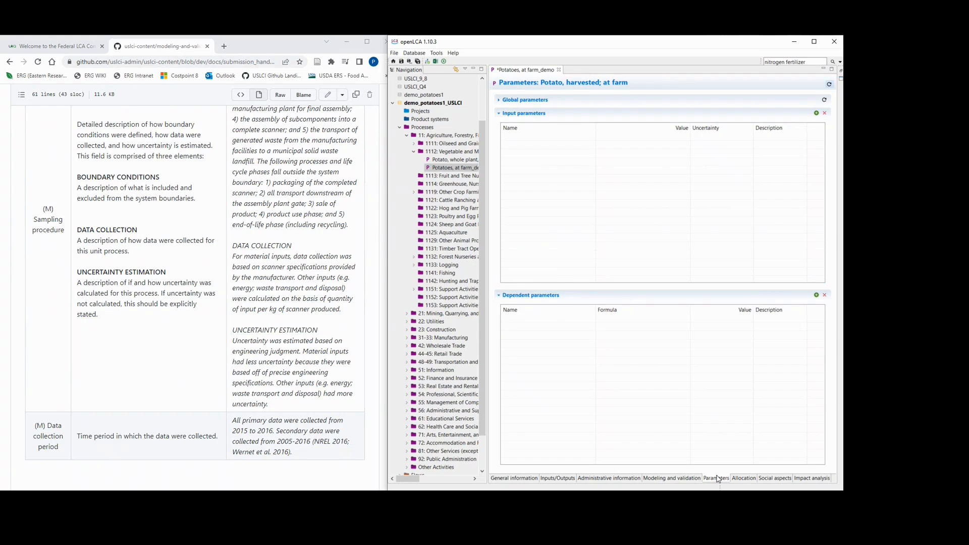
click(694, 479)
click(713, 480)
click(560, 478)
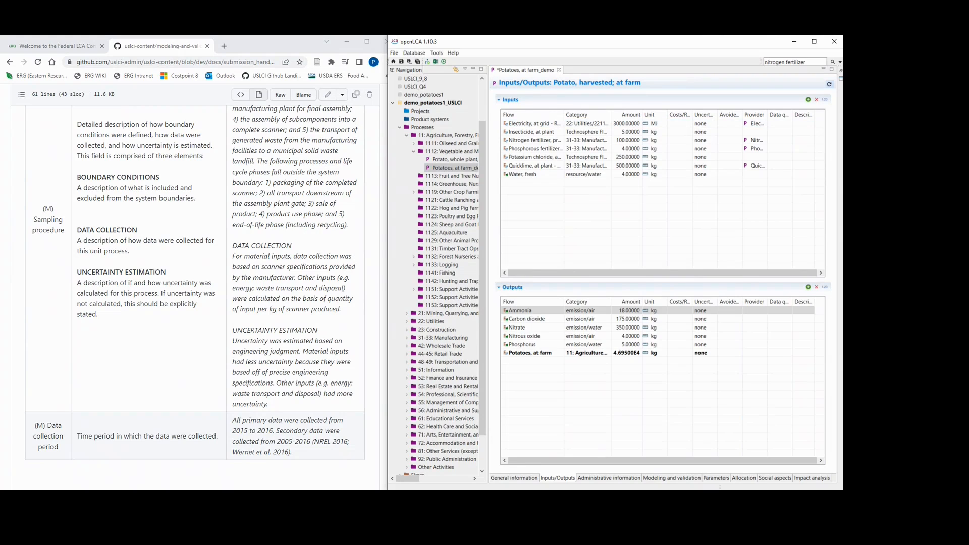
click(684, 480)
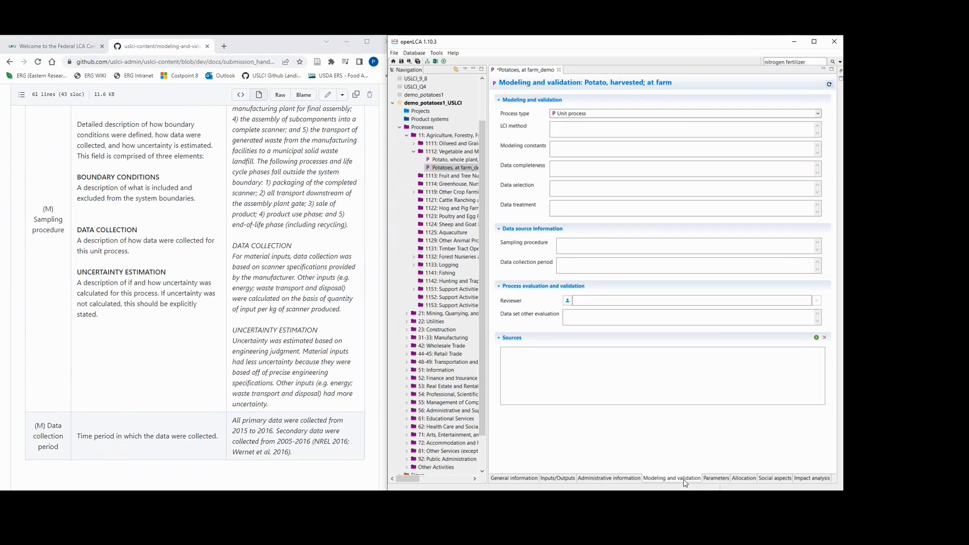
click(704, 480)
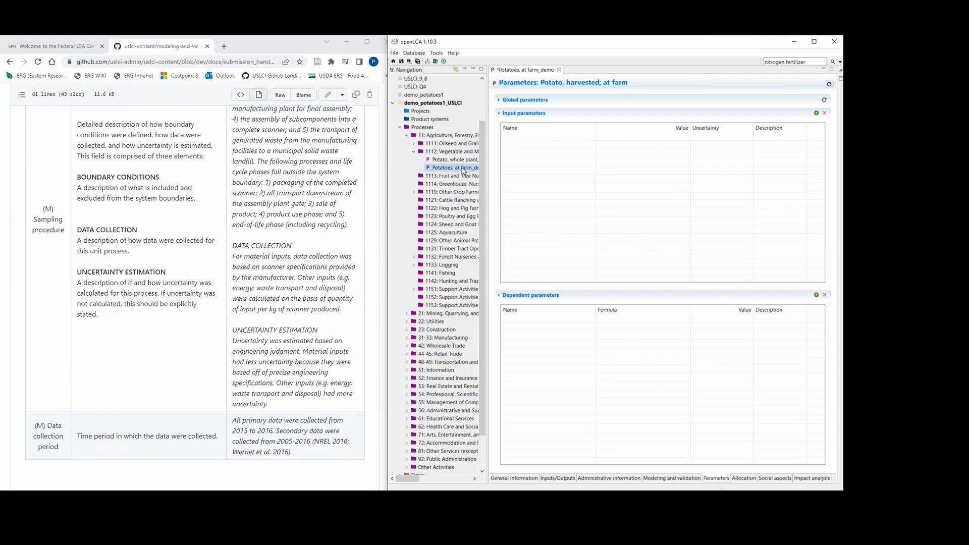
Show the process's allocation settings and examine the default method options, leaving the method at Physical
click(743, 479)
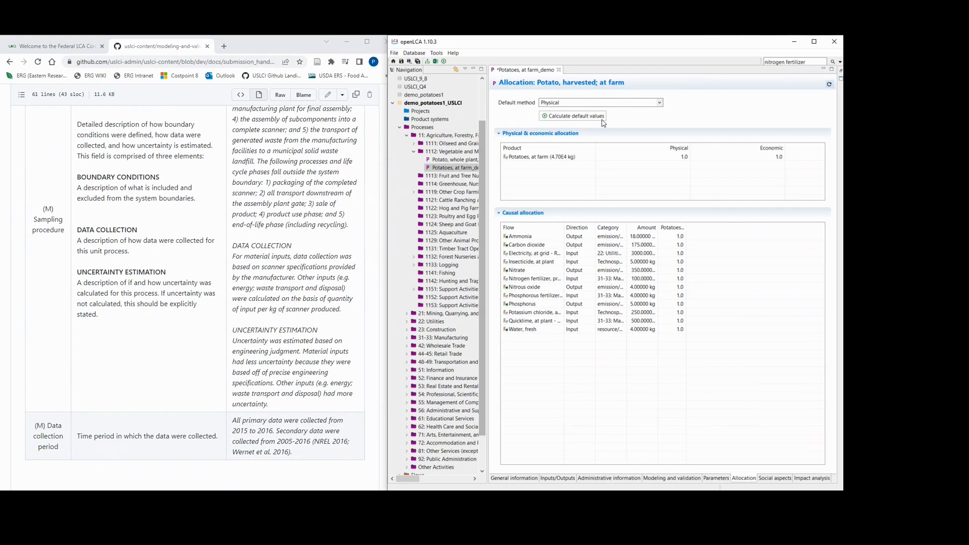
click(617, 102)
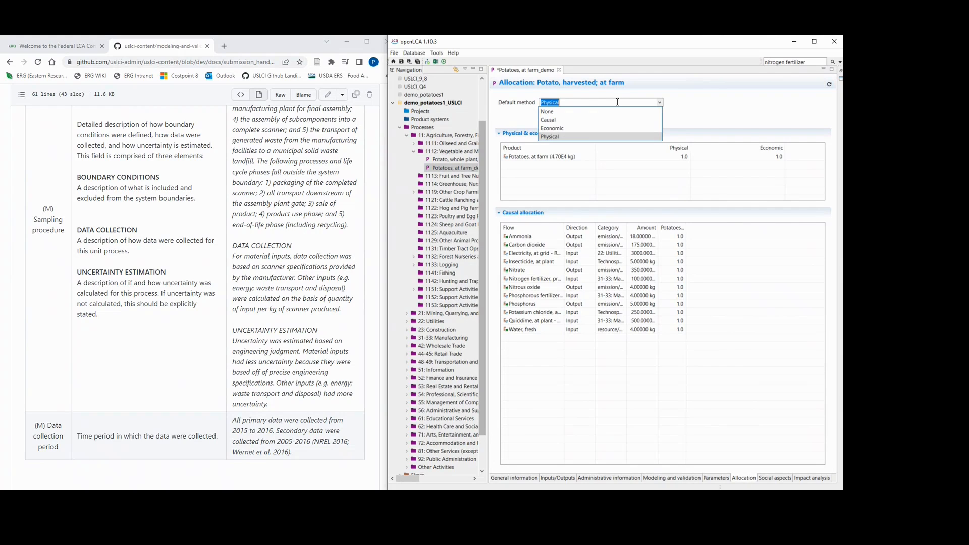
click(563, 103)
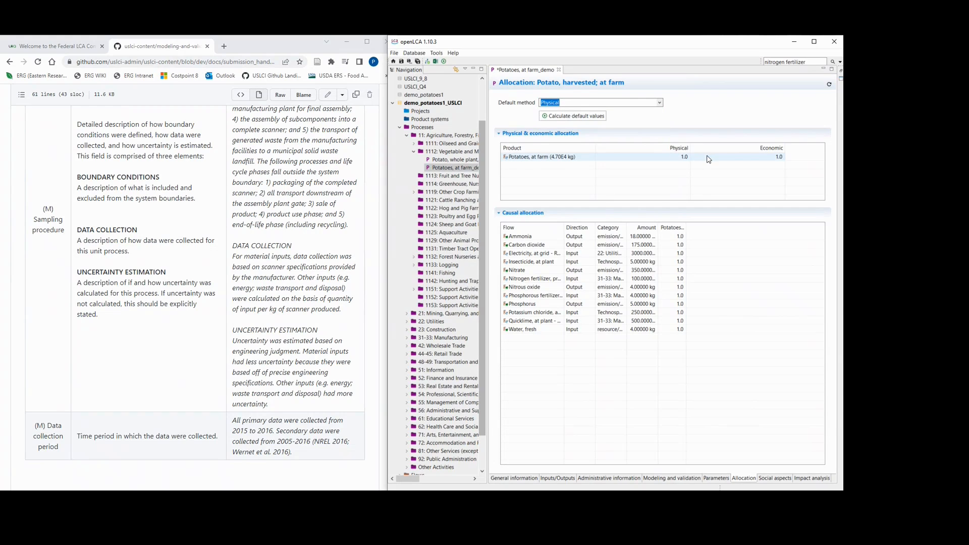
View the process's social aspects and impact analysis, and return to its general information
click(775, 479)
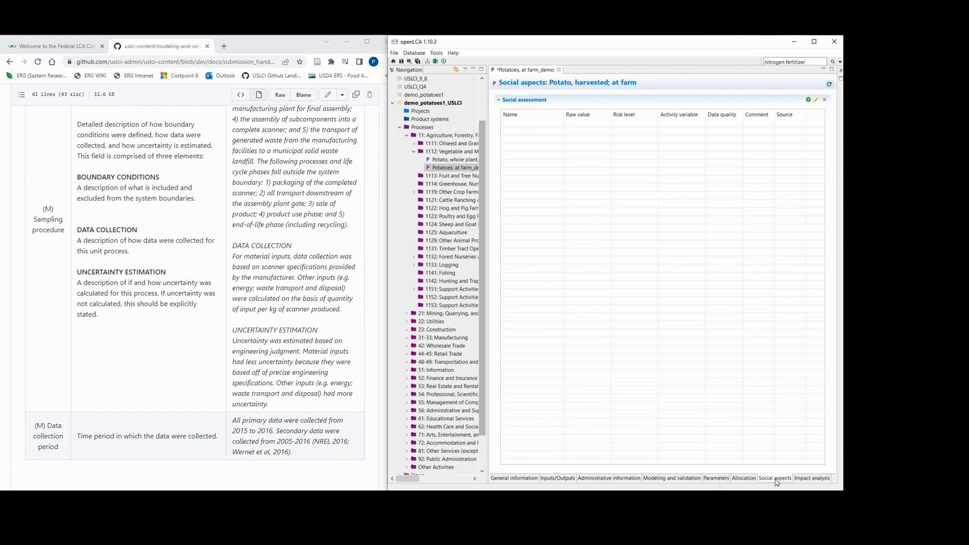
click(820, 479)
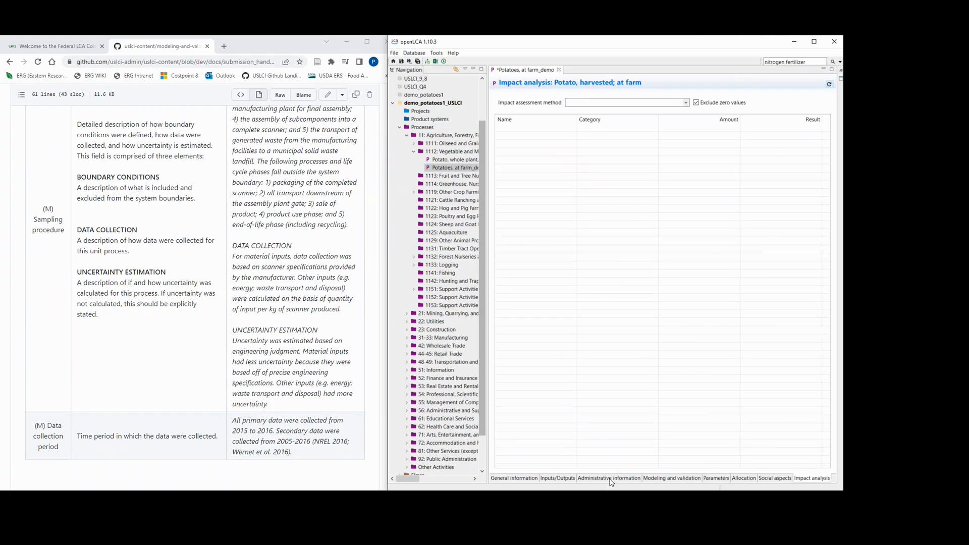
click(514, 478)
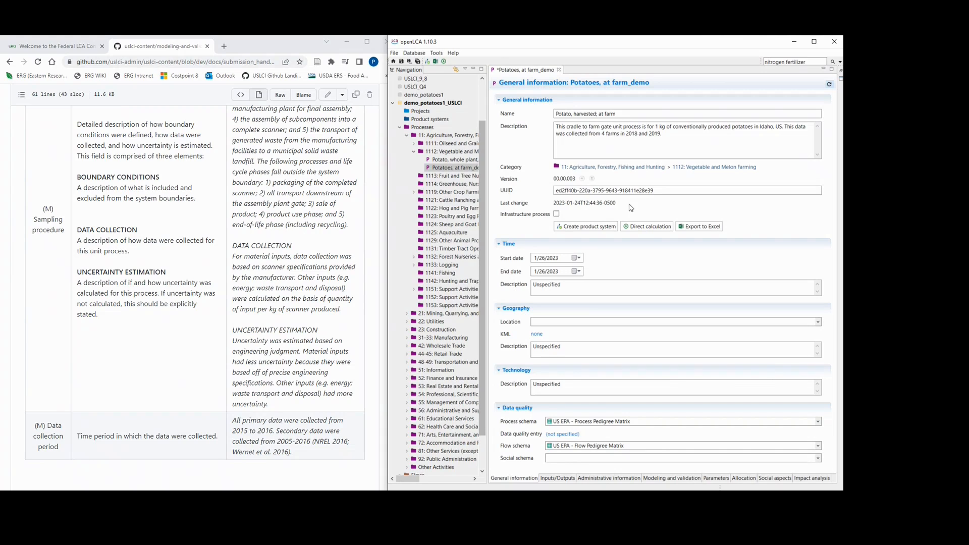
click(613, 225)
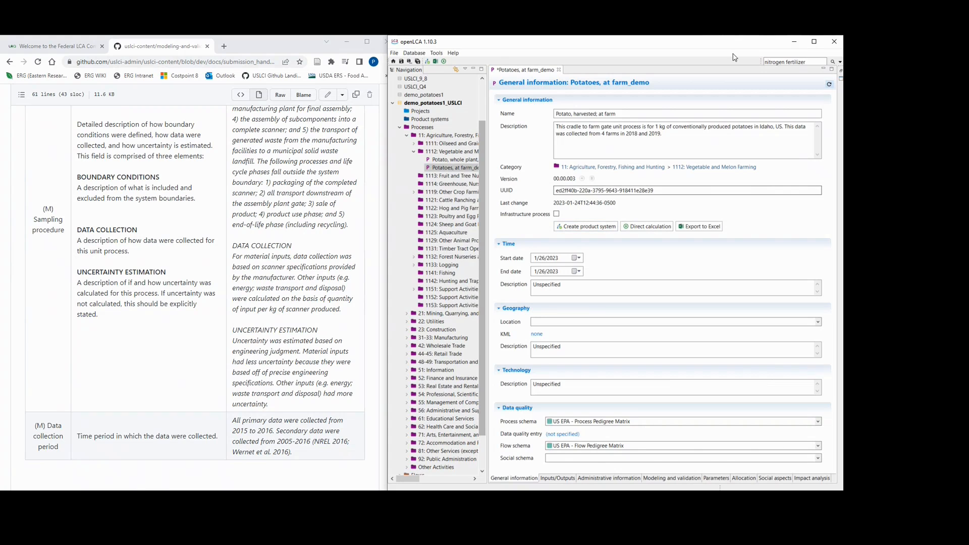
Maximize the openLCA window and widen the navigation area so the full category names fit
click(814, 41)
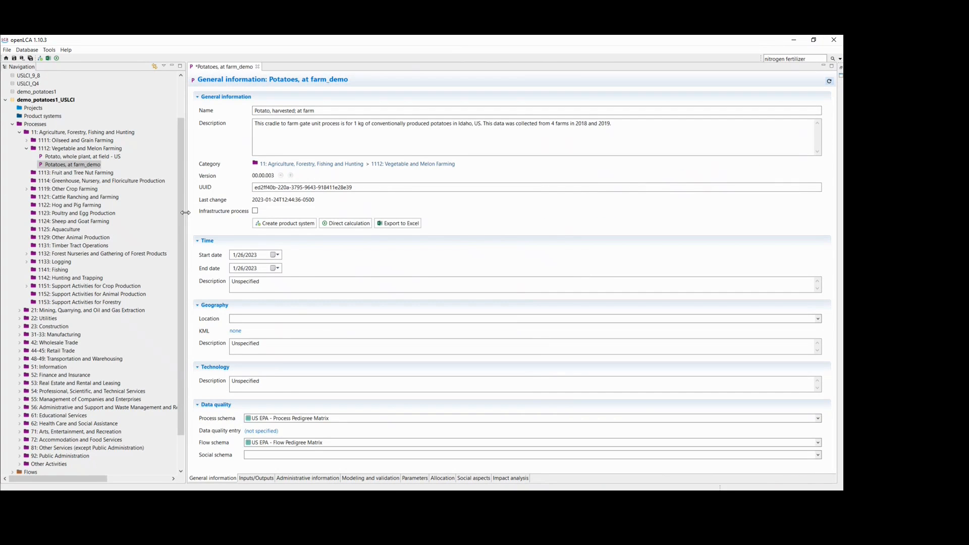
drag(186, 216, 237, 205)
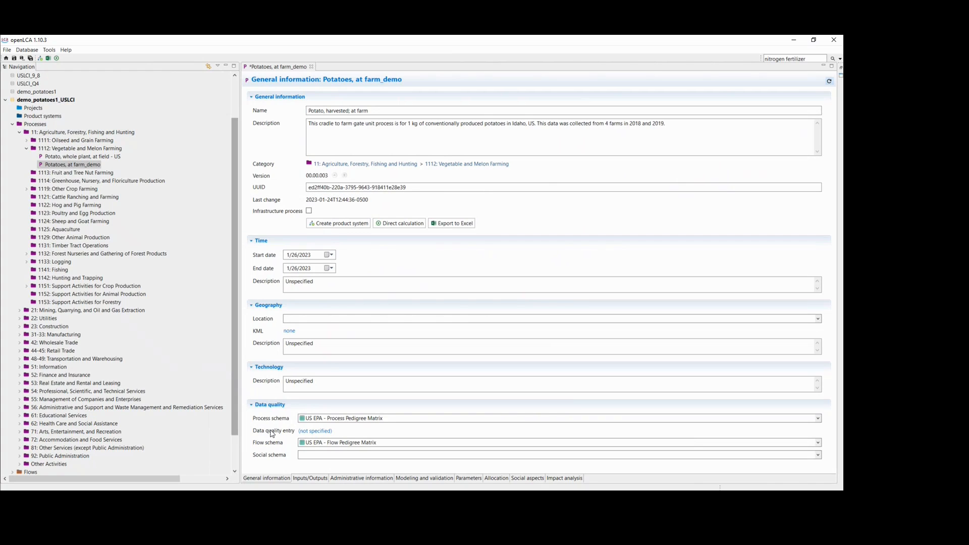
Switch to the USLCI guidance in Chrome, maximize it, and open the methods folder under docs in the uslci-content repository
mouse_move(95, 490)
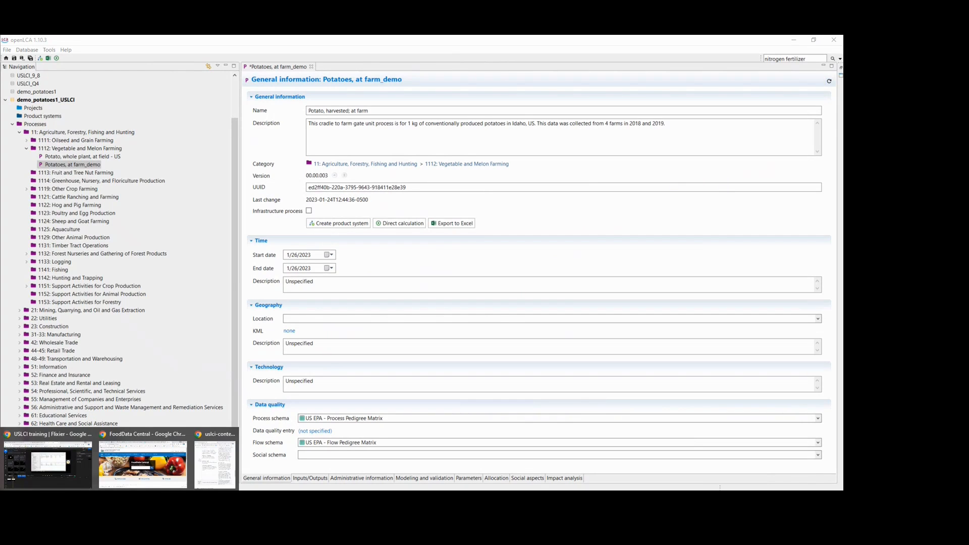
click(215, 462)
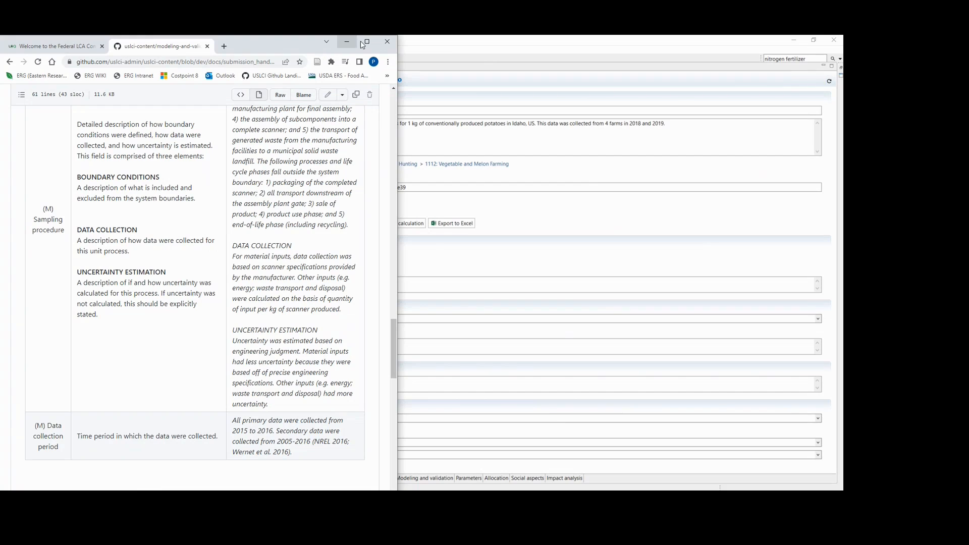
click(367, 41)
scroll(303, 238, up, 20)
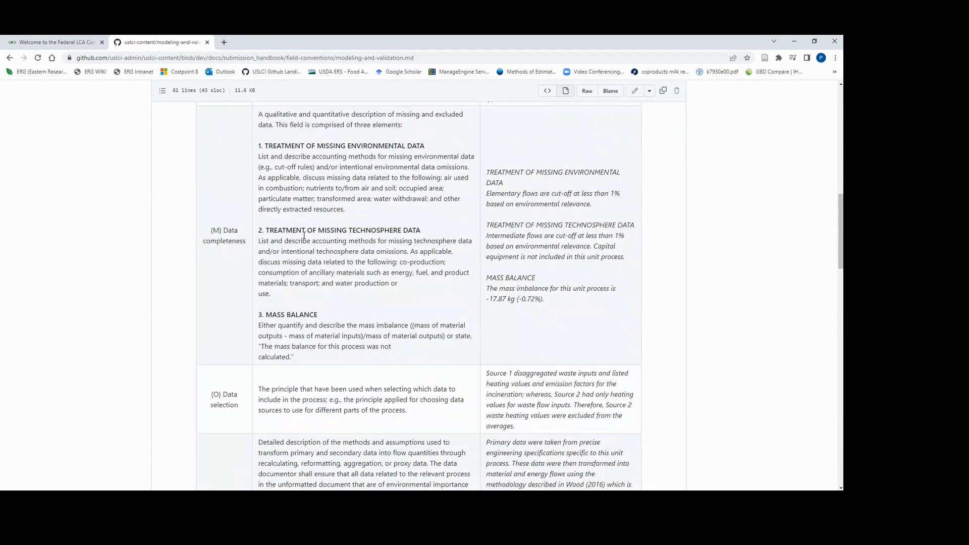
click(225, 184)
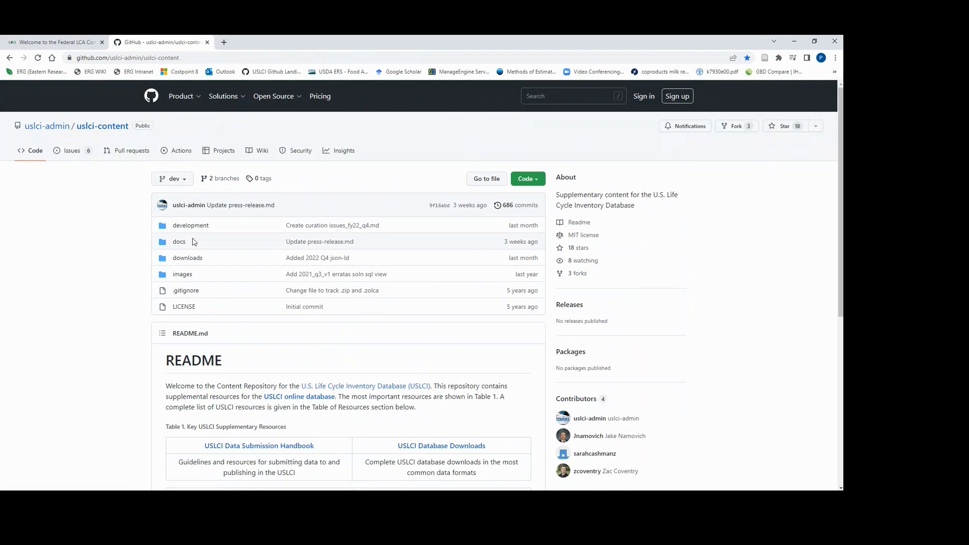
click(178, 243)
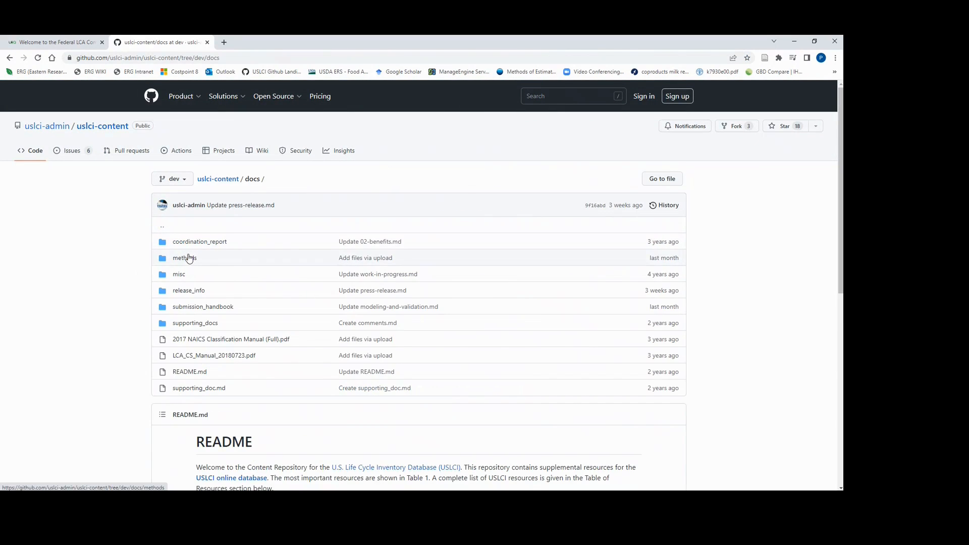
click(188, 258)
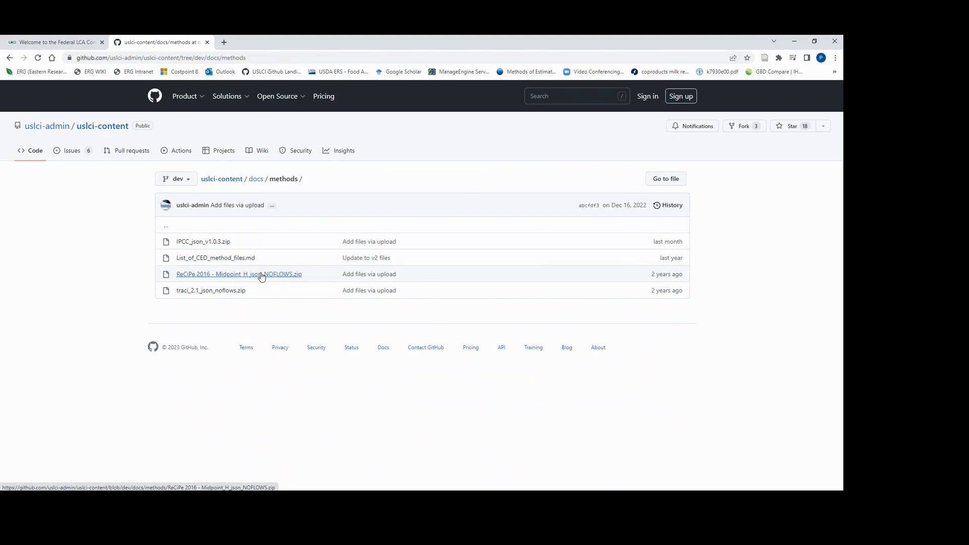
Download traci_2.1_json_noflows.zip from the repository and return to the methods folder
click(239, 294)
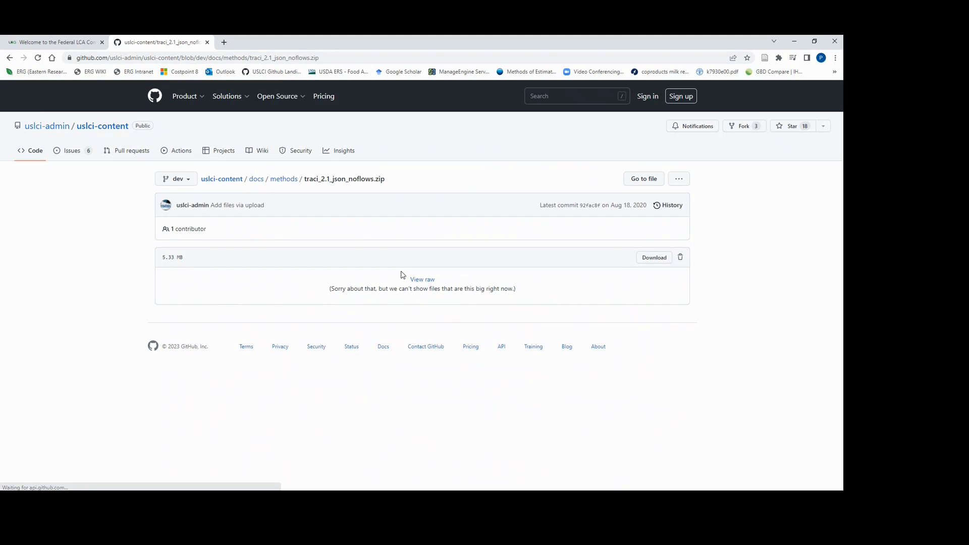
click(645, 264)
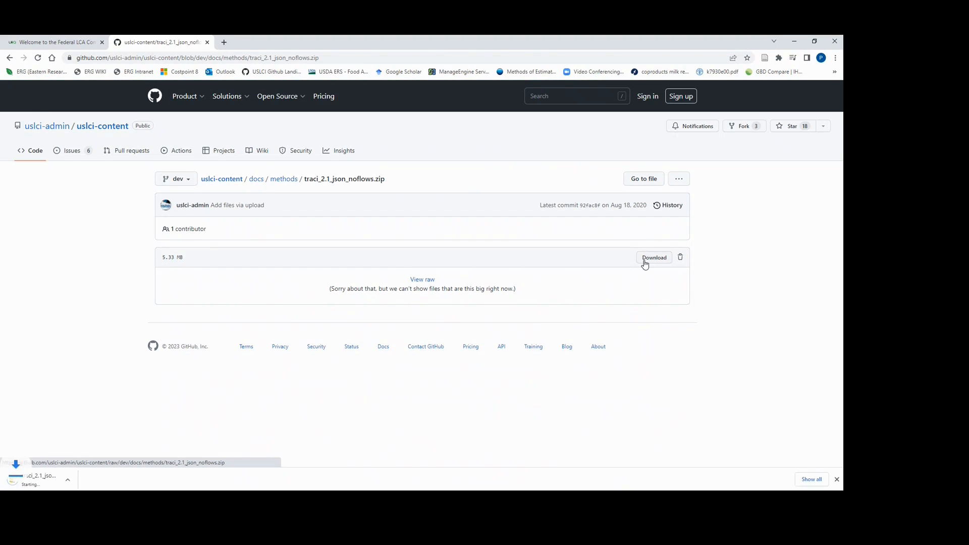
click(284, 179)
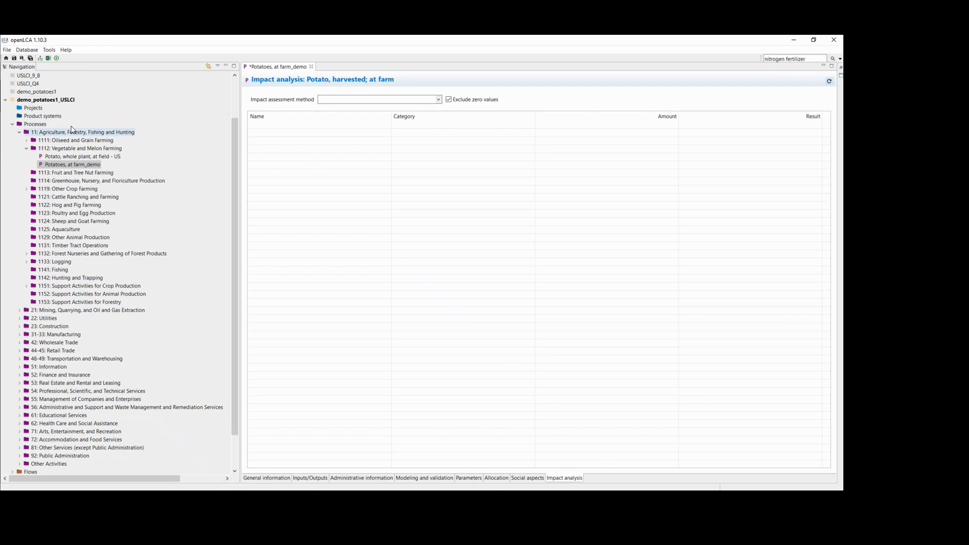
Import traci_2.1_json_noflows (3).zip from Downloads as Linked Data (JSON-LD) into the demo_potatoes1_USLCI database in openLCA, saving the open potato process's changes
click(60, 100)
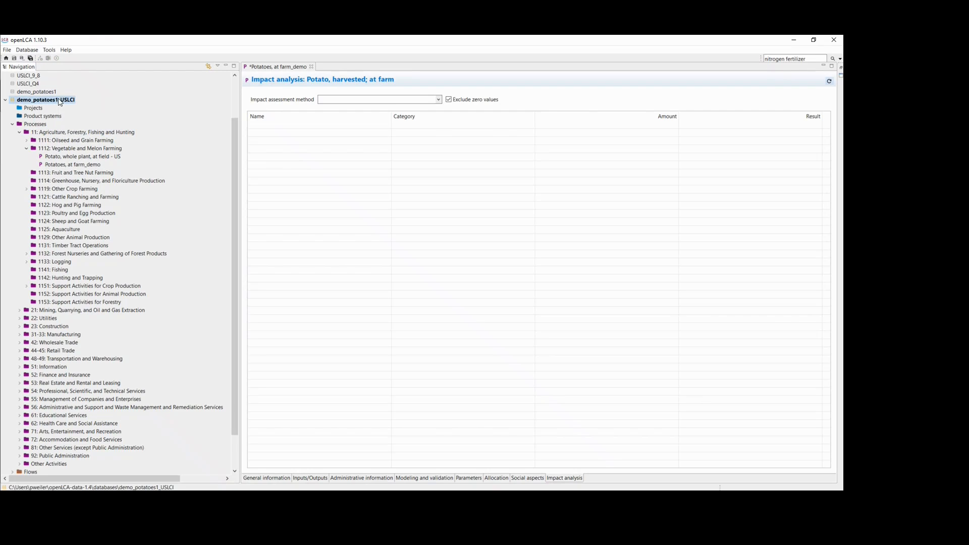
right_click(63, 101)
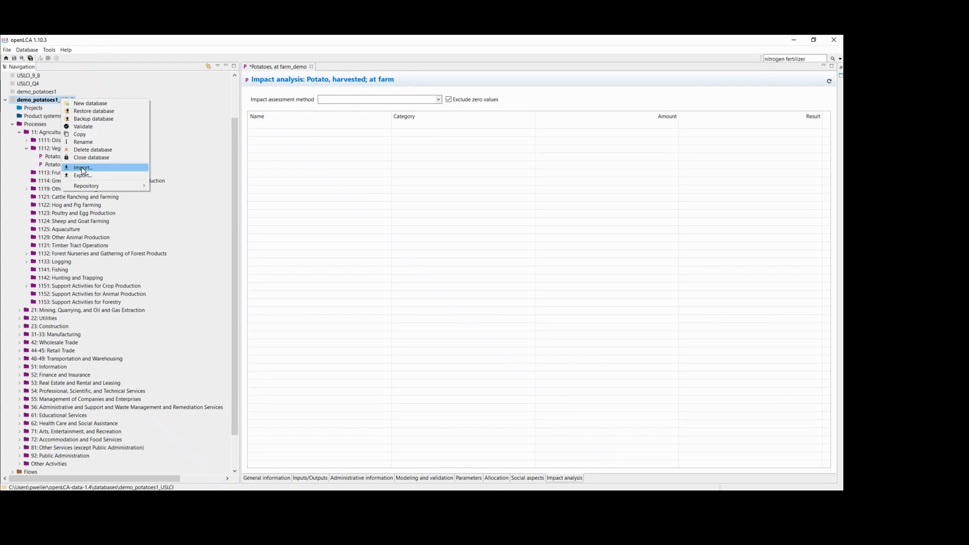
click(82, 168)
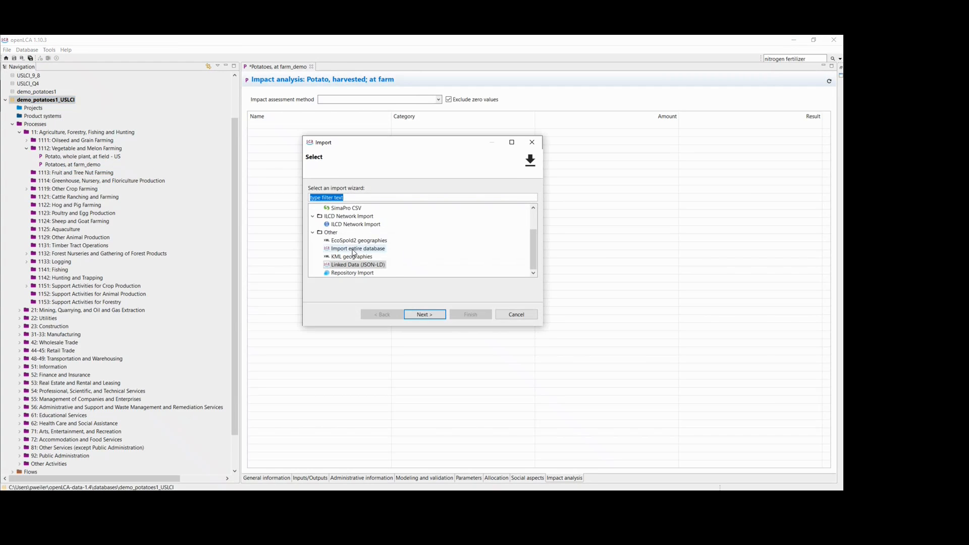
click(432, 315)
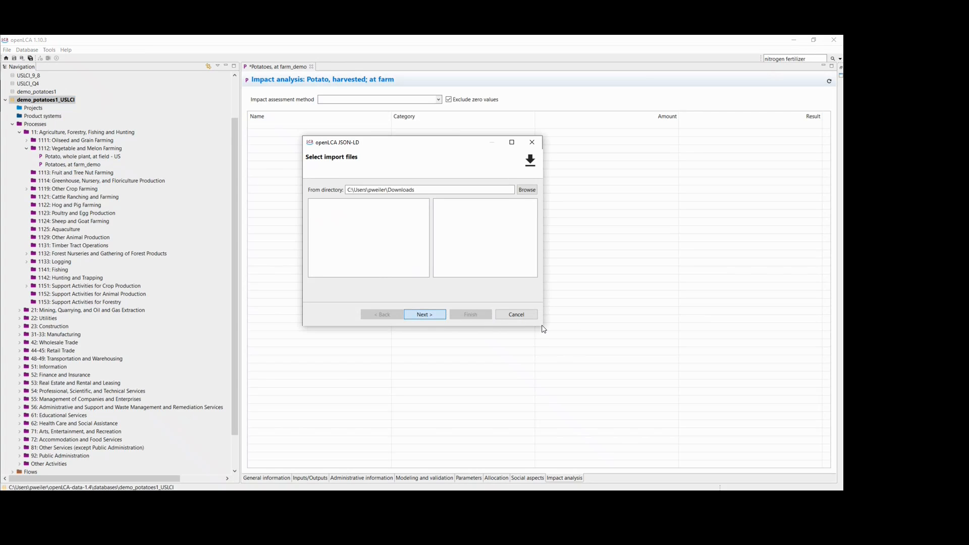
drag(543, 329, 645, 372)
scroll(562, 287, down, 10)
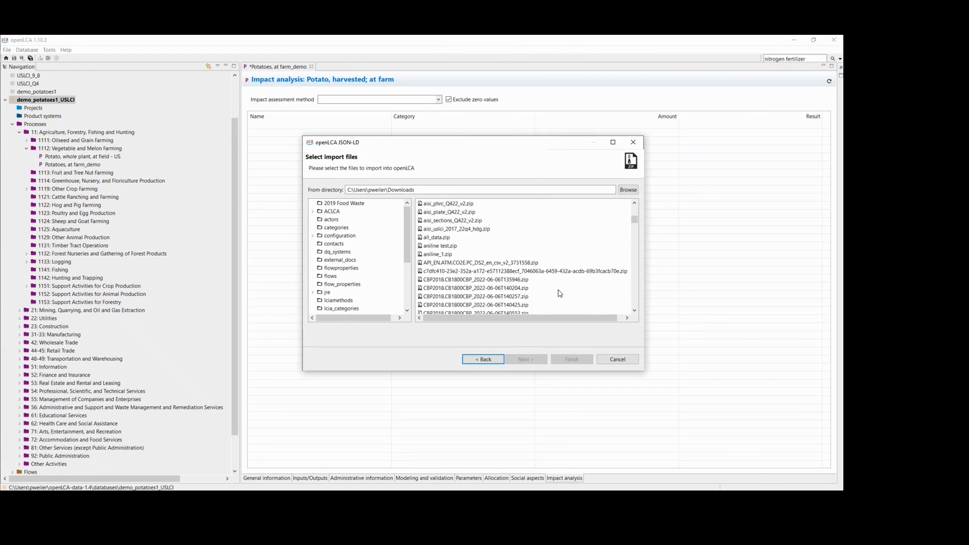
scroll(562, 288, down, 15)
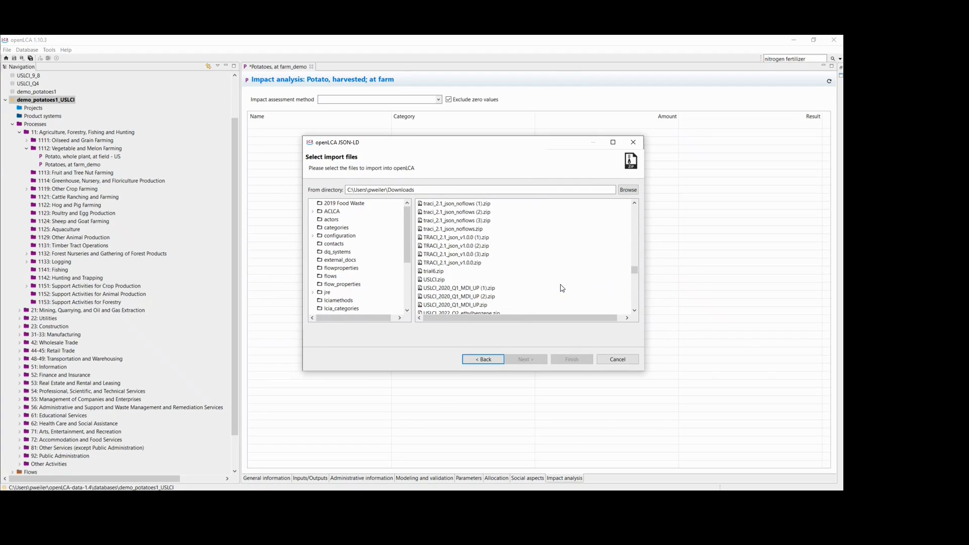
scroll(514, 273, up, 2)
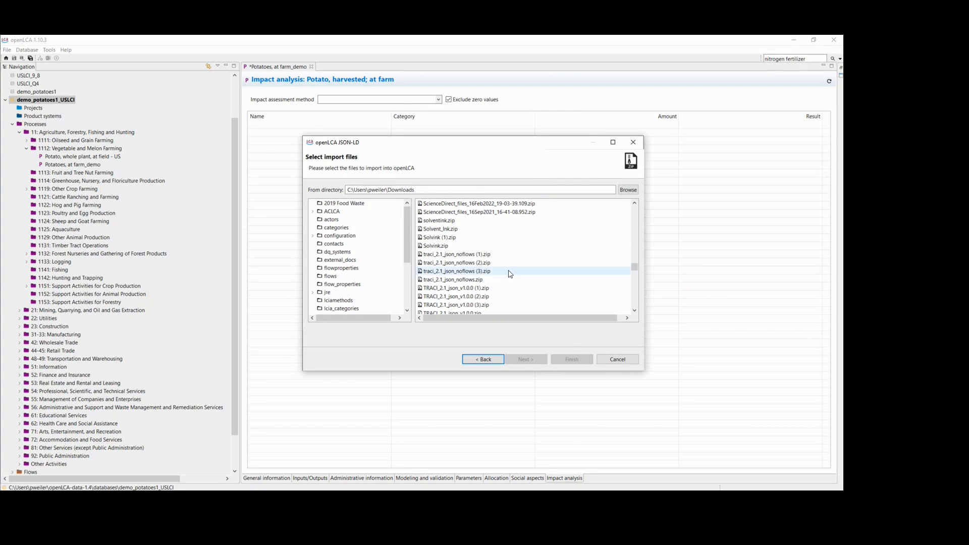
click(509, 272)
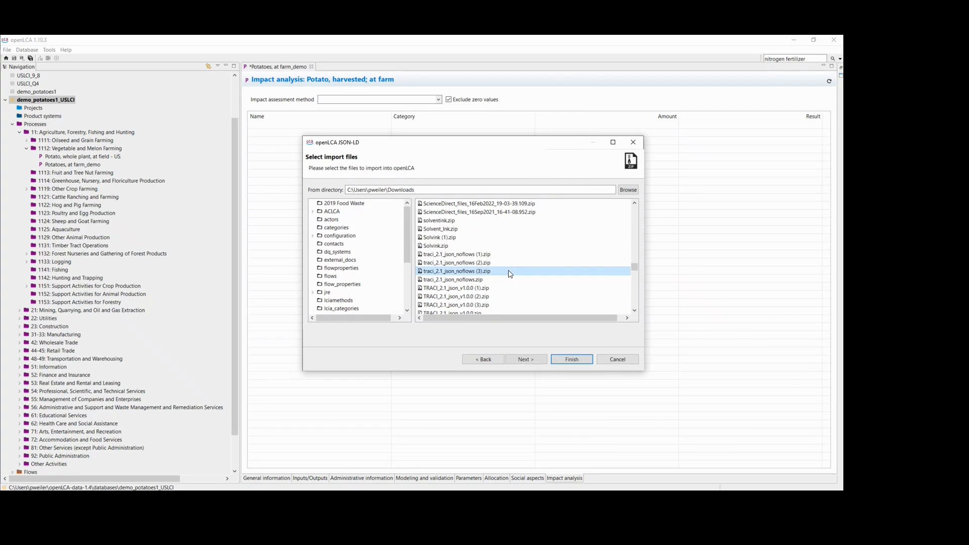
click(572, 360)
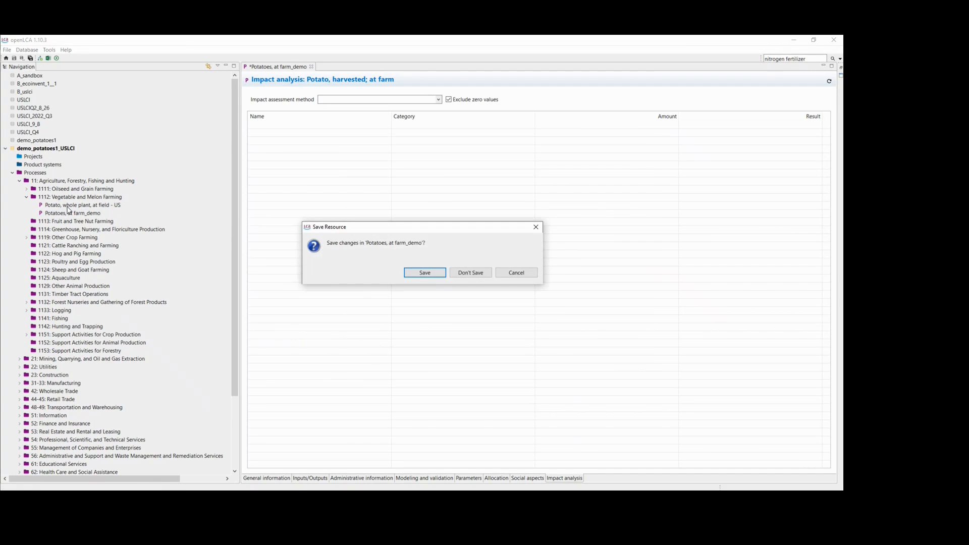
click(425, 272)
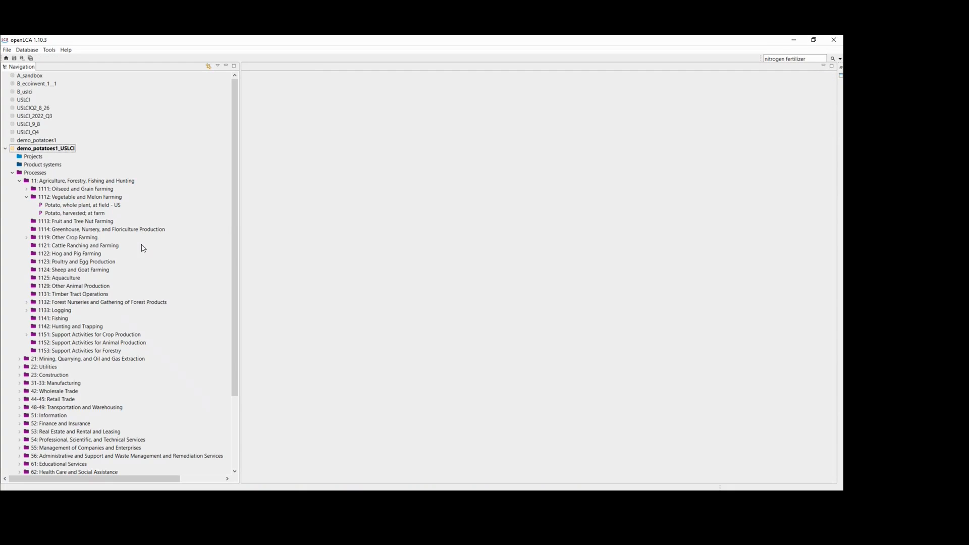
Create a product system from the process Potato, harvested; at farm, only linking default providers and preferring system processes
double_click(81, 213)
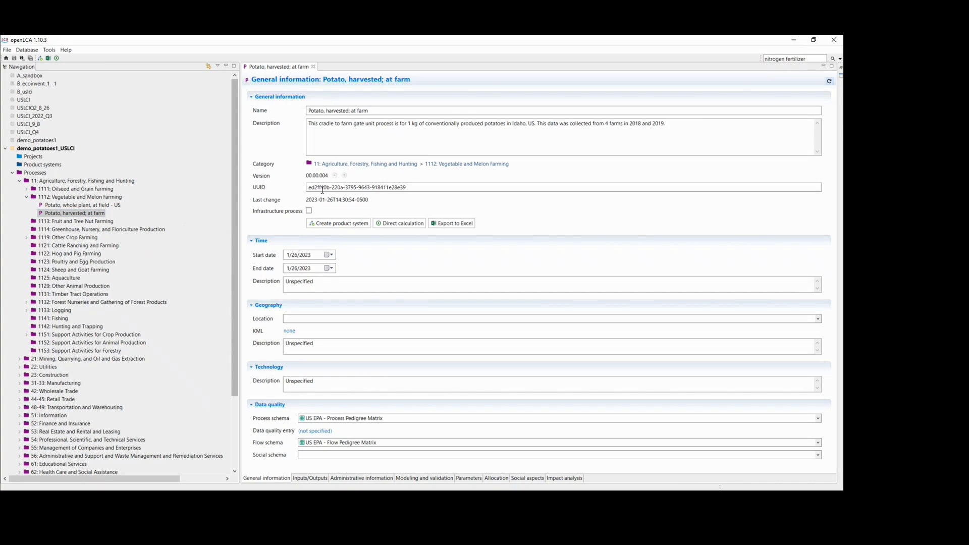
click(337, 223)
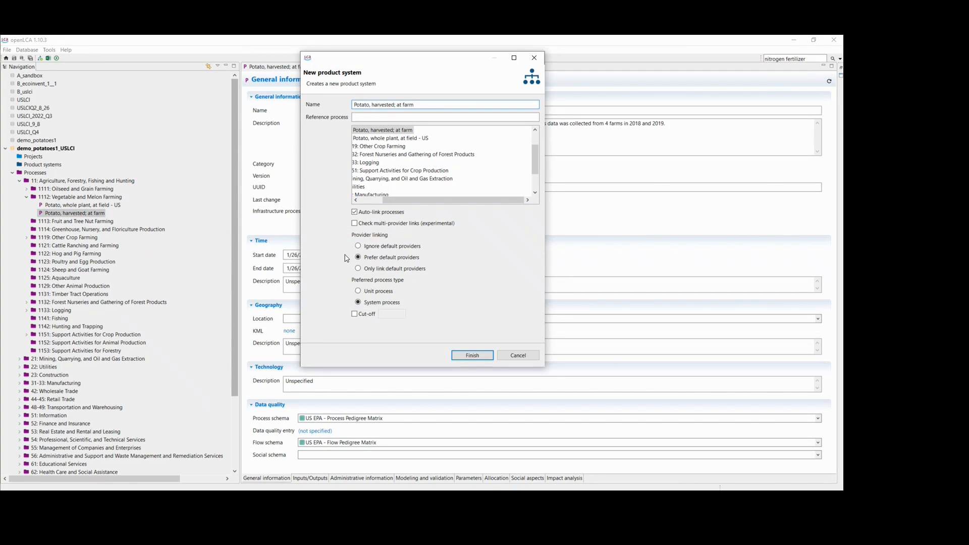
click(358, 269)
click(472, 356)
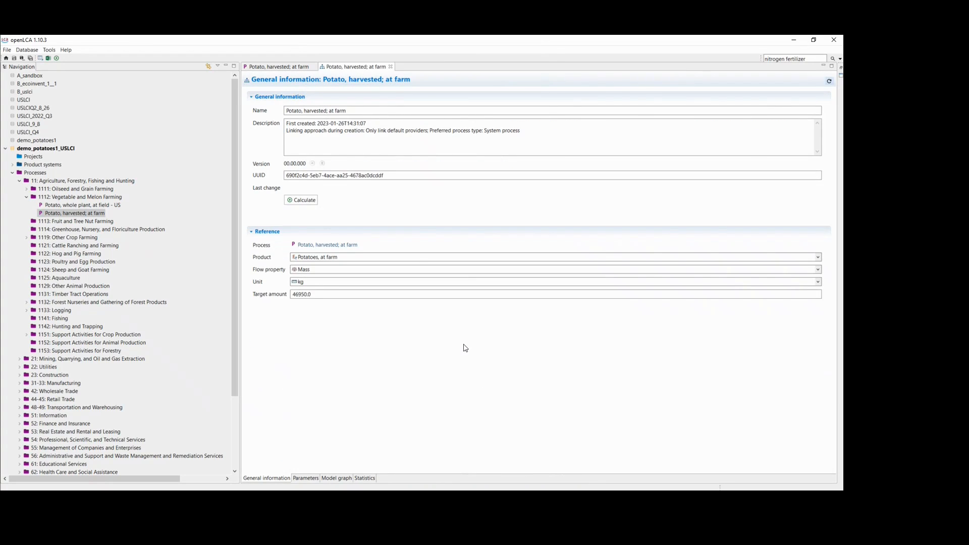
Set the potato product system's target amount to 1 kg
click(301, 200)
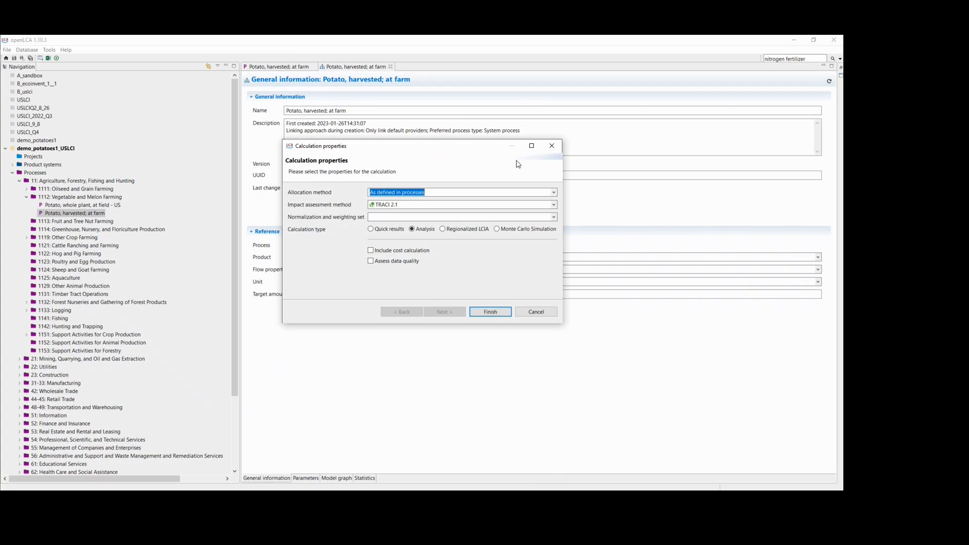
click(549, 150)
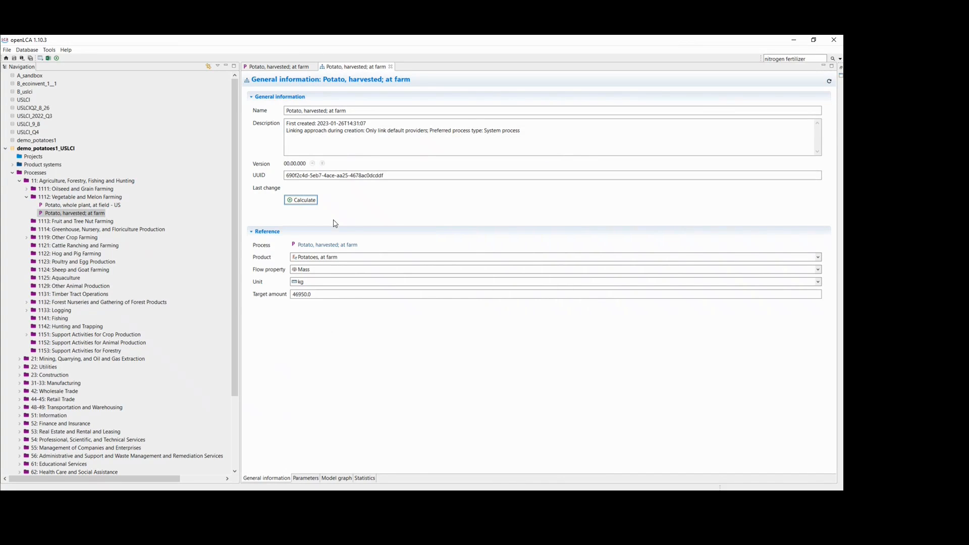
double_click(304, 296)
text(1)
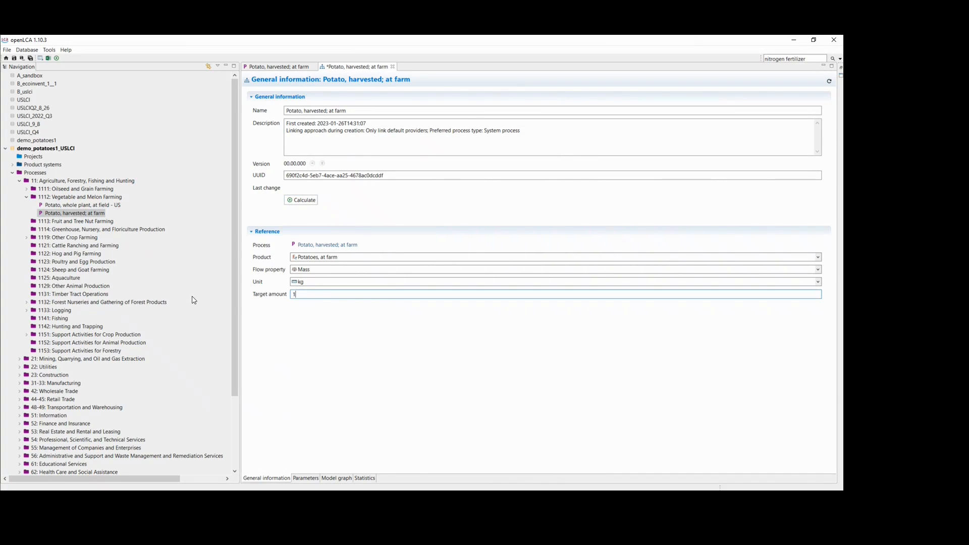
Save the product system and calculate it as an Analysis with TRACI 2.1 and allocation as defined in processes
click(300, 200)
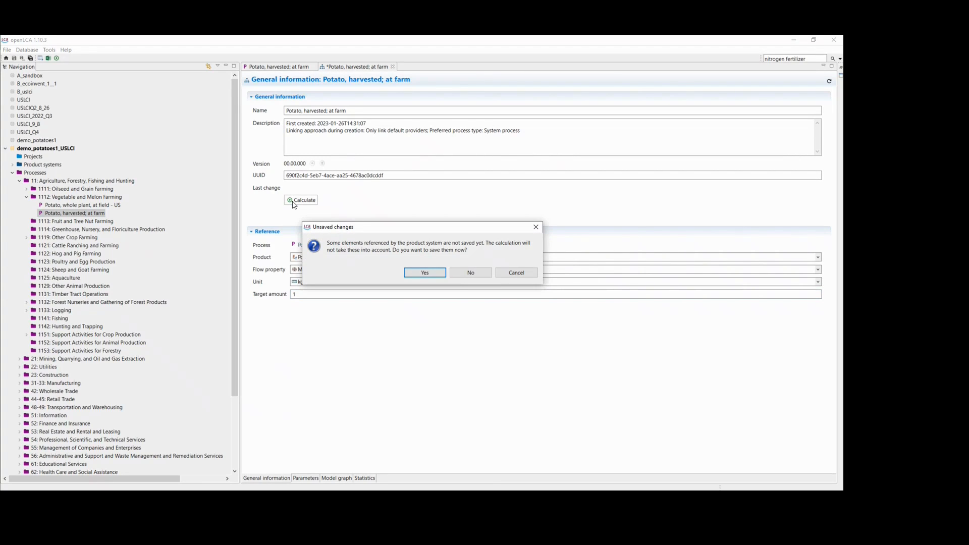
click(419, 275)
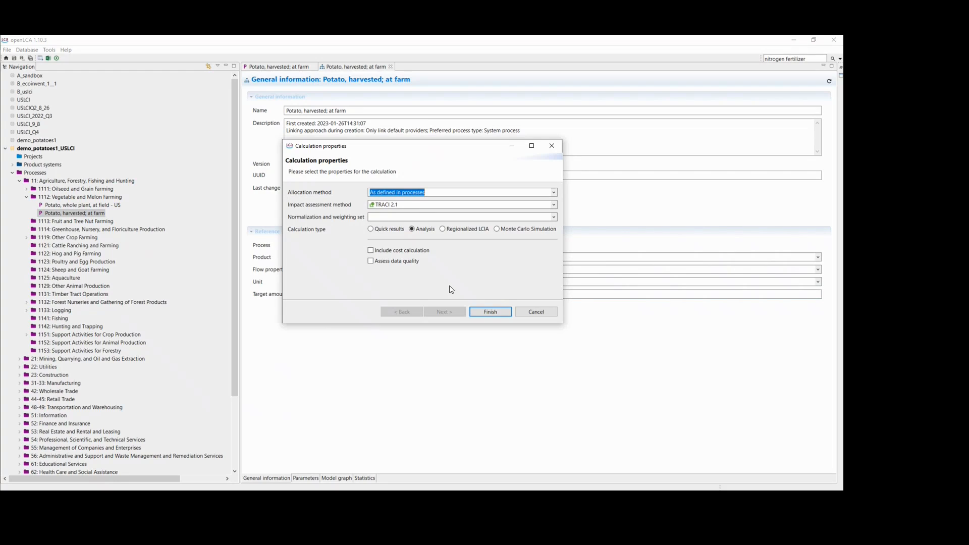
click(413, 205)
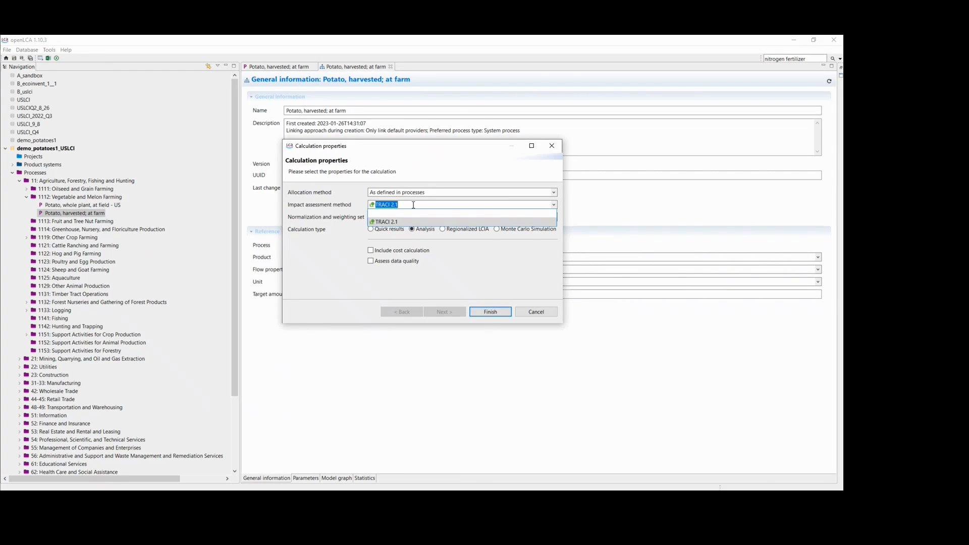
click(480, 313)
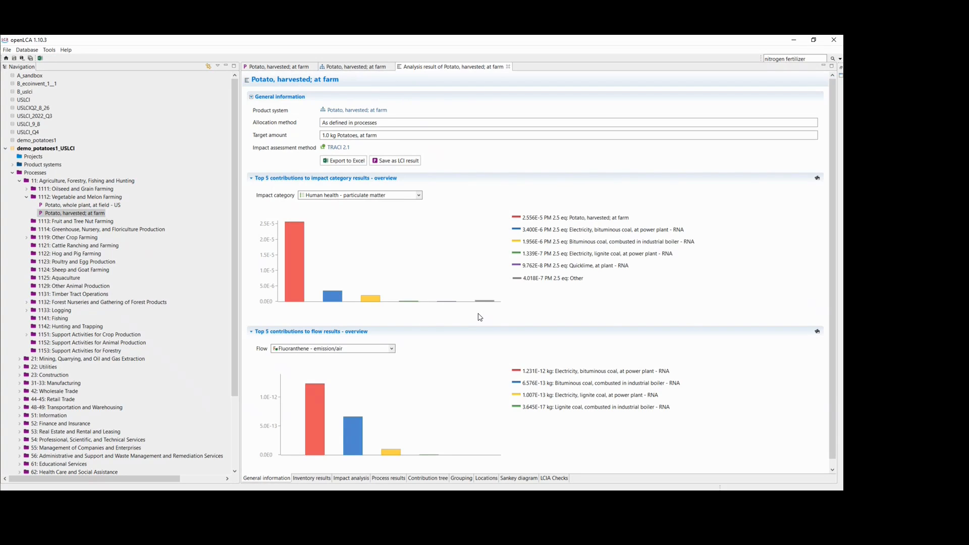
Examine the TRACI 2.1 impact analysis, expanding the process contributions to Global warming, and close the analysis result
click(354, 481)
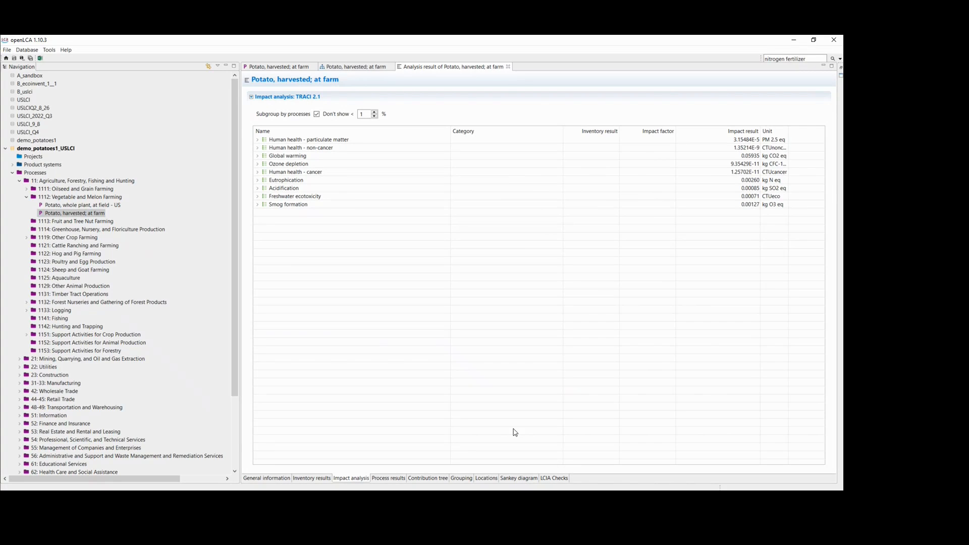
click(258, 156)
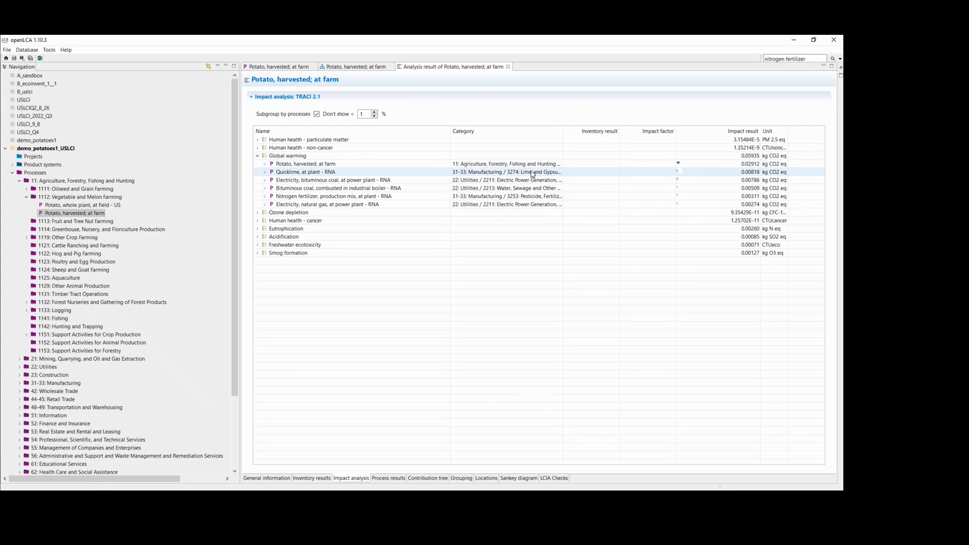
click(413, 167)
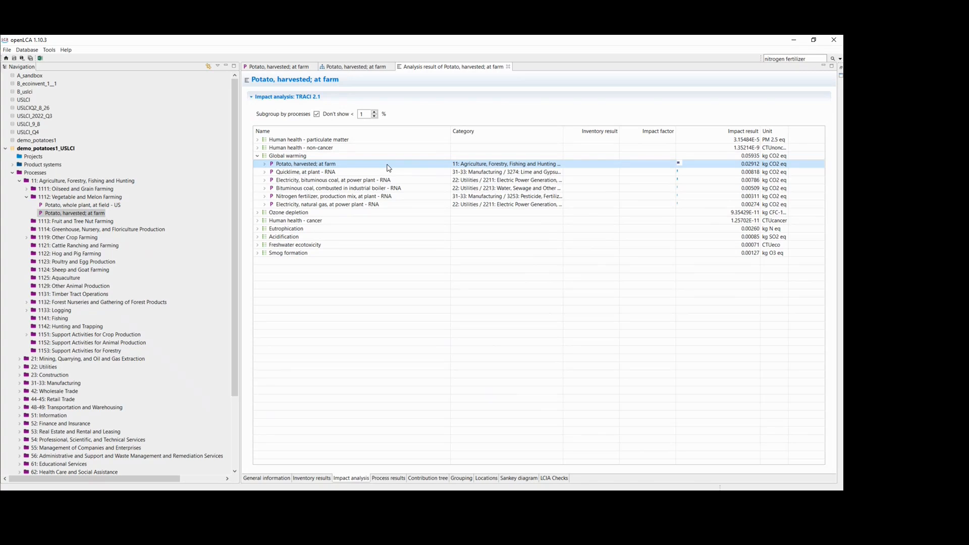
click(508, 67)
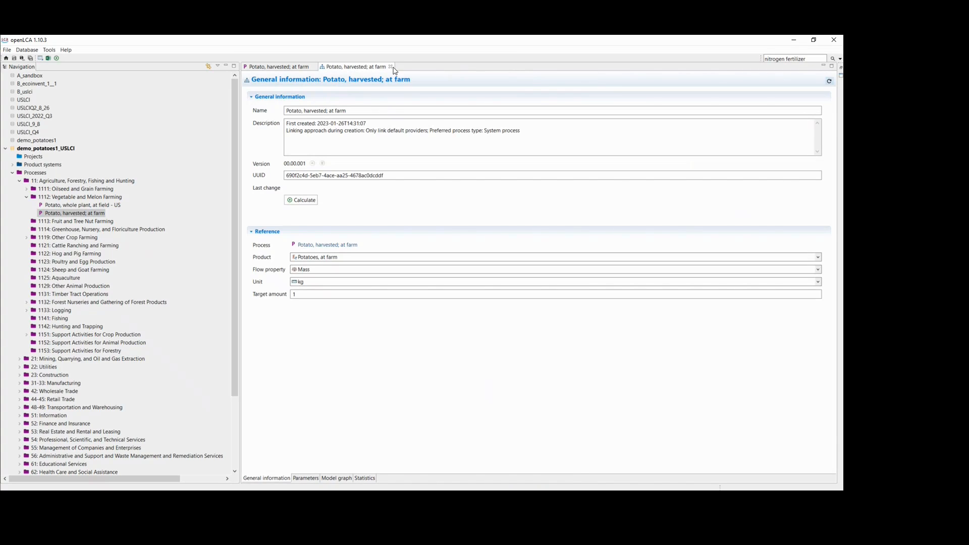
Close the product system and start a JSON-LD export from the demo_potatoes1_USLCI database
click(390, 67)
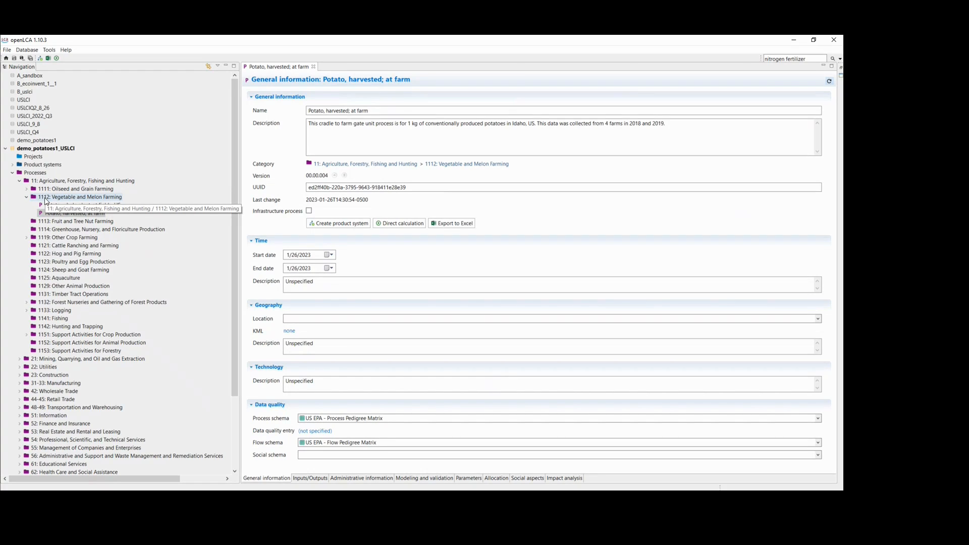
click(21, 148)
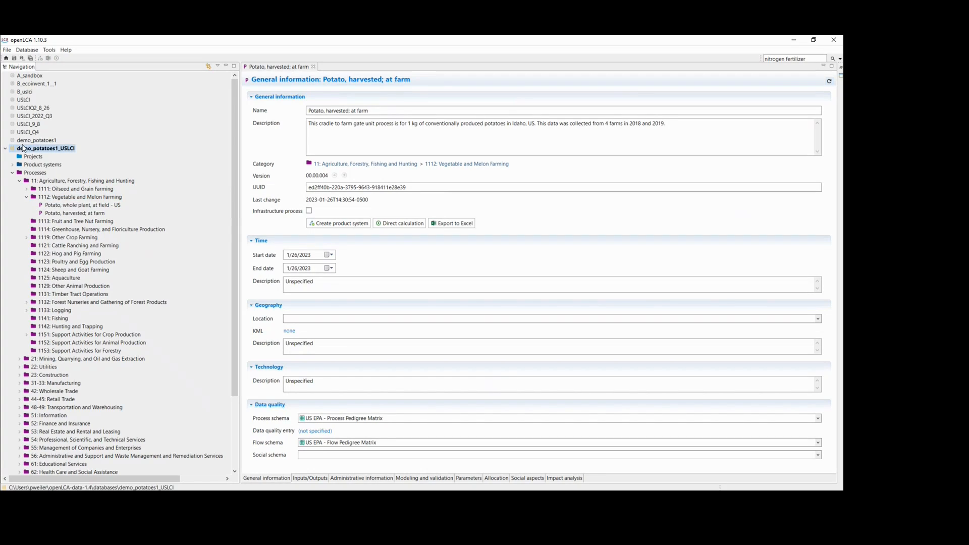
right_click(21, 149)
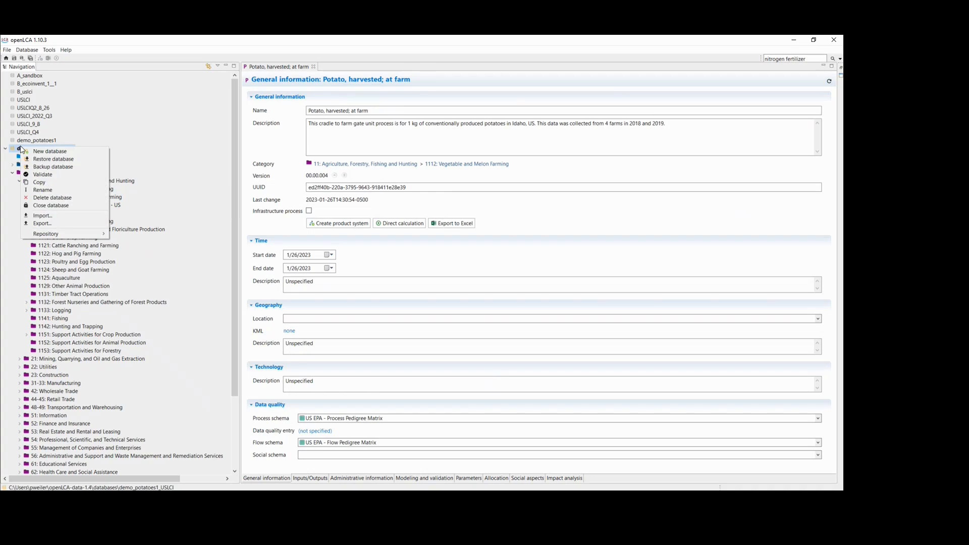
click(42, 223)
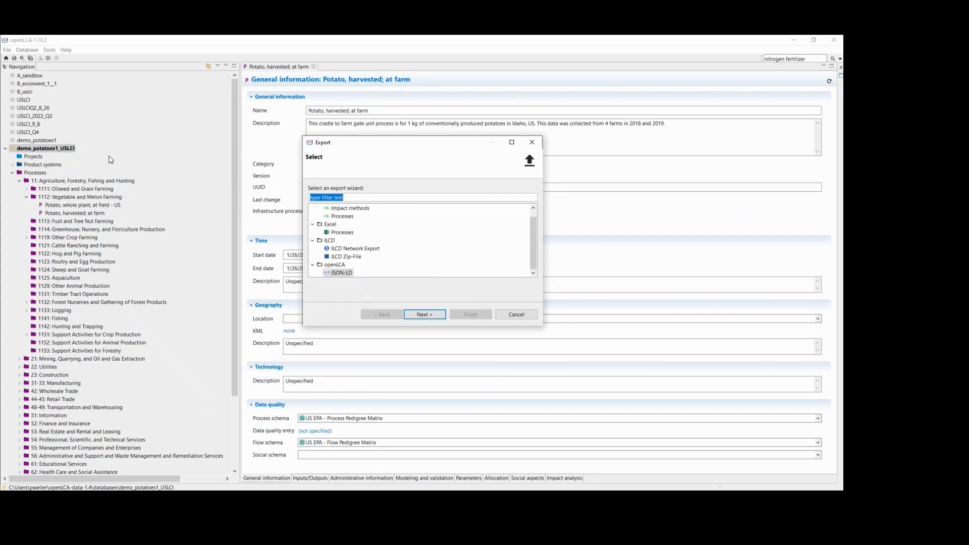
click(421, 314)
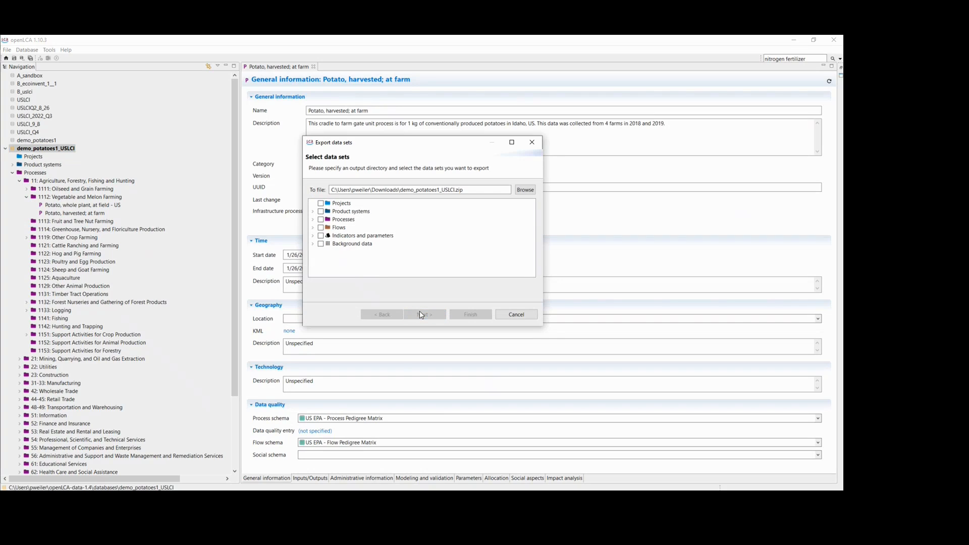
Include only the process Potato, harvested; at farm, under 1112: Vegetable and Melon Farming, in the export
click(313, 220)
click(320, 212)
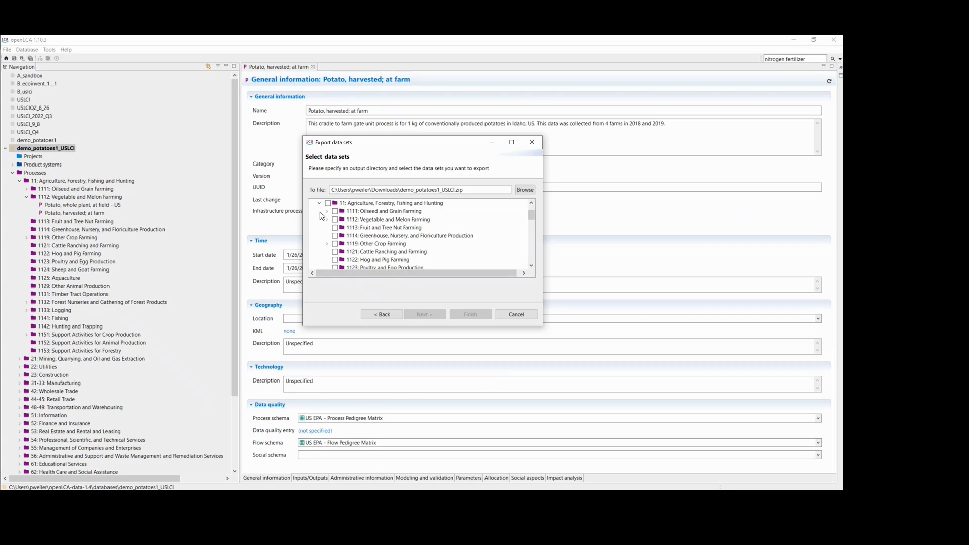
click(327, 220)
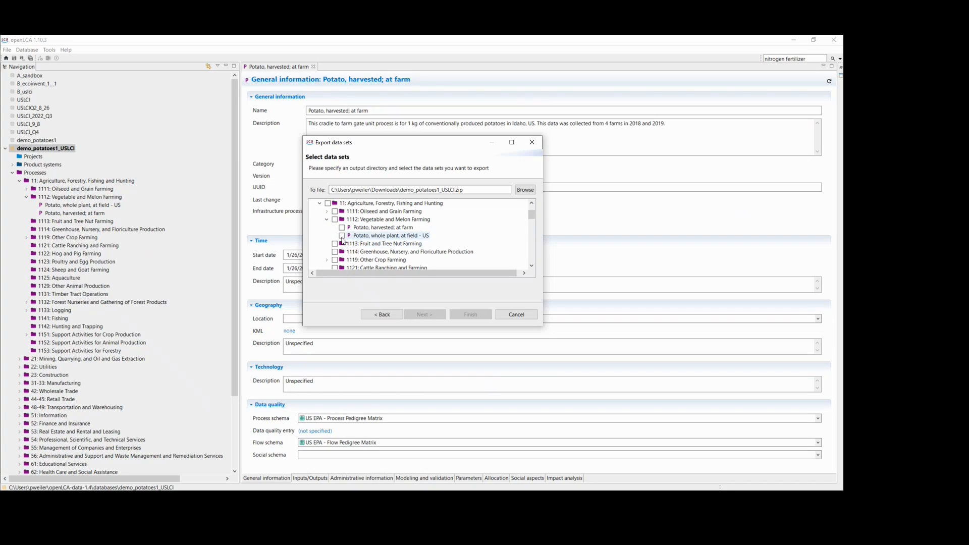
click(342, 228)
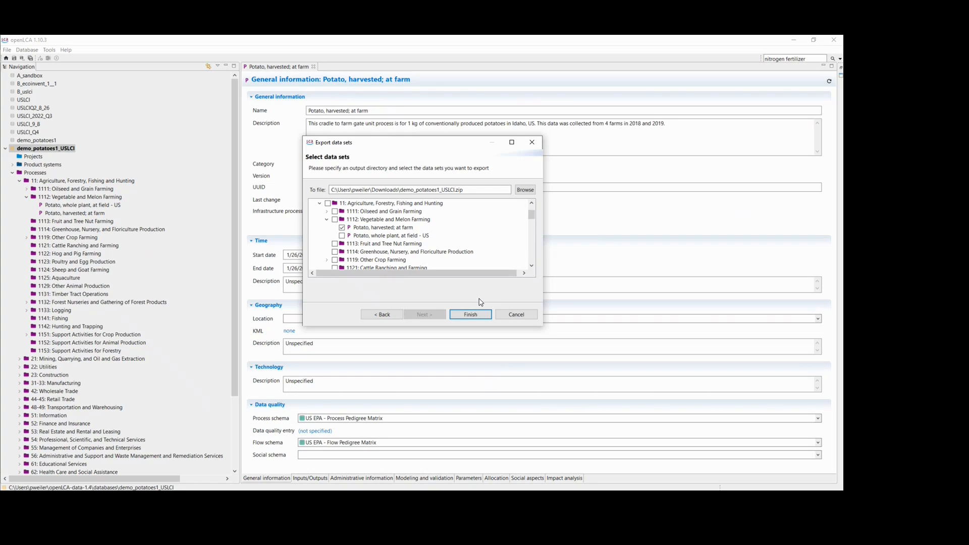
Set the export file to USLCI_2023_Q1_potato.zip in the Downloads folder and run the export
click(524, 190)
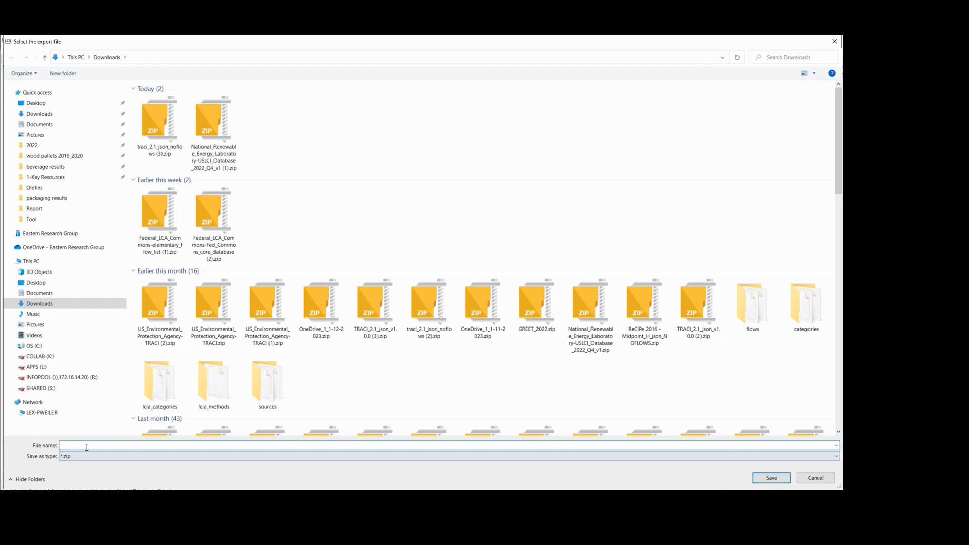
text(USLCI)
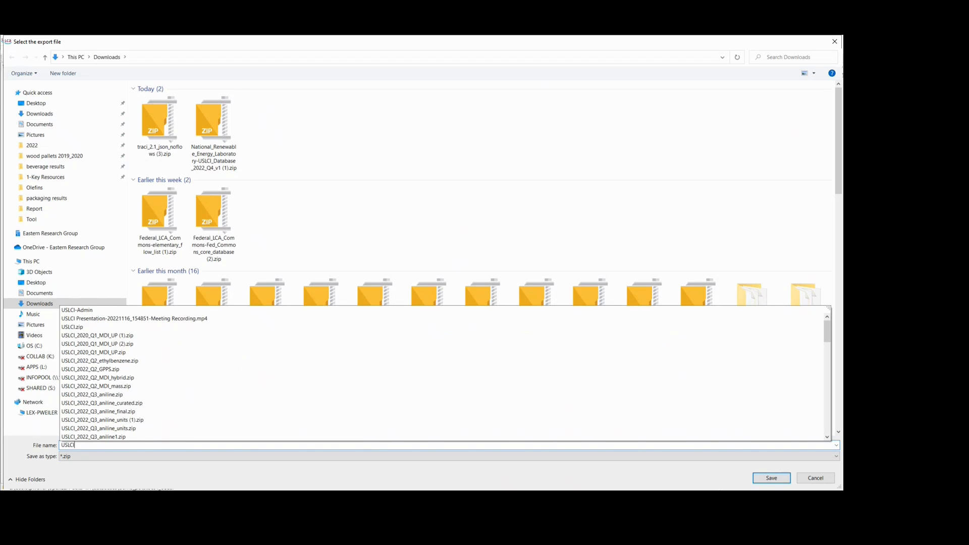
text(_2023_)
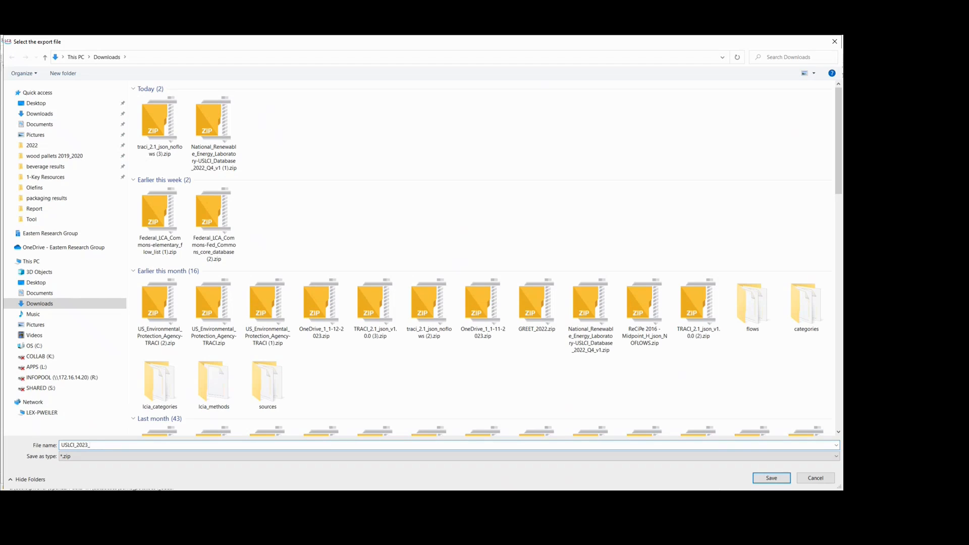
text(Q1_potato)
drag(98, 445, 62, 446)
click(133, 444)
click(770, 478)
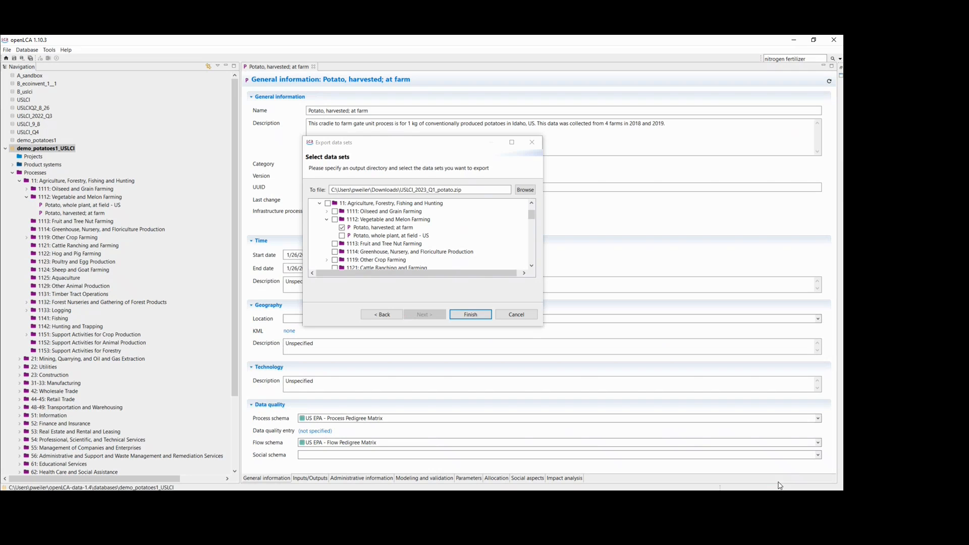
click(483, 310)
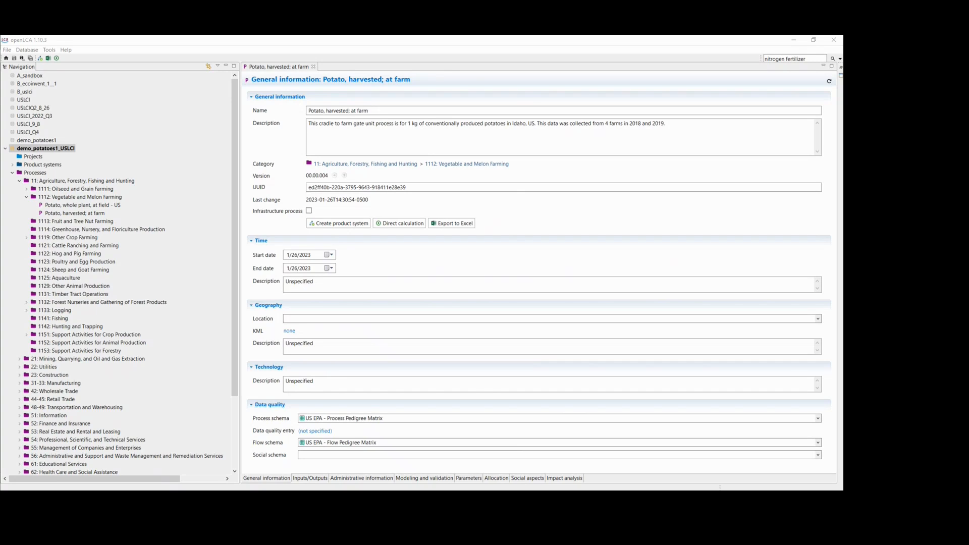
Switch to GitHub in the browser and open the file upload page for the 03_data_final folder of the curation_demo repository
key(alt+Tab)
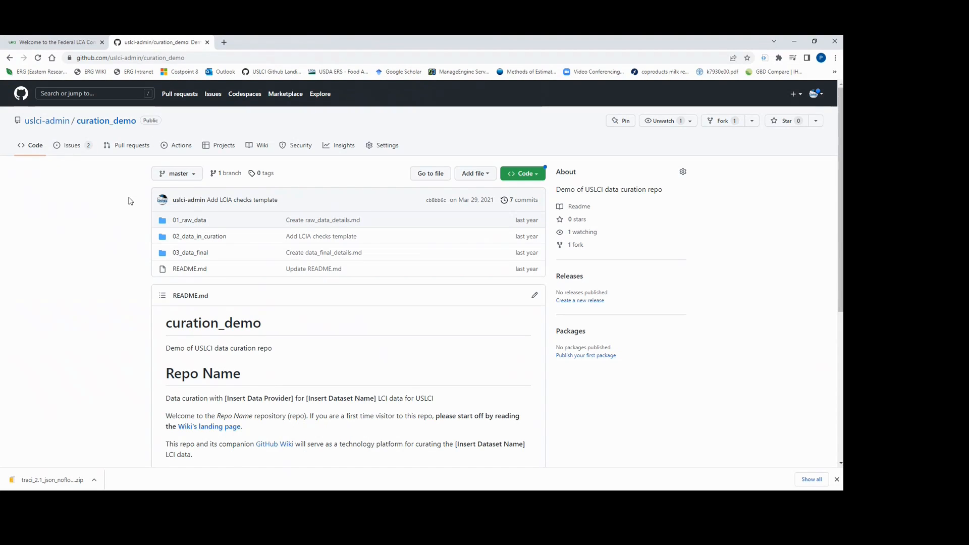
click(201, 256)
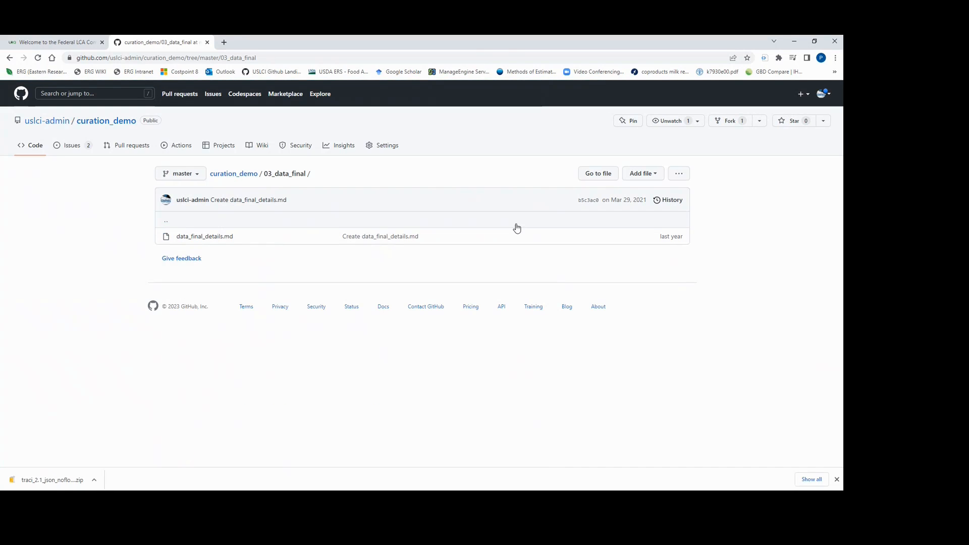
click(625, 178)
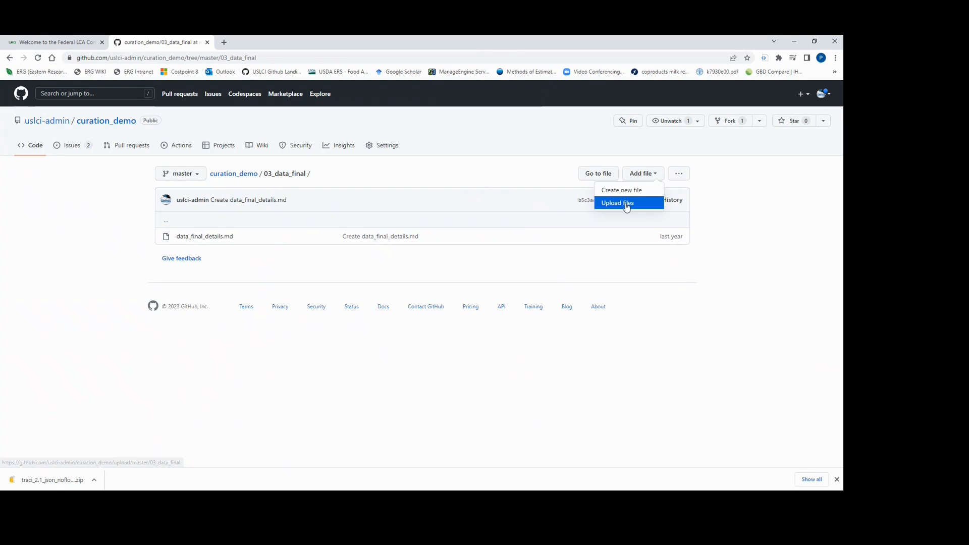
click(626, 202)
Add USLCI_2023_Q1_potato.zip from the Downloads folder to the upload for 03_data_final, leaving it uncommitted
click(432, 262)
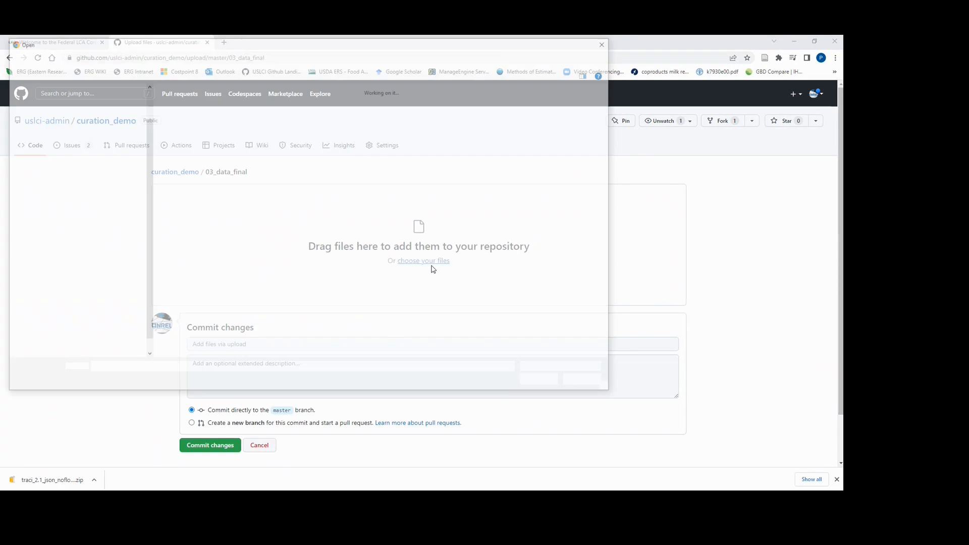
click(184, 126)
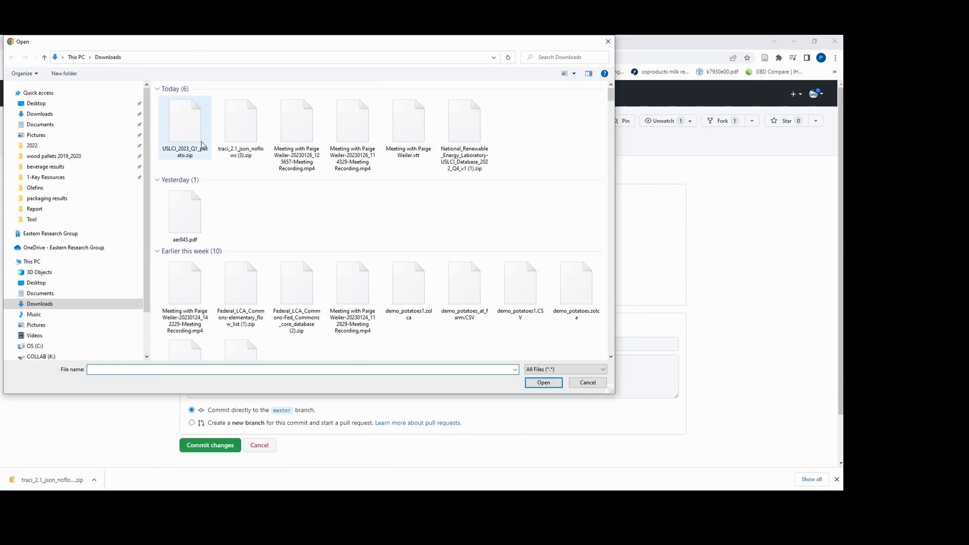
click(543, 382)
scroll(342, 389, down, 2)
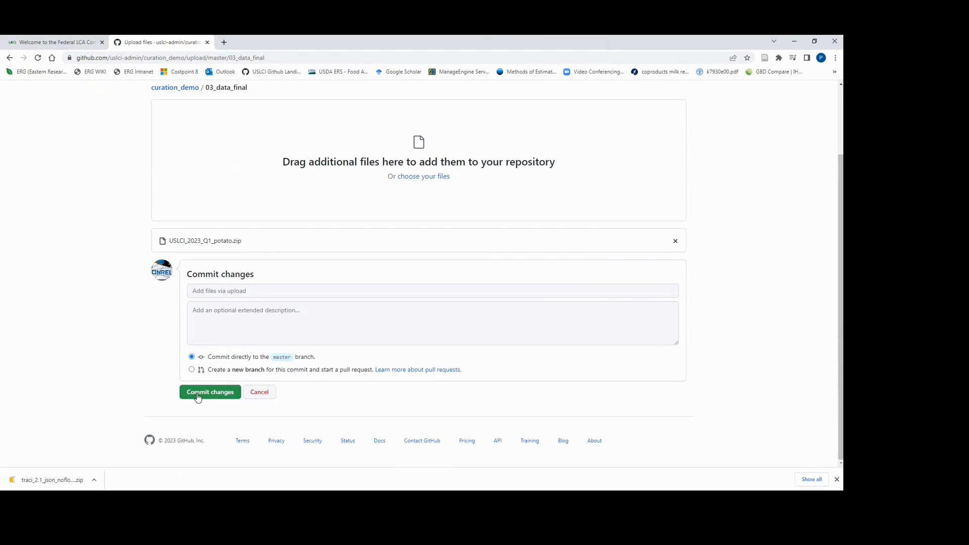
scroll(197, 398, up, 2)
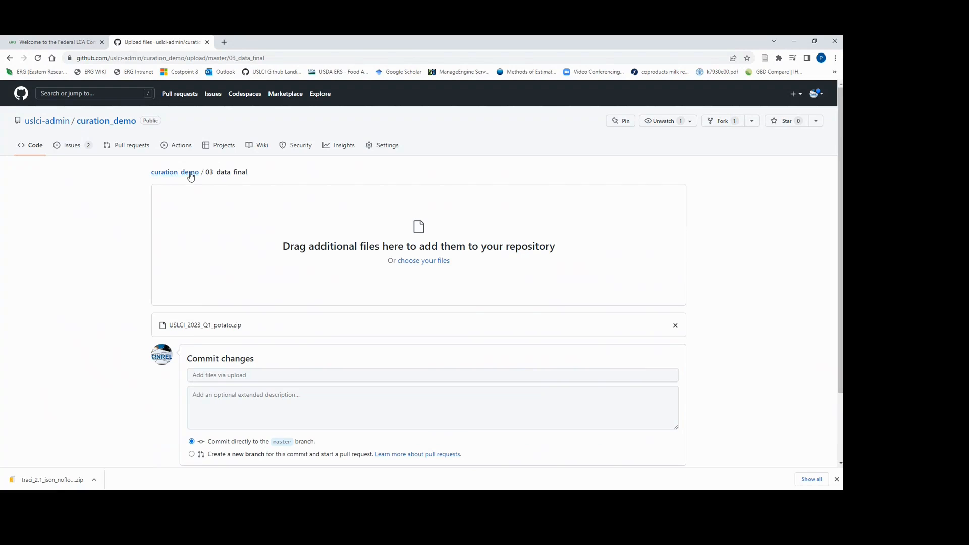
click(191, 173)
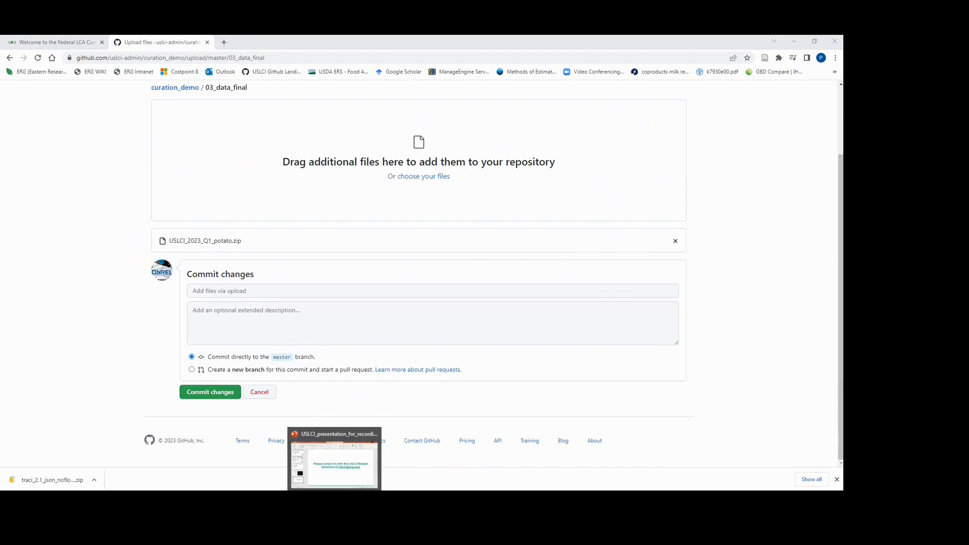
Switch to the USLCI presentation in PowerPoint and present the closing contact slide full screen
click(334, 499)
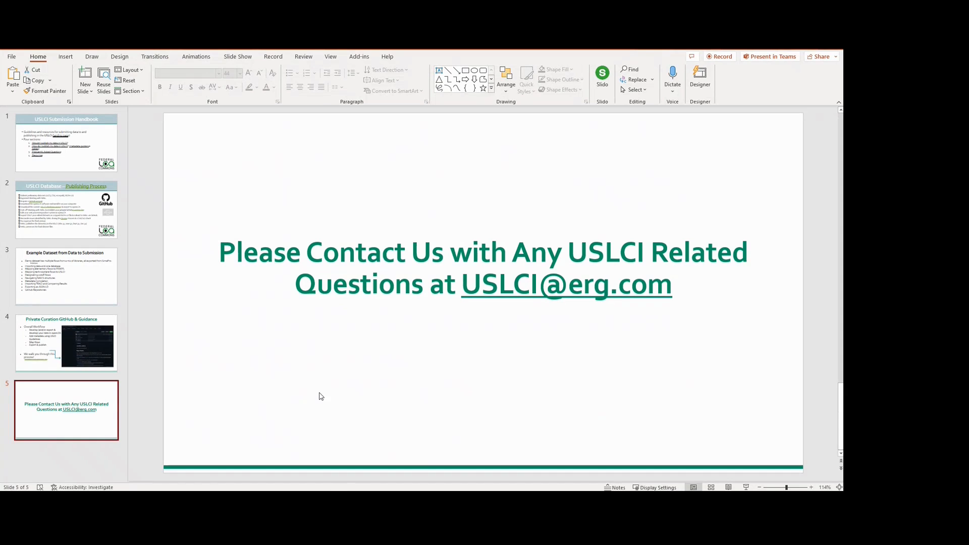
key(shift+F5)
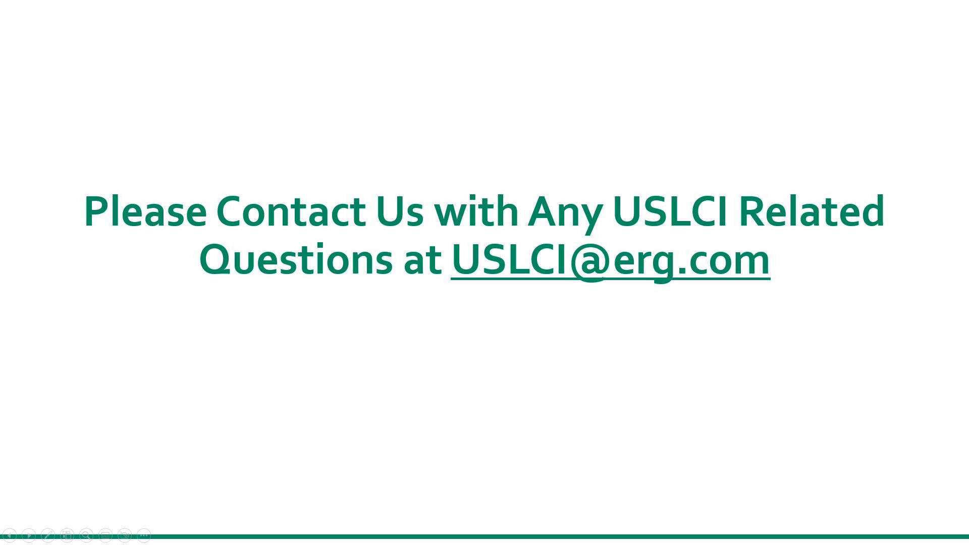